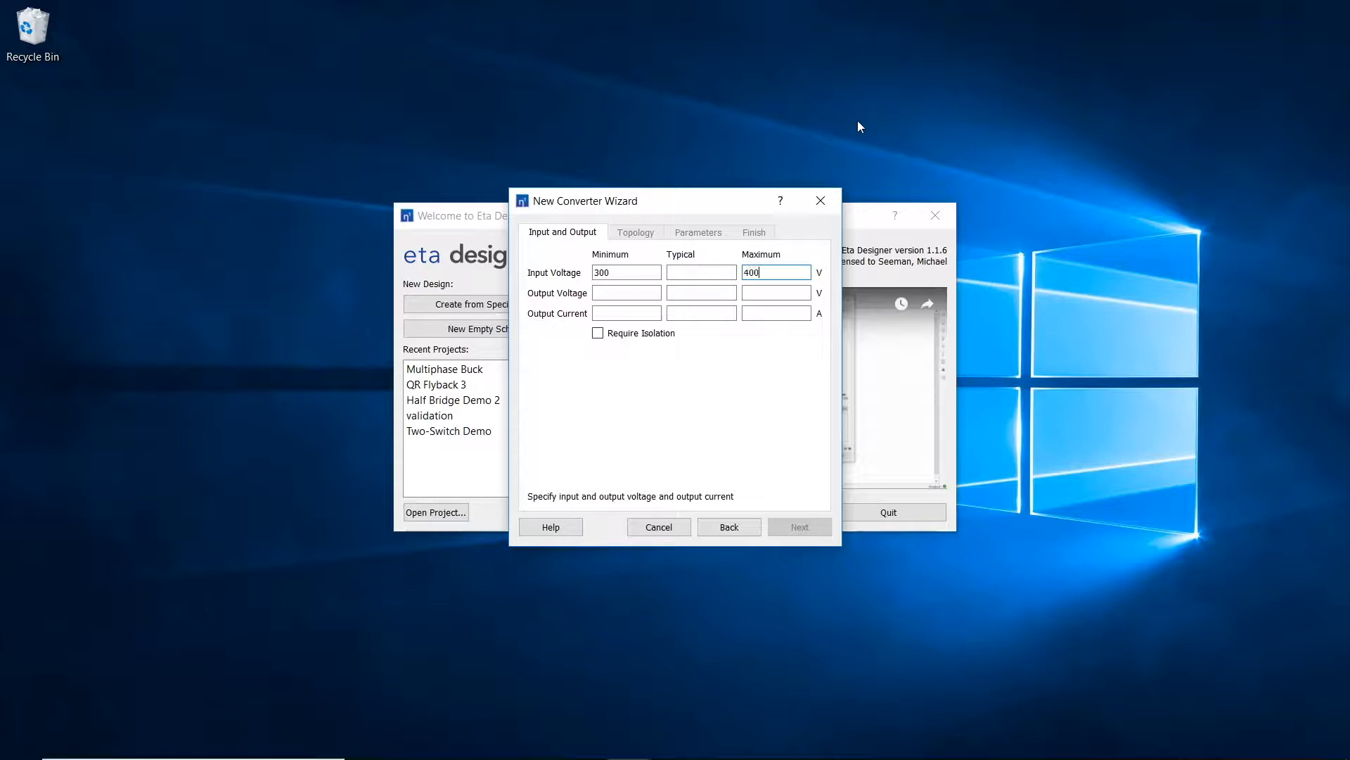
# Step: Specify a typical output voltage of 12 V and an output current from 0 to 50 A
pyautogui.press('Tab')
pyautogui.press('Tab')
pyautogui.write('1')
pyautogui.click(620, 314)
pyautogui.click(802, 315)
pyautogui.write('50')
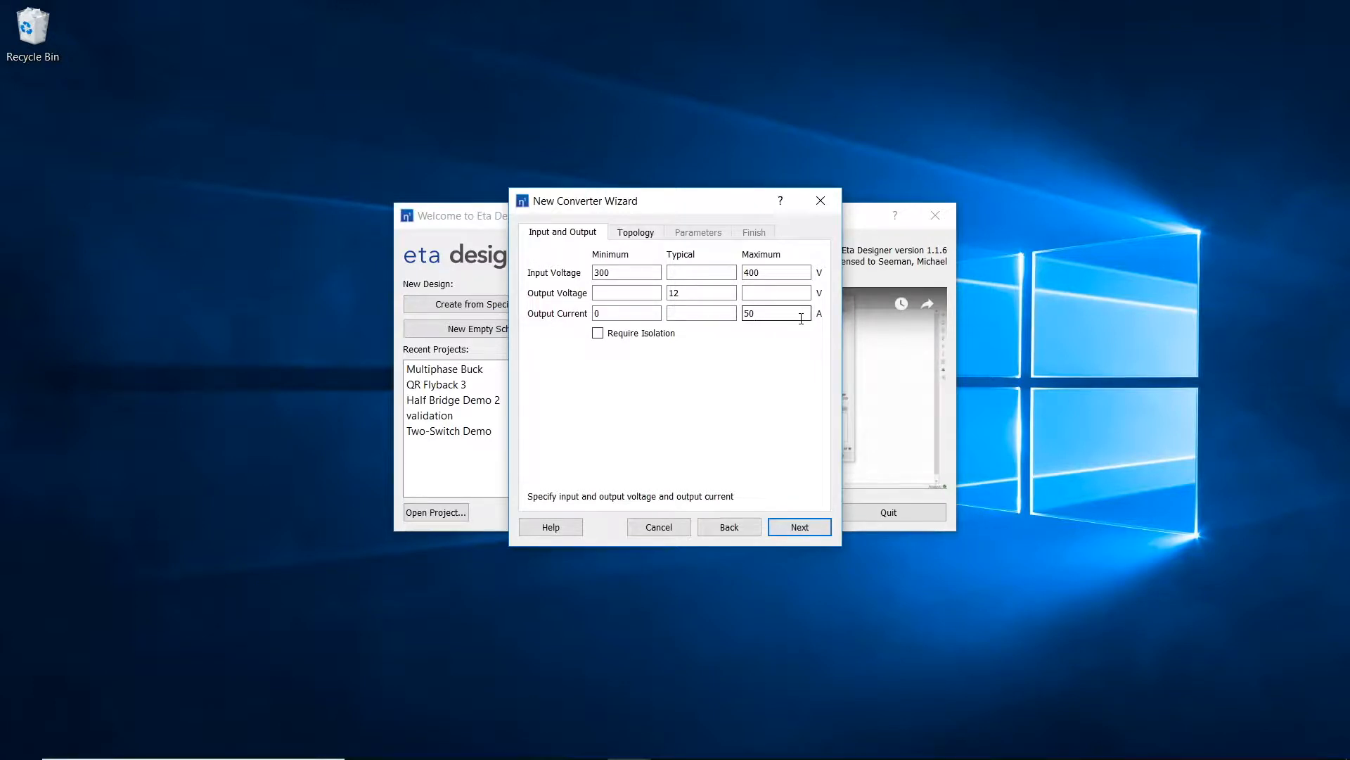
# Step: Select Half Bridge as the topology for the new converter
pyautogui.click(809, 528)
pyautogui.click(742, 259)
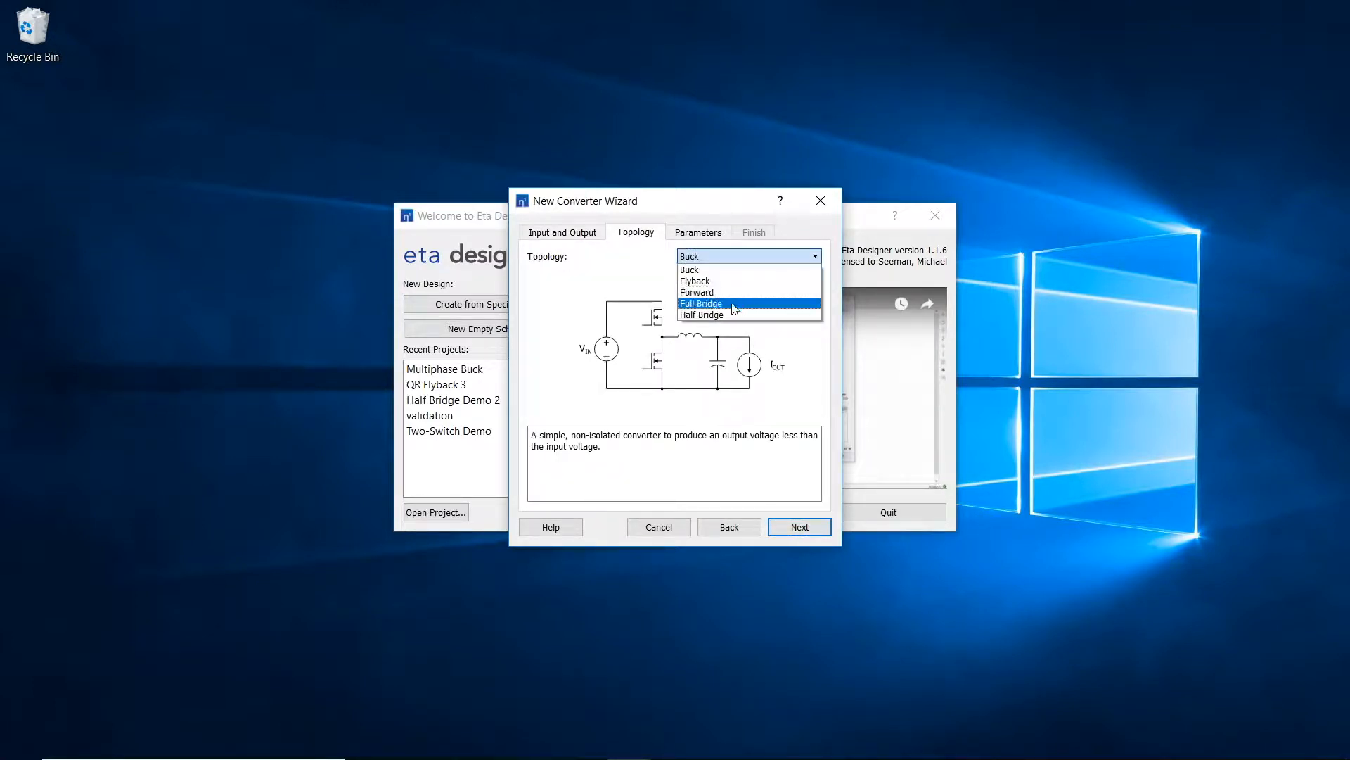
pyautogui.click(730, 315)
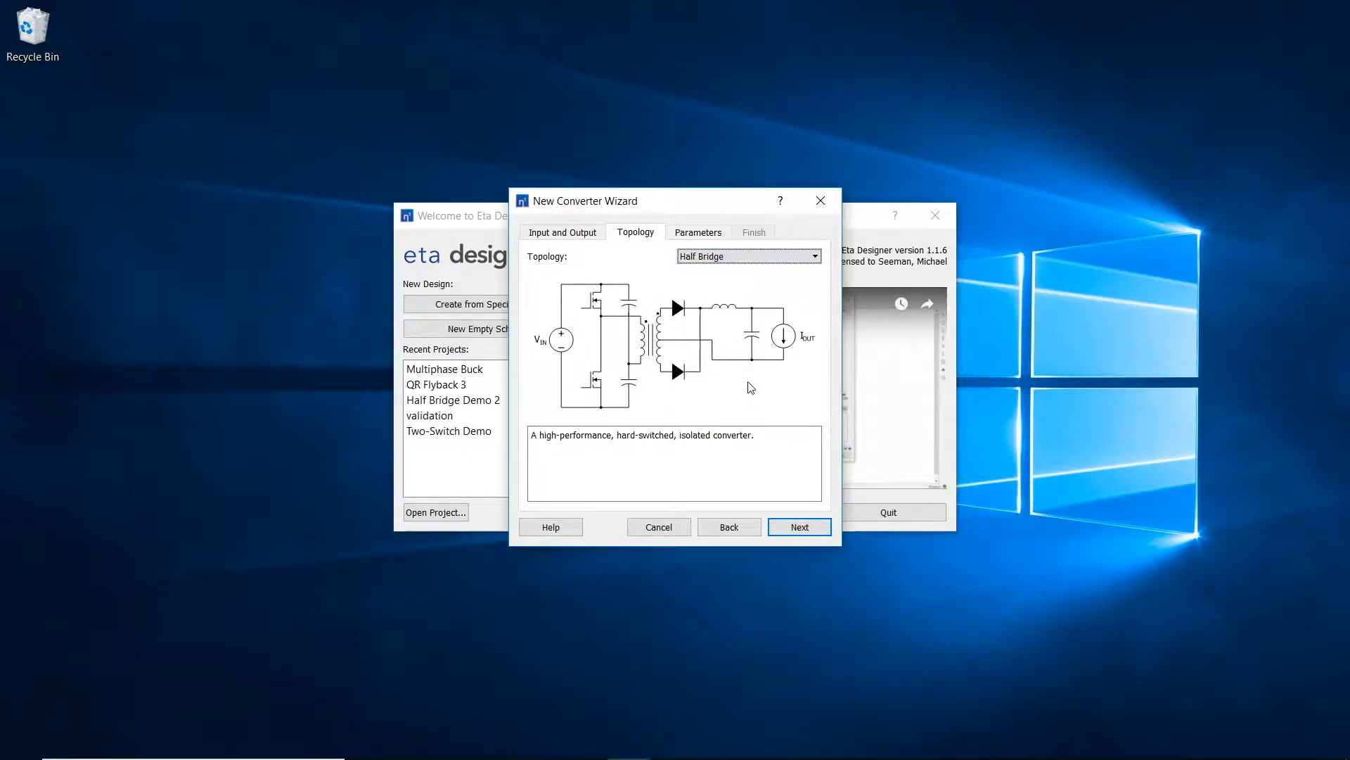
# Step: Set the converter's switching frequency and finish the wizard to generate the schematic
pyautogui.click(705, 232)
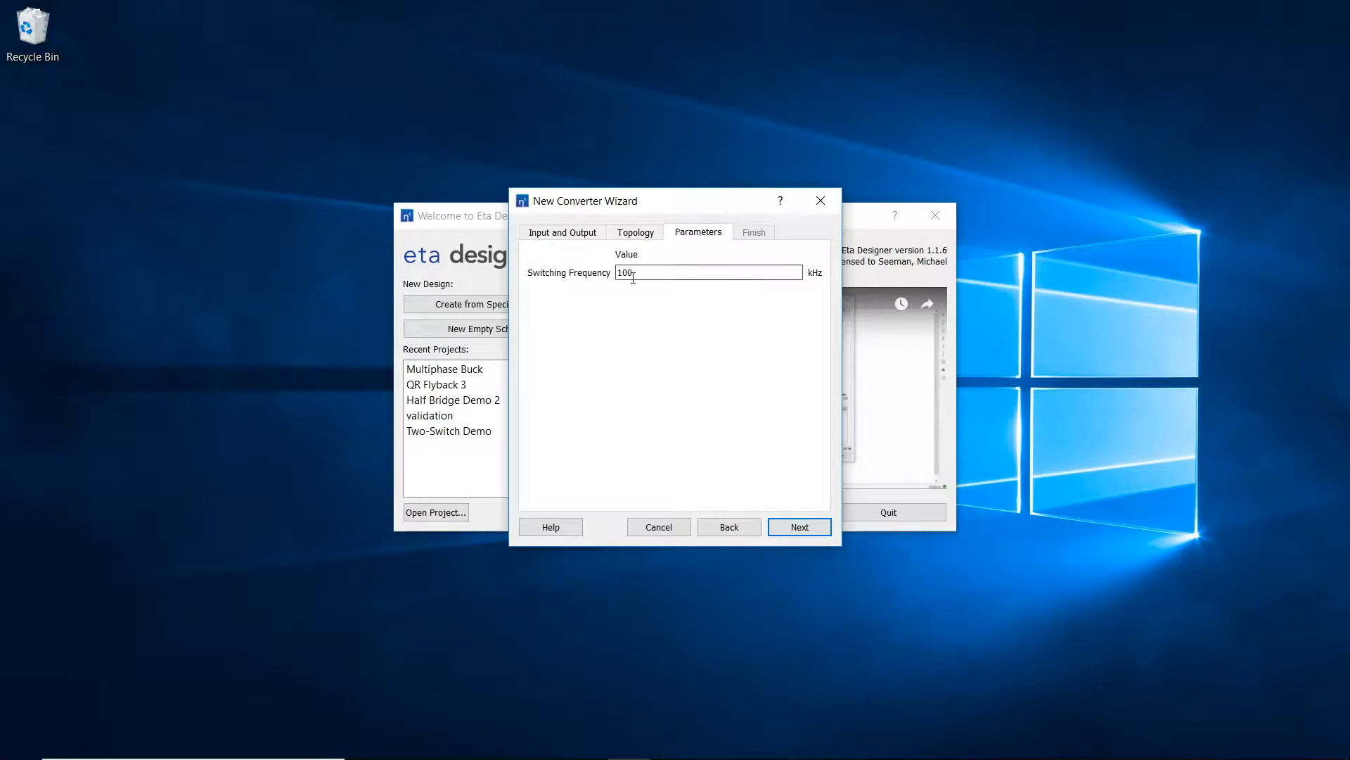
pyautogui.write('3')
pyautogui.click(798, 529)
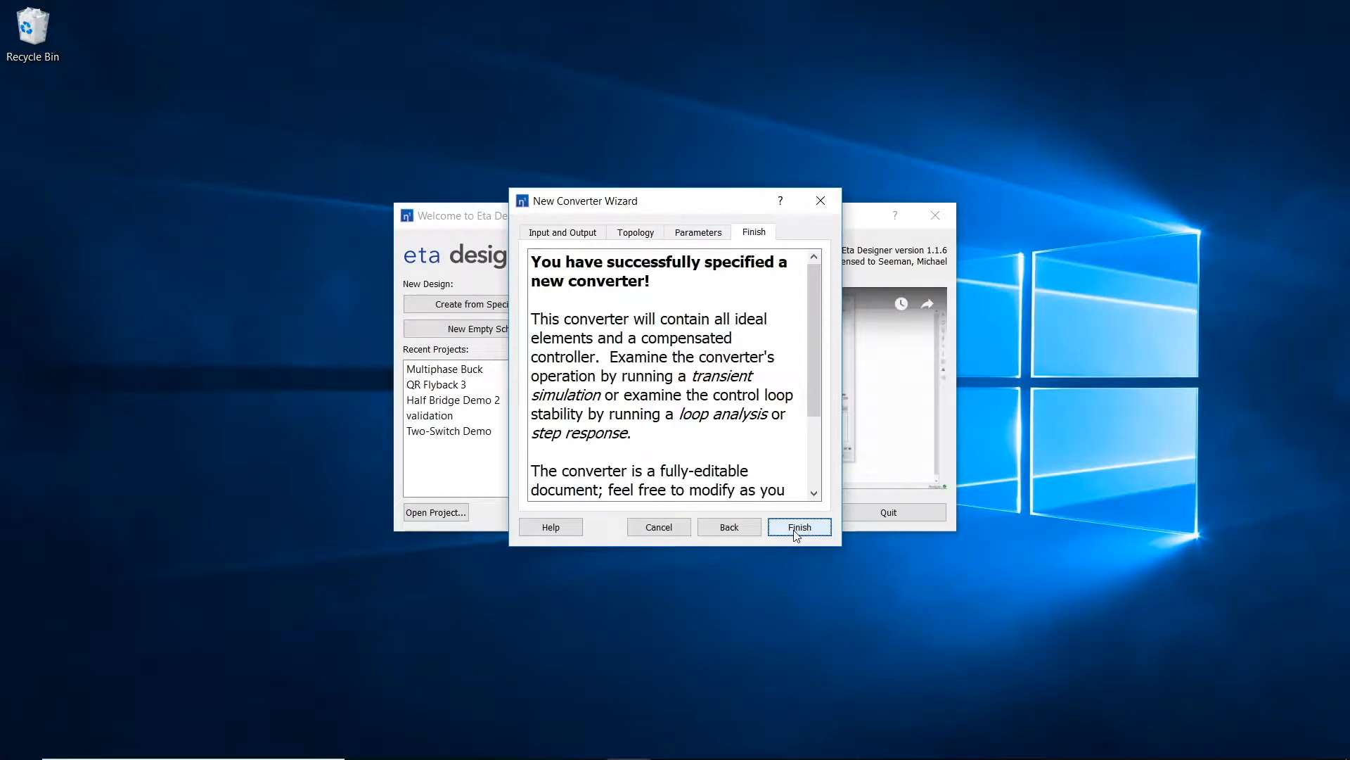
pyautogui.click(797, 531)
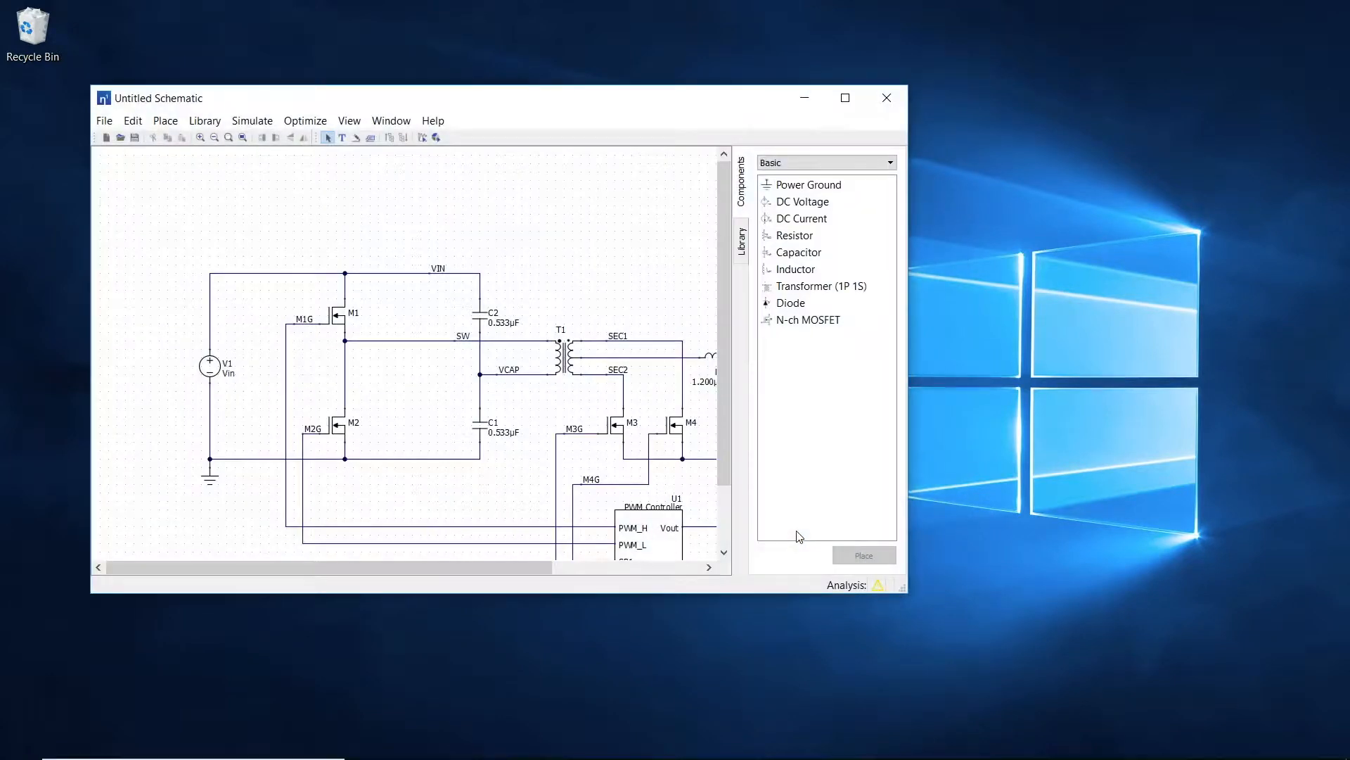
# Step: Enlarge the schematic window to fit the whole circuit and move the SW label beside the M1–M2 midpoint
pyautogui.moveTo(902, 586); pyautogui.dragTo(1174, 666)
pyautogui.moveTo(686, 105); pyautogui.dragTo(641, 40)
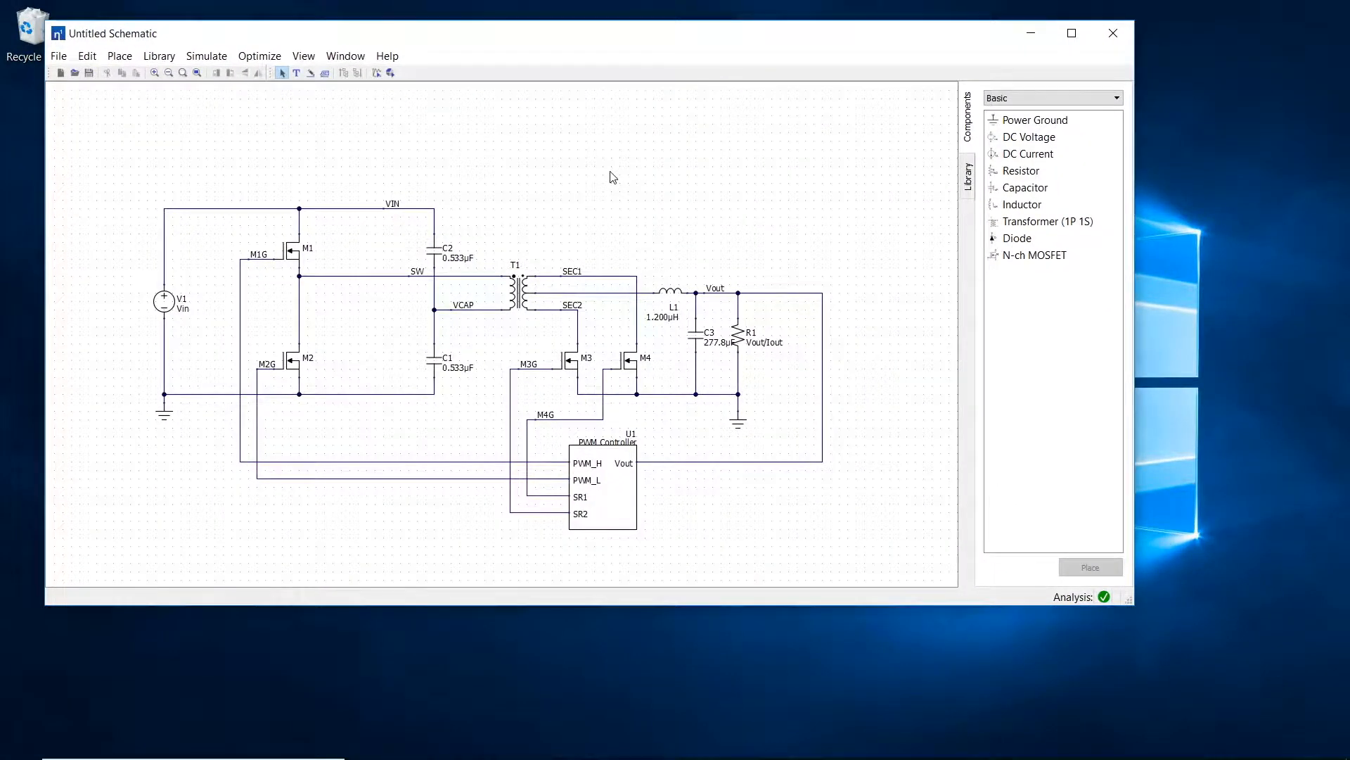
pyautogui.moveTo(416, 275); pyautogui.dragTo(331, 278)
# Step: Delete the output inductor L1 and wire the transformer's secondary center tap directly to Vout
pyautogui.click(672, 292)
pyautogui.press('Delete')
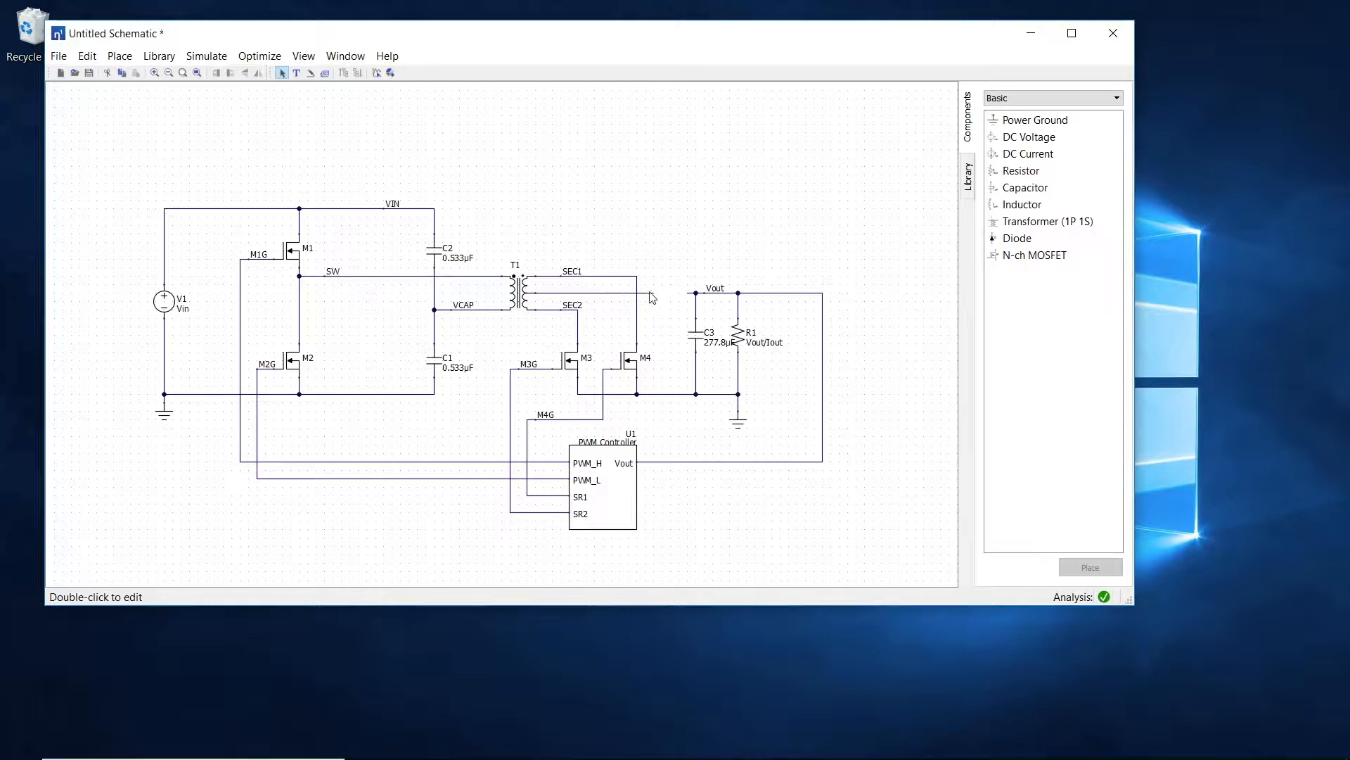
pyautogui.click(310, 73)
pyautogui.moveTo(656, 293); pyautogui.dragTo(695, 292)
pyautogui.press('Escape')
# Step: Replace the wire between the SW node and the transformer primary with a horizontally oriented inductor
pyautogui.click(387, 276)
pyautogui.press('Delete')
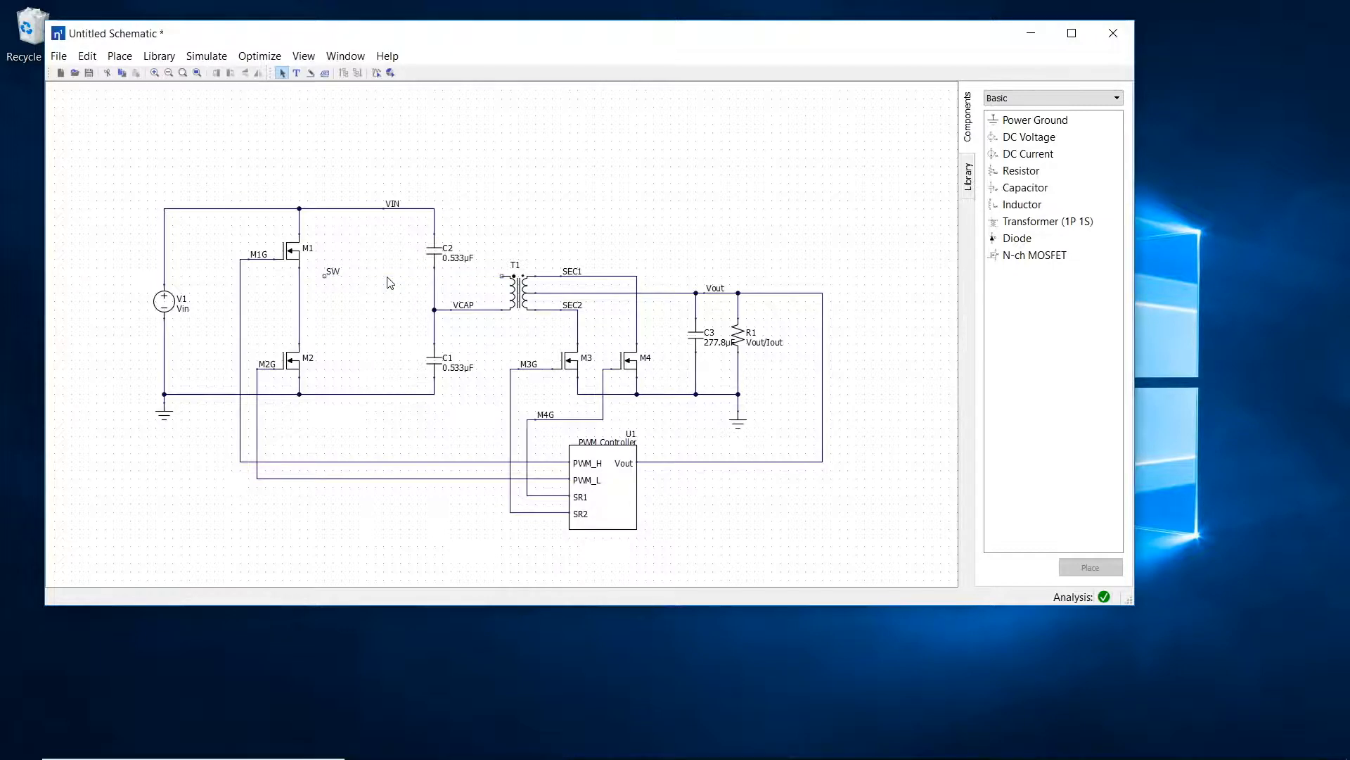
pyautogui.doubleClick(1006, 204)
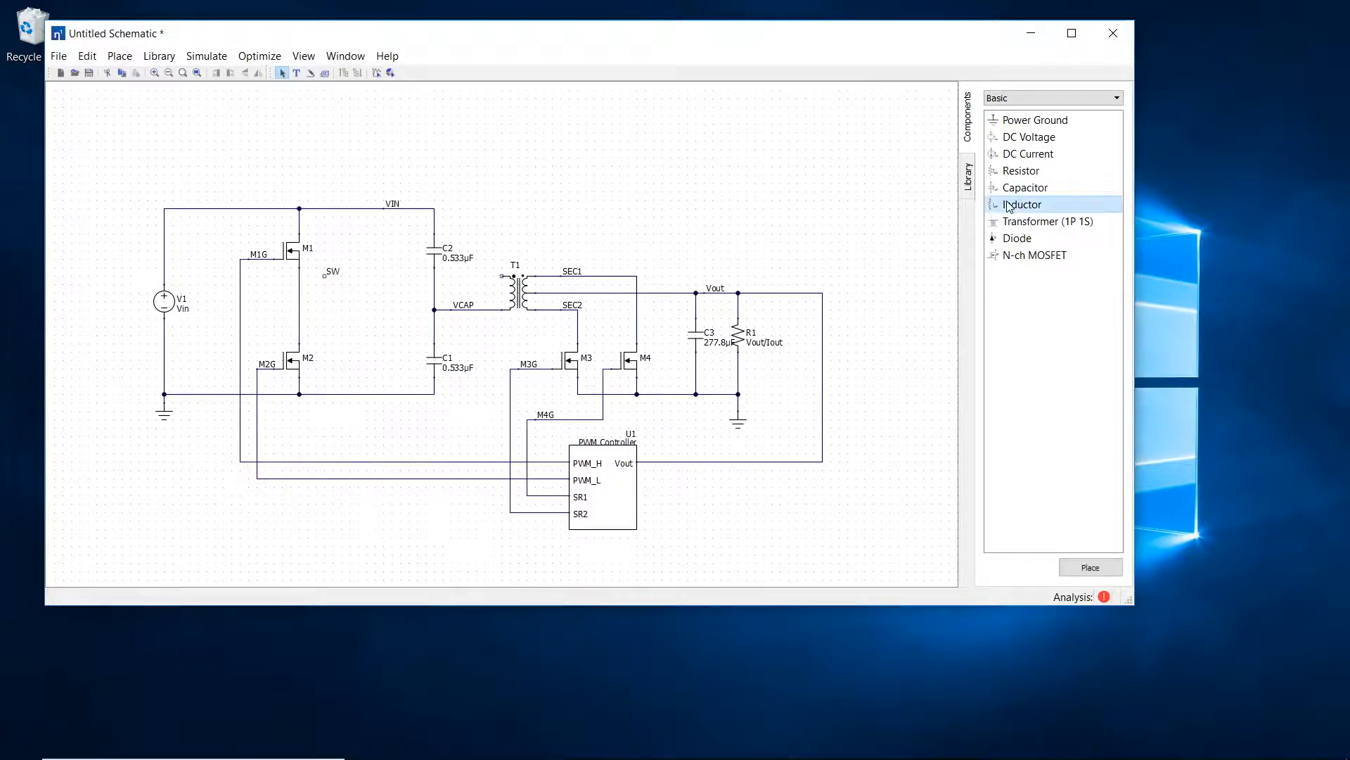
pyautogui.press('r')
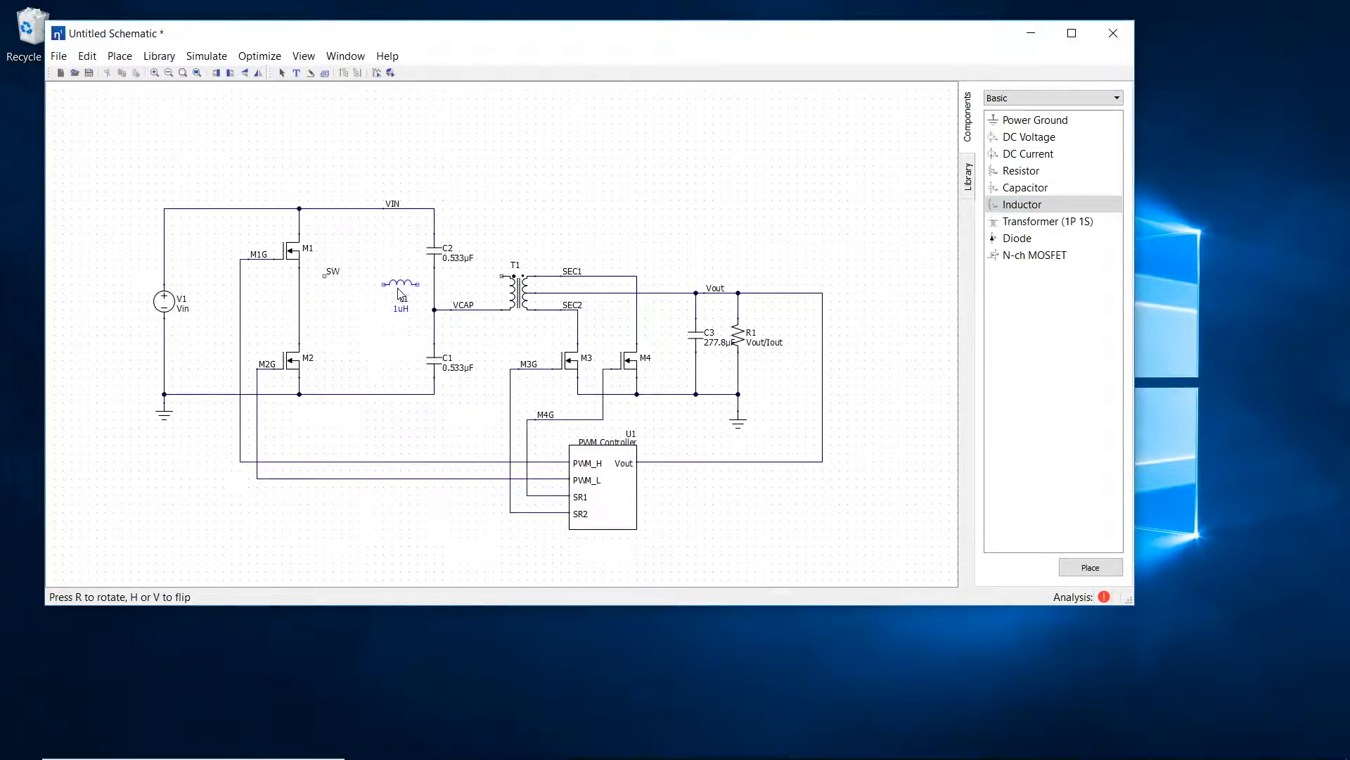
pyautogui.click(402, 285)
# Step: Wire the new inductor to the transformer primary and to the switch node between M1 and M2
pyautogui.press('w')
pyautogui.click(416, 274)
pyautogui.click(502, 276)
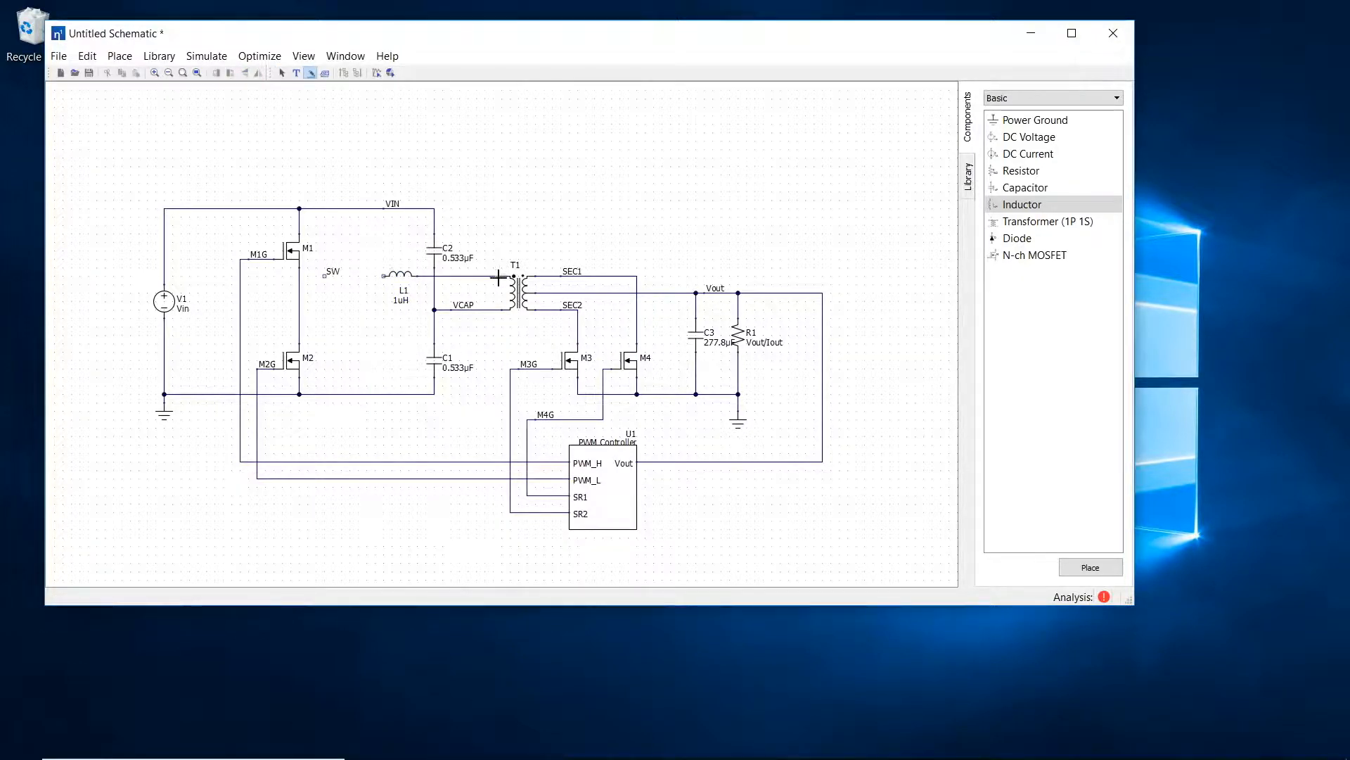
pyautogui.click(384, 276)
pyautogui.click(301, 276)
pyautogui.press('Escape')
# Step: Add a design variable fr with the description "Resonant Frequency" and a value of 300k
pyautogui.click(202, 57)
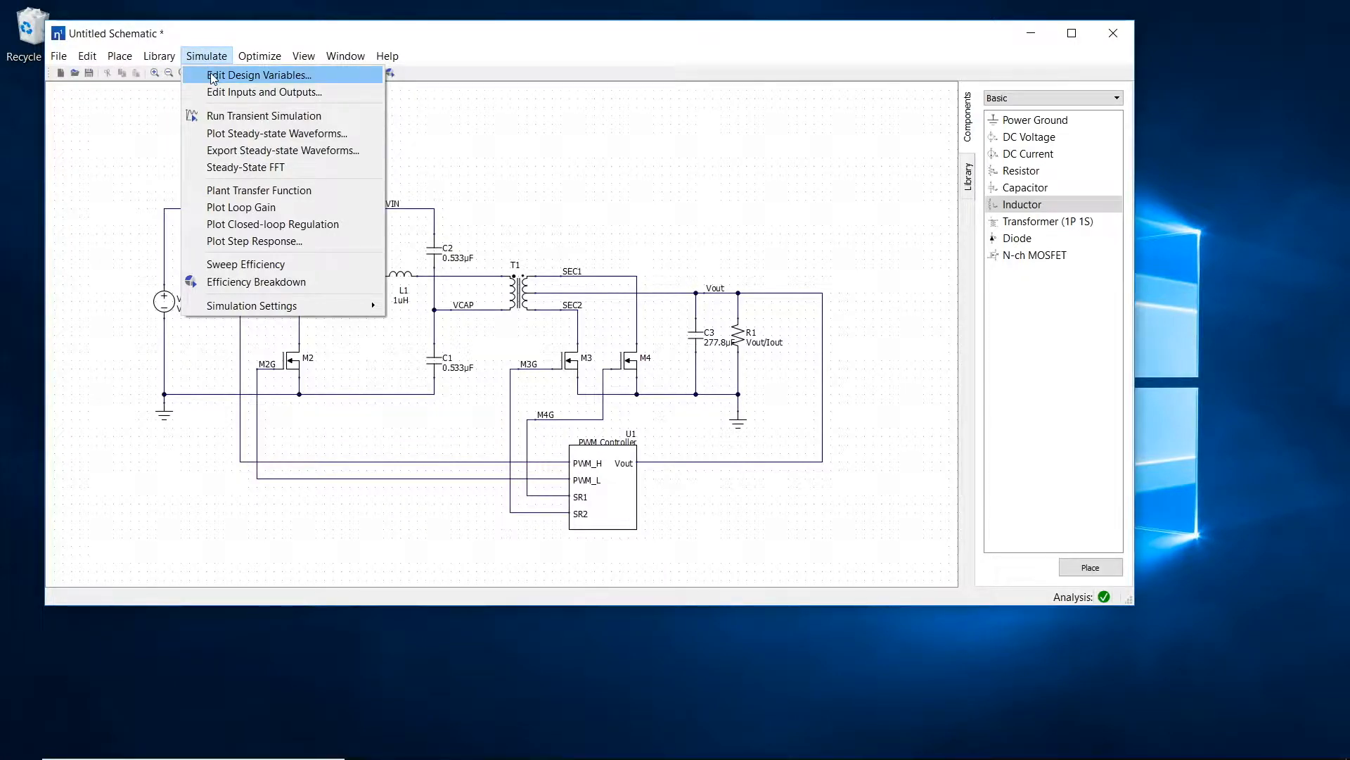
pyautogui.click(211, 77)
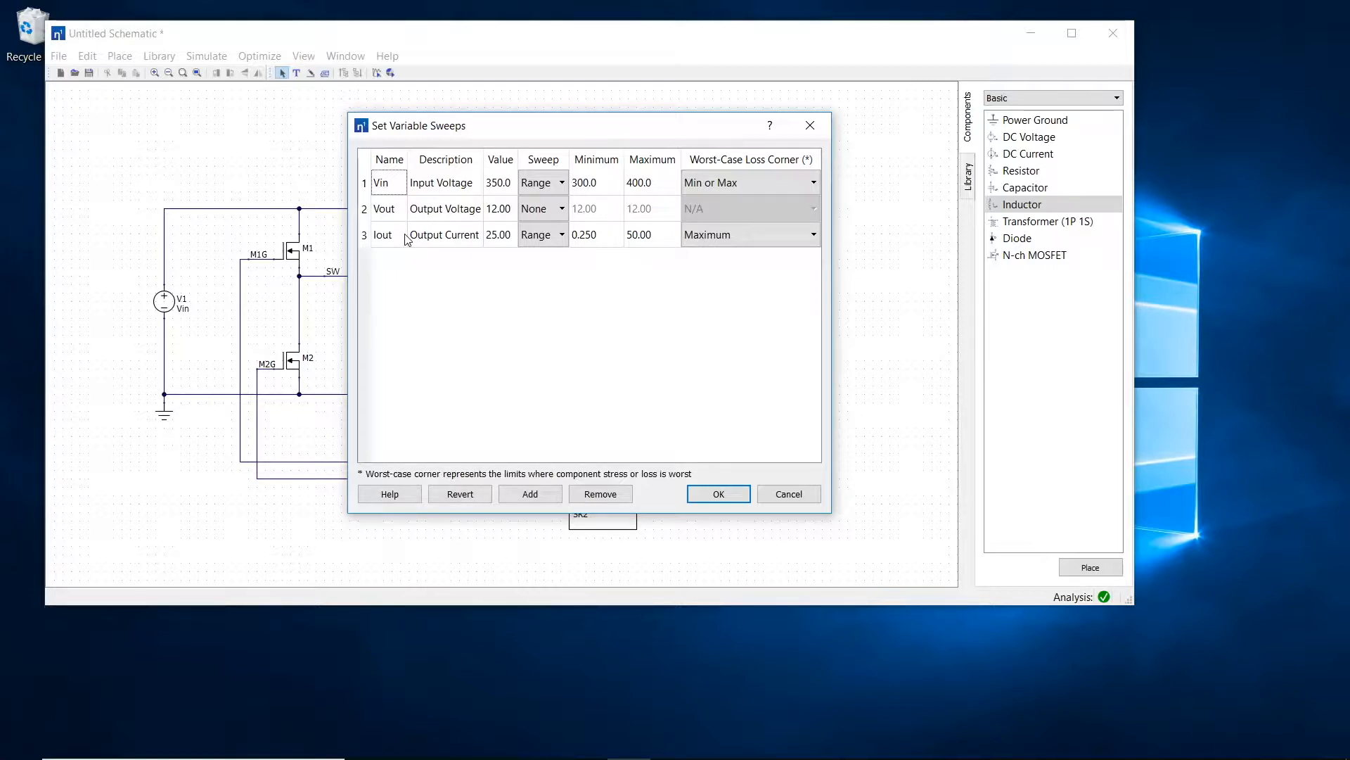
pyautogui.click(530, 495)
pyautogui.click(396, 264)
pyautogui.write('fr')
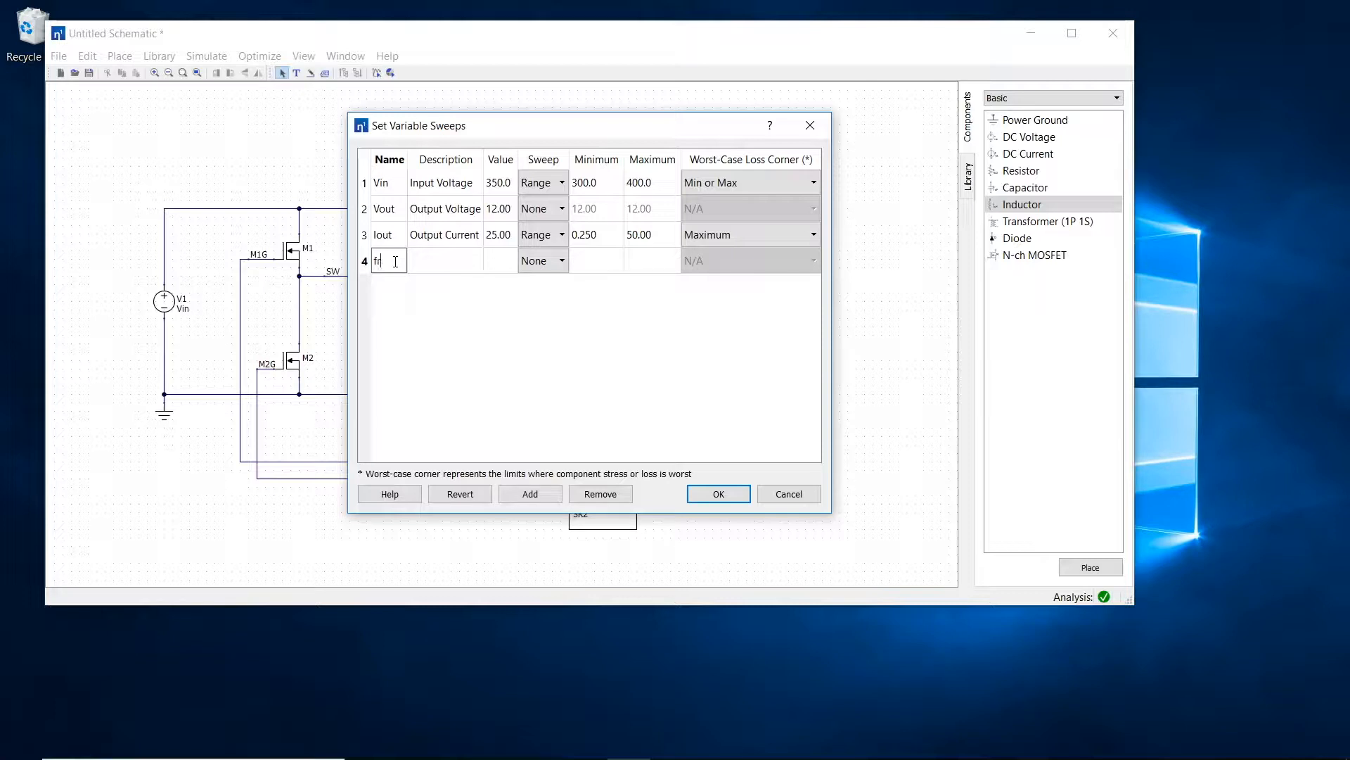
pyautogui.press('Tab')
pyautogui.write('Resonant Frequency')
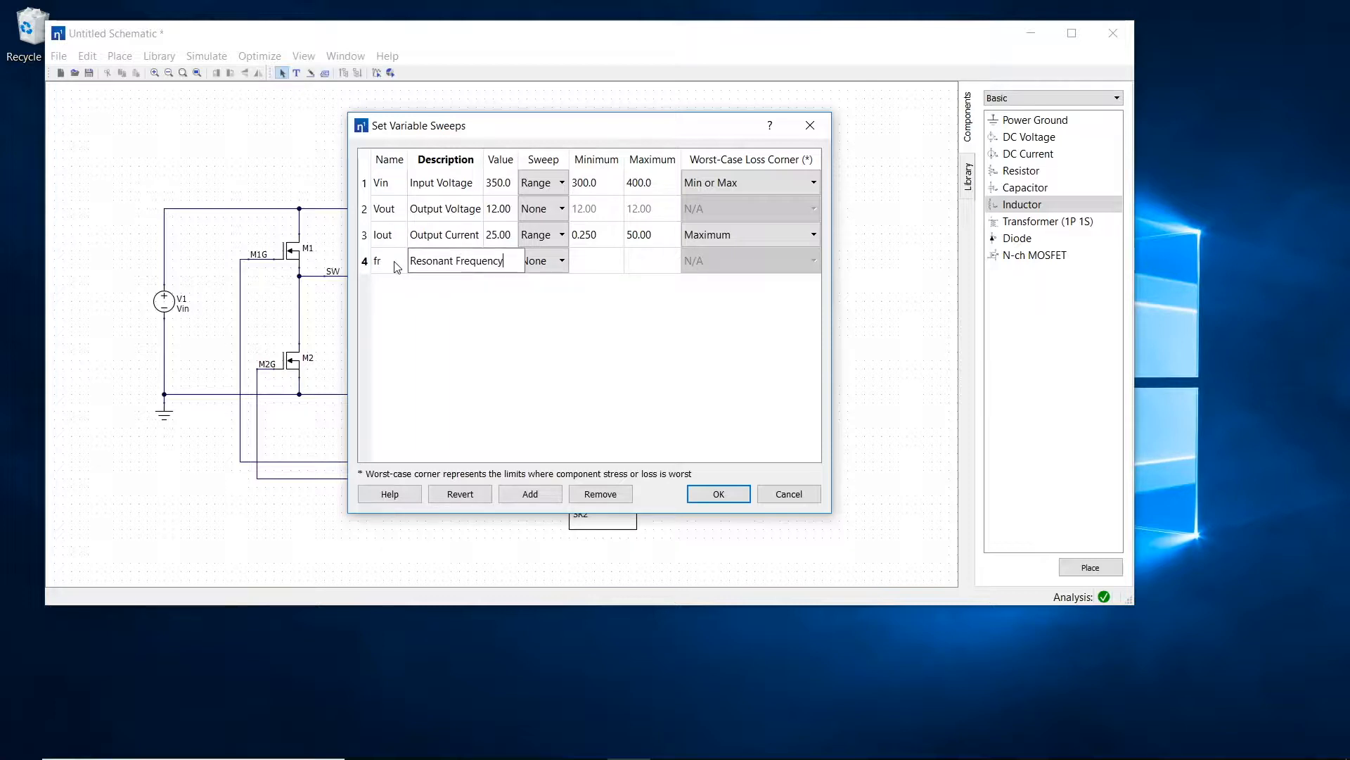
pyautogui.press('Tab')
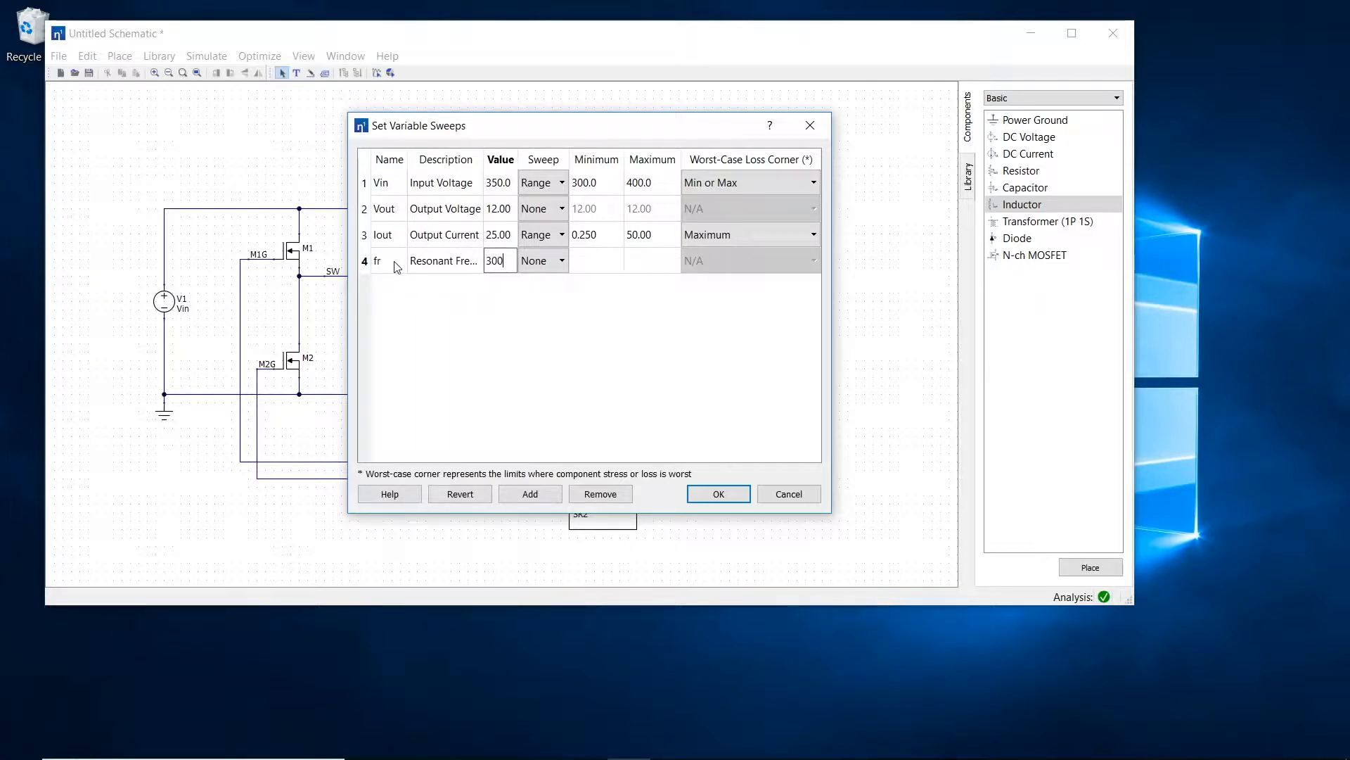
# Step: Give the fr variable a Range sweep with a minimum of 200k and a maximum of 400k
pyautogui.click(543, 262)
pyautogui.click(545, 262)
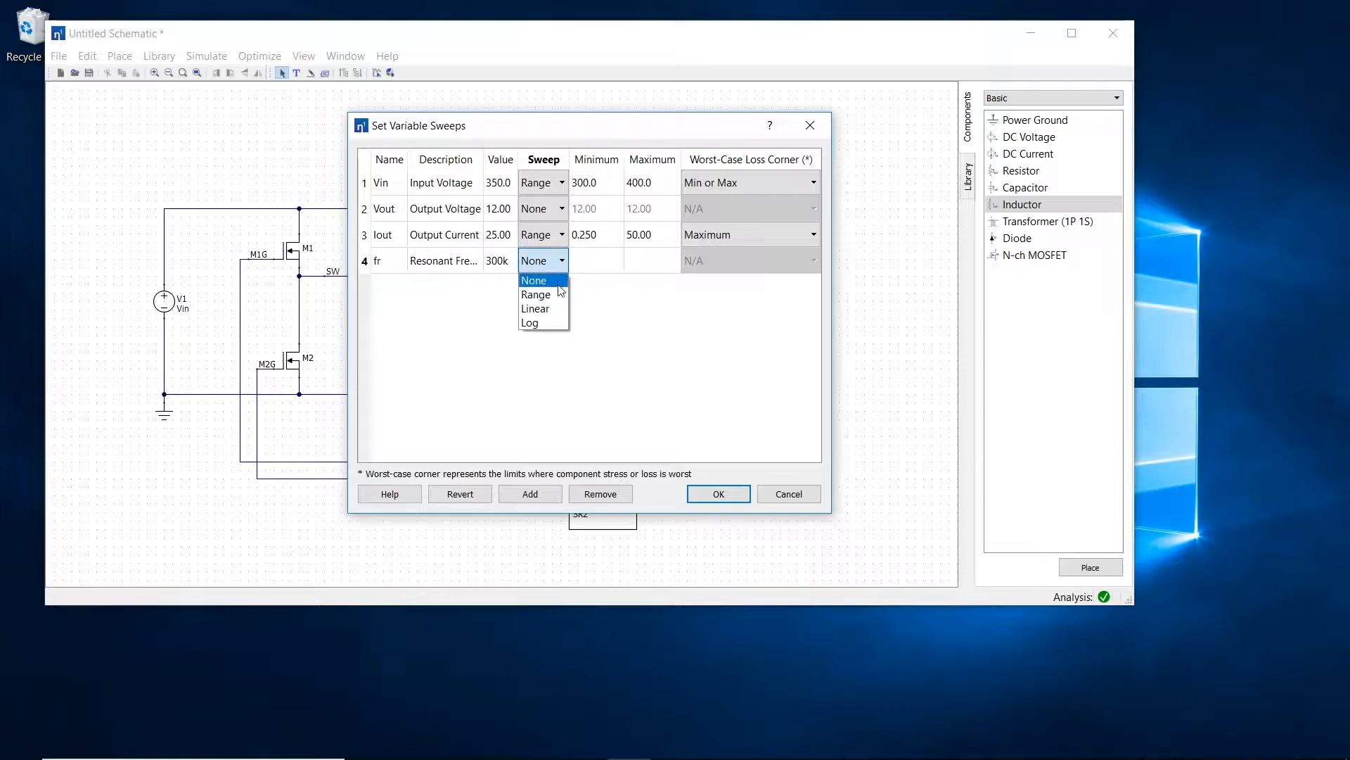
pyautogui.click(563, 294)
pyautogui.click(589, 268)
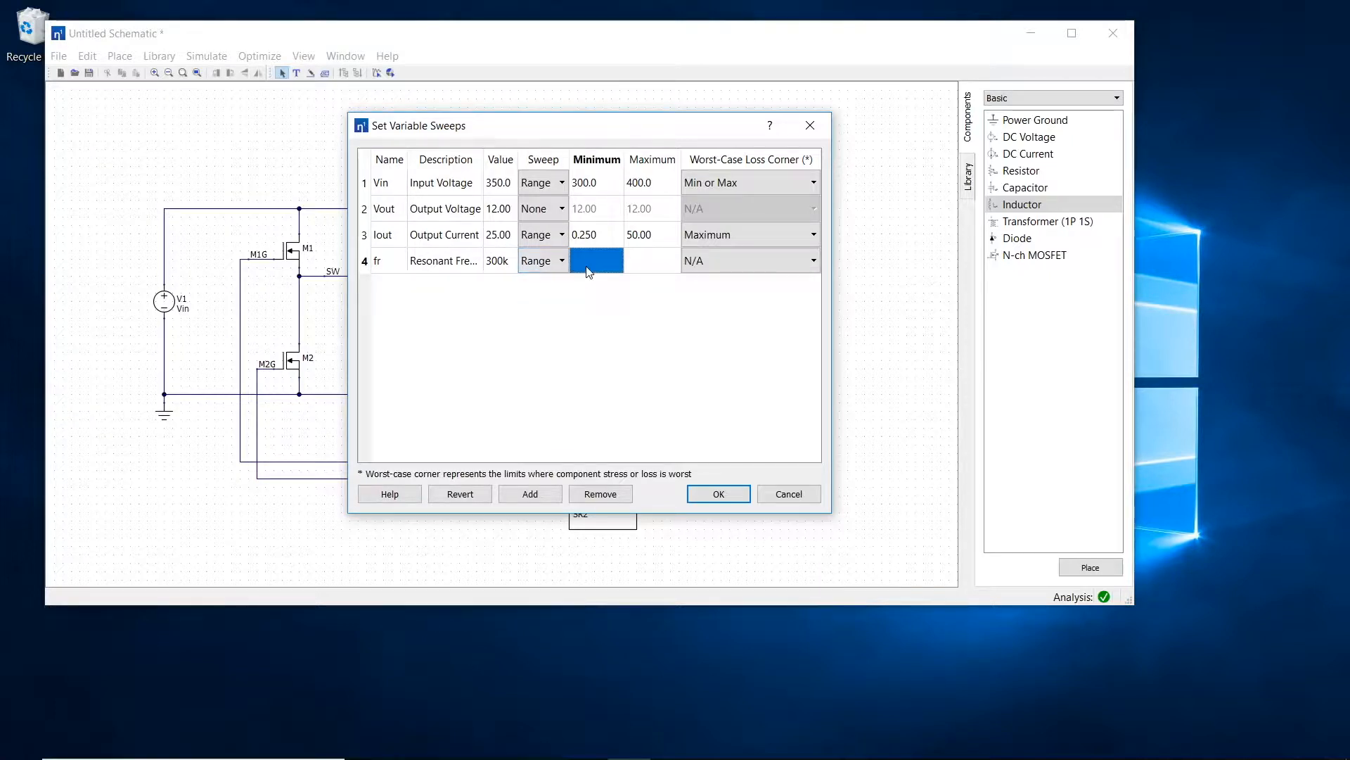
pyautogui.write('200k')
pyautogui.press('Tab')
pyautogui.write('400')
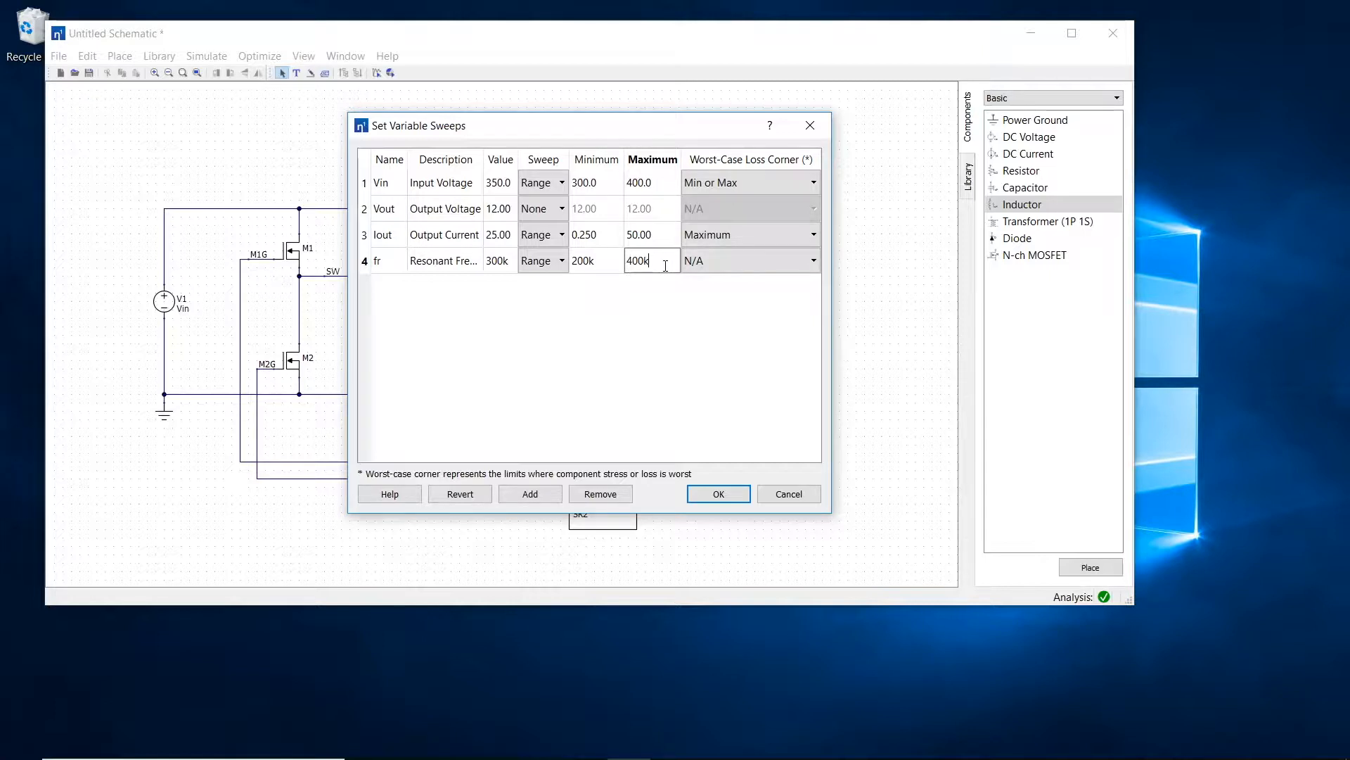
pyautogui.write('k')
# Step: Add a design variable Lr with the description "Resonant Inductance" and a value of 10u
pyautogui.click(530, 494)
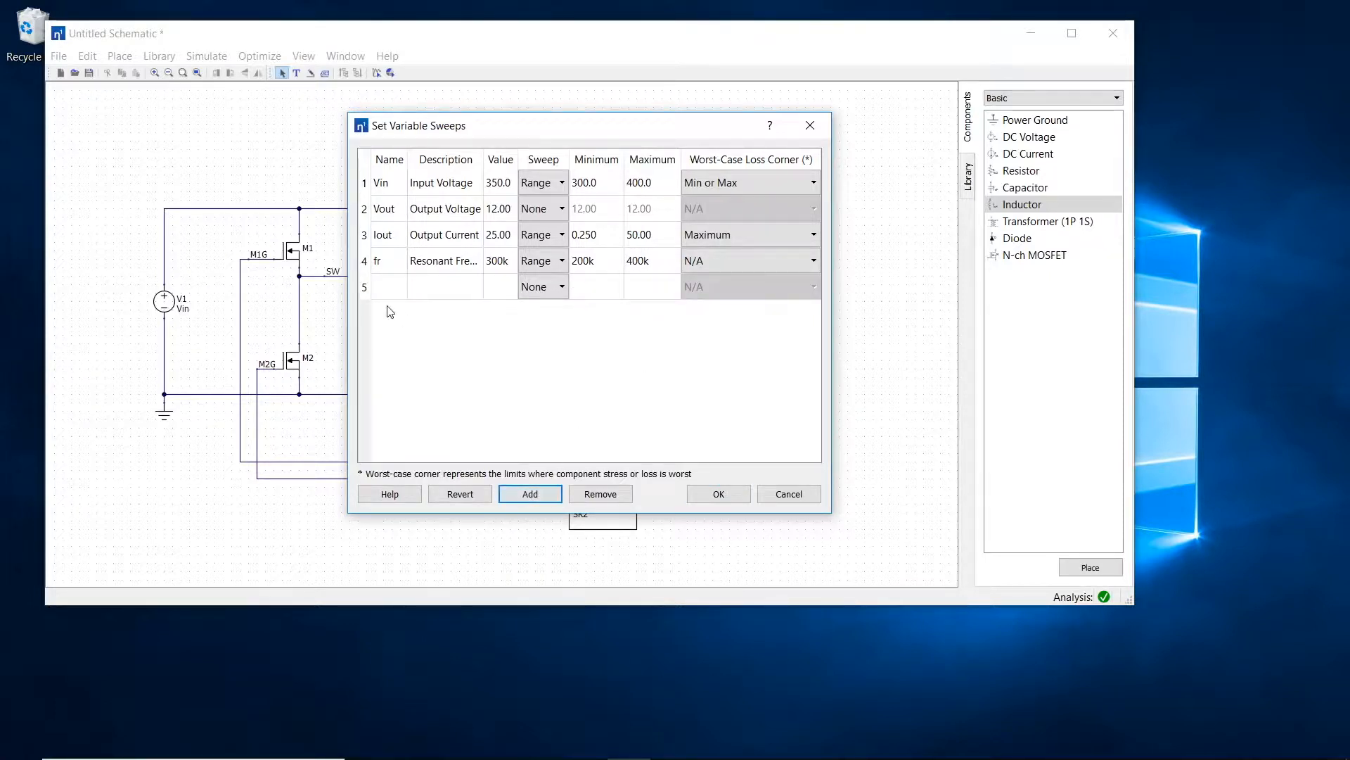
pyautogui.click(378, 296)
pyautogui.click(378, 294)
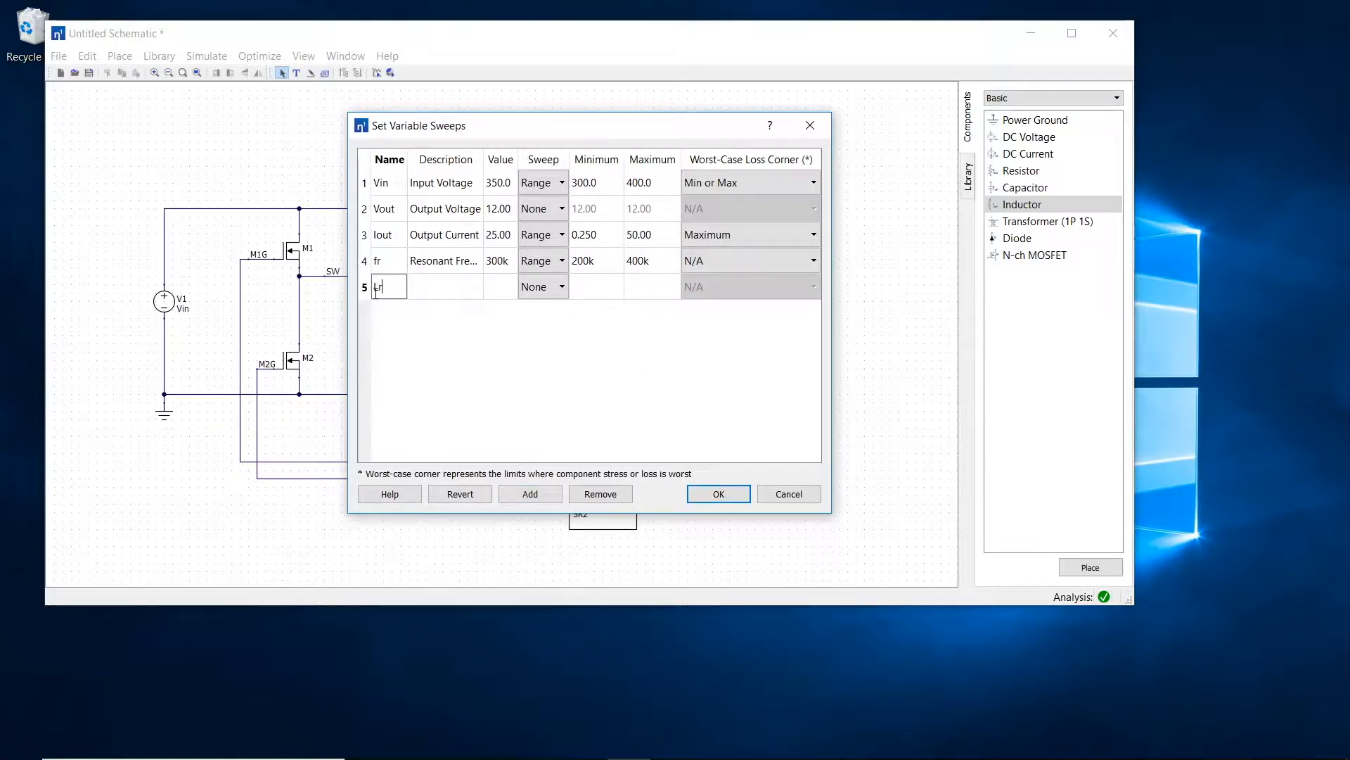
pyautogui.click(436, 297)
pyautogui.write('Resonant Inductance')
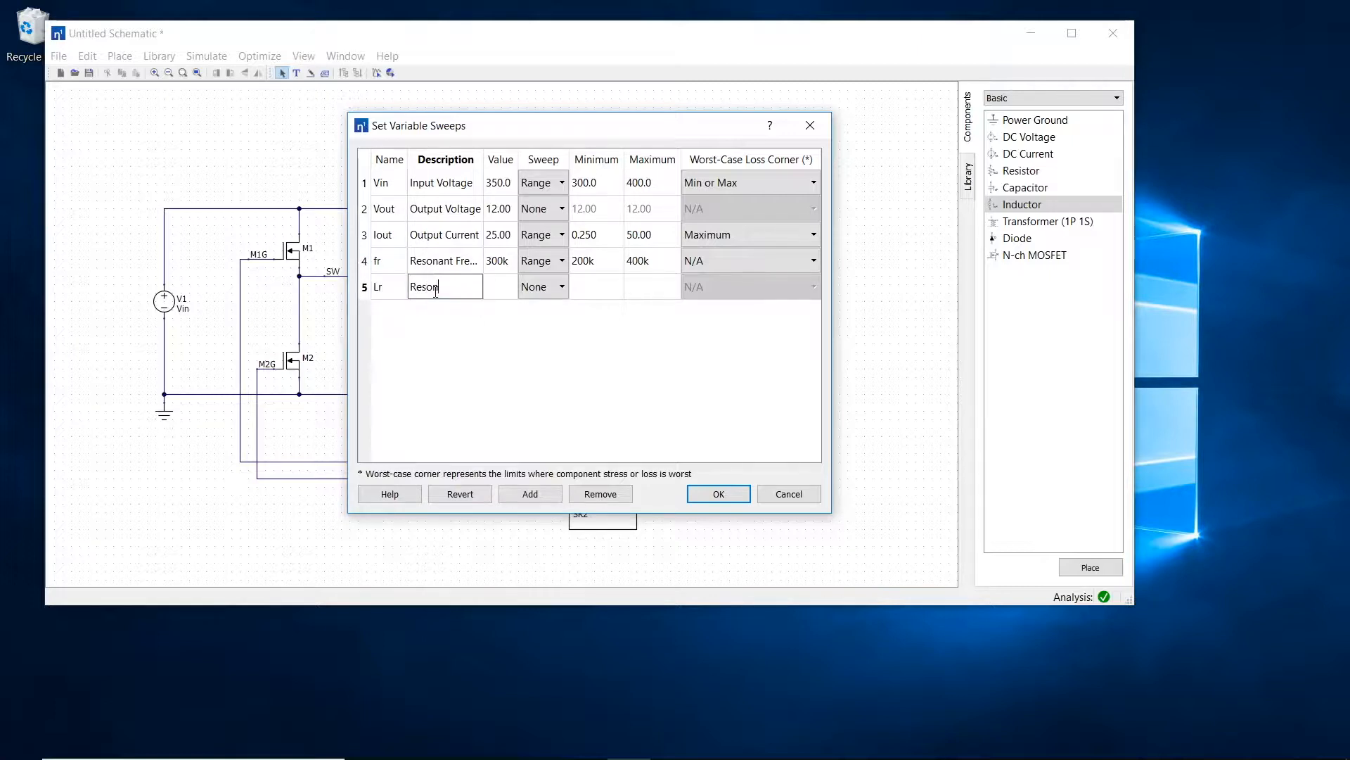
pyautogui.press('Tab')
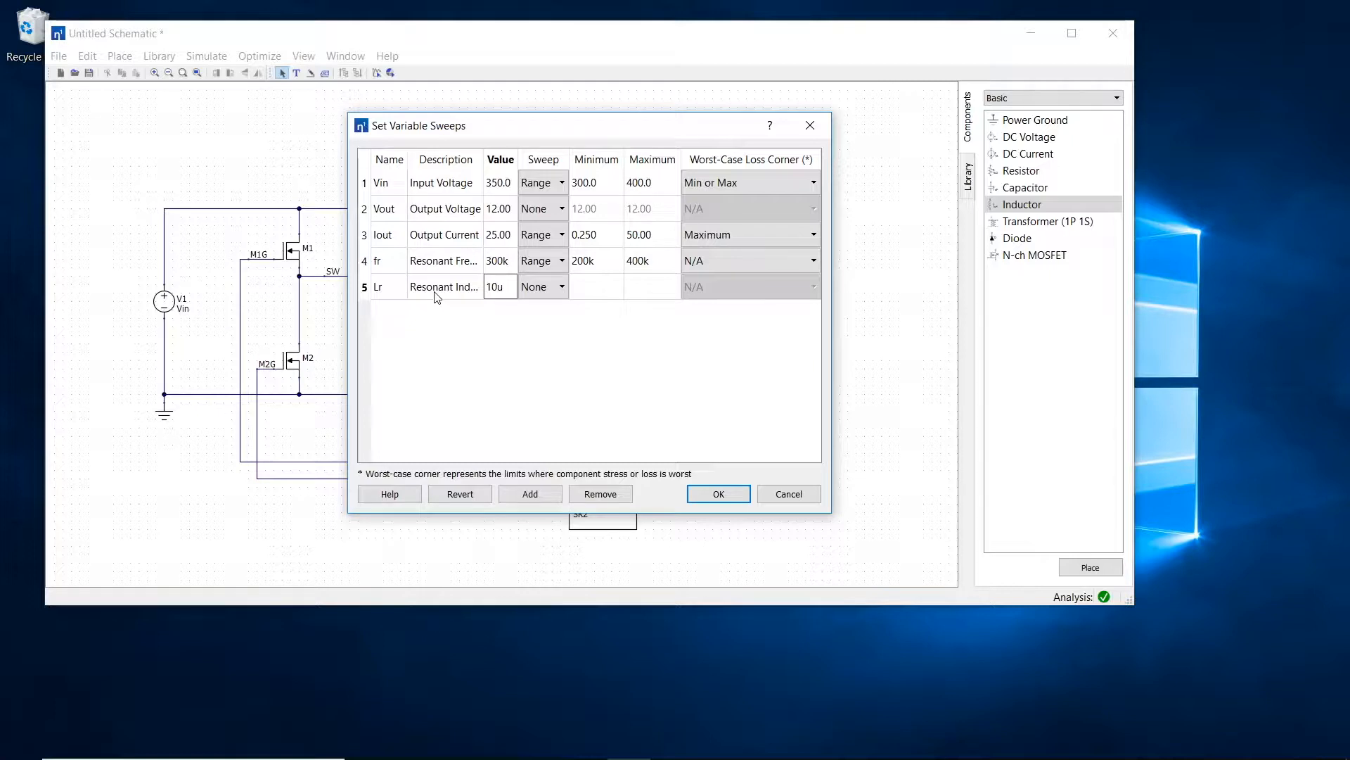
# Step: Give the Lr variable a Log sweep with a minimum of 4u and a maximum of 40u
pyautogui.click(546, 289)
pyautogui.click(551, 352)
pyautogui.click(593, 293)
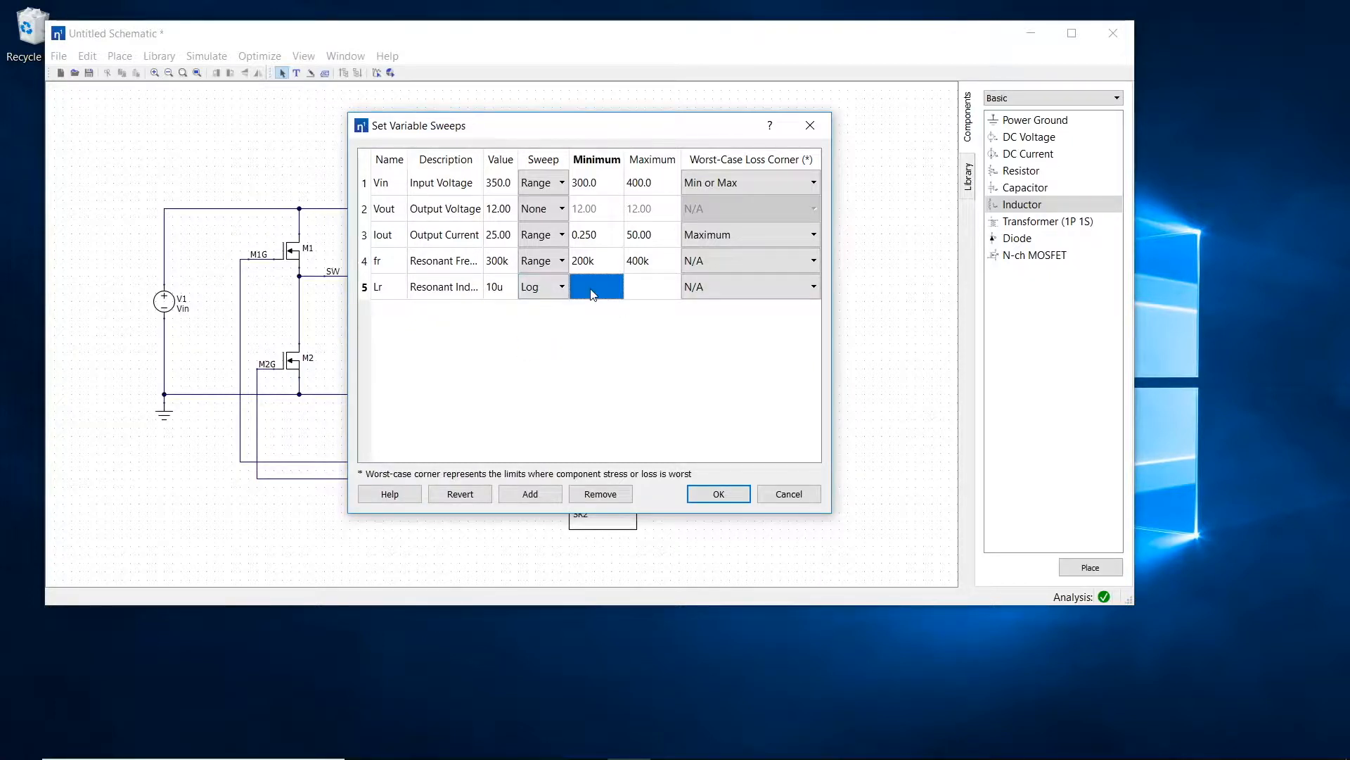
pyautogui.write('4u')
pyautogui.click(665, 294)
pyautogui.write('40u')
pyautogui.press('Return')
# Step: Add a design variable Lm_Lr with the description "Ratio of Magnetizing to Resonant Inductance"
pyautogui.click(530, 494)
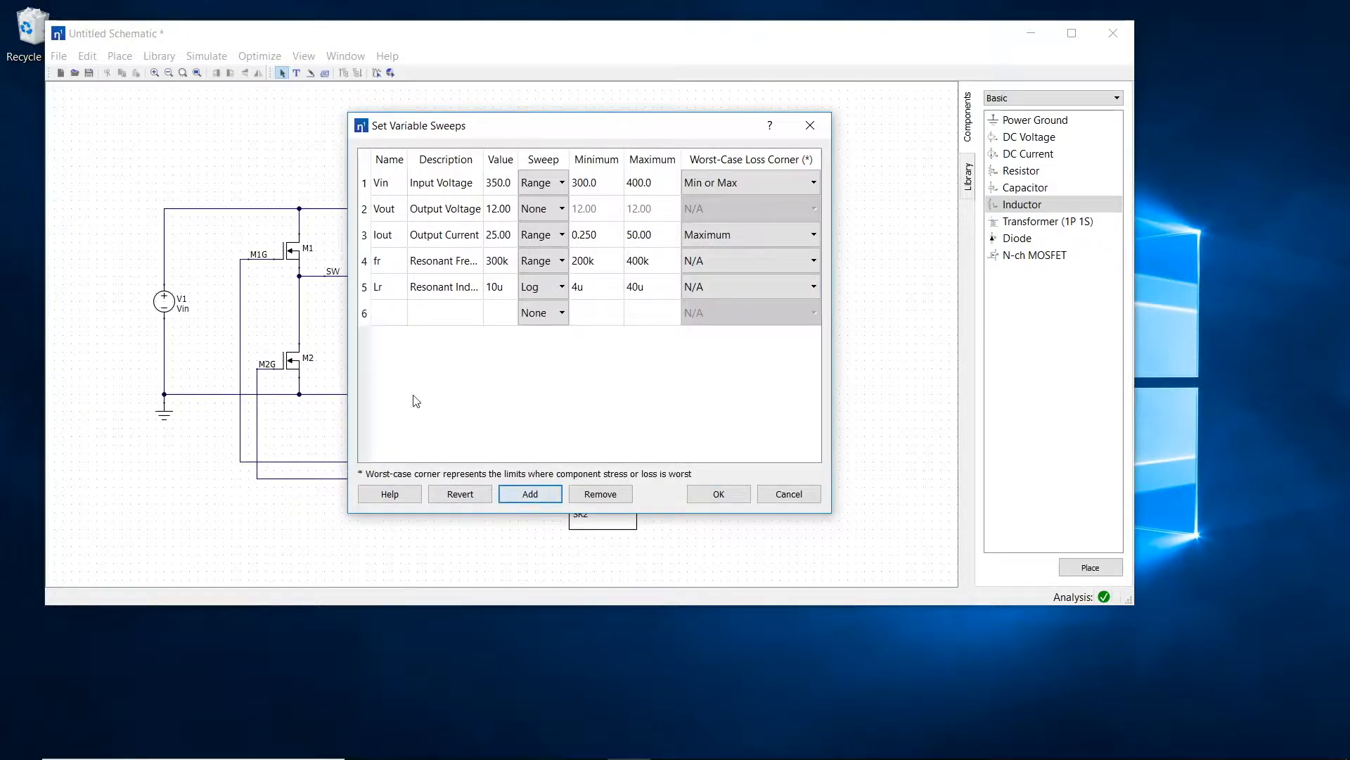
pyautogui.click(387, 314)
pyautogui.write('Lm')
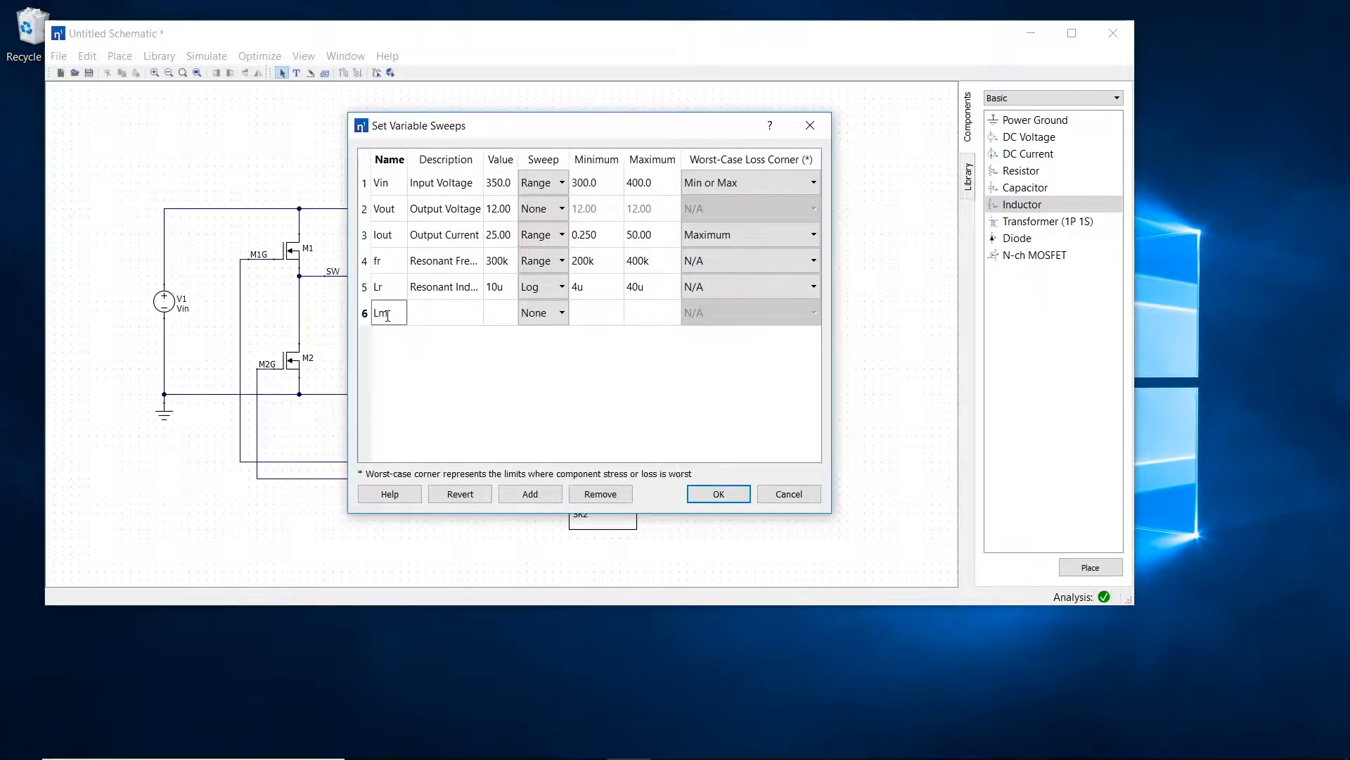
pyautogui.write('_Lr')
pyautogui.click(441, 319)
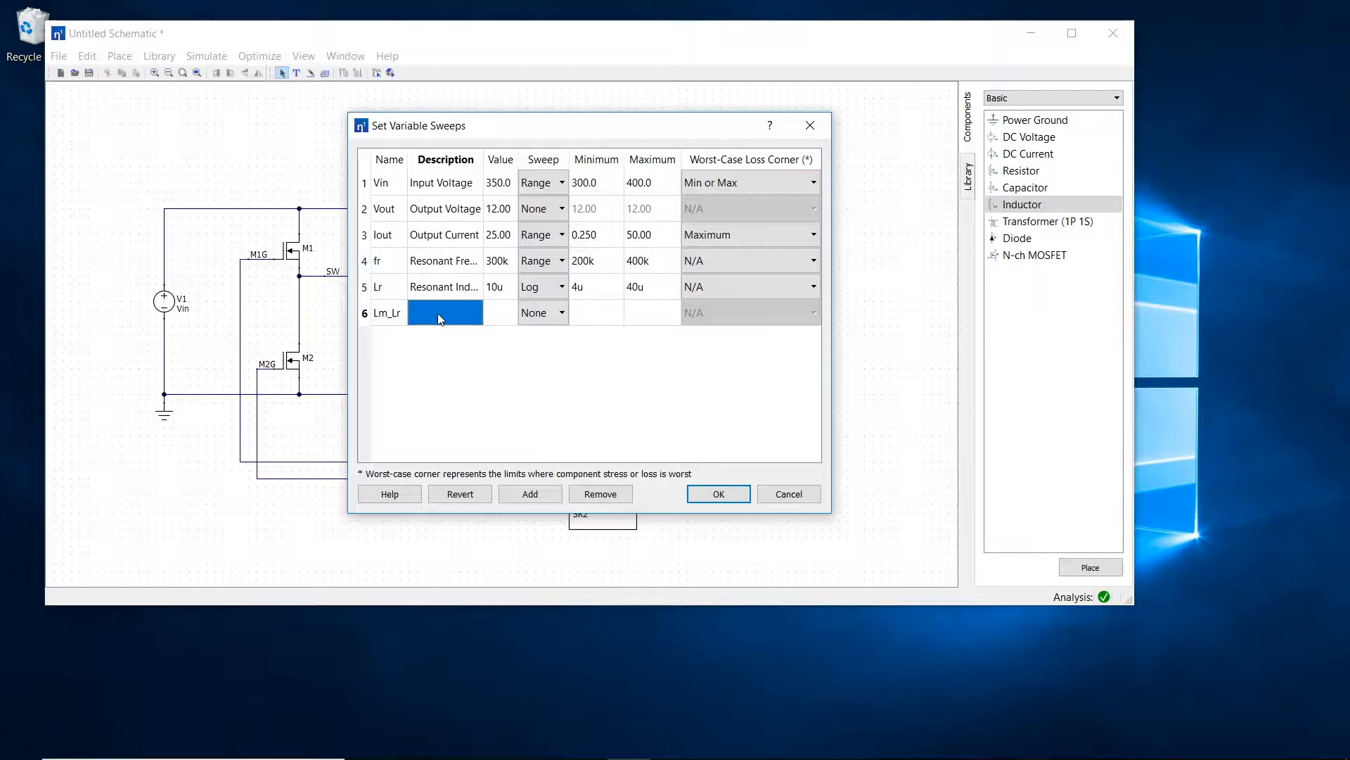
pyautogui.write('Ratio of Magne')
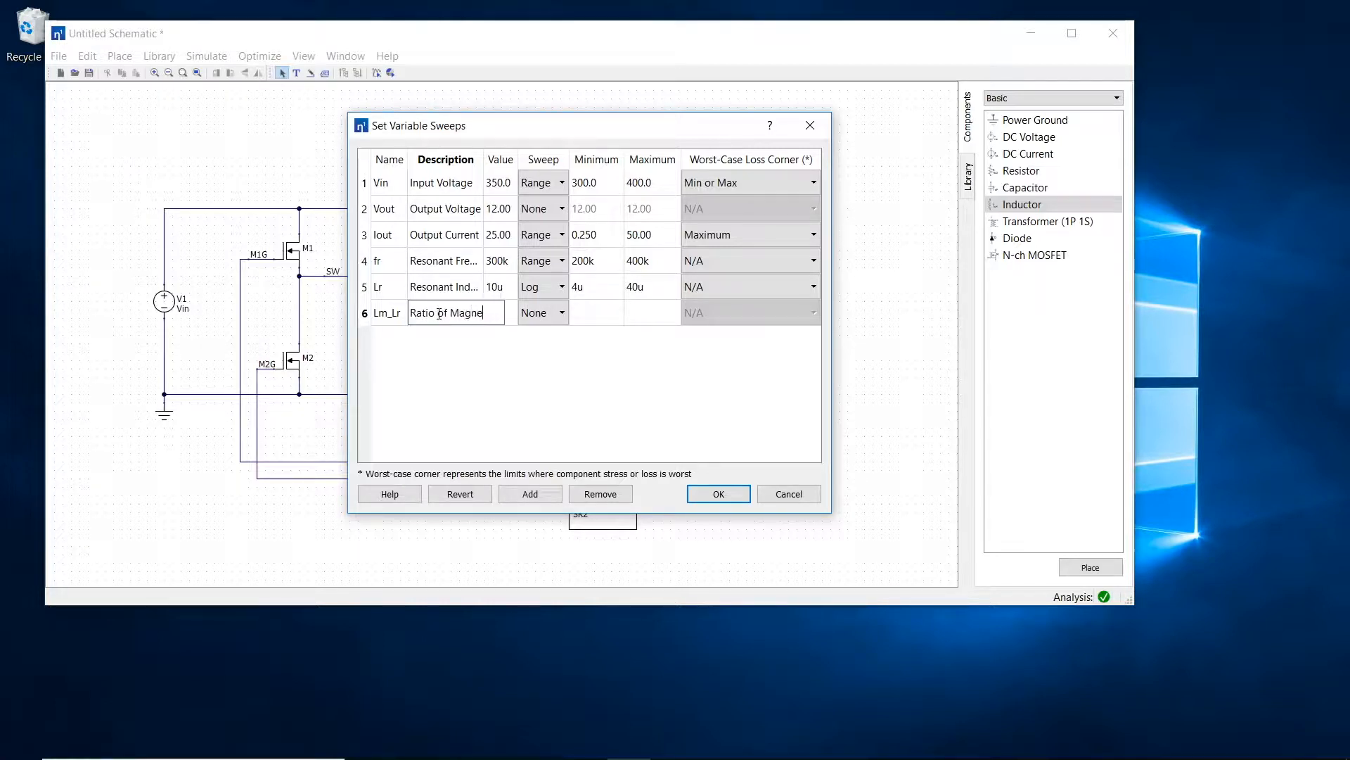
pyautogui.write('tizing to Re')
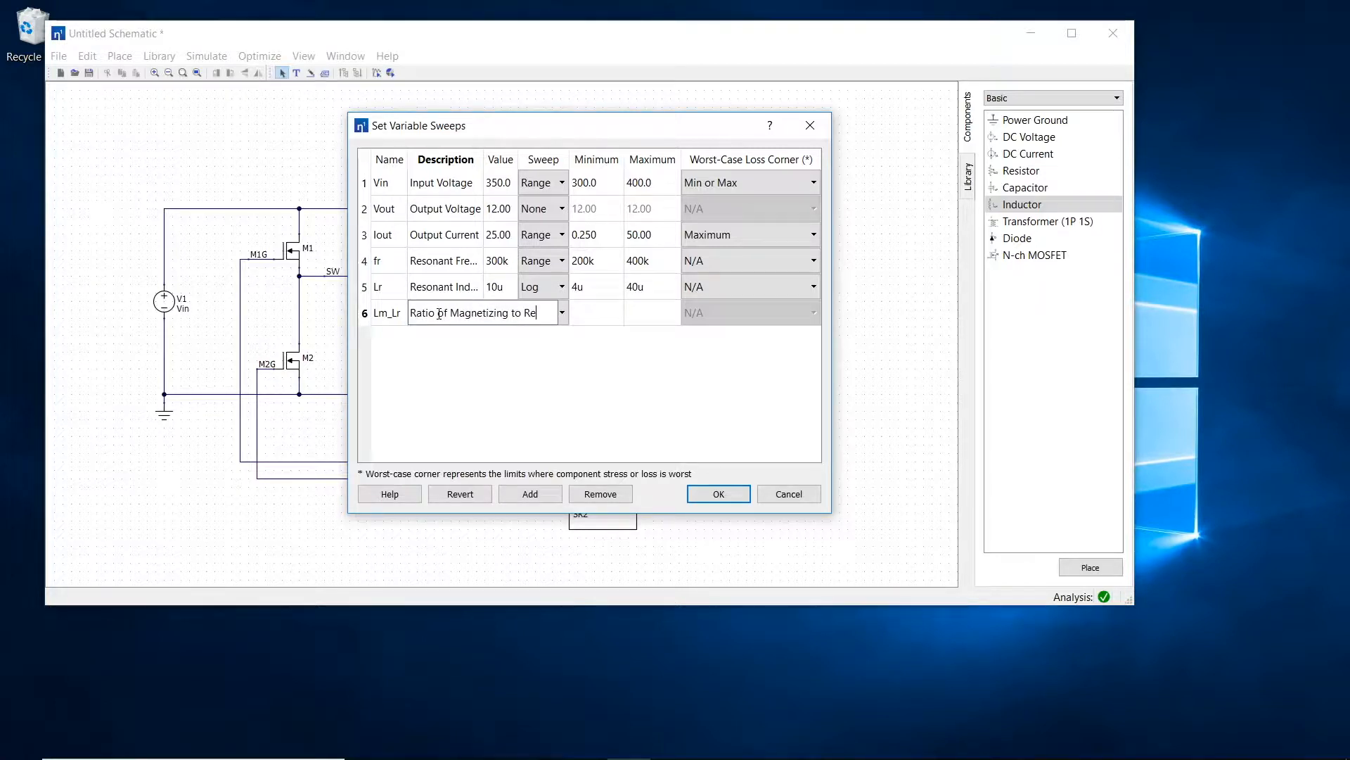
pyautogui.write('sonant Inductance')
pyautogui.press('Return')
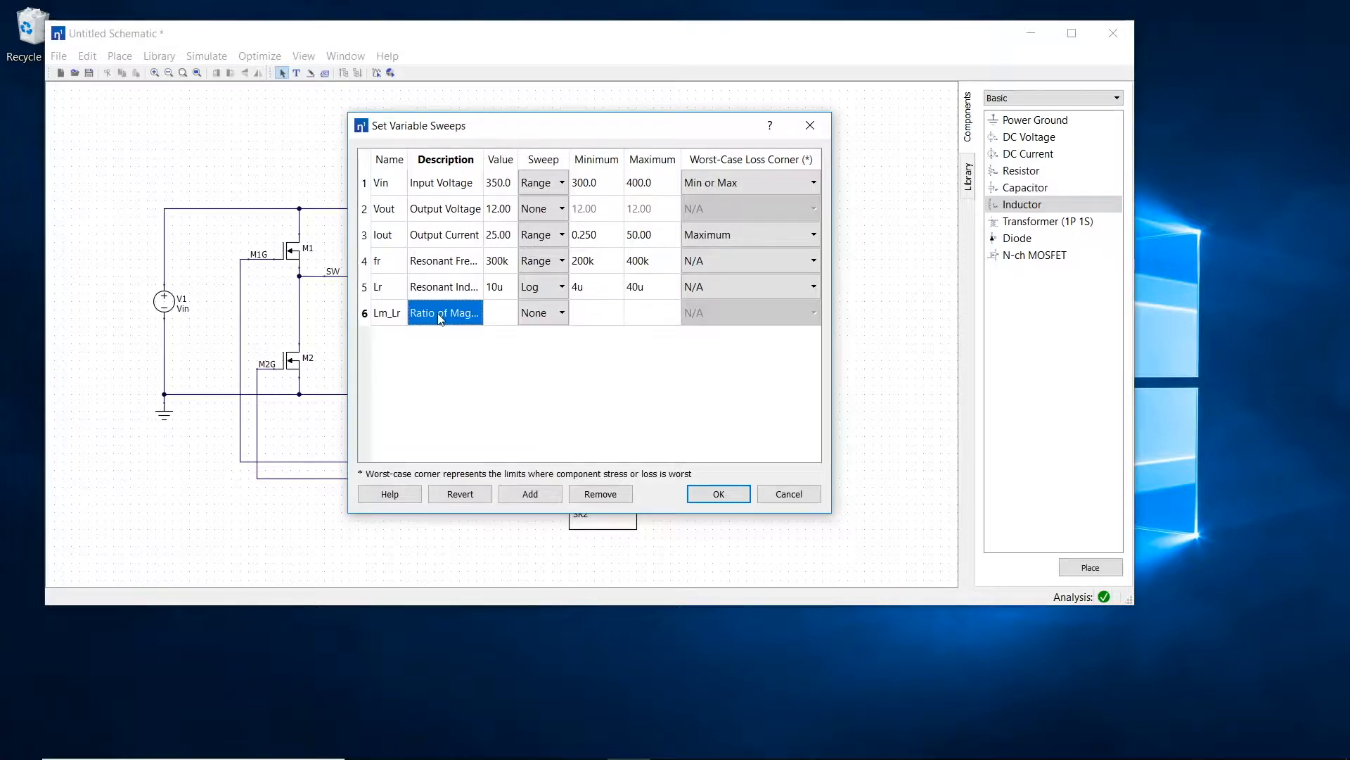
# Step: Set Lm_Lr to 4 with a Range sweep from 3 to 10, and apply the design variables
pyautogui.click(490, 318)
pyautogui.write('4')
pyautogui.click(542, 313)
pyautogui.click(536, 348)
pyautogui.click(582, 313)
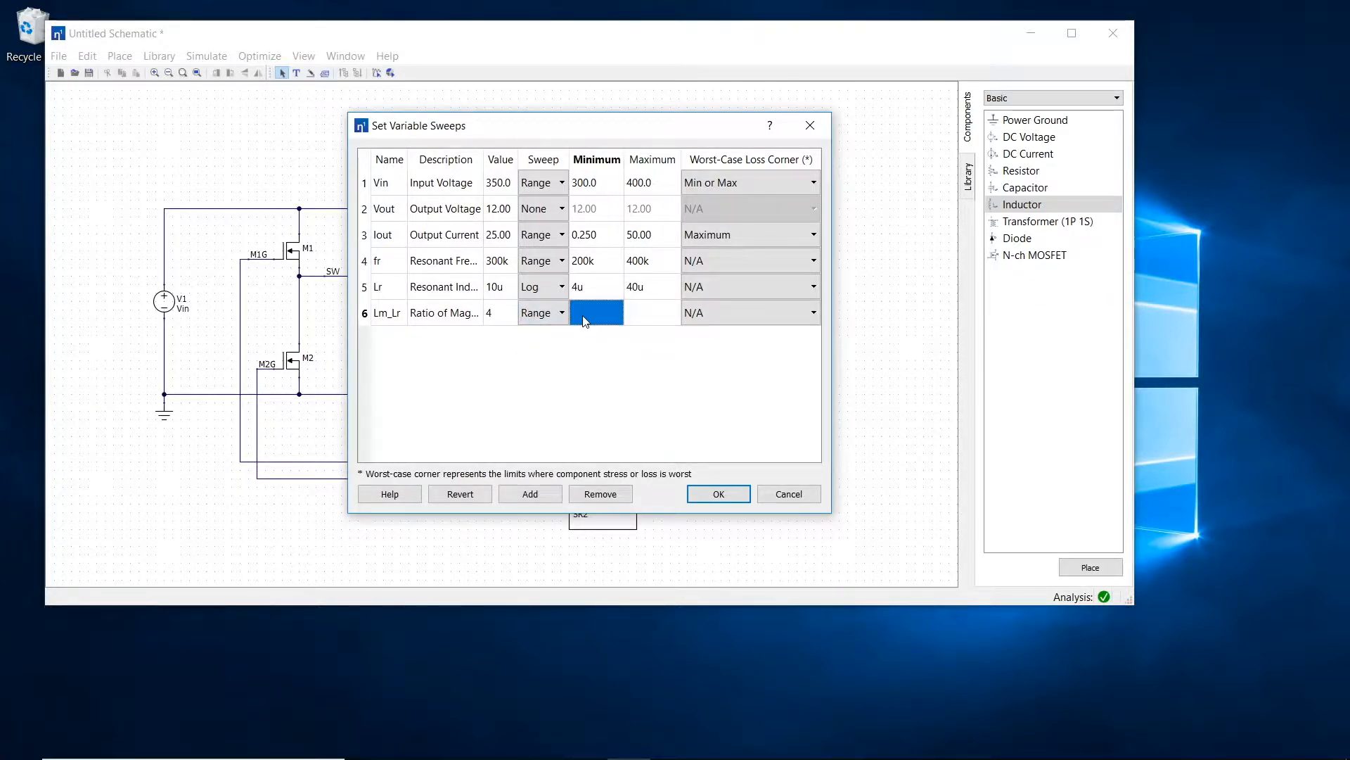
pyautogui.write('3')
pyautogui.click(644, 310)
pyautogui.write('10')
pyautogui.click(604, 363)
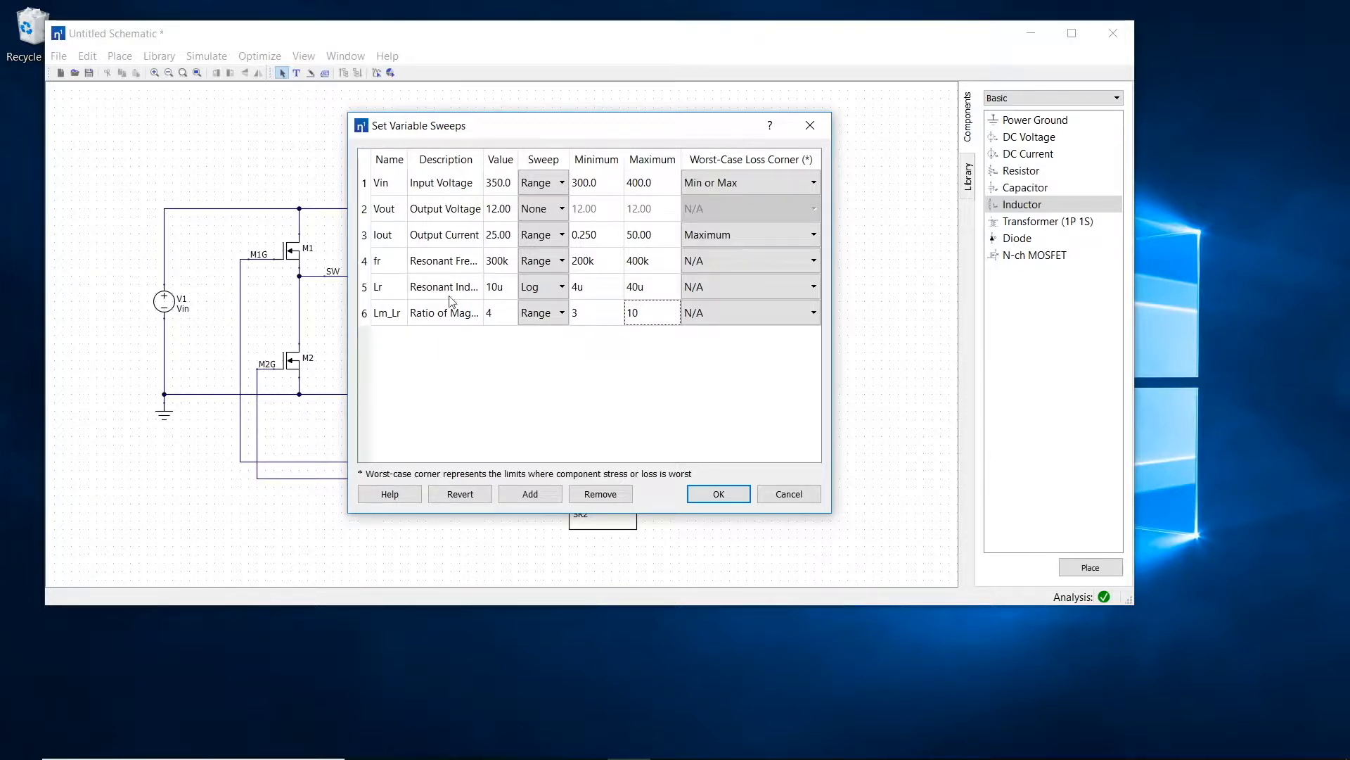
pyautogui.moveTo(533, 129); pyautogui.dragTo(765, 175)
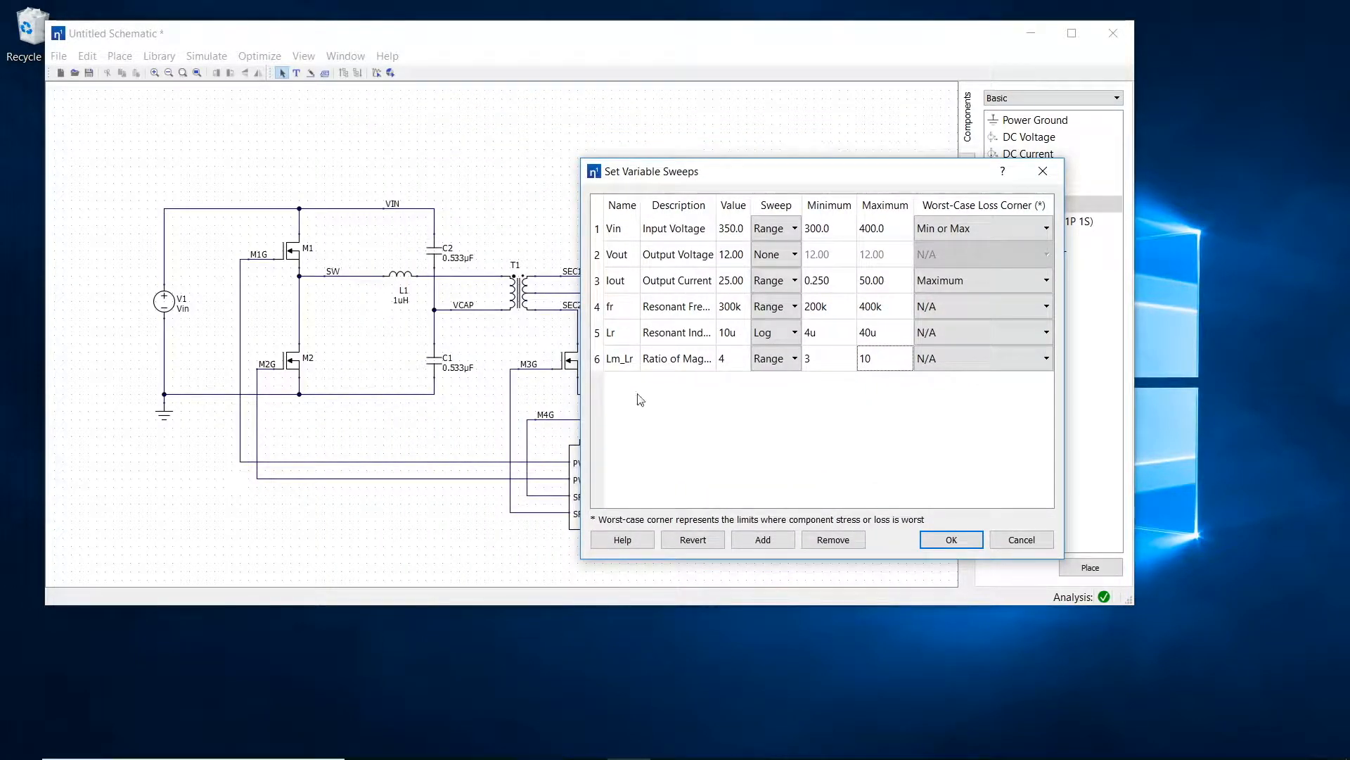
pyautogui.click(952, 539)
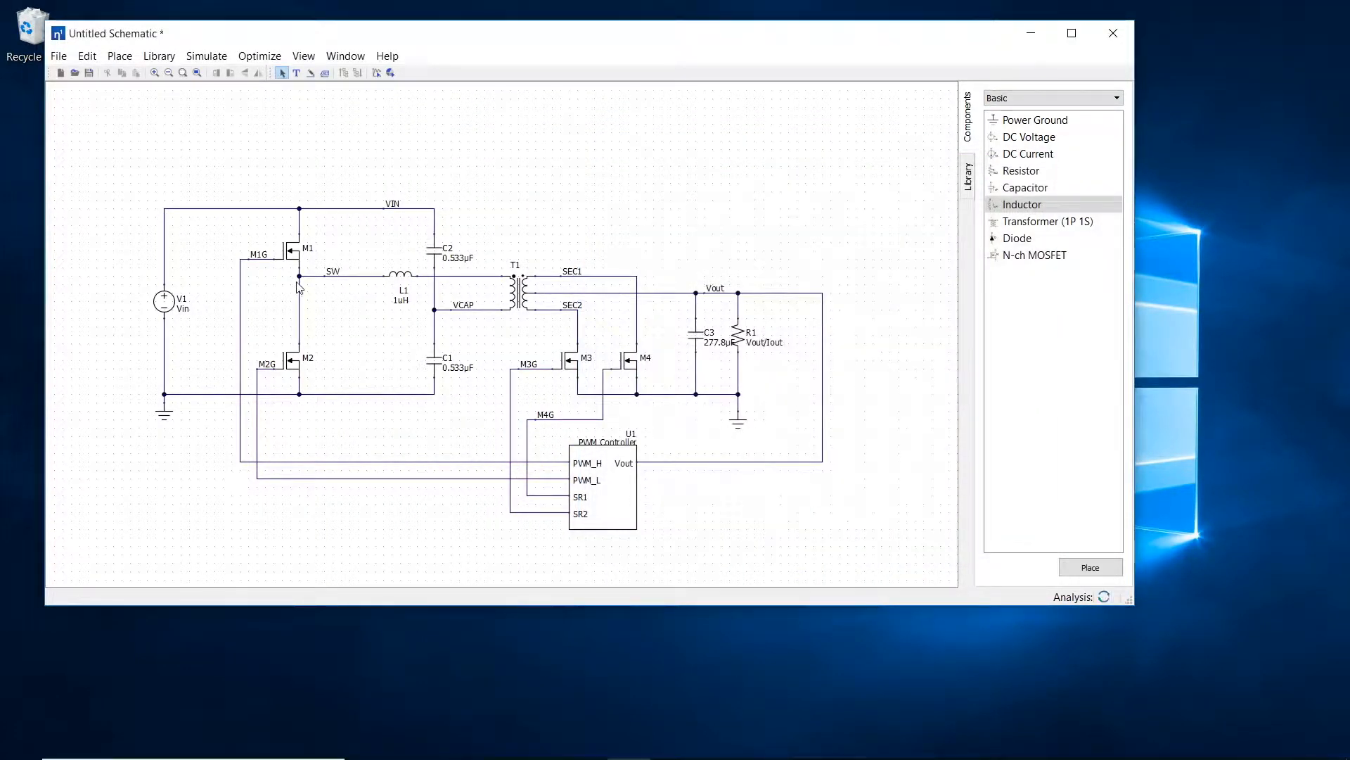
# Step: Set the inductance of inductor L1 to the variable Lr
pyautogui.doubleClick(403, 276)
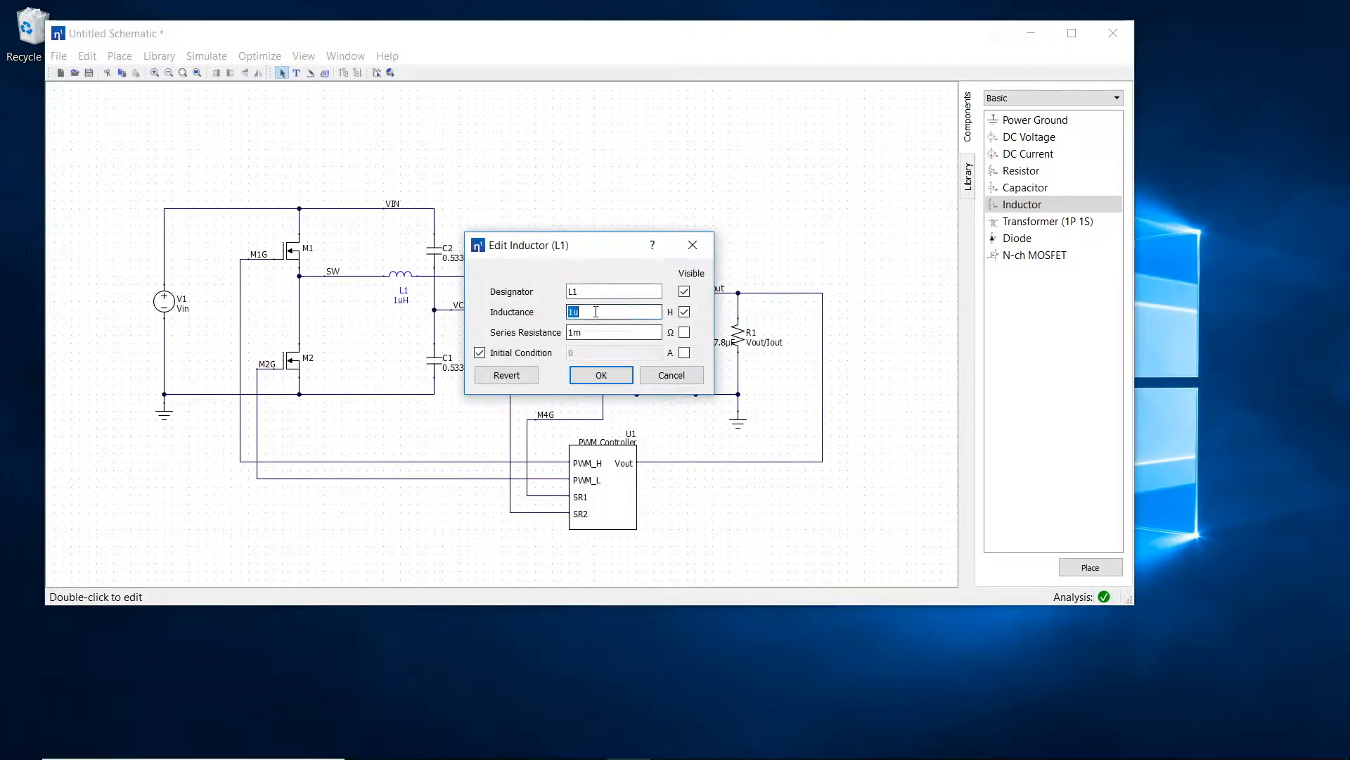
pyautogui.write('Lr')
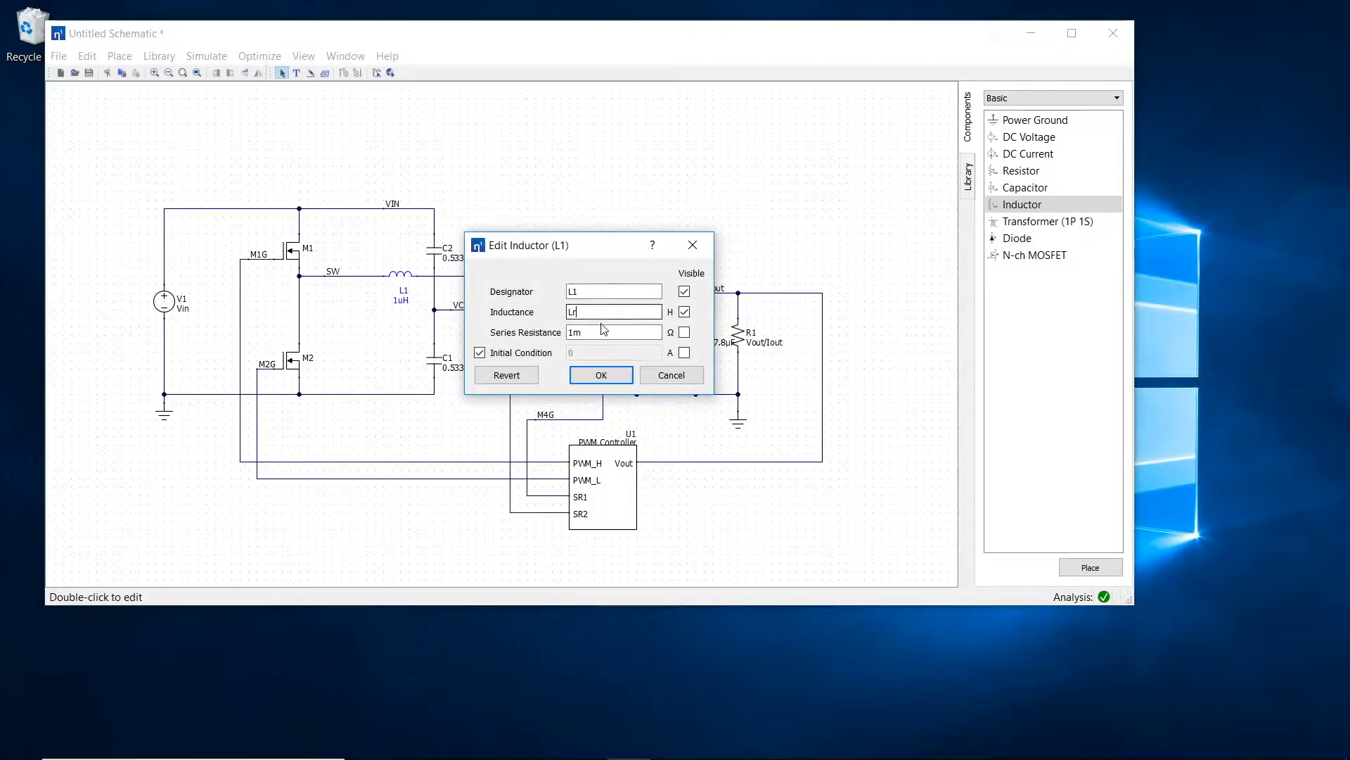
pyautogui.click(603, 374)
# Step: Set transformer T1's magnetizing inductance to Lm_Lr*Lr, make it visible, and move the label clear of the symbol
pyautogui.doubleClick(519, 292)
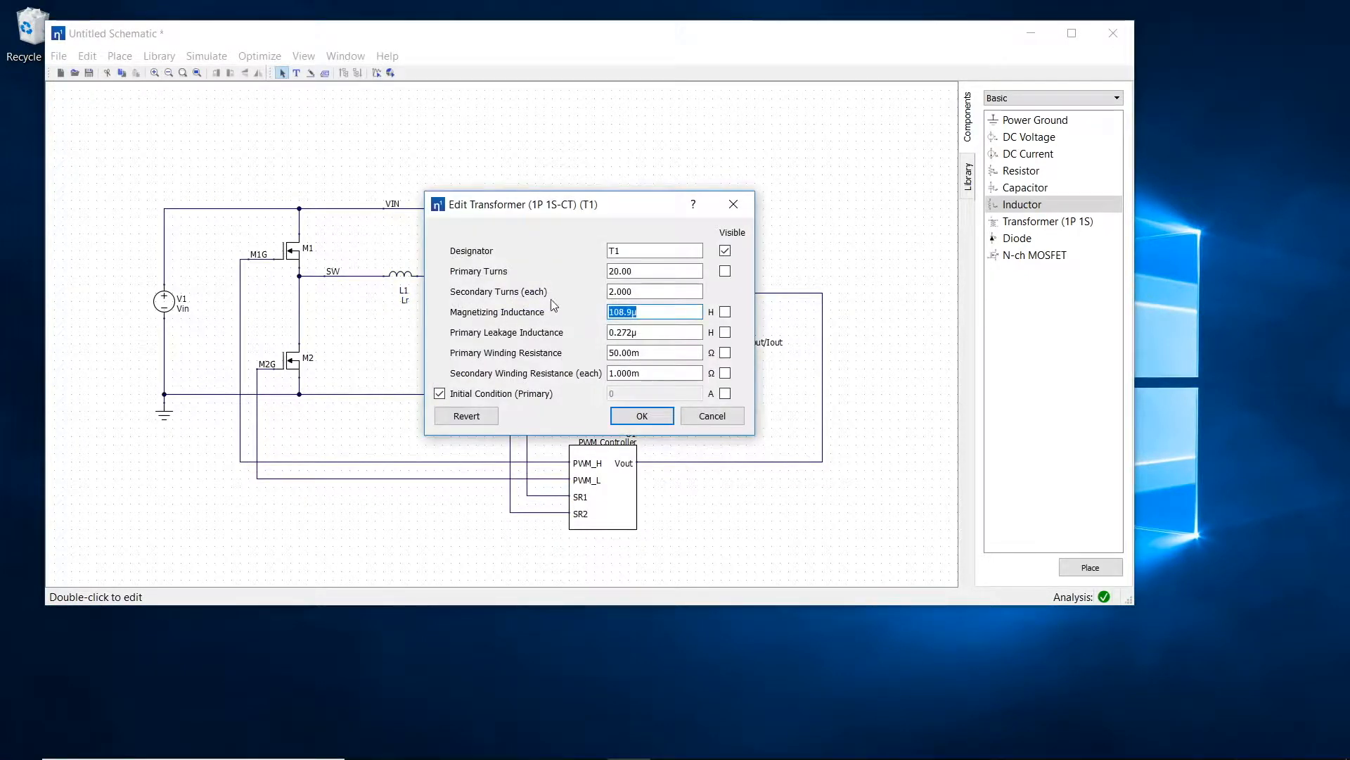
pyautogui.write('Lm_Lr*Lr')
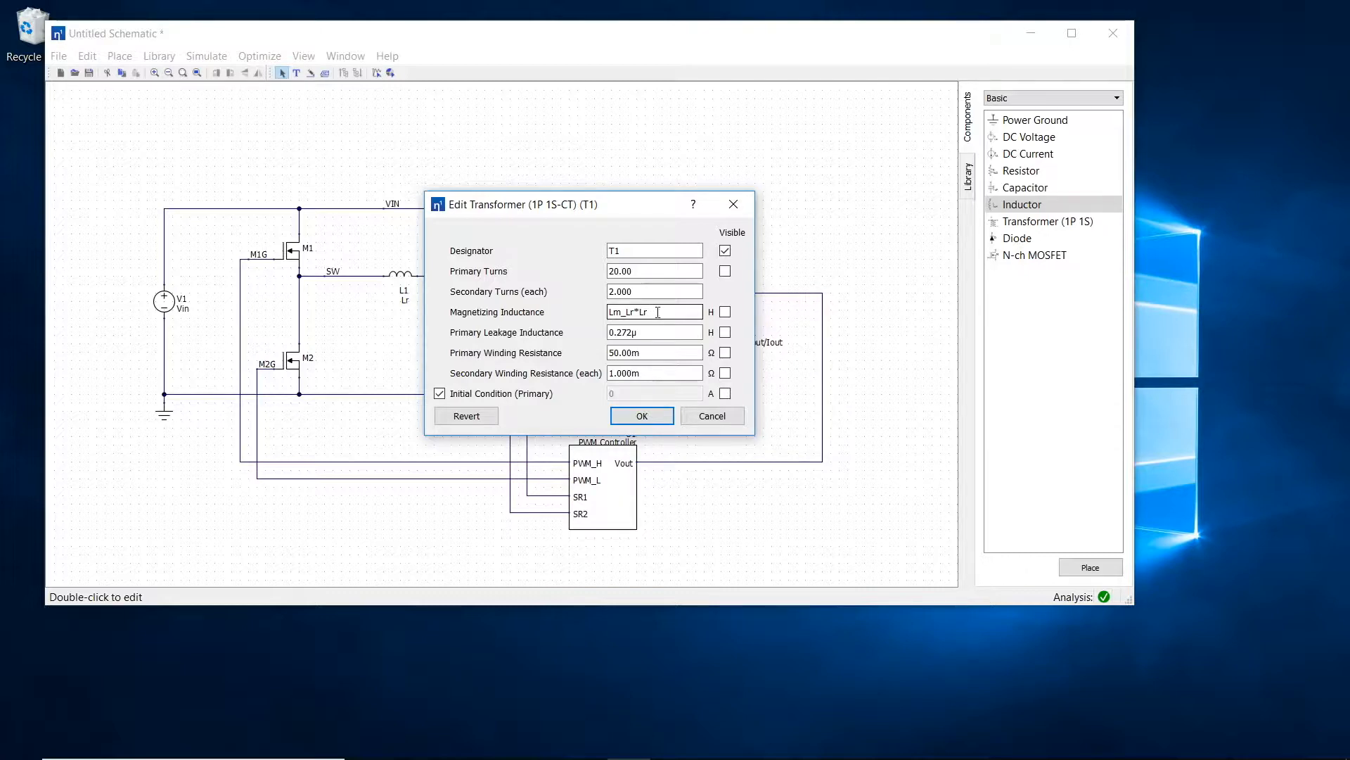
pyautogui.click(725, 311)
pyautogui.click(642, 416)
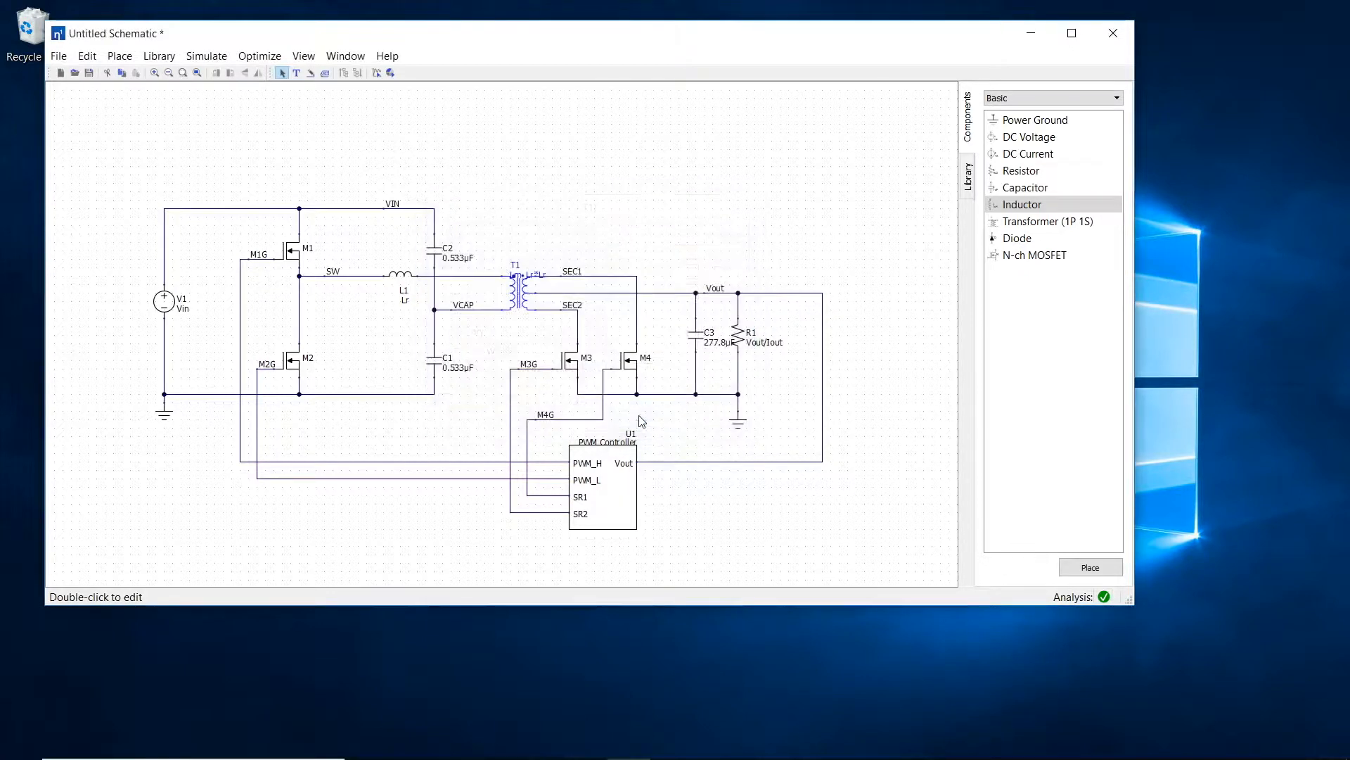
pyautogui.moveTo(516, 267); pyautogui.dragTo(504, 259)
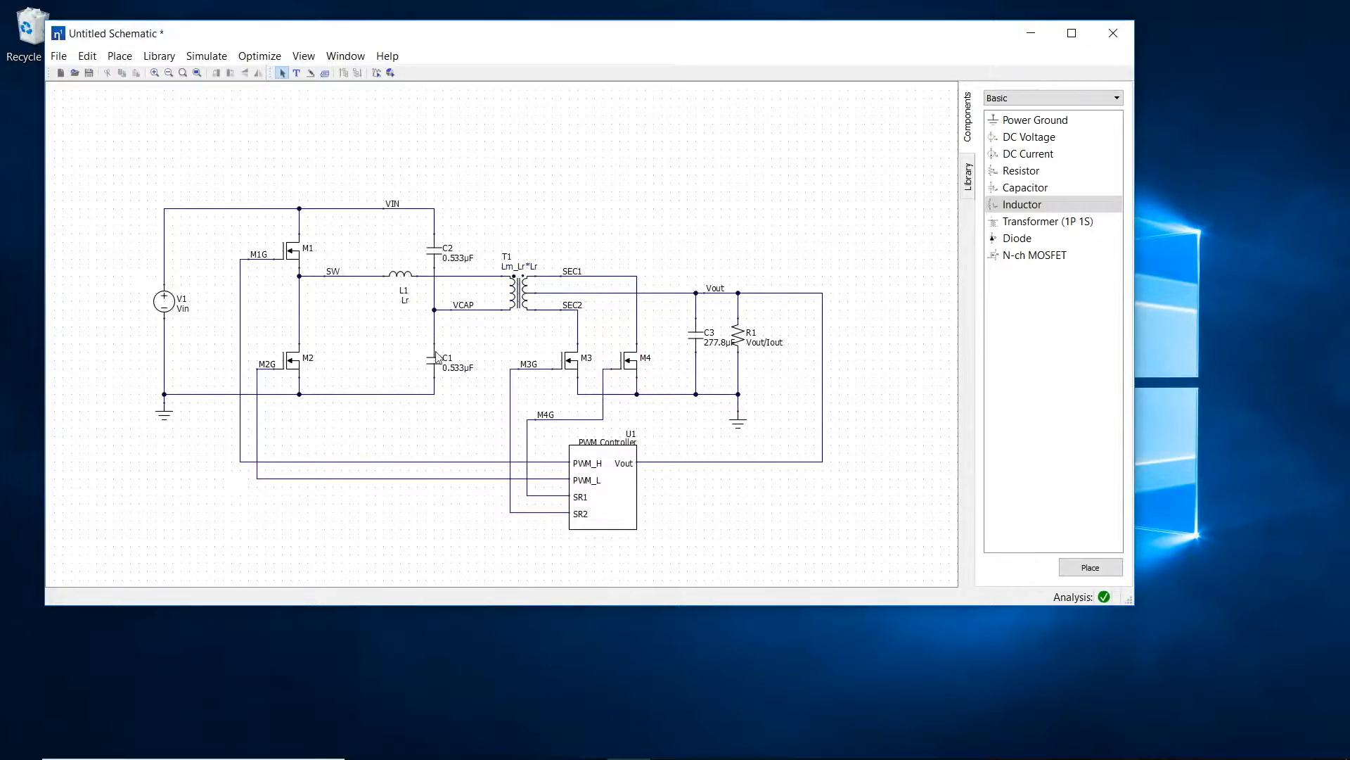
# Step: Set capacitor C2's capacitance to .5/(Lr*(6.28*fr)^2) and copy the expression
pyautogui.doubleClick(434, 258)
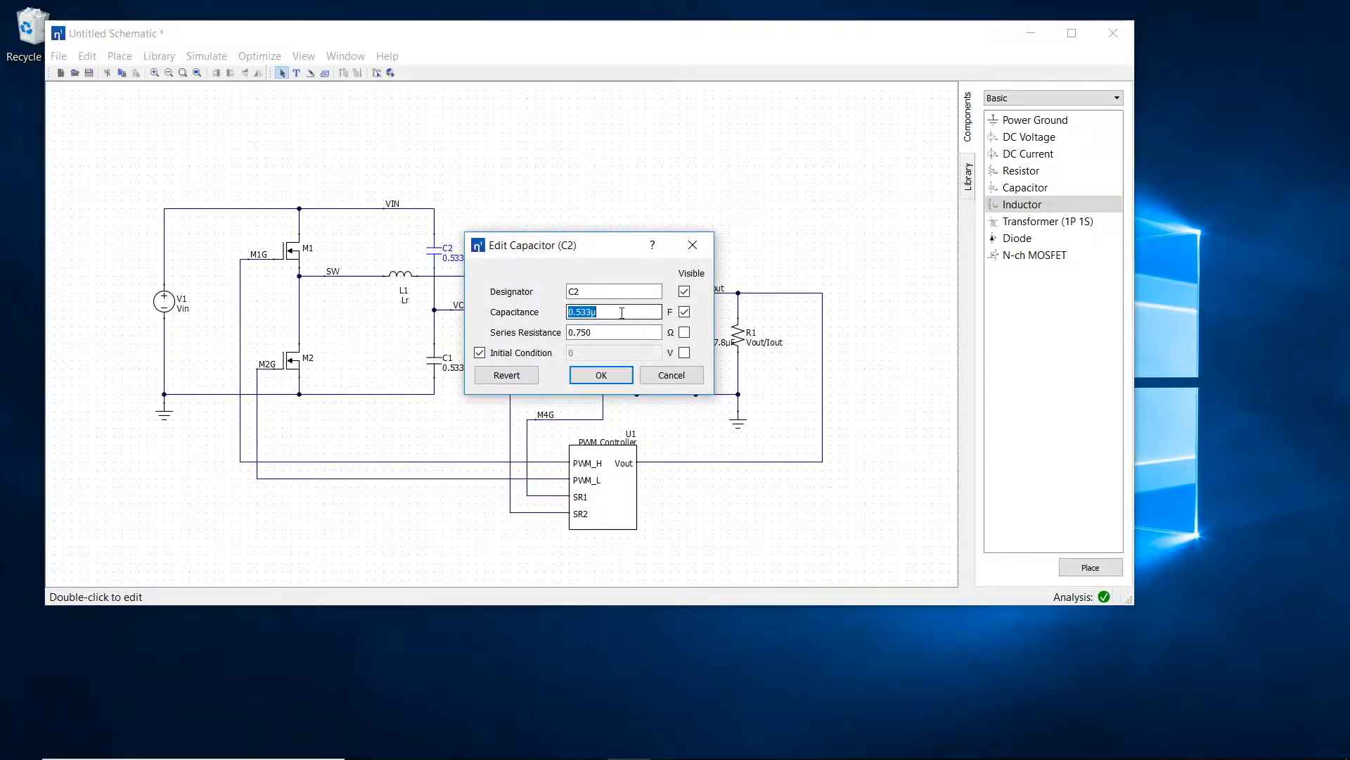
pyautogui.write('.5/(Lr*(6.28*fr)')
pyautogui.hotkey('ctrl', 'a')
pyautogui.hotkey('ctrl', 'c')
pyautogui.click(602, 375)
# Step: Paste the copied expression .5/(Lr*(6.28*fr)^2) as the capacitance of capacitor C1
pyautogui.doubleClick(434, 361)
pyautogui.hotkey('ctrl', 'v')
pyautogui.click(602, 375)
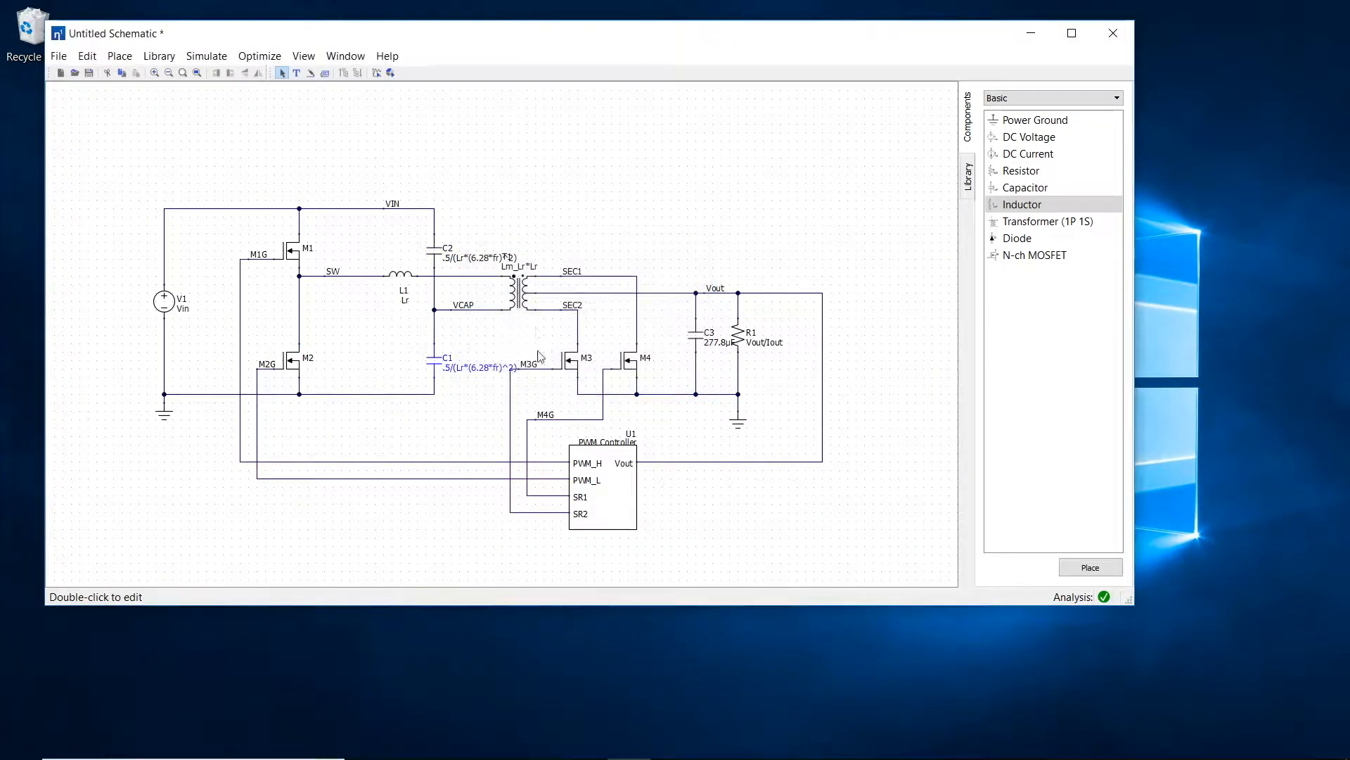
# Step: Set transformer T1 to 12 primary turns and 1 secondary turn each
pyautogui.doubleClick(514, 295)
pyautogui.moveTo(636, 291); pyautogui.dragTo(604, 272)
pyautogui.write('12')
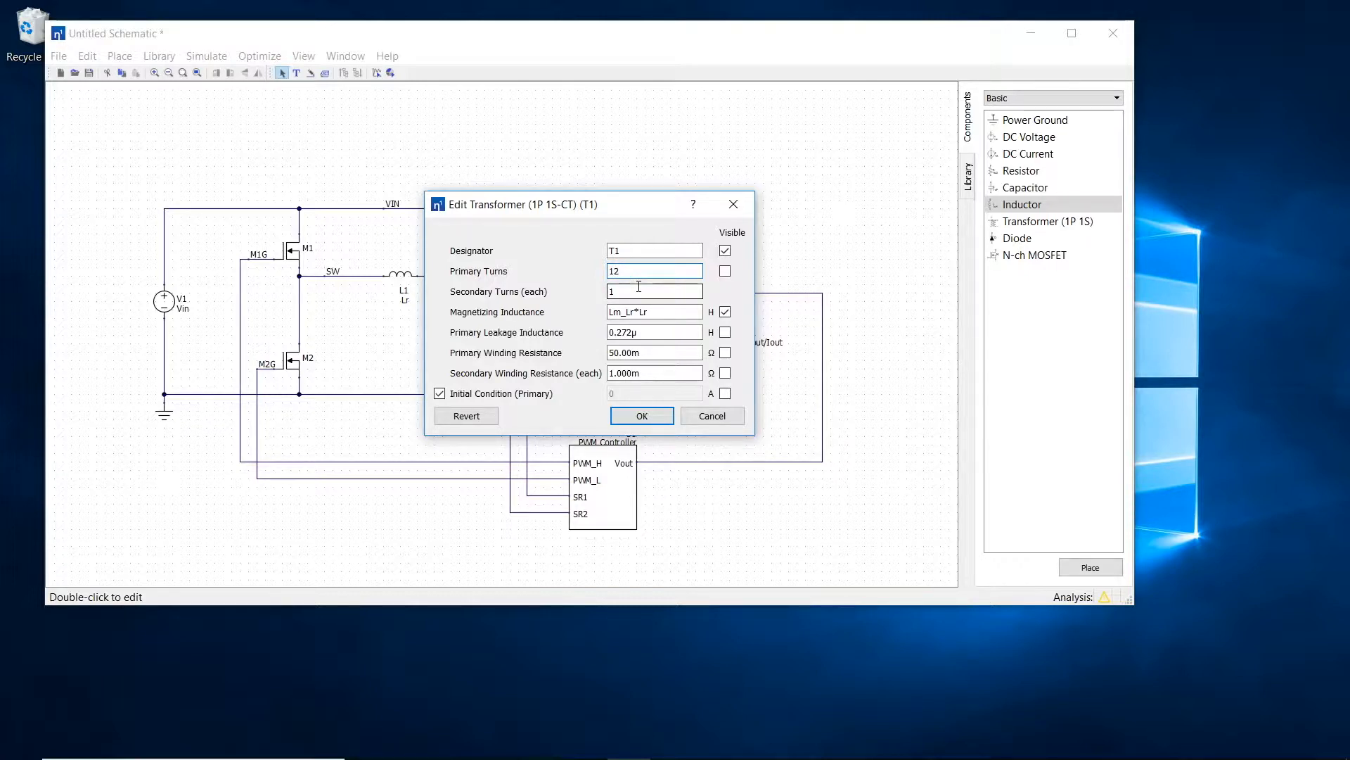
pyautogui.click(642, 416)
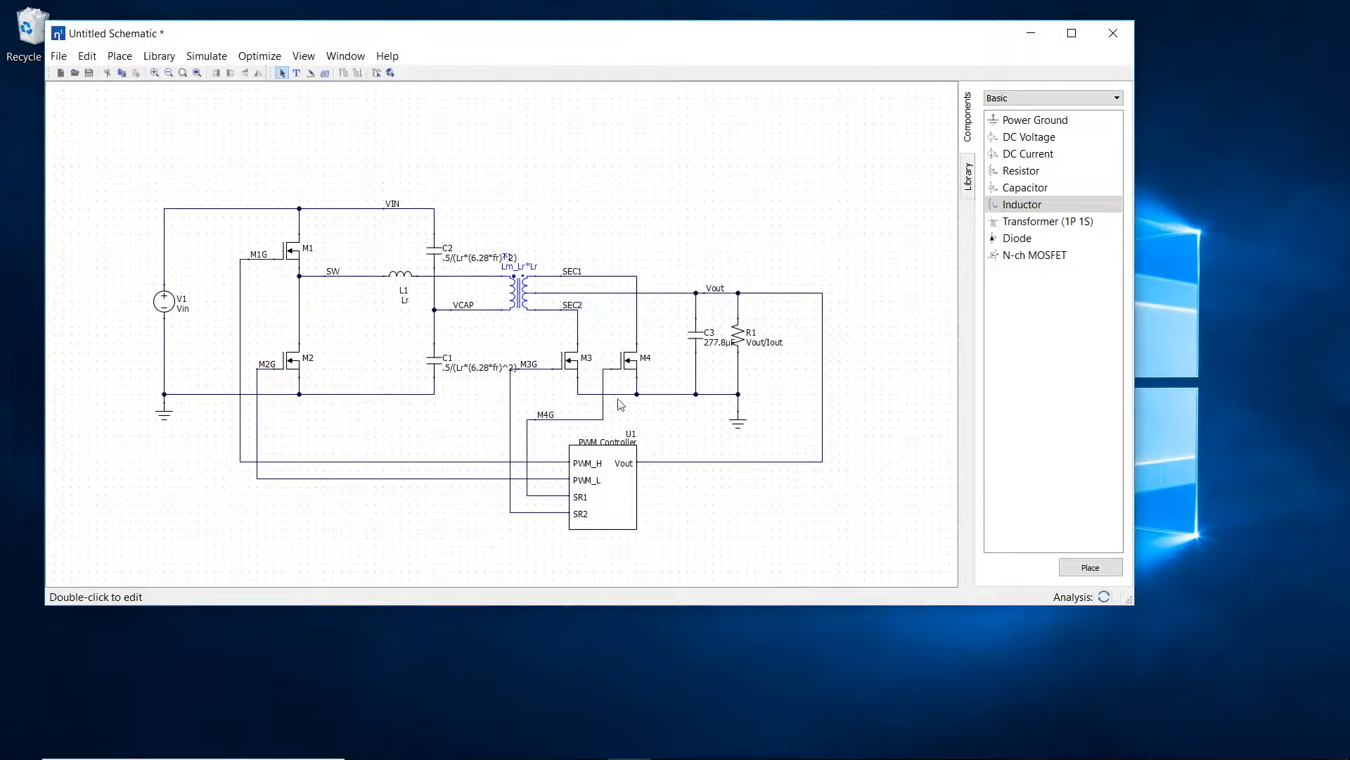
# Step: Convert MOSFET M1 to a library component using the Infineon IPB60R199CP part
pyautogui.rightClick(296, 259)
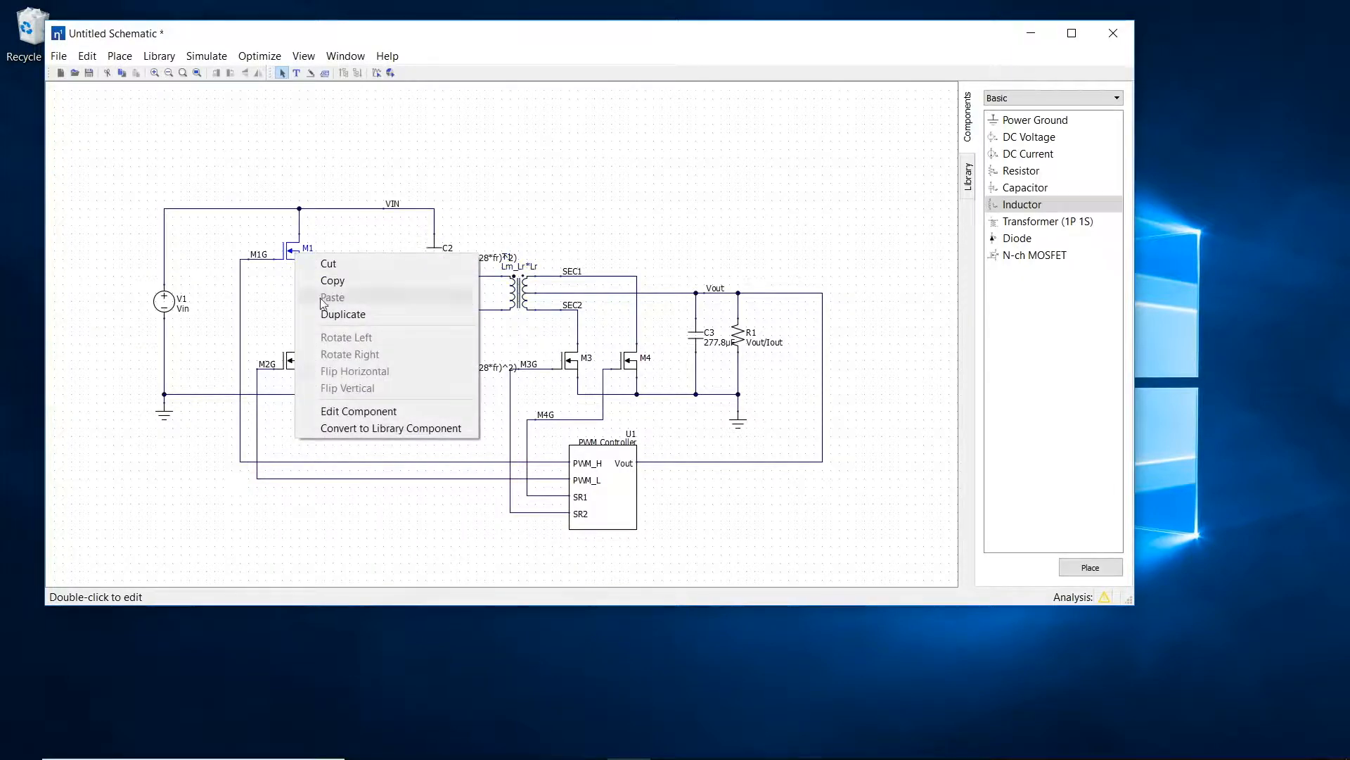
pyautogui.click(353, 434)
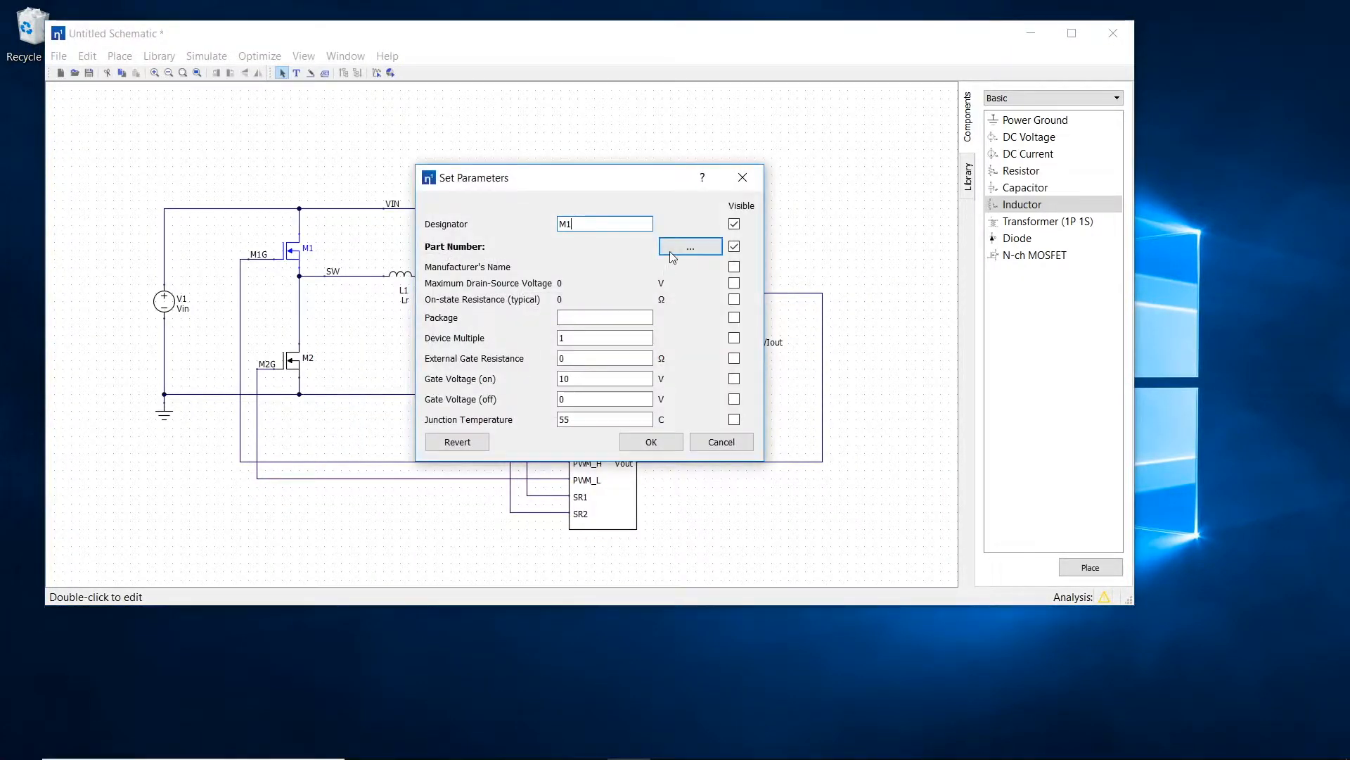
pyautogui.click(689, 247)
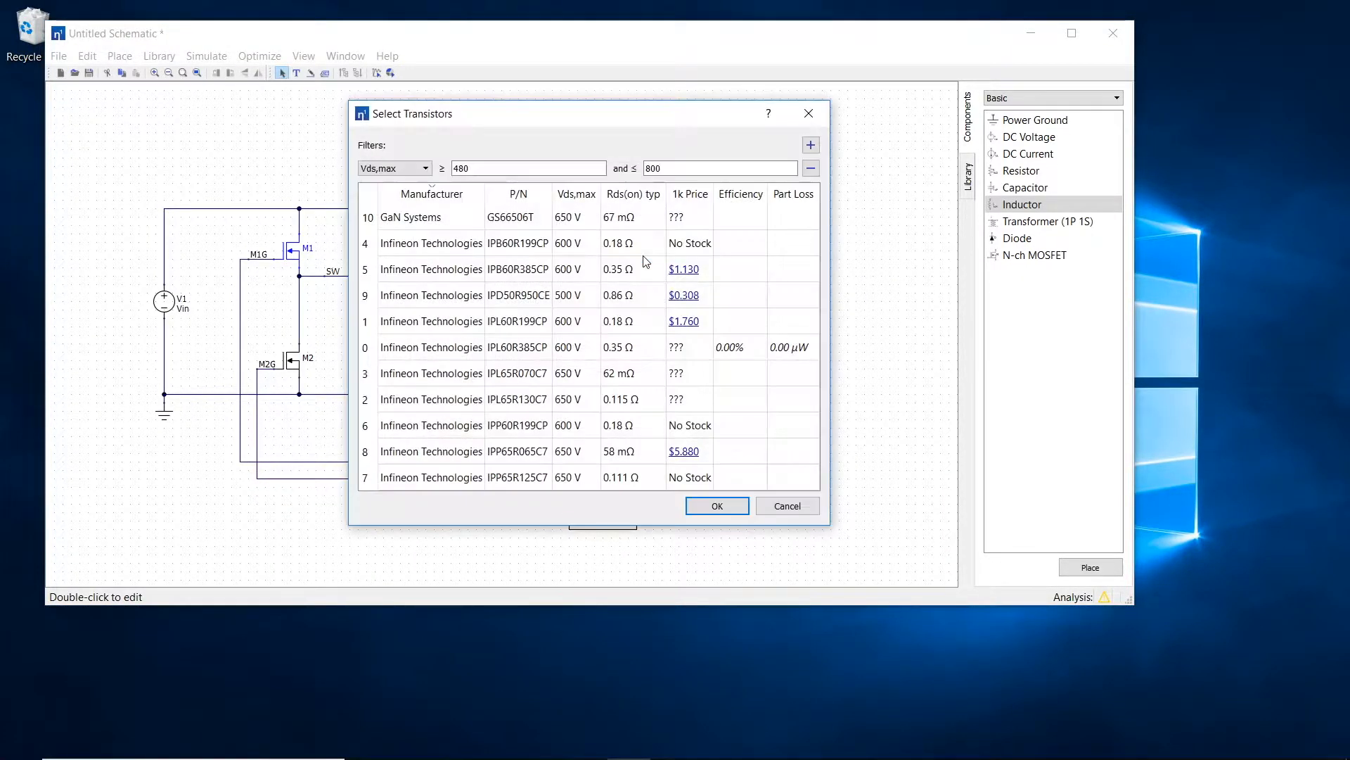
pyautogui.doubleClick(522, 251)
pyautogui.click(628, 443)
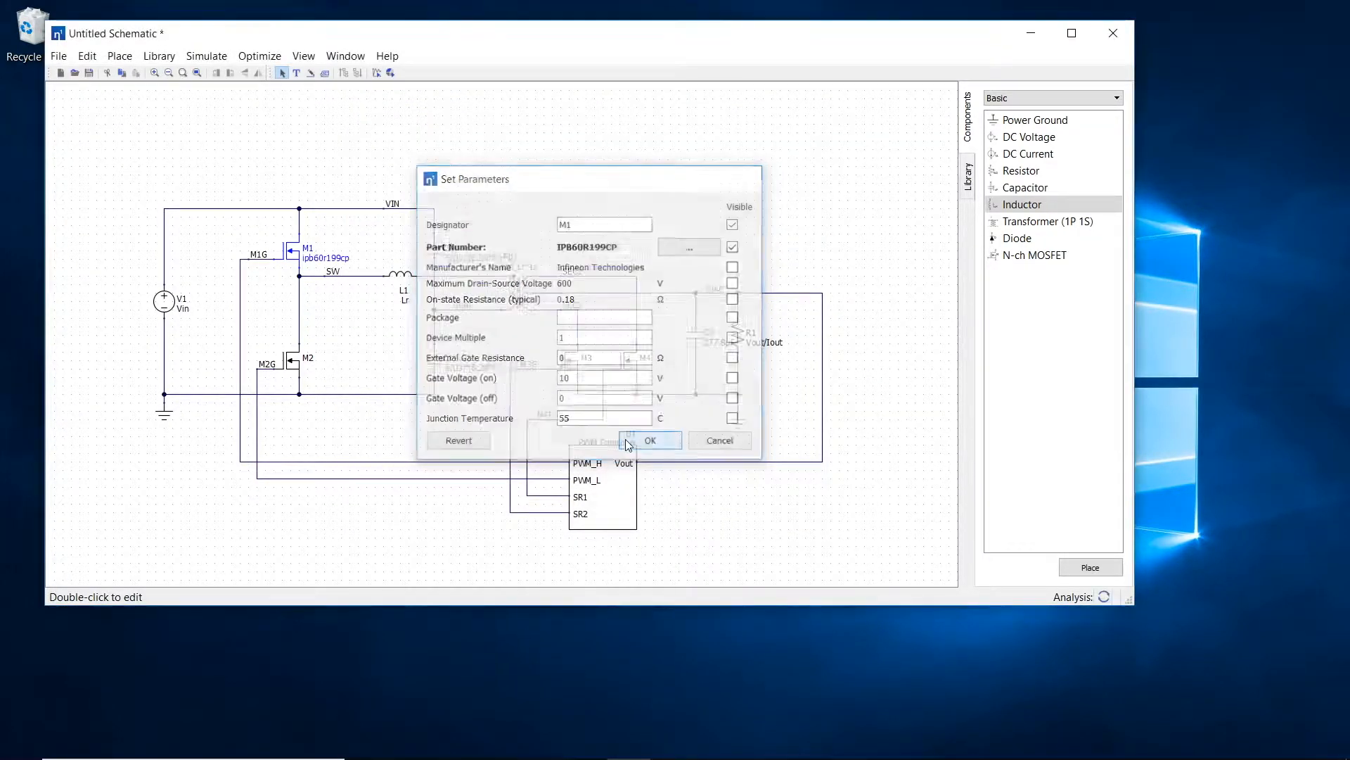
# Step: Convert MOSFET M2 to a library component with the Infineon IPB60R199CP part
pyautogui.rightClick(287, 359)
pyautogui.click(345, 513)
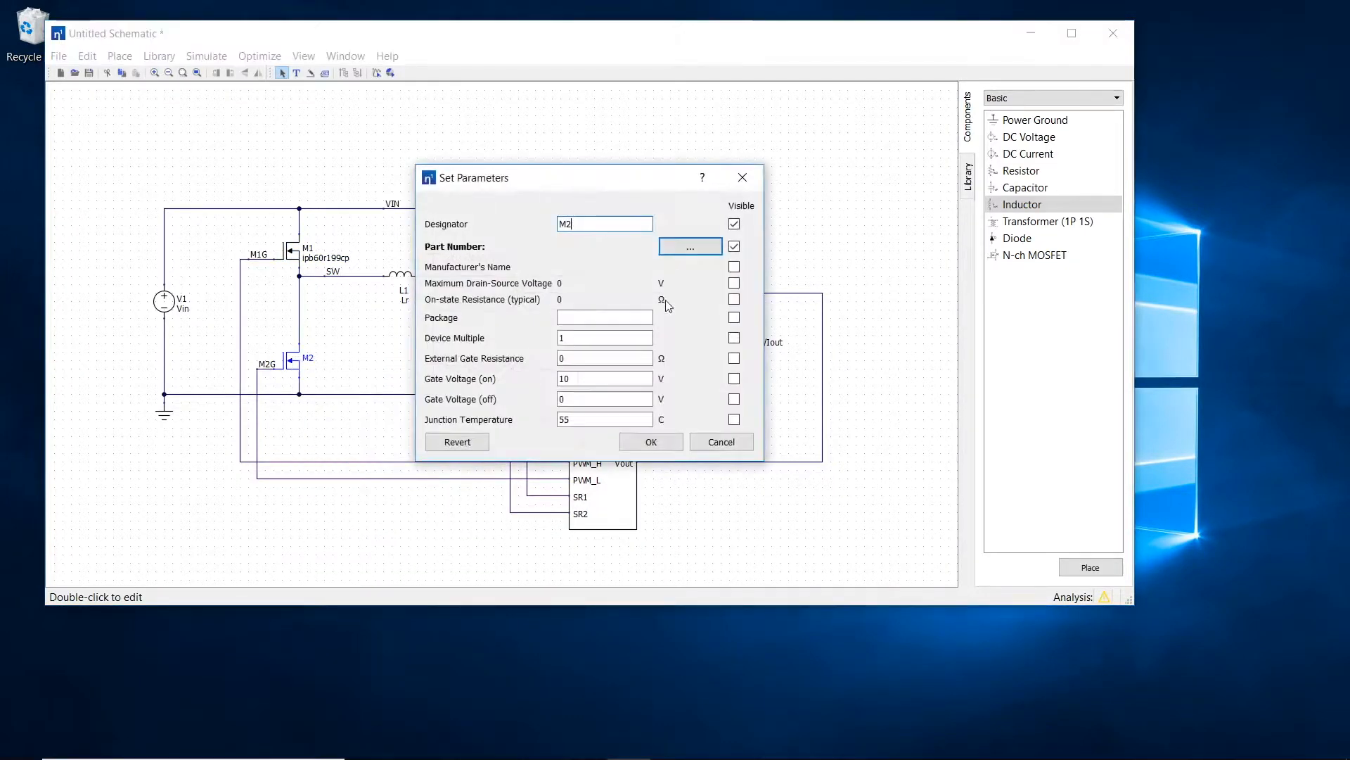
pyautogui.click(691, 247)
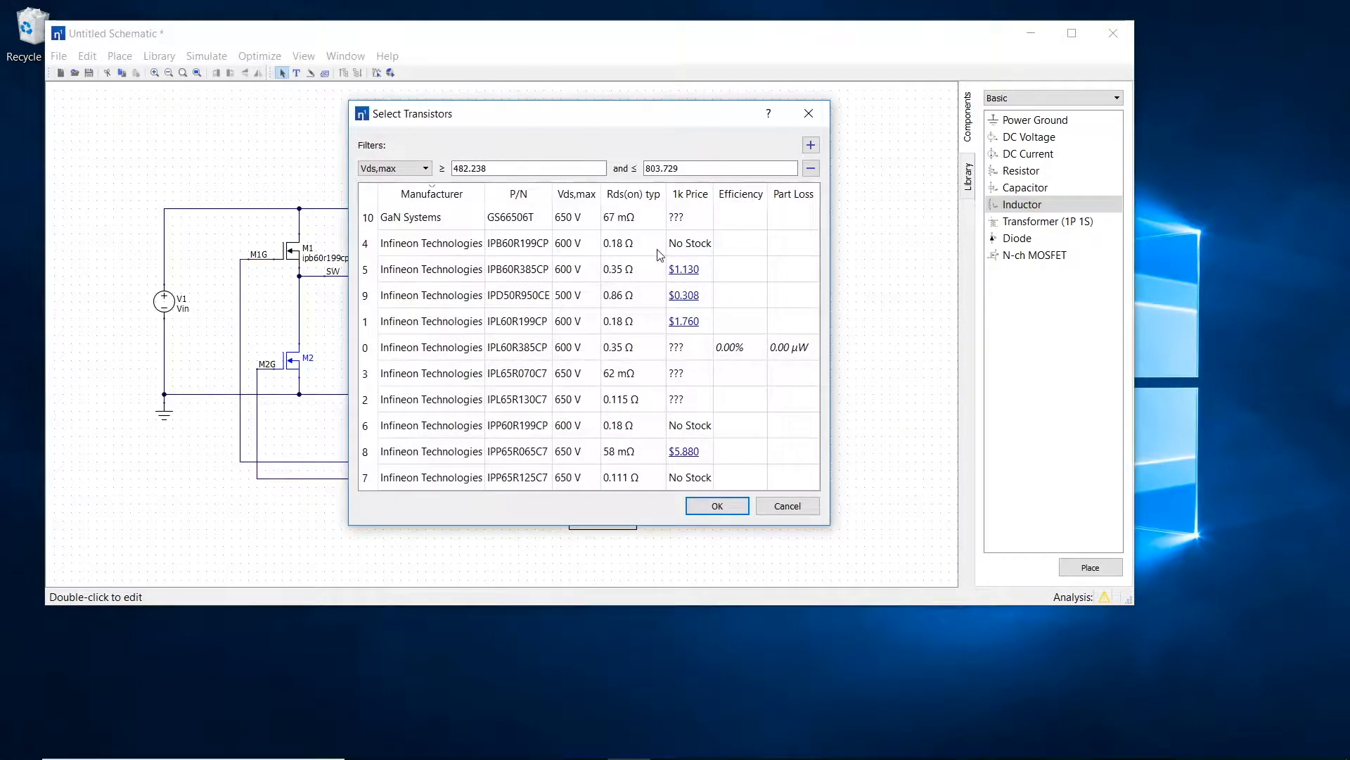
pyautogui.click(551, 252)
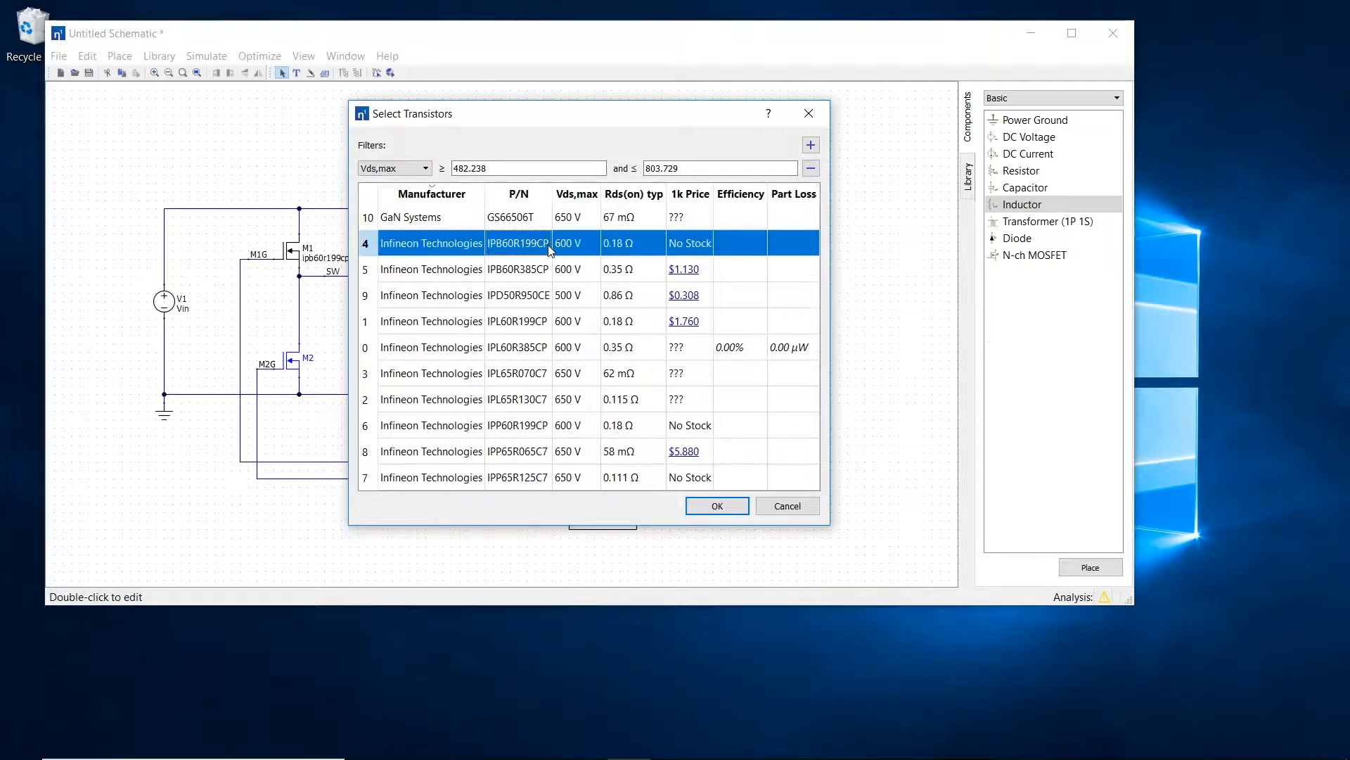
pyautogui.click(718, 506)
pyautogui.click(654, 441)
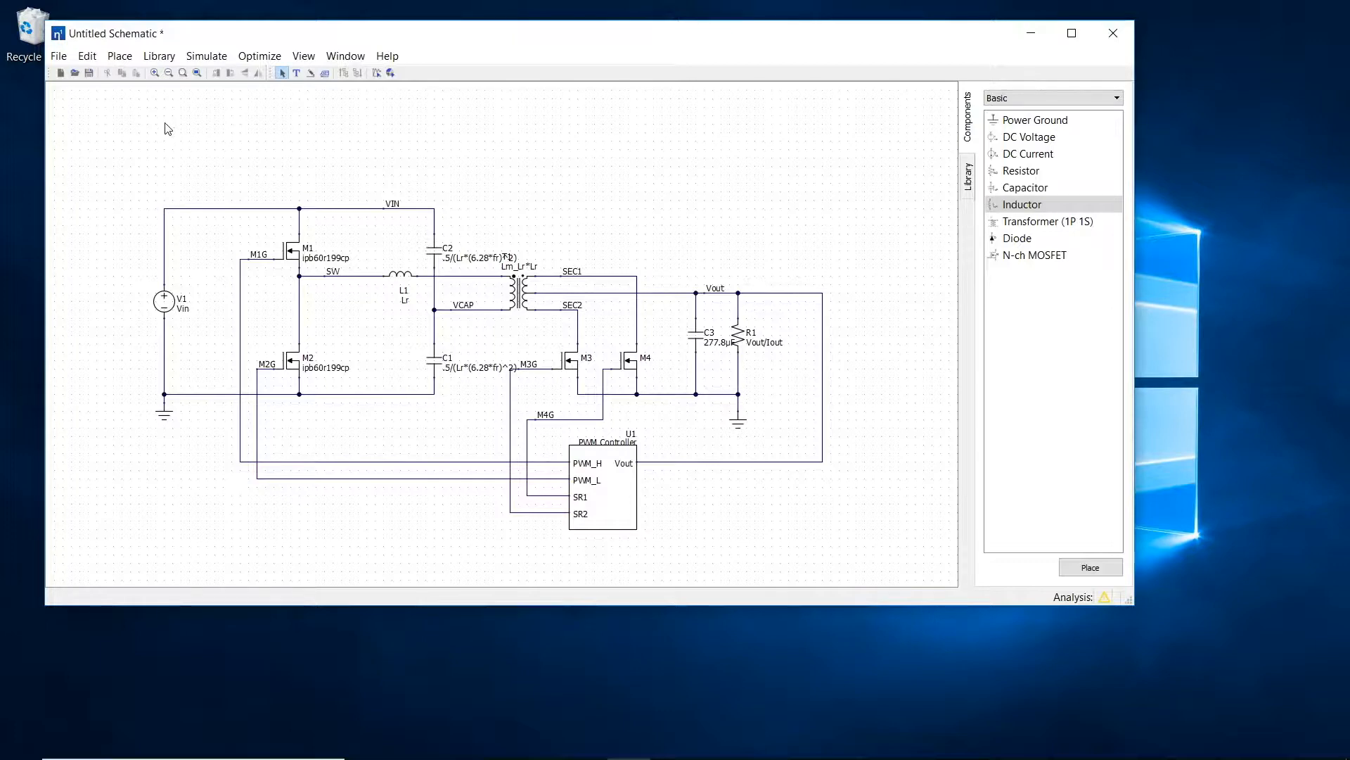
# Step: Add a design variable fsw with the description "Switching Frequency" and a value of 300k
pyautogui.click(206, 55)
pyautogui.click(222, 80)
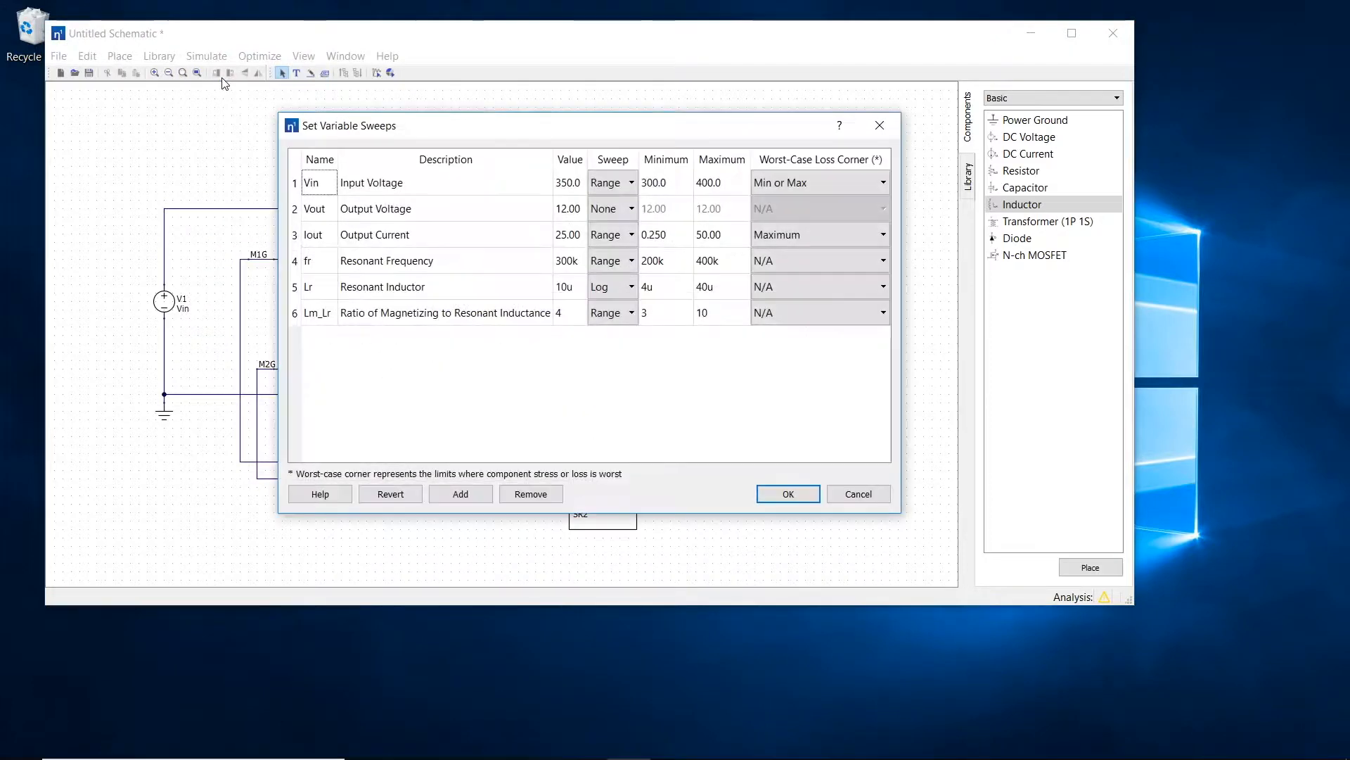
pyautogui.click(445, 497)
pyautogui.click(324, 350)
pyautogui.write('fsw')
pyautogui.press('Tab')
pyautogui.write('Switching Frequency')
pyautogui.press('Tab')
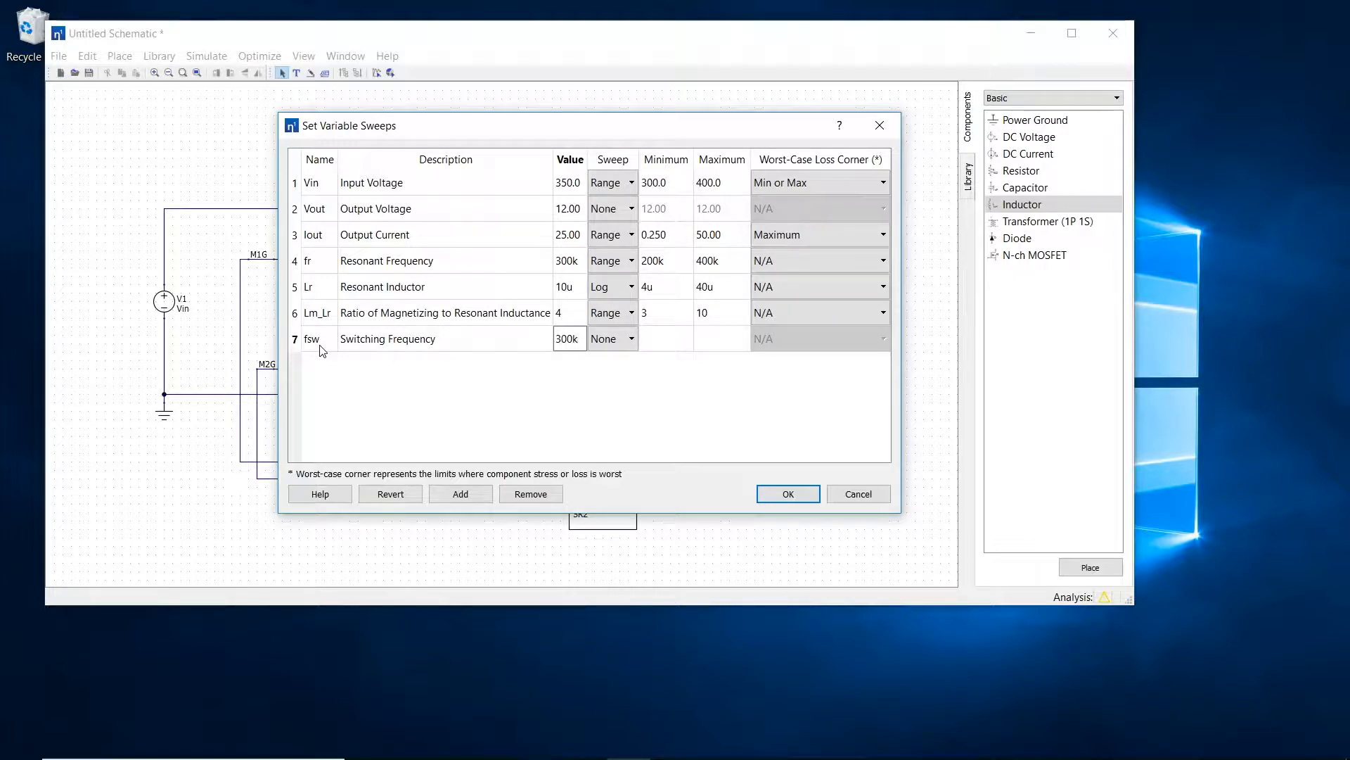
# Step: Give the fsw variable a Range sweep with a minimum of 150k and a maximum of 500k
pyautogui.click(632, 339)
pyautogui.click(606, 371)
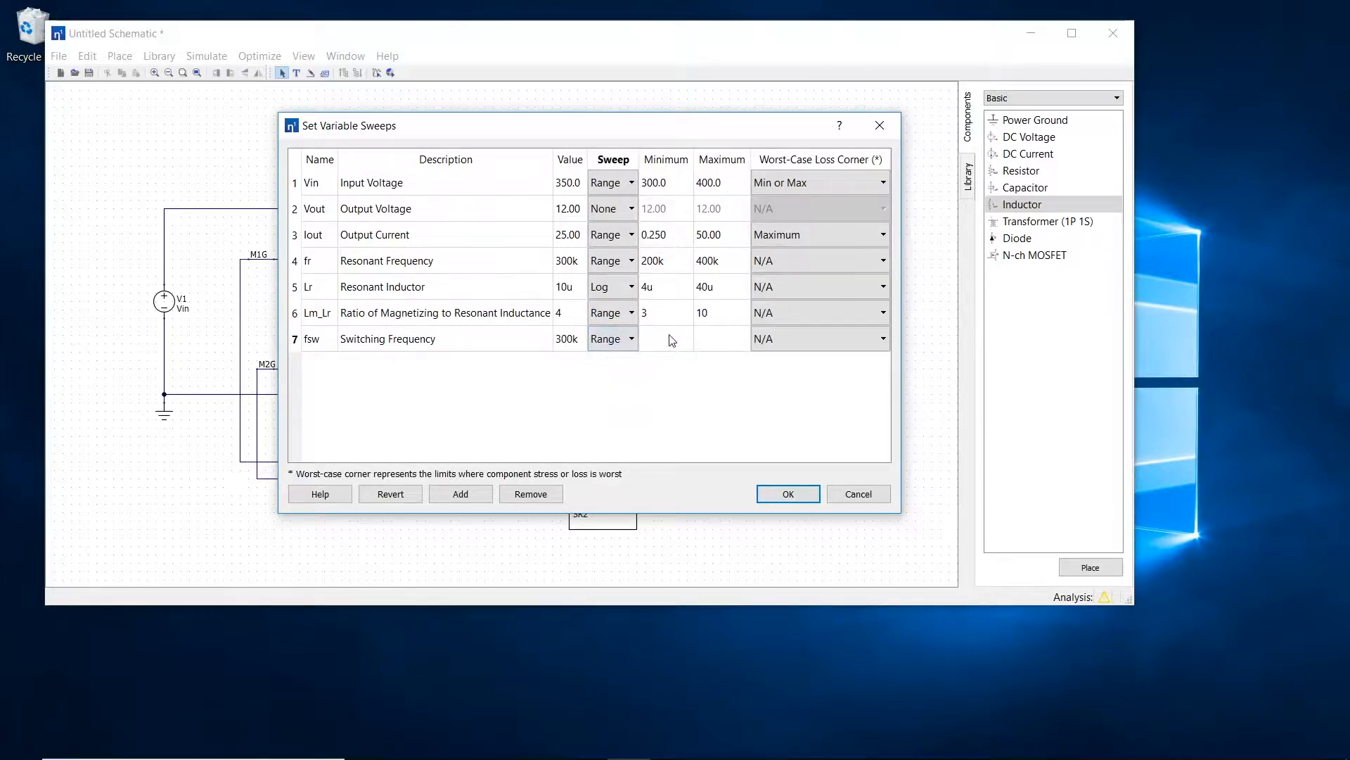
pyautogui.click(672, 340)
pyautogui.write('150k')
pyautogui.press('Tab')
pyautogui.click(653, 382)
# Step: Add a design variable dt with the description "Deadtime" and a value of .1u
pyautogui.click(461, 493)
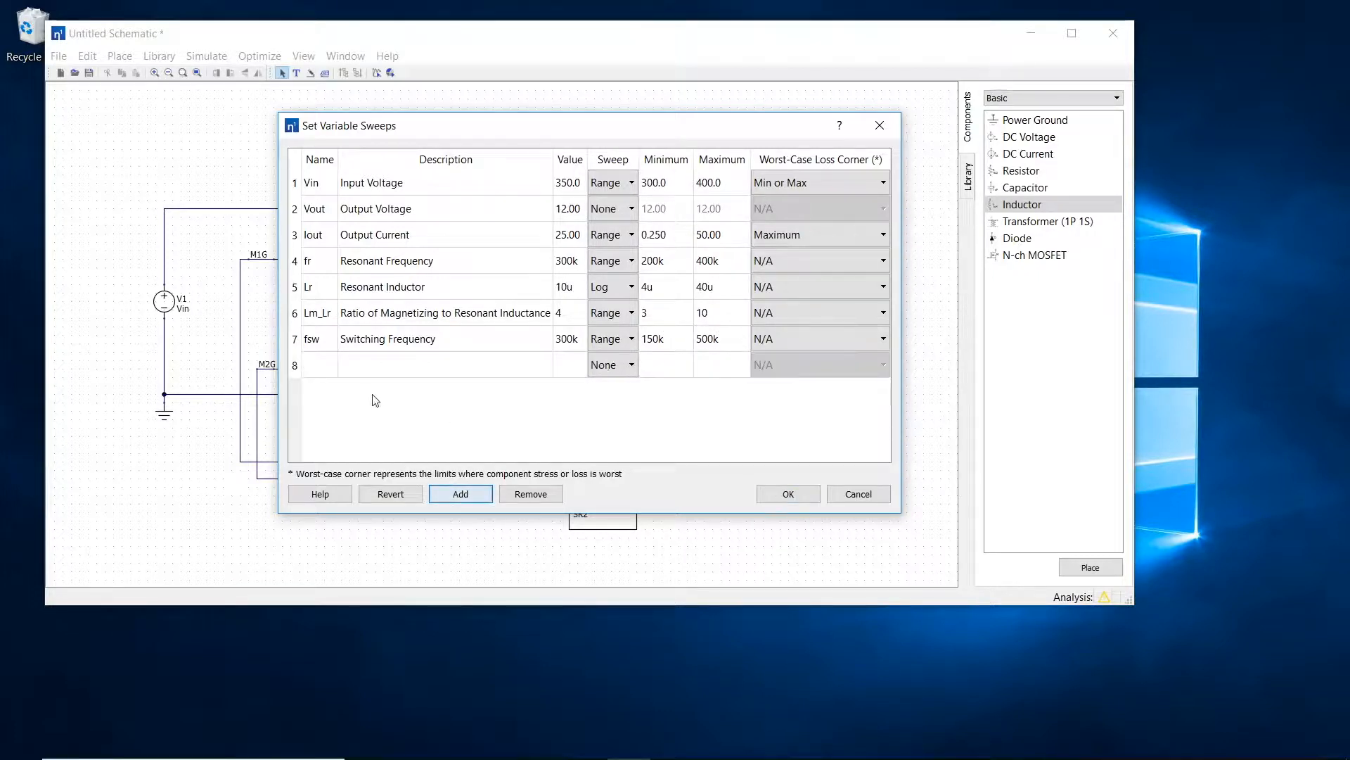
pyautogui.click(325, 374)
pyautogui.write('dt')
pyautogui.press('Tab')
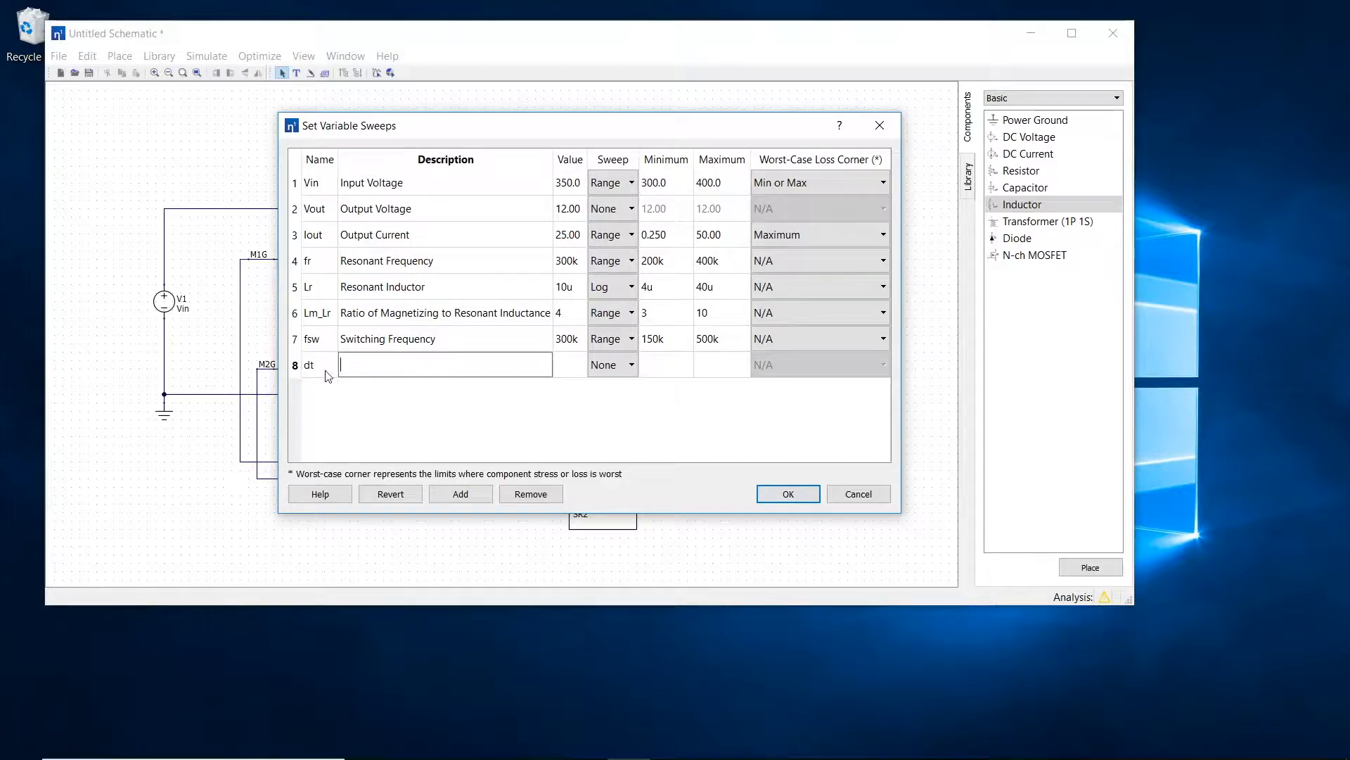
pyautogui.press('Tab')
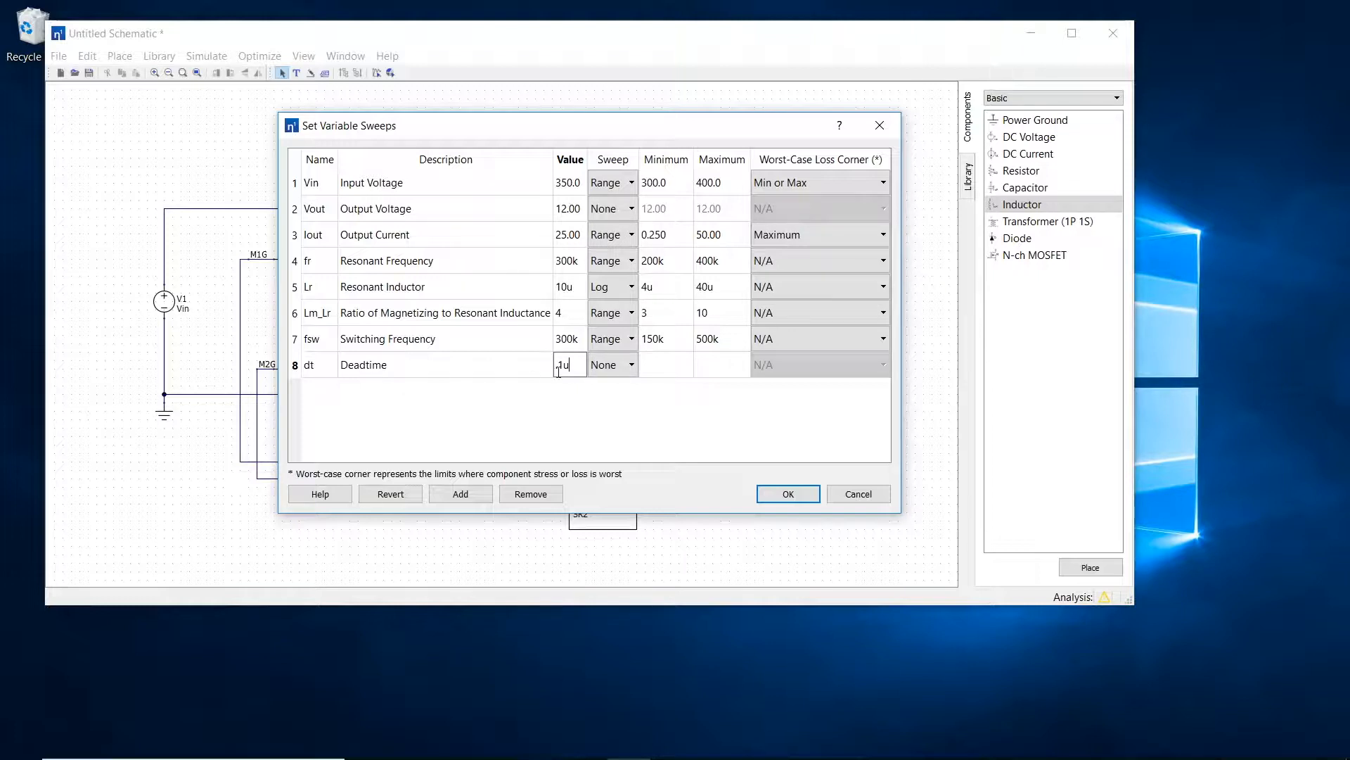
# Step: Give the dt variable a Range sweep with a minimum of 50n and a maximum value, and apply the variable sweeps
pyautogui.click(609, 371)
pyautogui.click(609, 398)
pyautogui.click(661, 363)
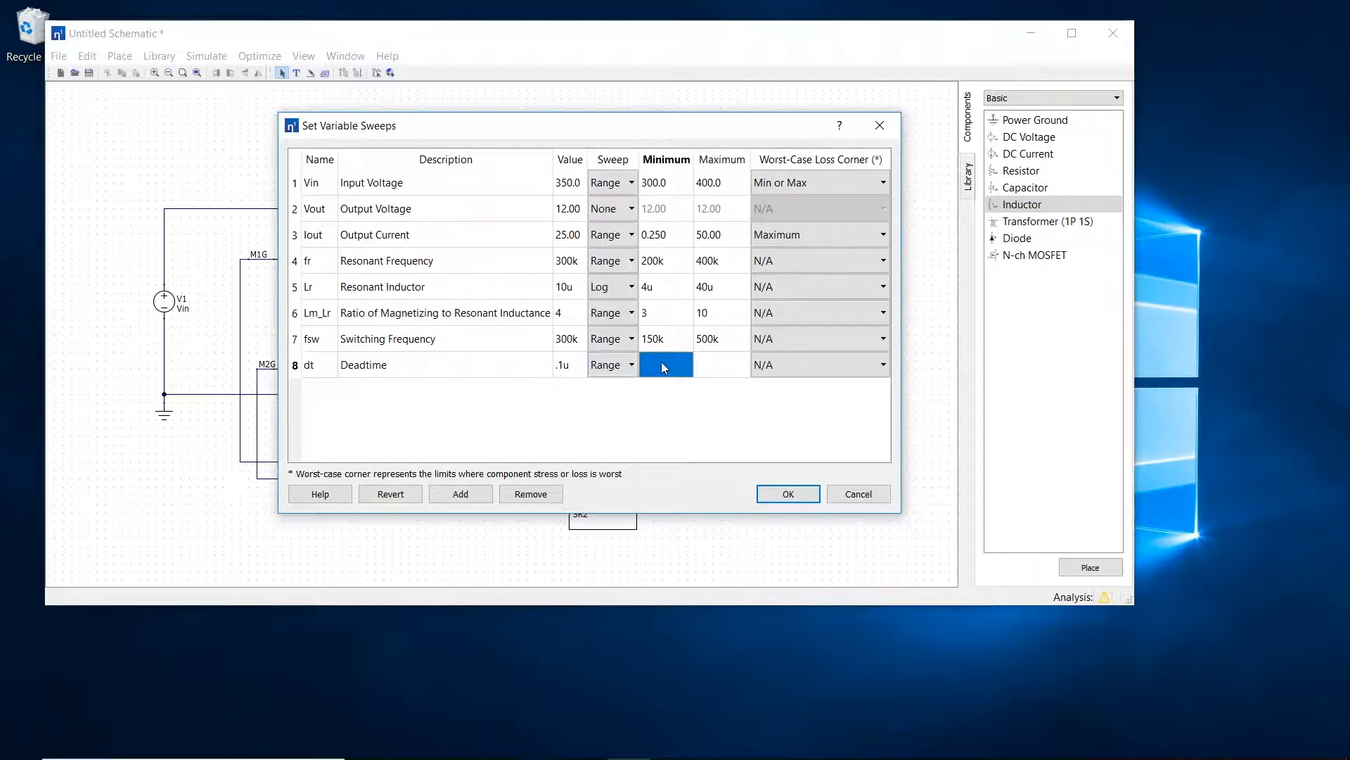
pyautogui.write('50n')
pyautogui.press('Tab')
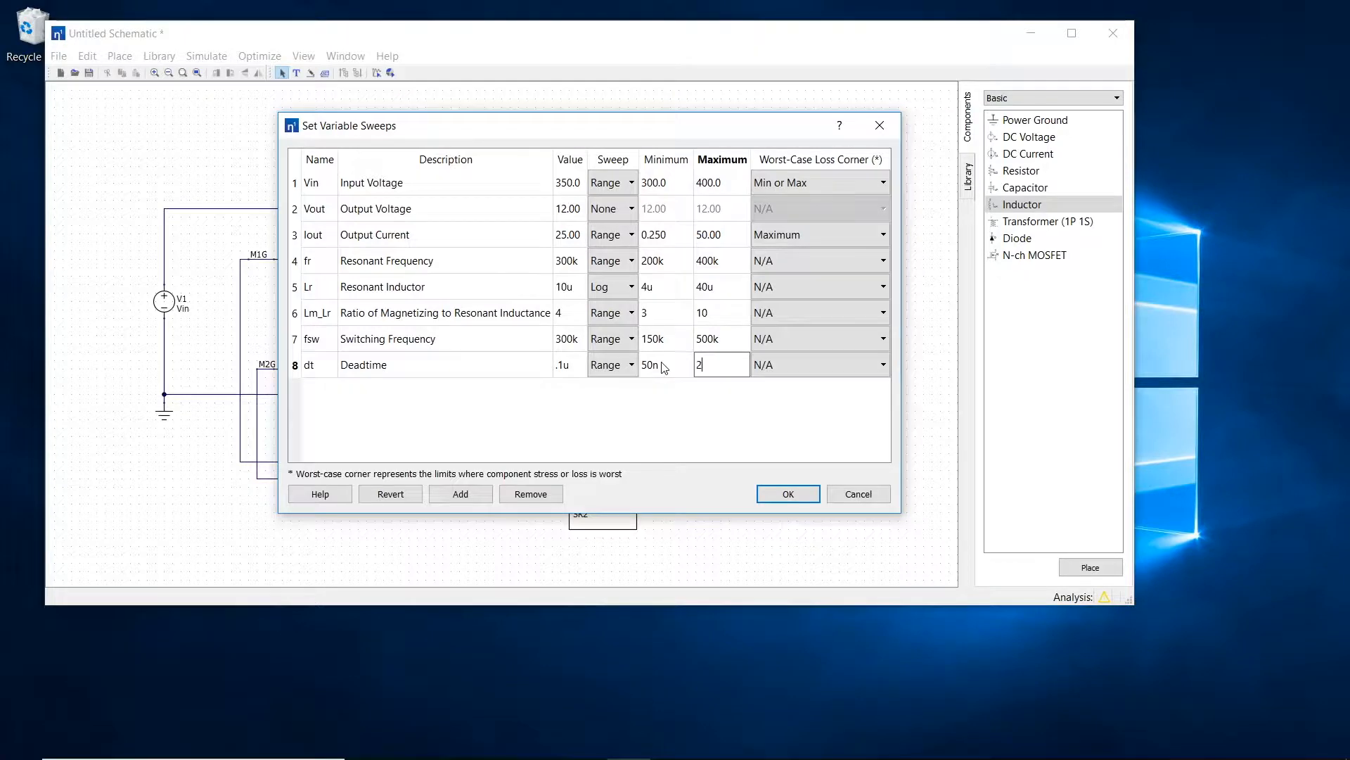
pyautogui.click(714, 413)
pyautogui.click(790, 495)
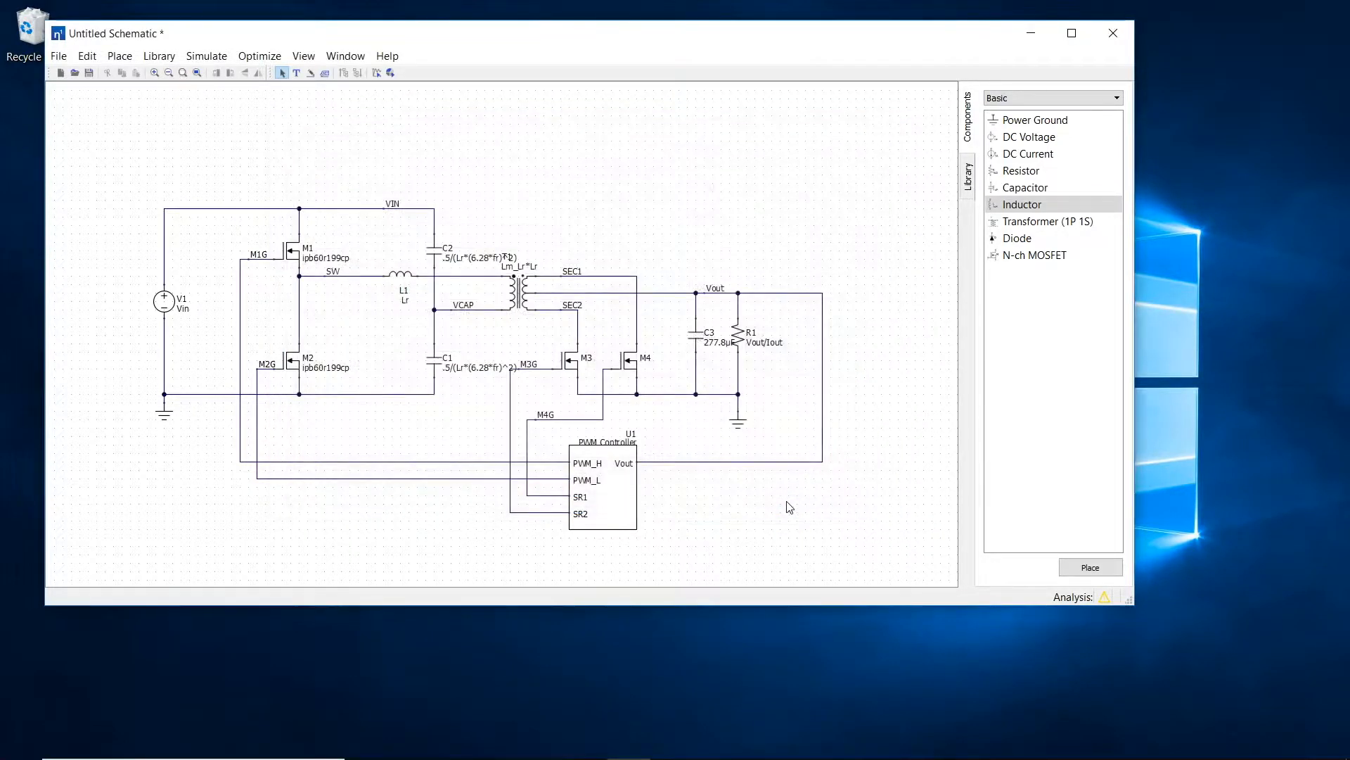
# Step: In controller U1, remove the delay constraint from the SR1 falling edge and check the SR1 rising edge's constraint
pyautogui.doubleClick(607, 505)
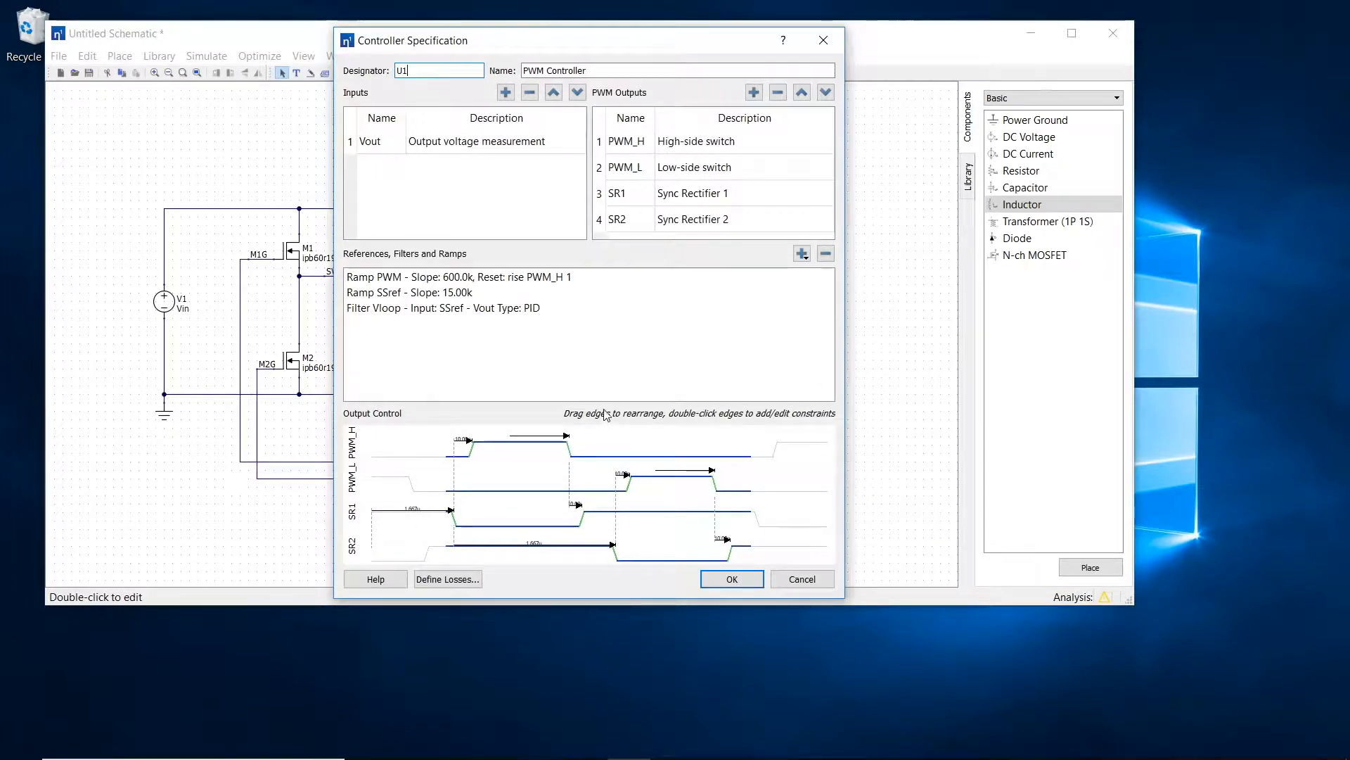
pyautogui.moveTo(603, 403); pyautogui.dragTo(603, 349)
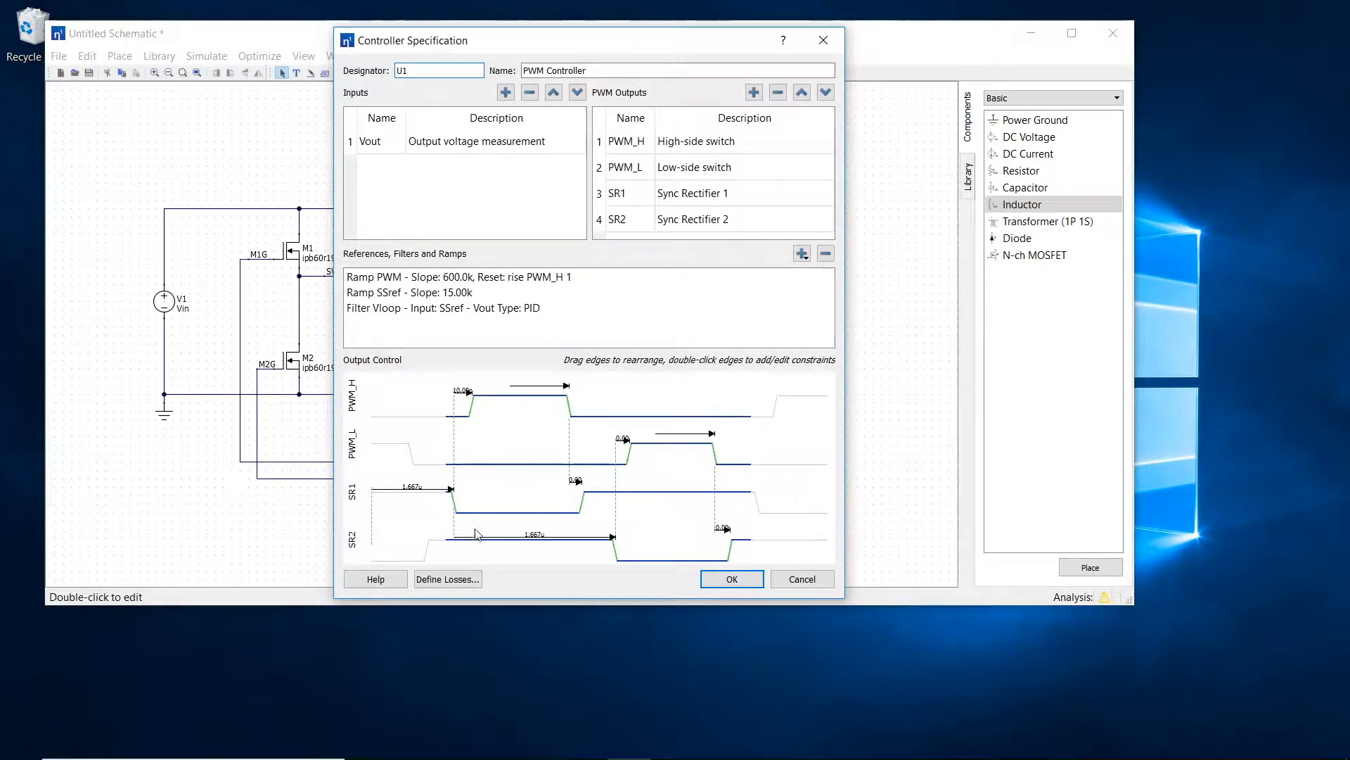
pyautogui.doubleClick(455, 502)
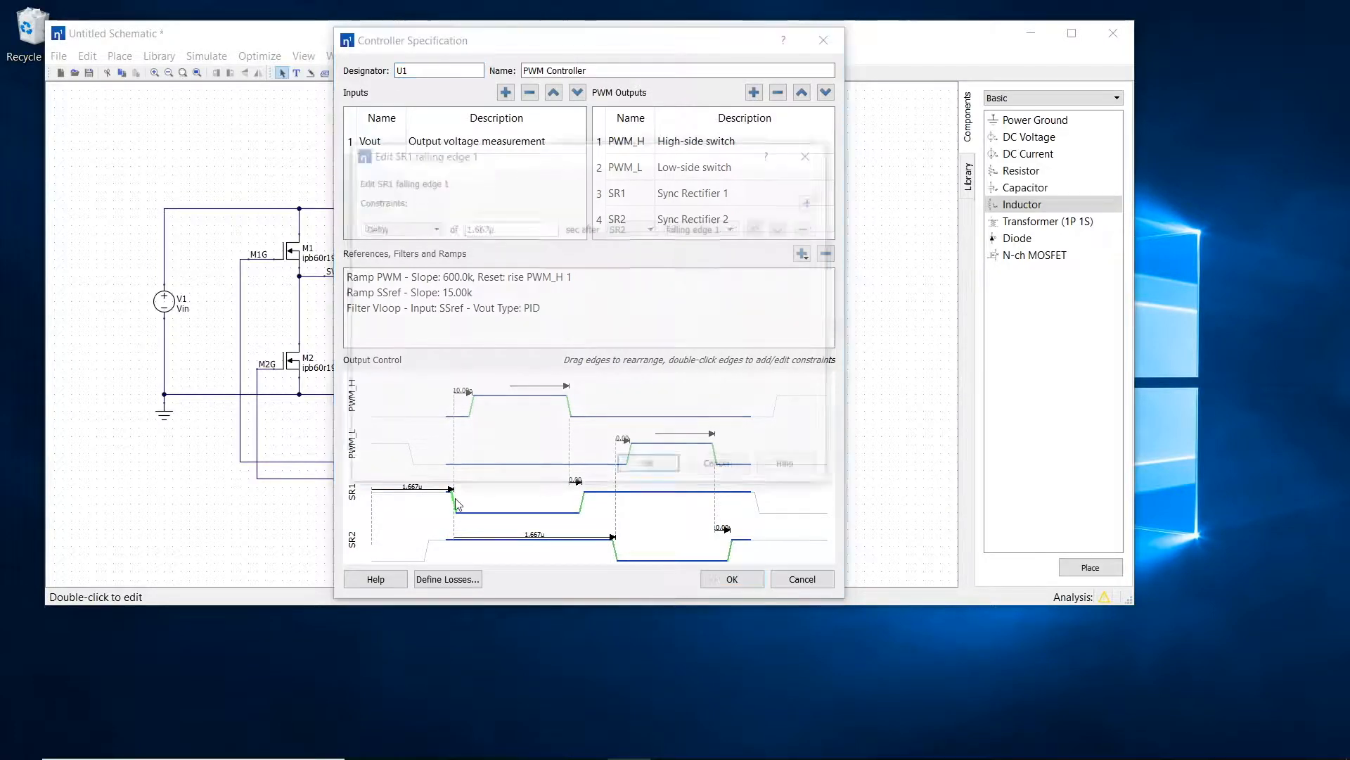
pyautogui.click(806, 225)
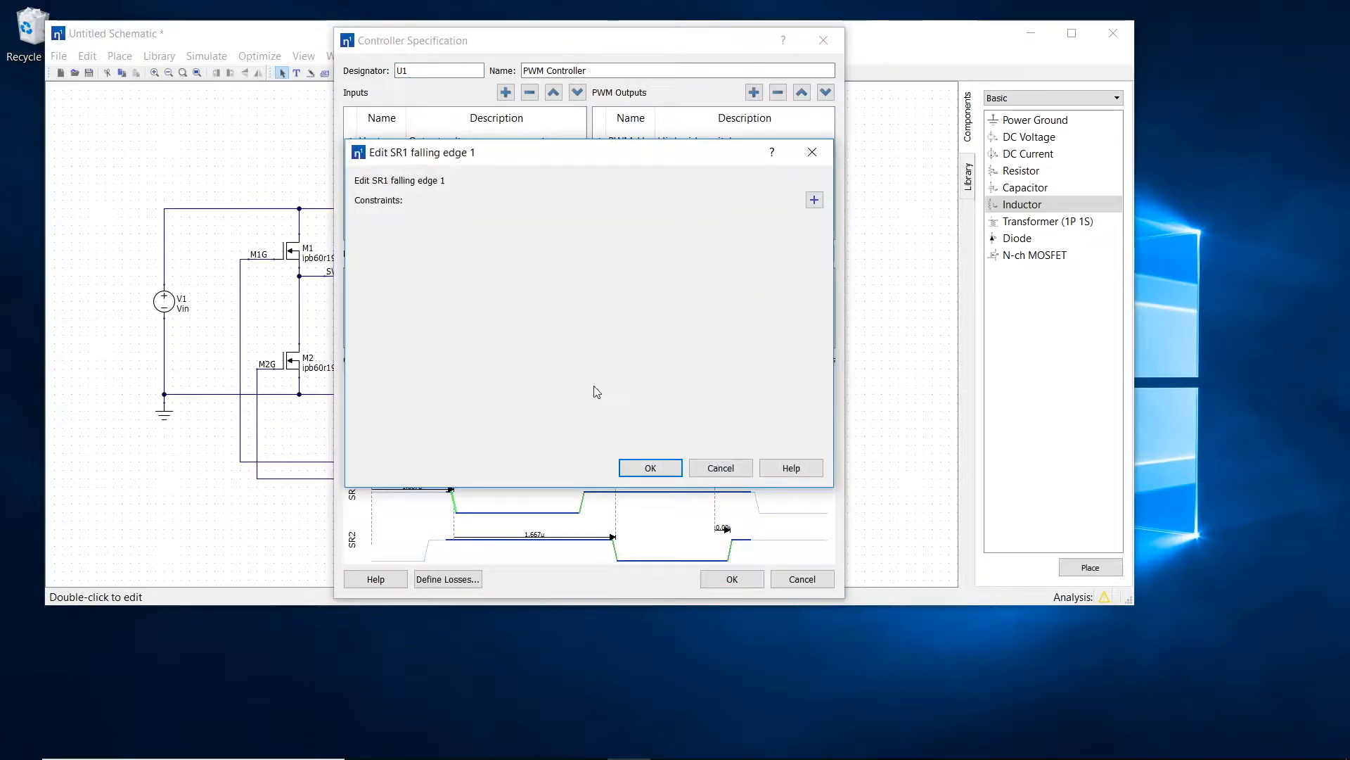
pyautogui.click(647, 467)
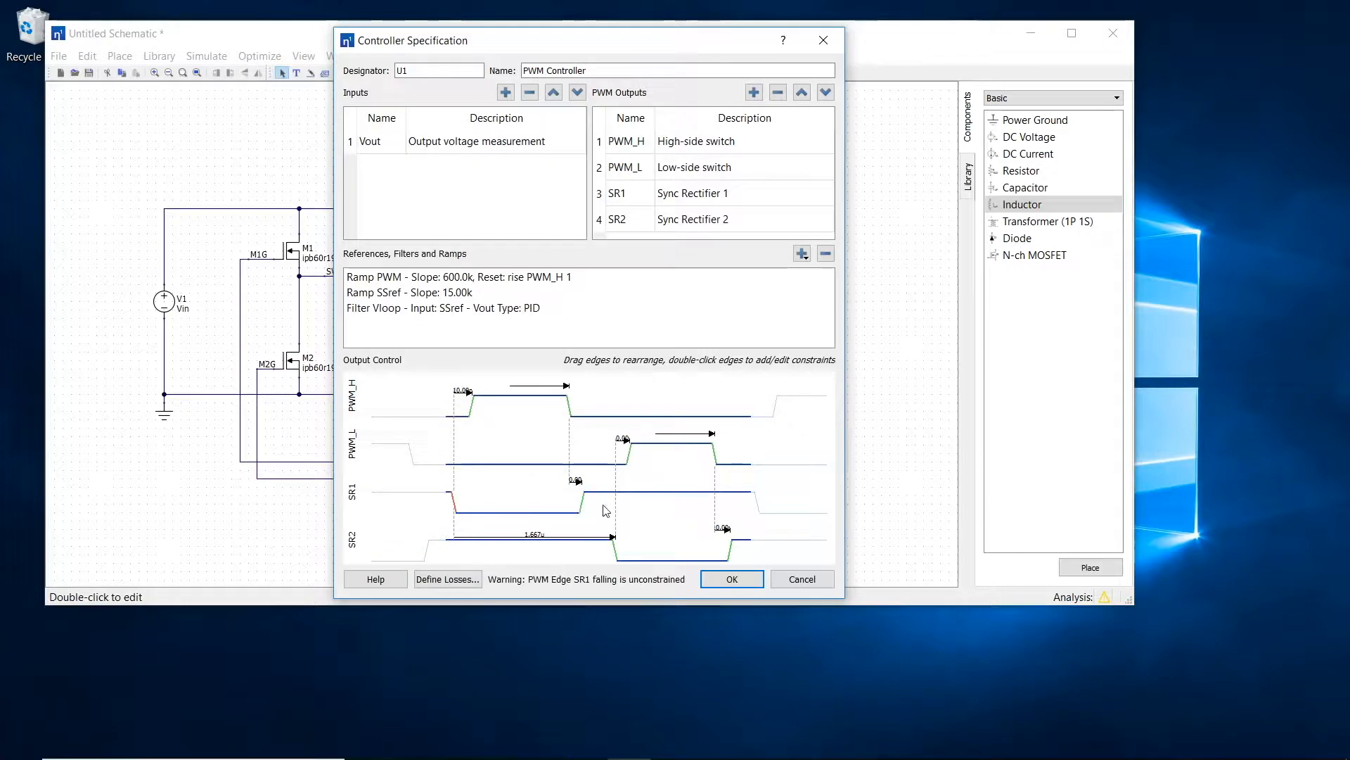
pyautogui.doubleClick(583, 501)
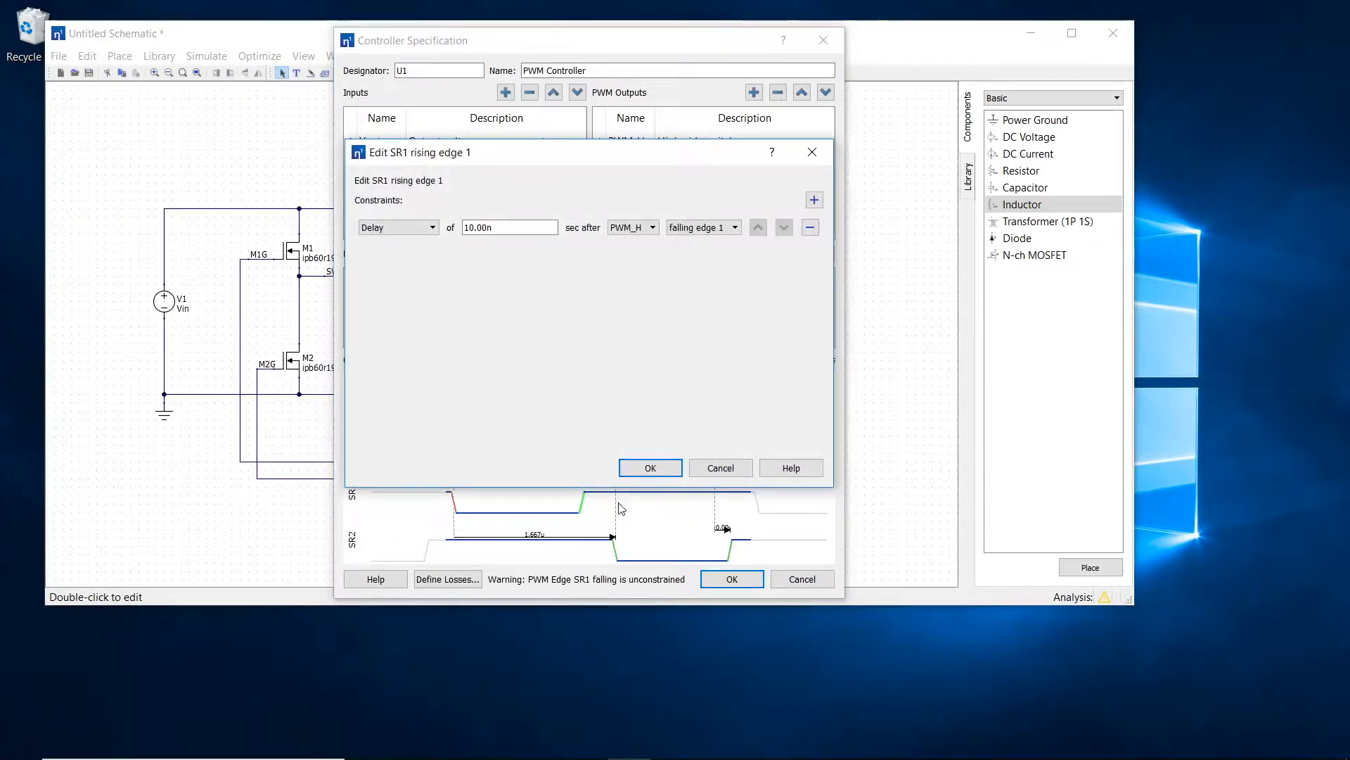
pyautogui.click(650, 468)
# Step: Remove the timing constraints from the falling and rising edges of SR2
pyautogui.doubleClick(615, 550)
pyautogui.click(813, 228)
pyautogui.click(650, 468)
pyautogui.doubleClick(729, 551)
pyautogui.click(811, 228)
pyautogui.click(651, 469)
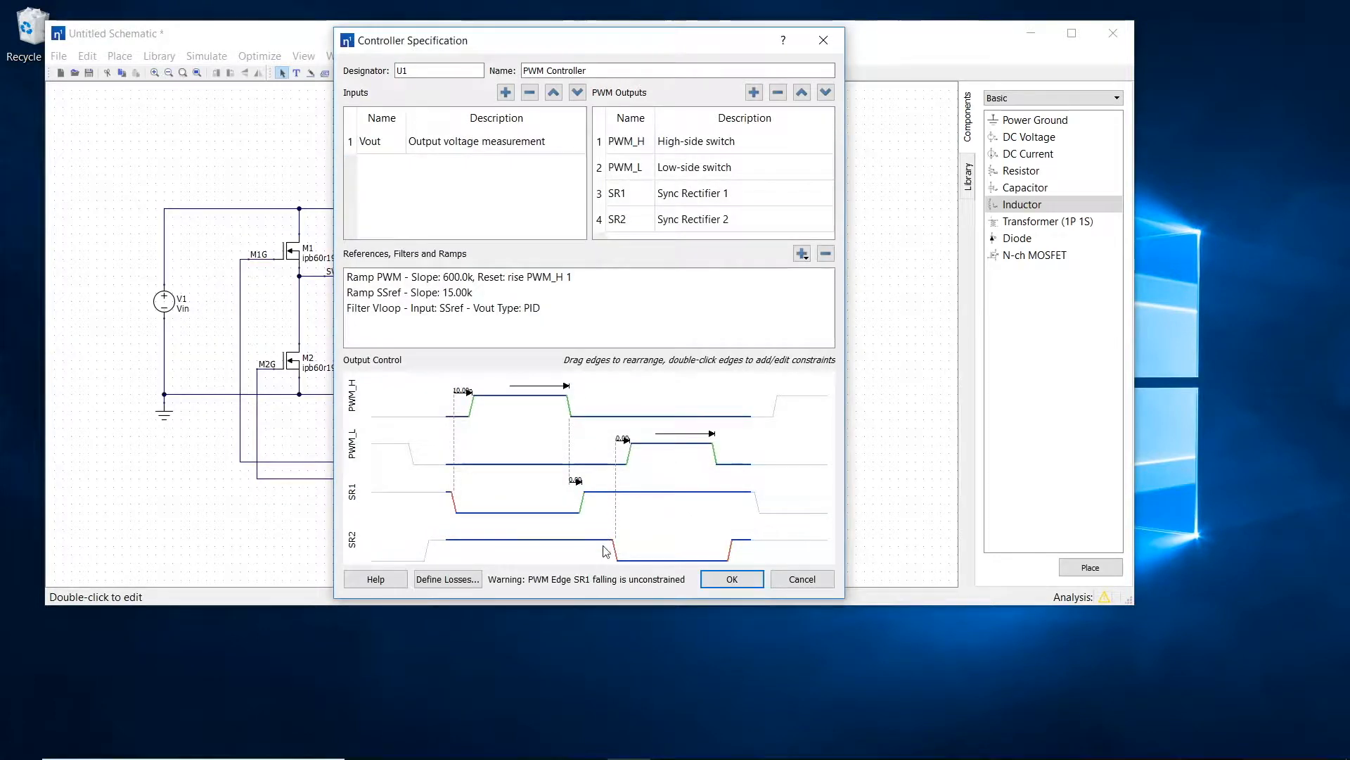
# Step: Rearrange the SR2 edges in the output control diagram so that its pulse lines up with the PWM_H pulse
pyautogui.moveTo(614, 549); pyautogui.dragTo(617, 550)
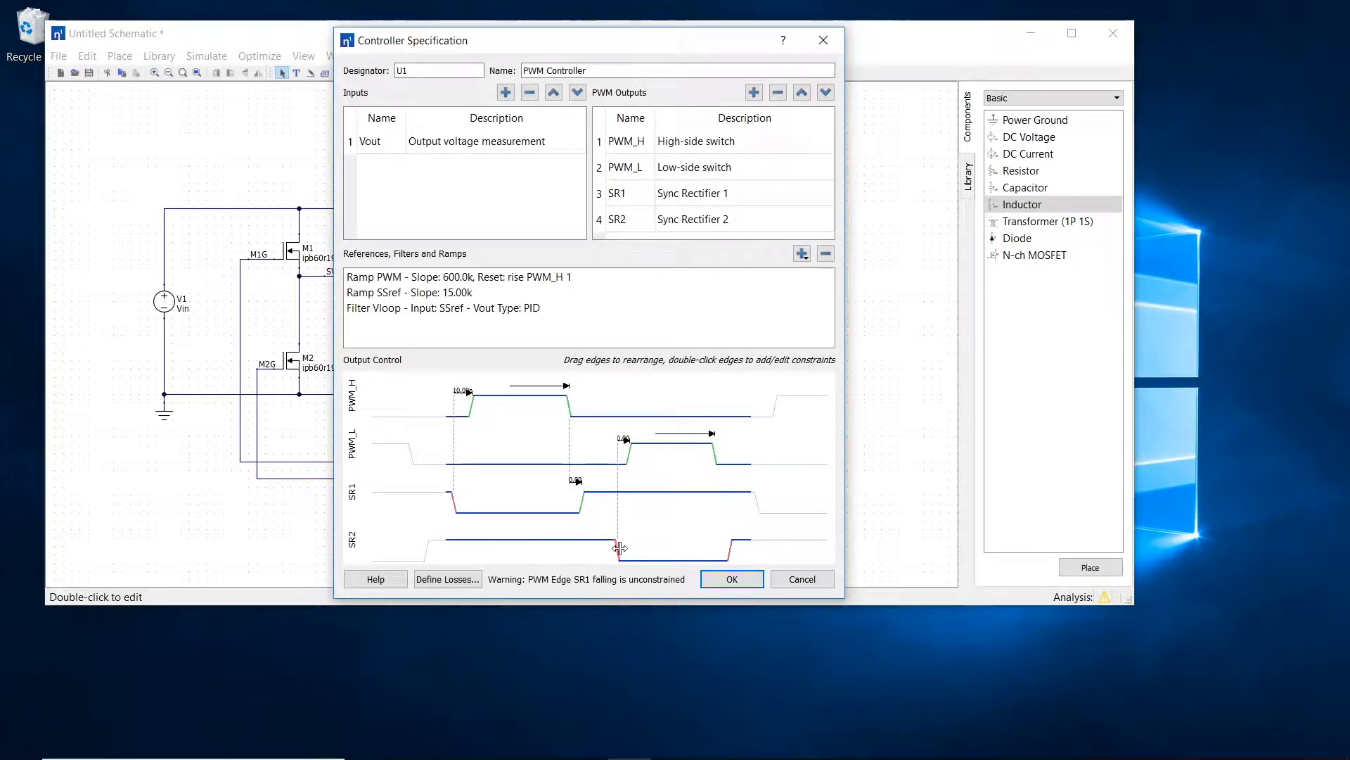
pyautogui.moveTo(728, 551); pyautogui.dragTo(771, 551)
pyautogui.moveTo(615, 551); pyautogui.dragTo(622, 501)
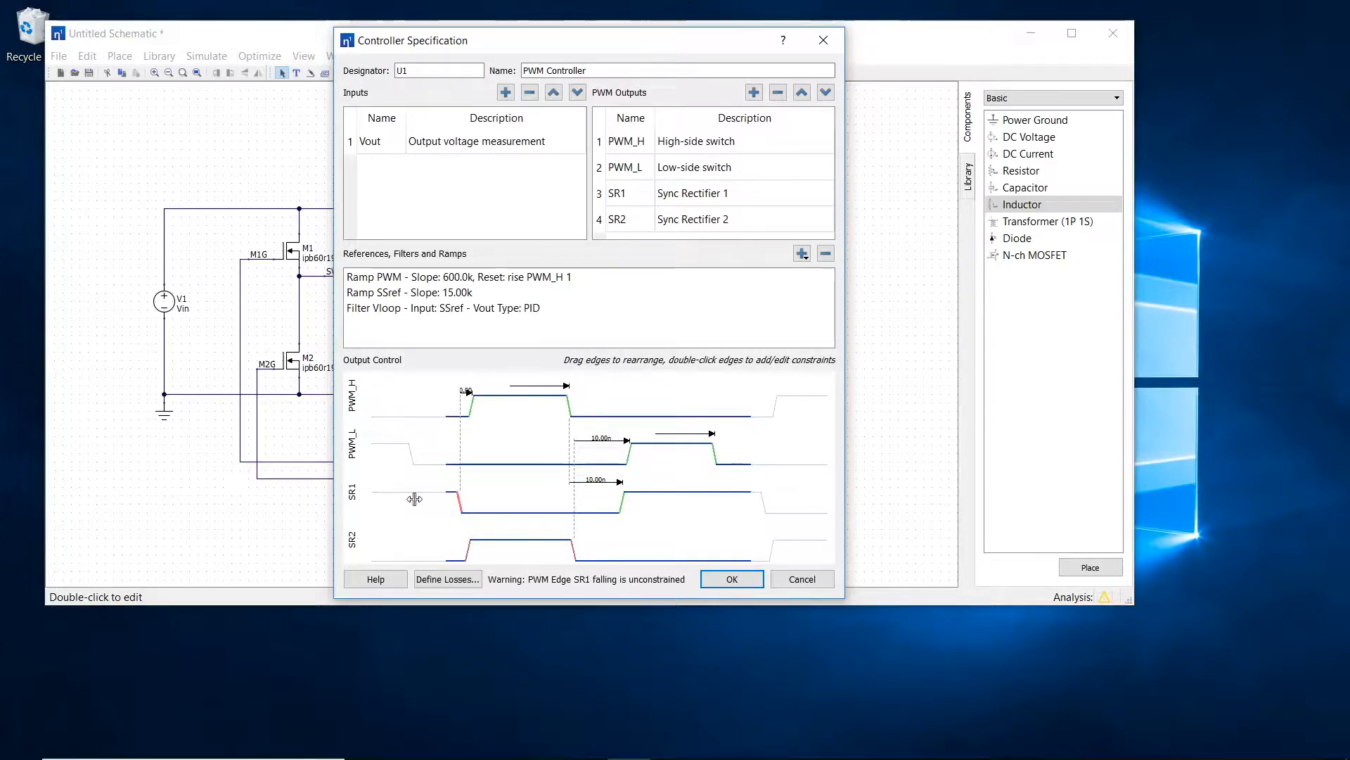
# Step: Remove the PWM_H rising edge's constraint and move the SR1 falling edge so that SR1 lines up with the PWM_L pulse
pyautogui.doubleClick(471, 406)
pyautogui.click(811, 227)
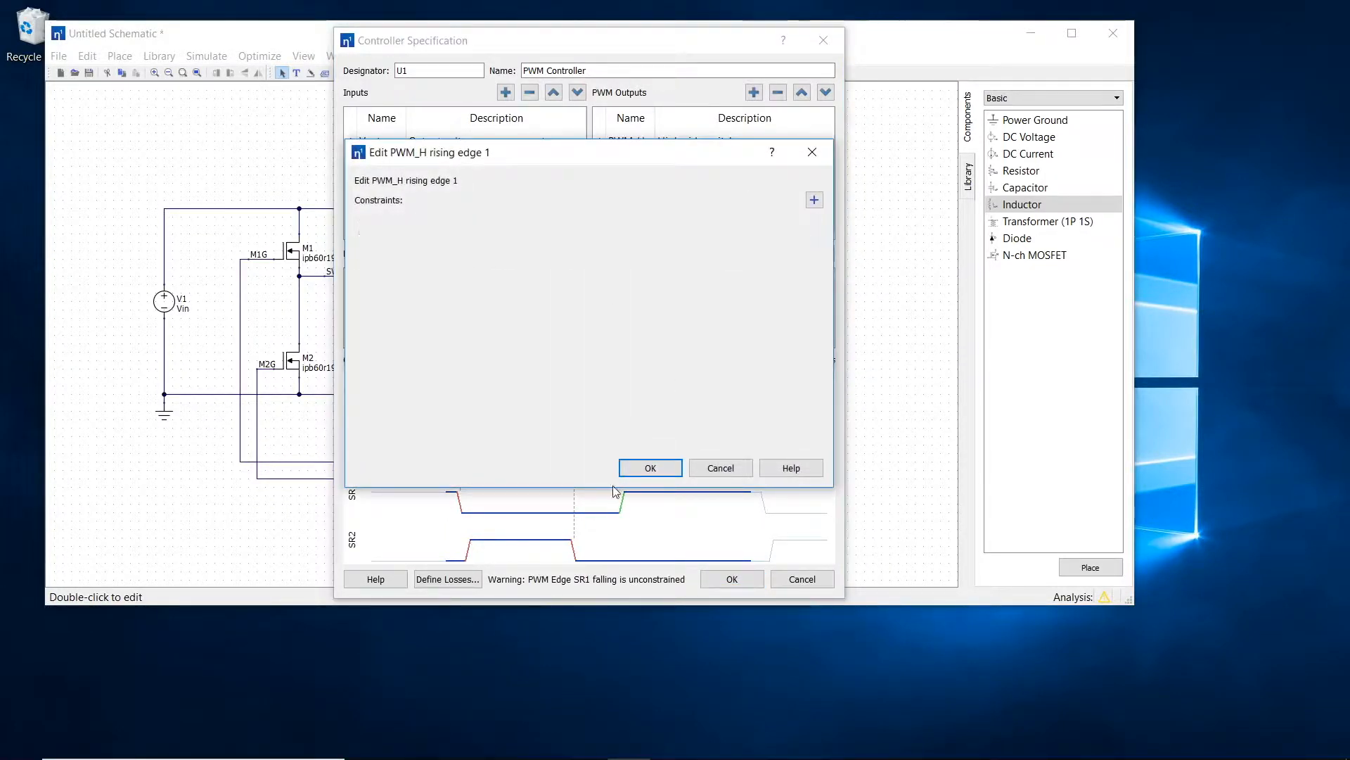
pyautogui.click(654, 468)
pyautogui.moveTo(449, 501); pyautogui.dragTo(411, 501)
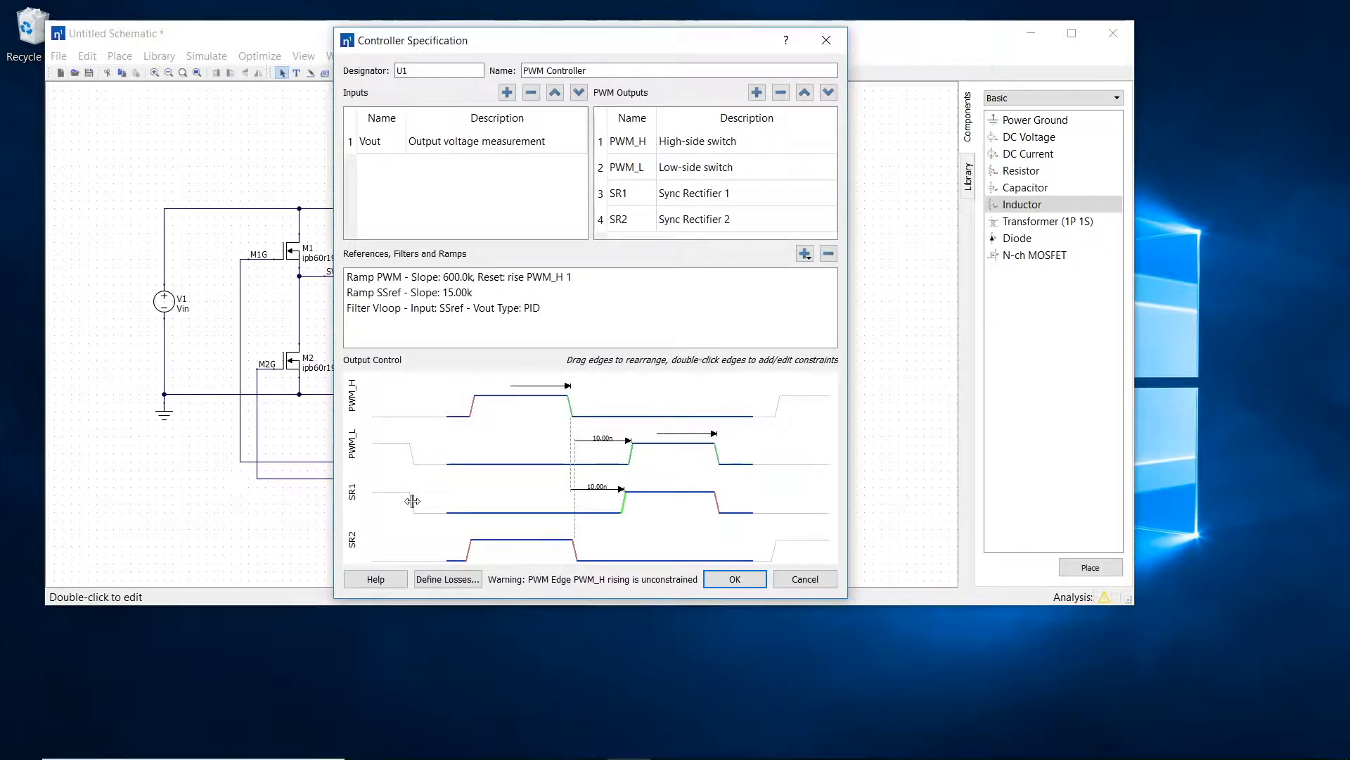
# Step: Add a Period constraint of 1/fsw to the PWM_H rising edge
pyautogui.doubleClick(474, 404)
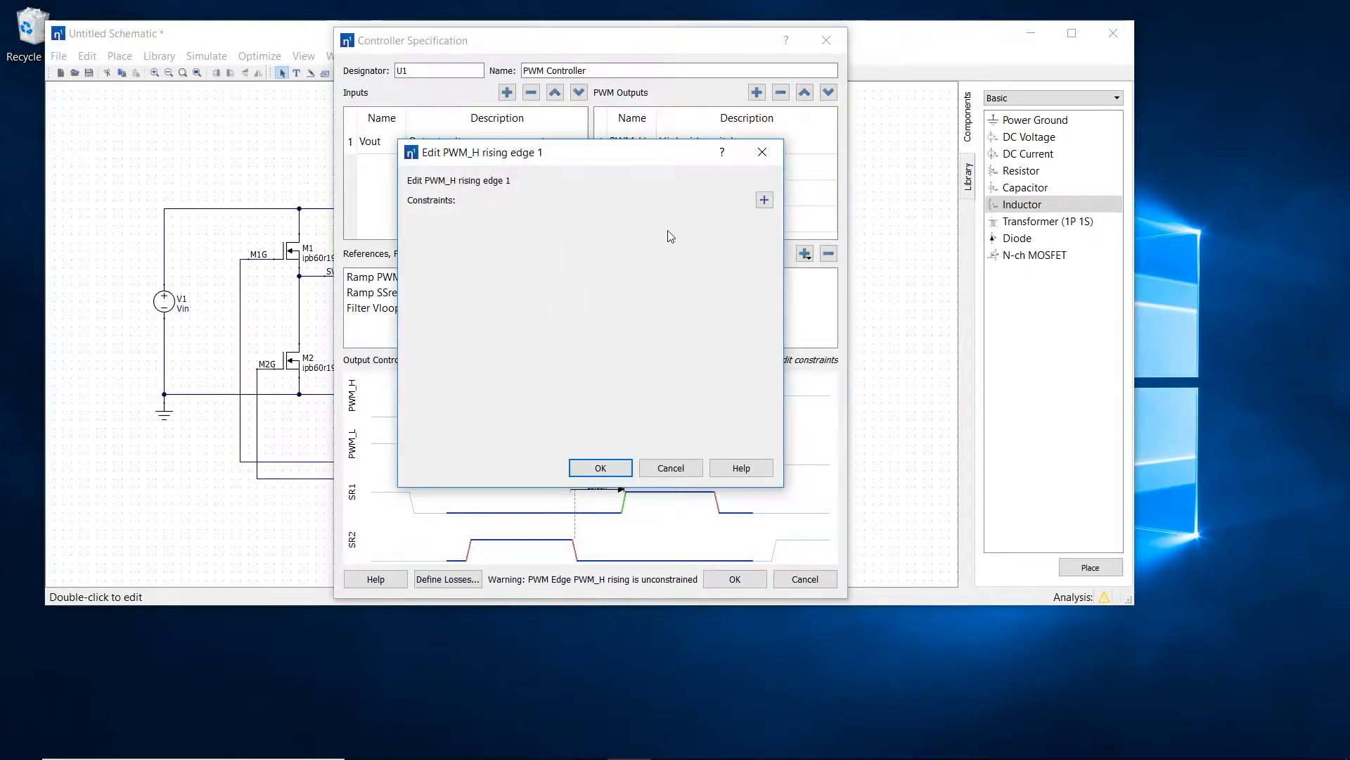
pyautogui.click(764, 200)
pyautogui.moveTo(623, 154); pyautogui.dragTo(706, 186)
pyautogui.click(569, 260)
pyautogui.click(520, 285)
pyautogui.press('Tab')
pyautogui.write('1/fsw')
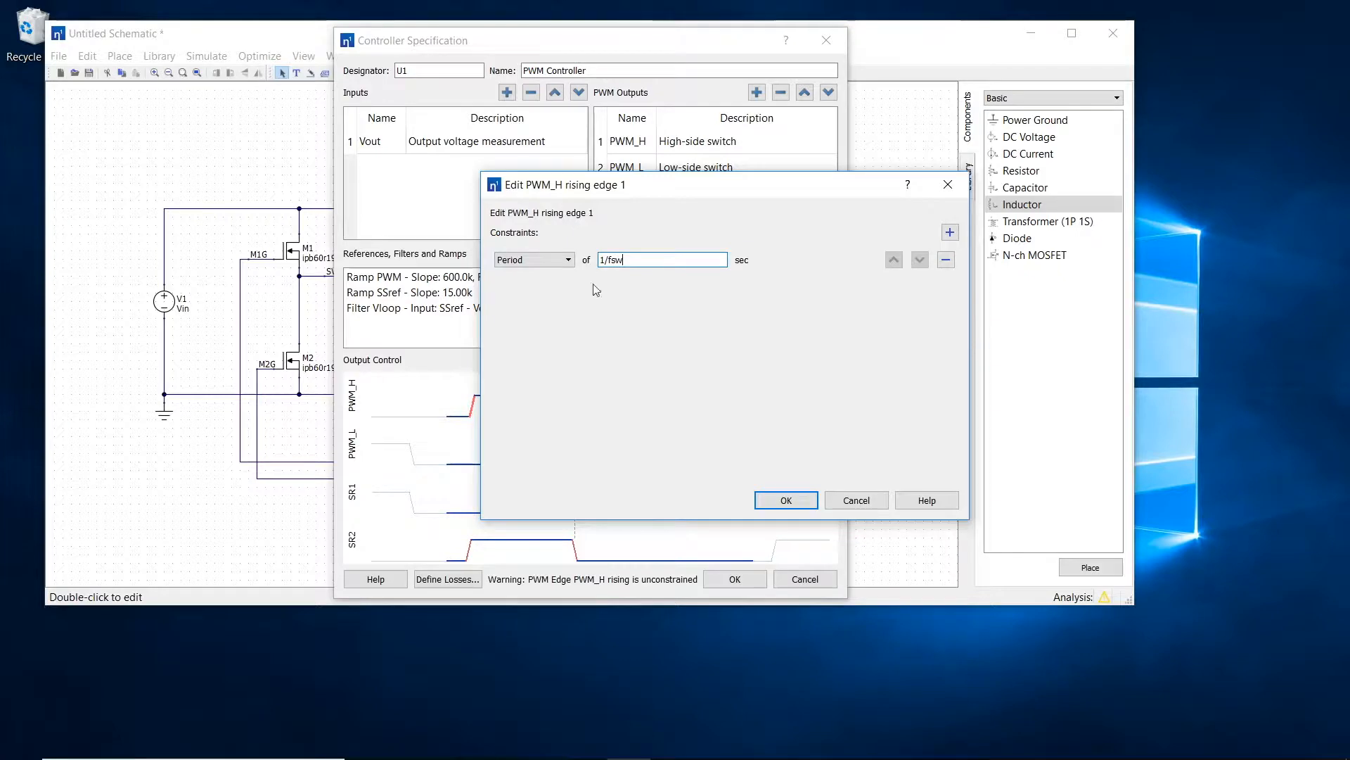
pyautogui.click(799, 507)
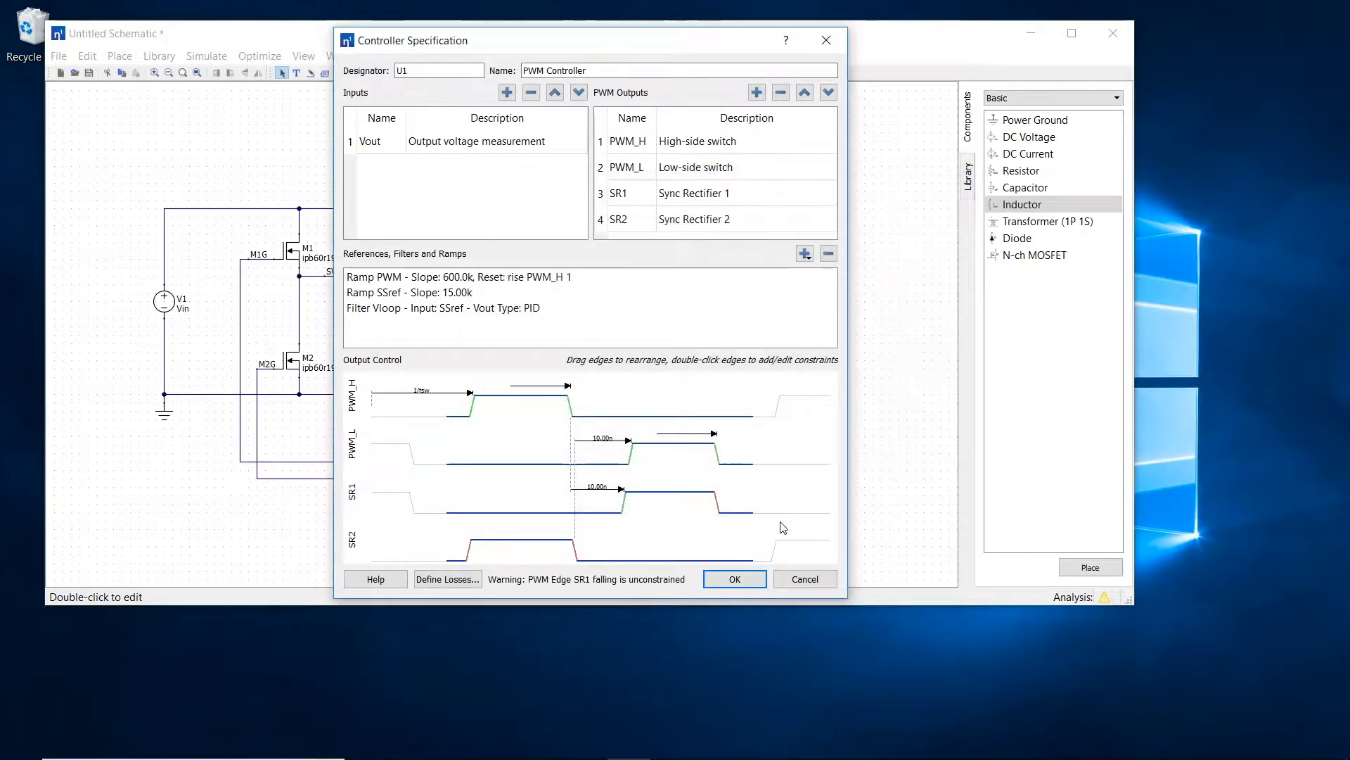
# Step: Set the PWM_L rising edge to a delay of .5/fsw after PWM_H rising edge 1
pyautogui.doubleClick(629, 449)
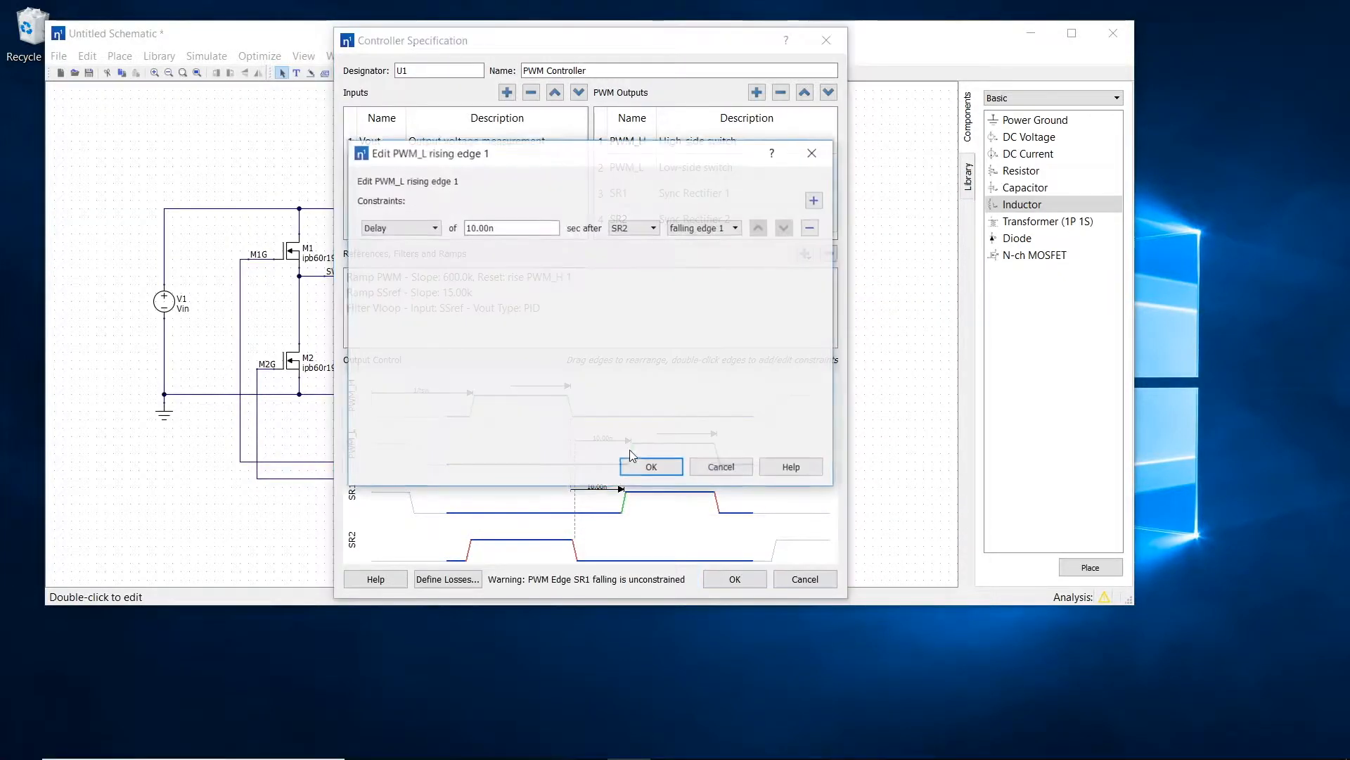
pyautogui.moveTo(506, 227); pyautogui.dragTo(459, 228)
pyautogui.press('BackSpace')
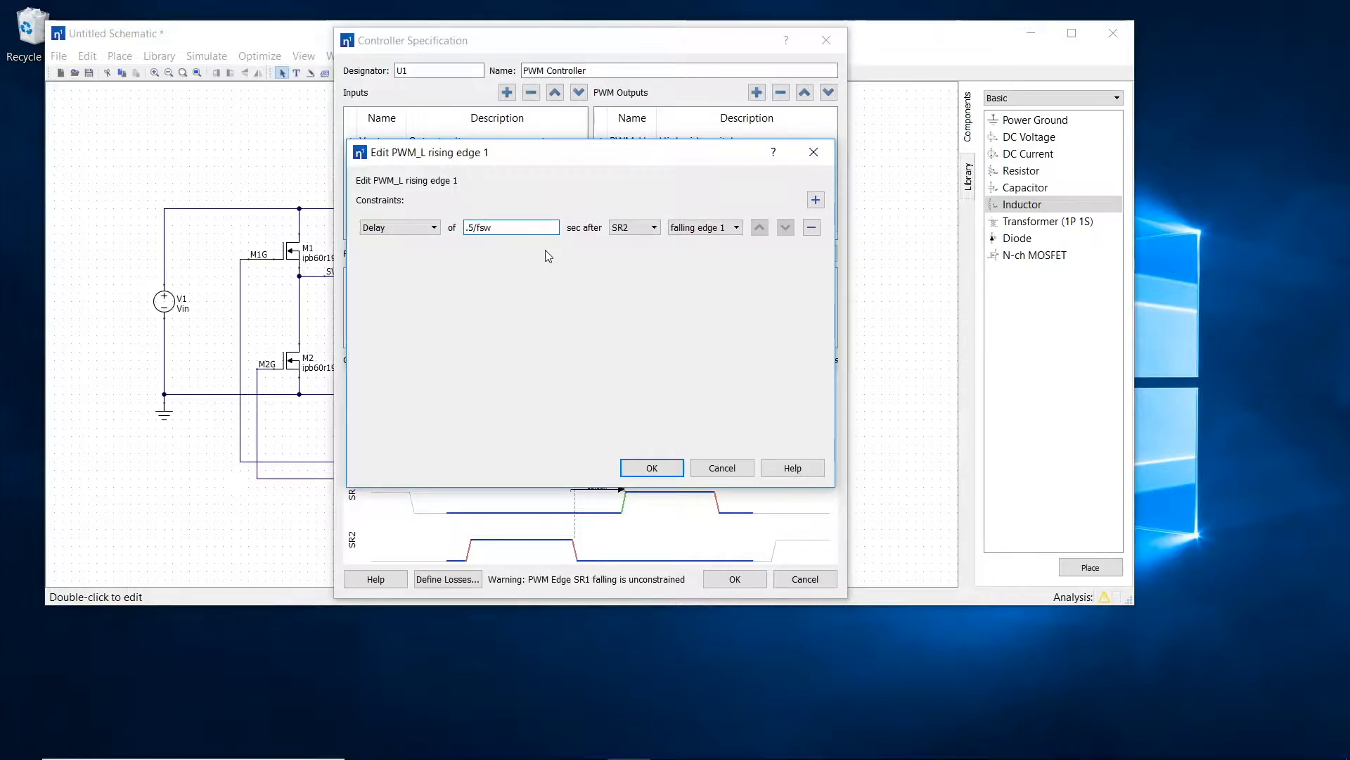
pyautogui.click(622, 231)
pyautogui.click(630, 241)
pyautogui.click(703, 228)
pyautogui.click(652, 468)
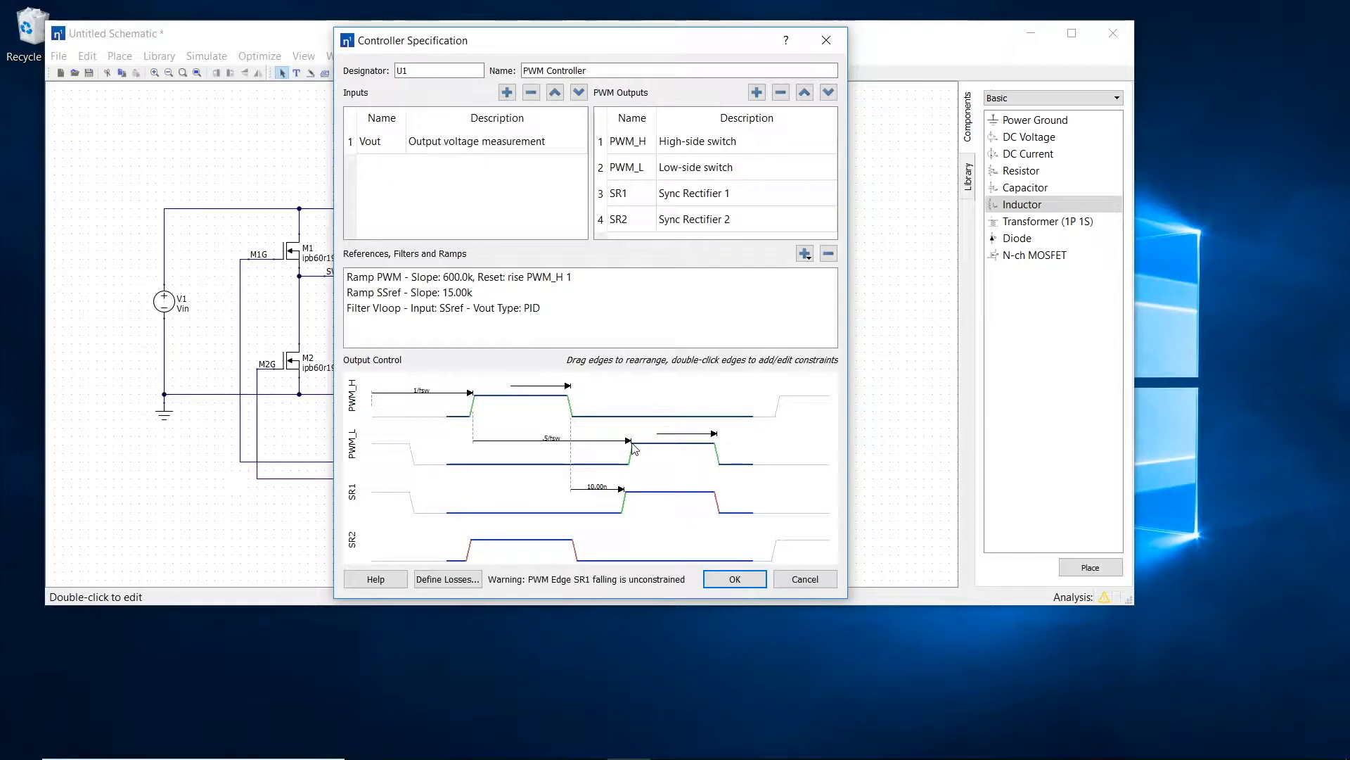
# Step: Replace the PWM_H falling edge's constraints with a single Delay of .5/fsw-dt after PWM_H rising edge 1
pyautogui.doubleClick(568, 402)
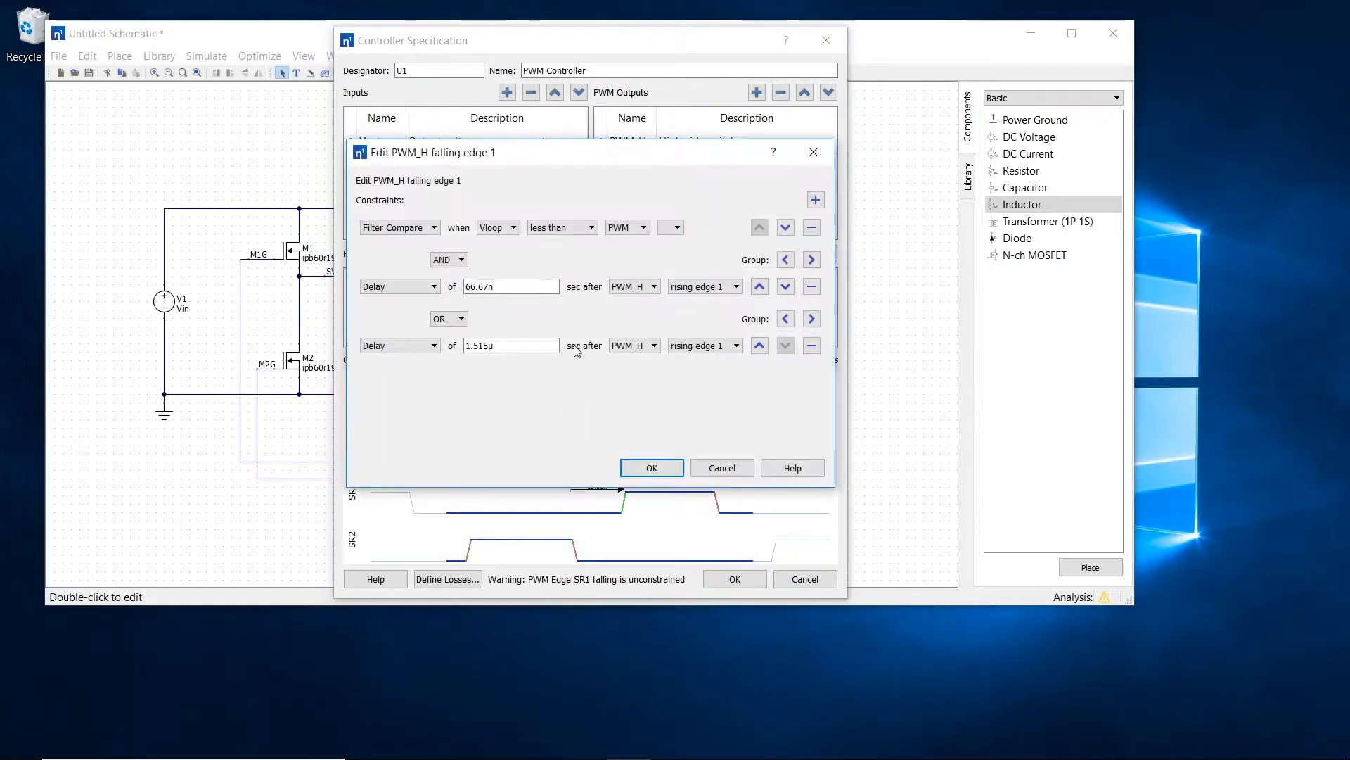
pyautogui.click(812, 287)
pyautogui.click(812, 288)
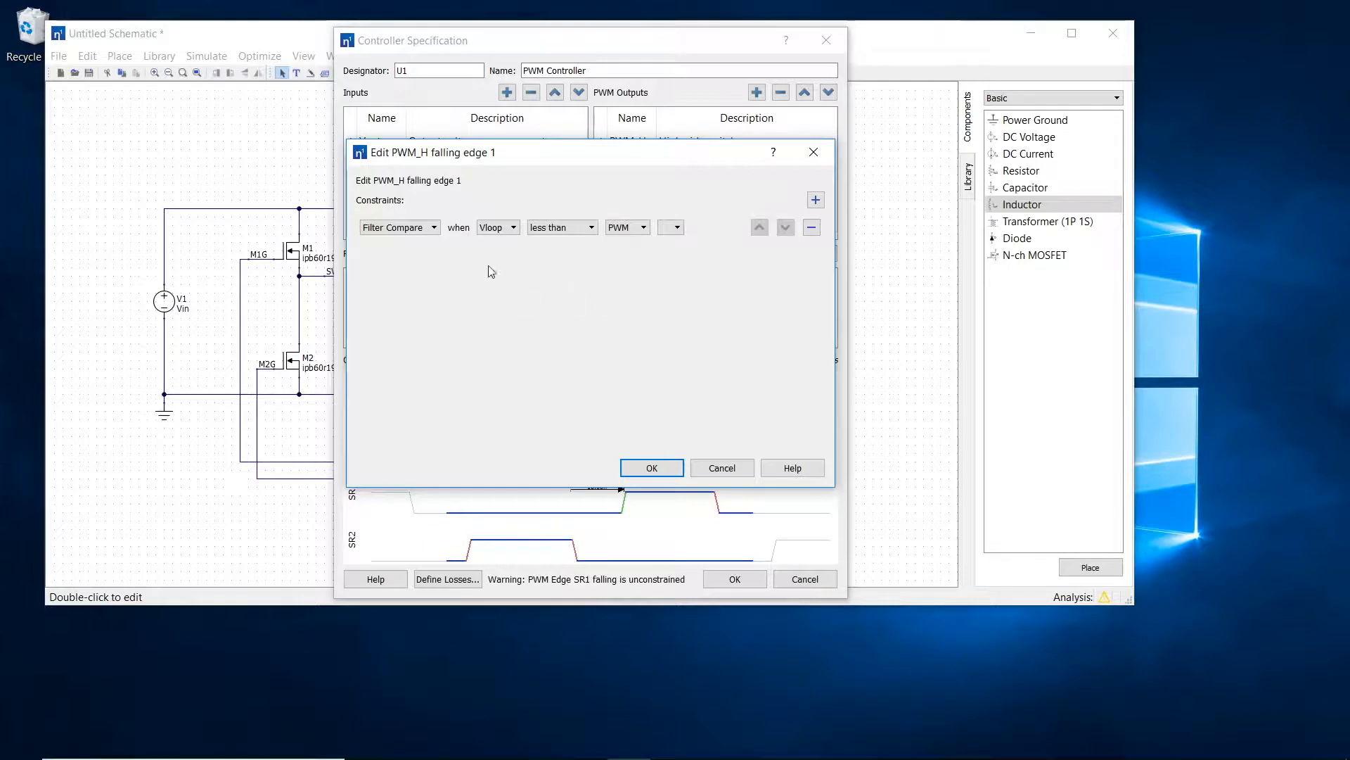
pyautogui.click(421, 227)
pyautogui.click(373, 241)
pyautogui.moveTo(506, 156); pyautogui.dragTo(895, 216)
pyautogui.doubleClick(853, 283)
pyautogui.write('.5/fsw-dt')
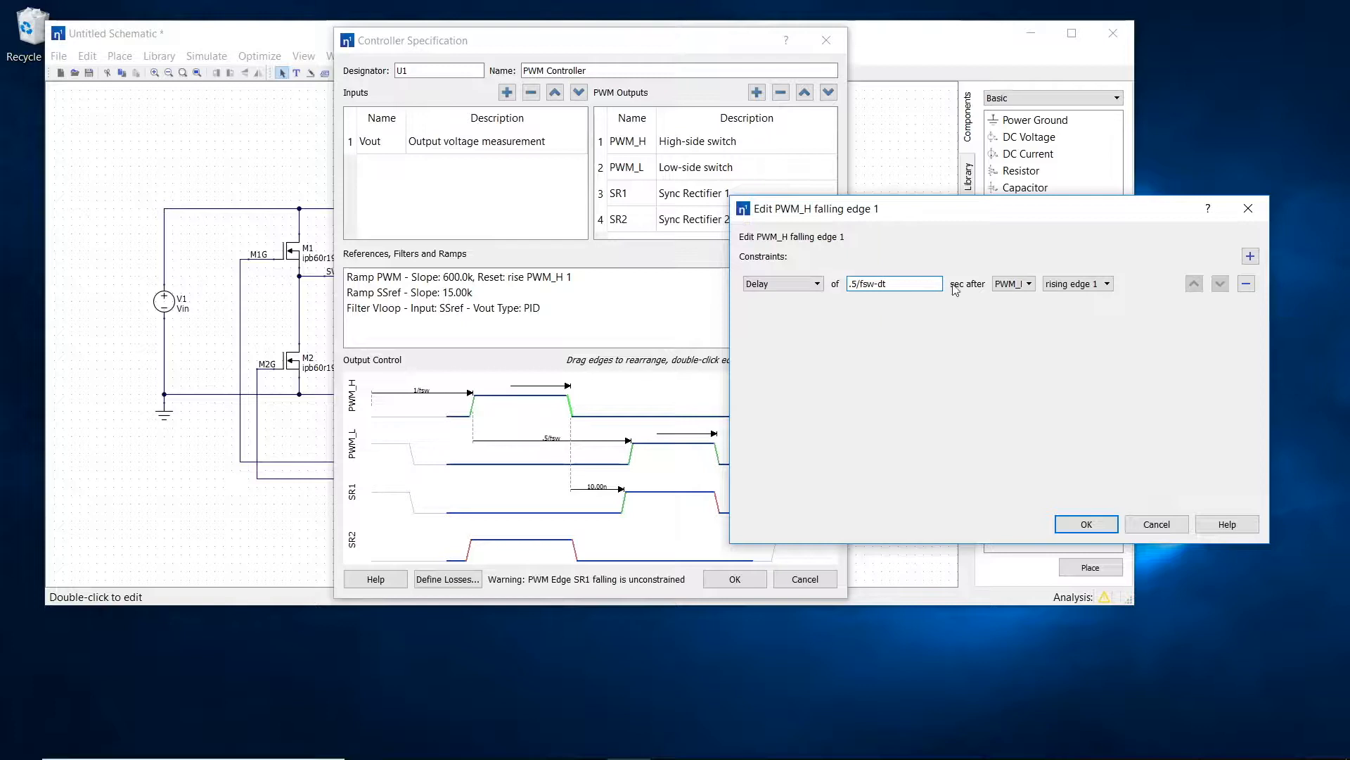
pyautogui.click(1027, 284)
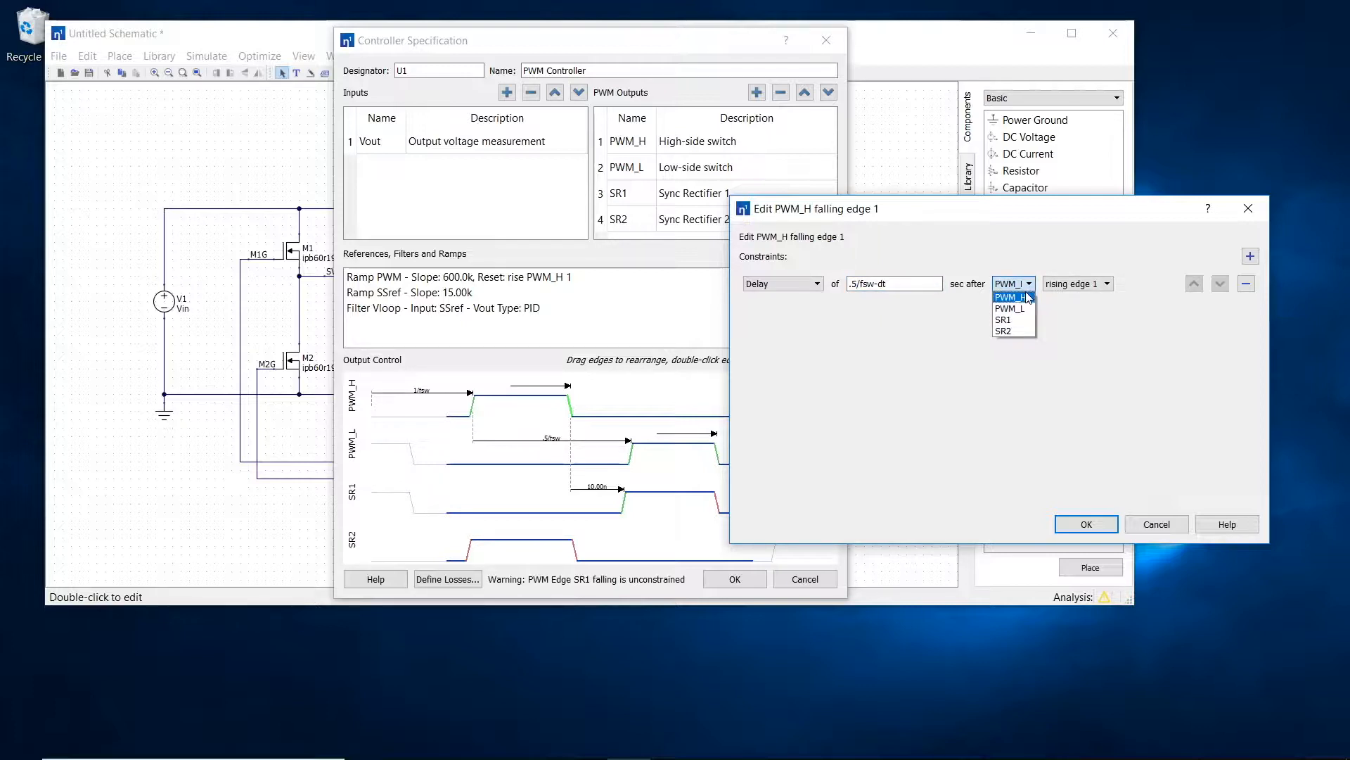
pyautogui.click(1025, 294)
pyautogui.click(1086, 524)
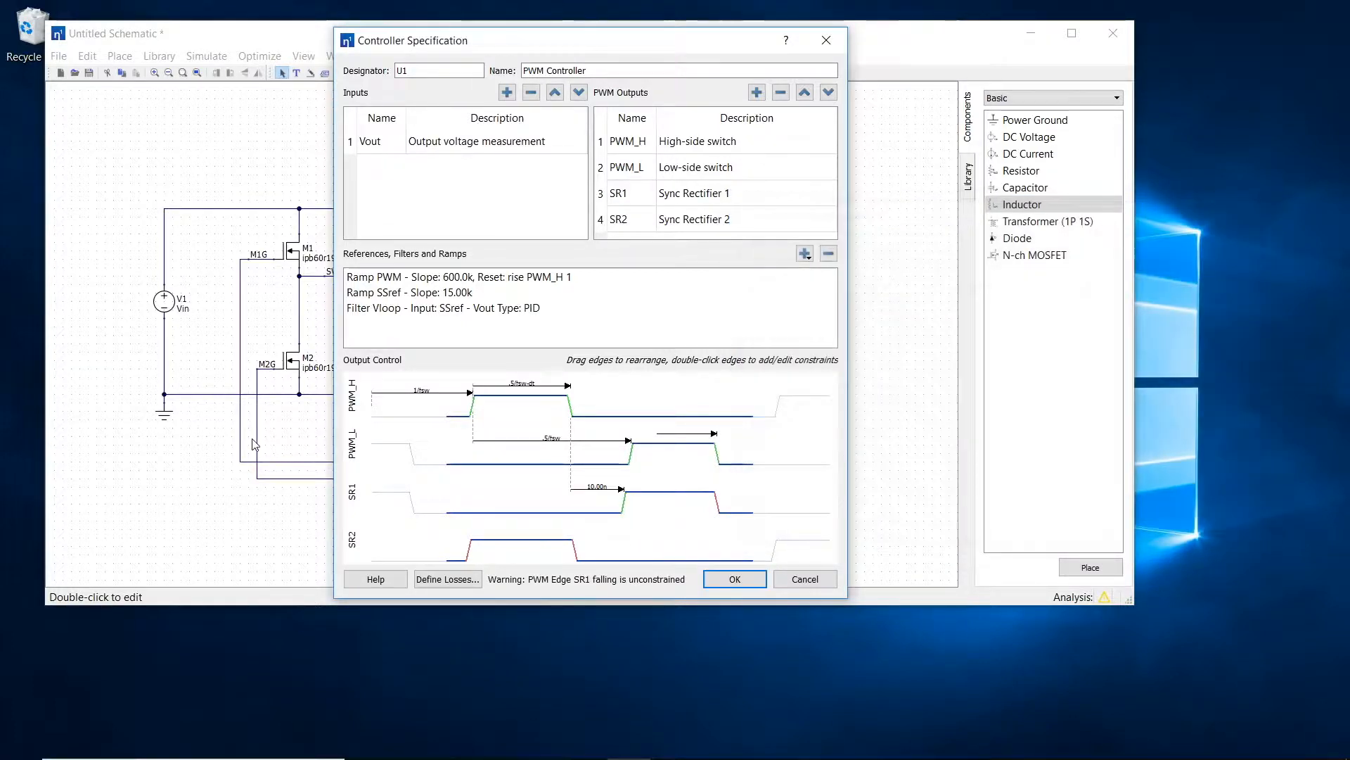
# Step: Constrain the PWM_L falling edge by Delay Match after PWM_L rising edge 1, referenced from PWM_H rising edge 1 to PWM_H falling edge 1
pyautogui.doubleClick(716, 460)
pyautogui.moveTo(594, 153); pyautogui.dragTo(1006, 291)
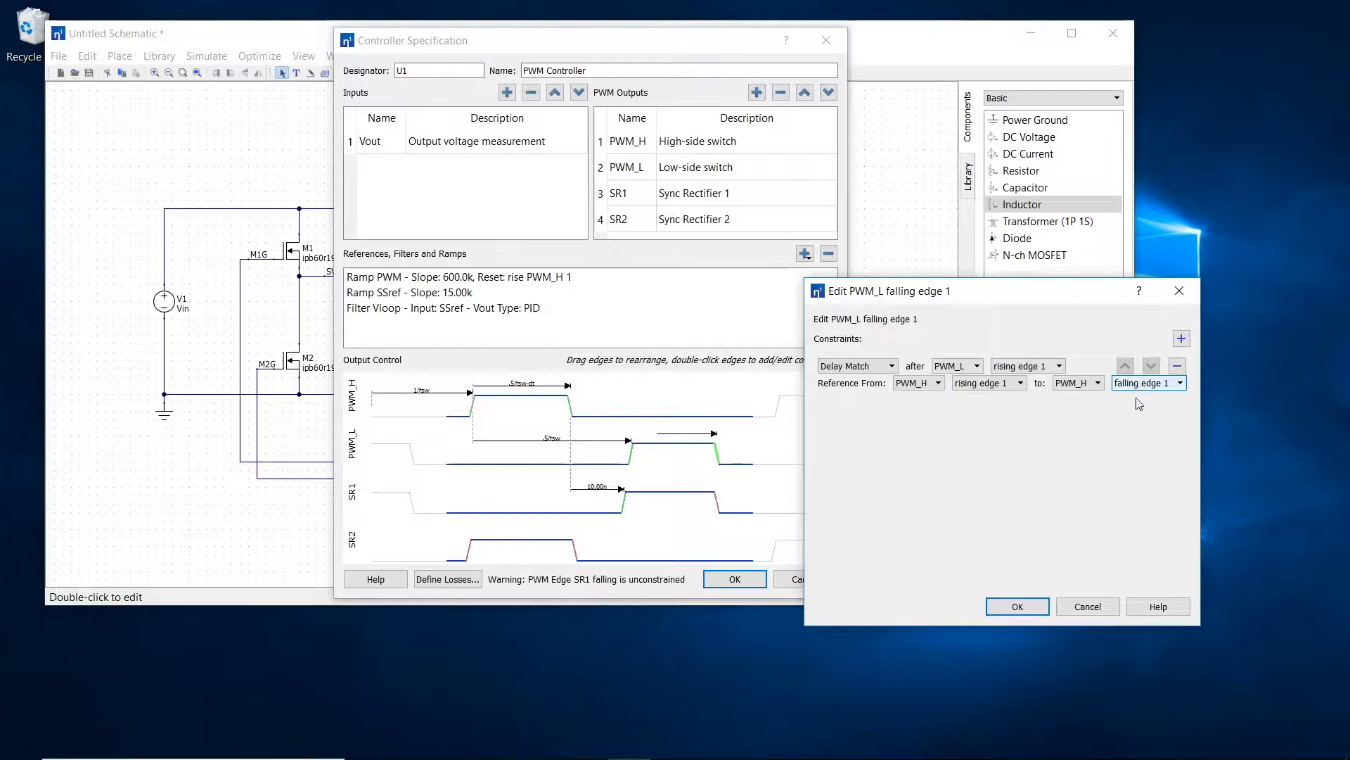
pyautogui.click(1018, 606)
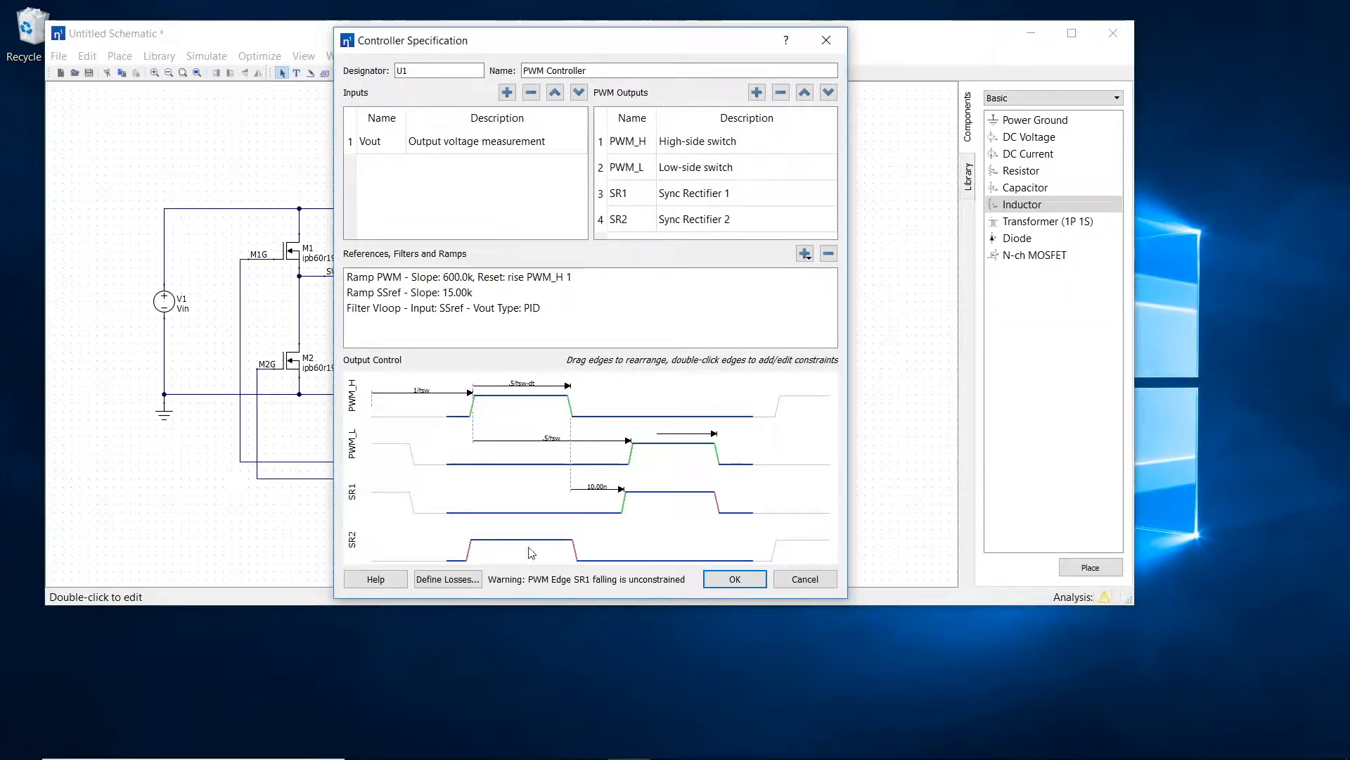
# Step: Shift both SR1 edges slightly past the PWM_L edges and reference the SR1 rising edge's delay to PWM_L rising edge 1
pyautogui.moveTo(623, 512); pyautogui.dragTo(633, 500)
pyautogui.moveTo(721, 499); pyautogui.dragTo(727, 498)
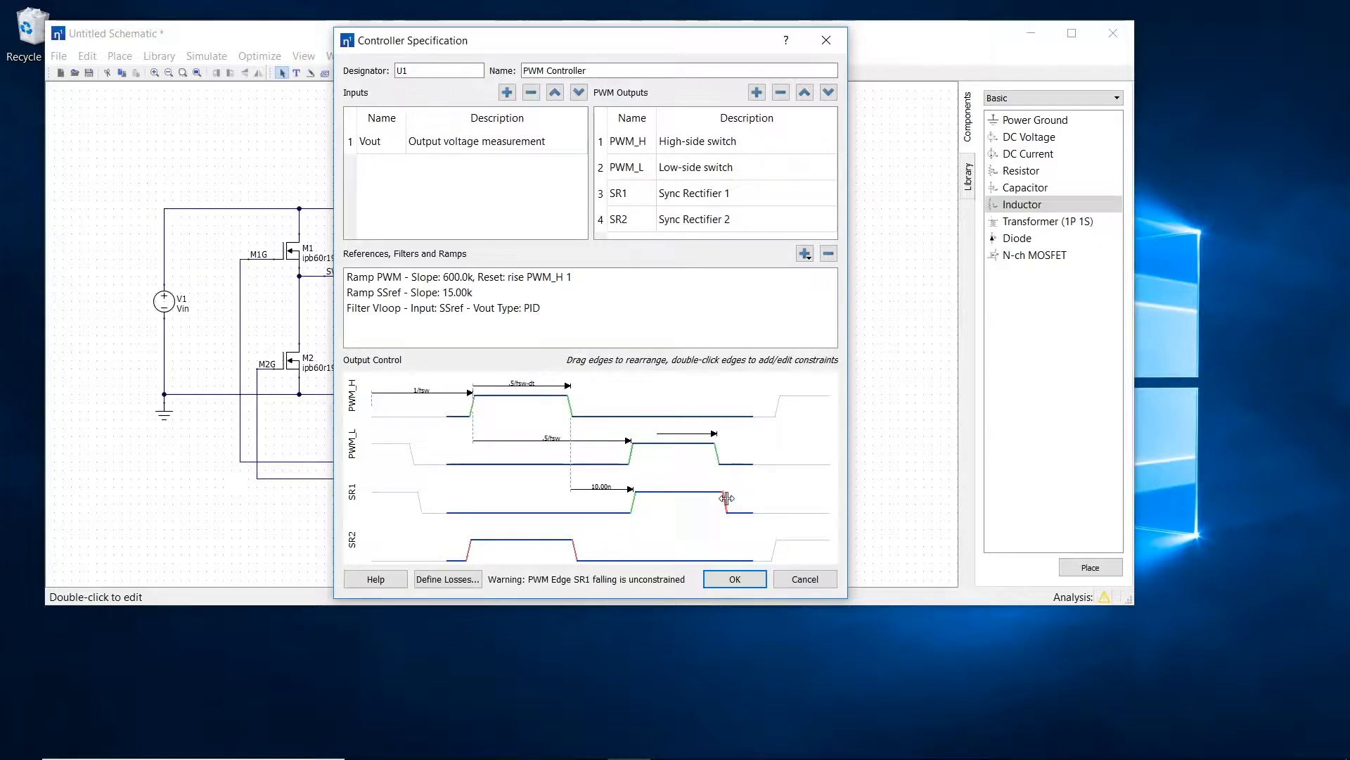
pyautogui.doubleClick(633, 500)
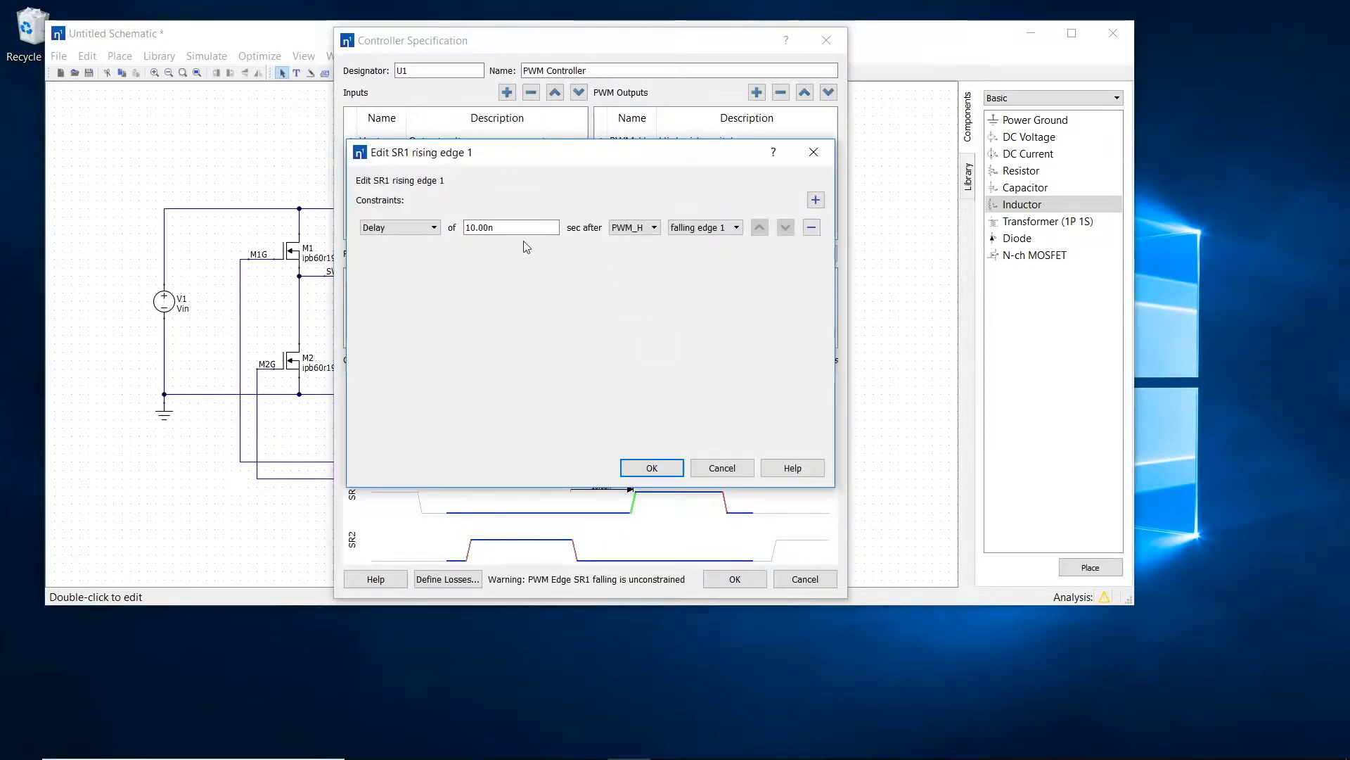
pyautogui.moveTo(522, 229); pyautogui.dragTo(413, 218)
pyautogui.click(520, 230)
pyautogui.click(635, 234)
pyautogui.click(639, 255)
pyautogui.click(693, 236)
pyautogui.click(695, 241)
pyautogui.click(663, 468)
# Step: Add a delay constraint of 10n after PWM_L falling edge 1 to the SR1 falling edge
pyautogui.doubleClick(724, 502)
pyautogui.click(762, 200)
pyautogui.write('10n')
pyautogui.click(693, 228)
pyautogui.click(693, 252)
pyautogui.click(746, 228)
pyautogui.click(739, 251)
pyautogui.click(700, 468)
# Step: Add a delay constraint of 10n after PWM_H rising edge 1 to the SR2 rising edge
pyautogui.doubleClick(470, 548)
pyautogui.click(866, 199)
pyautogui.write('10n')
pyautogui.click(700, 468)
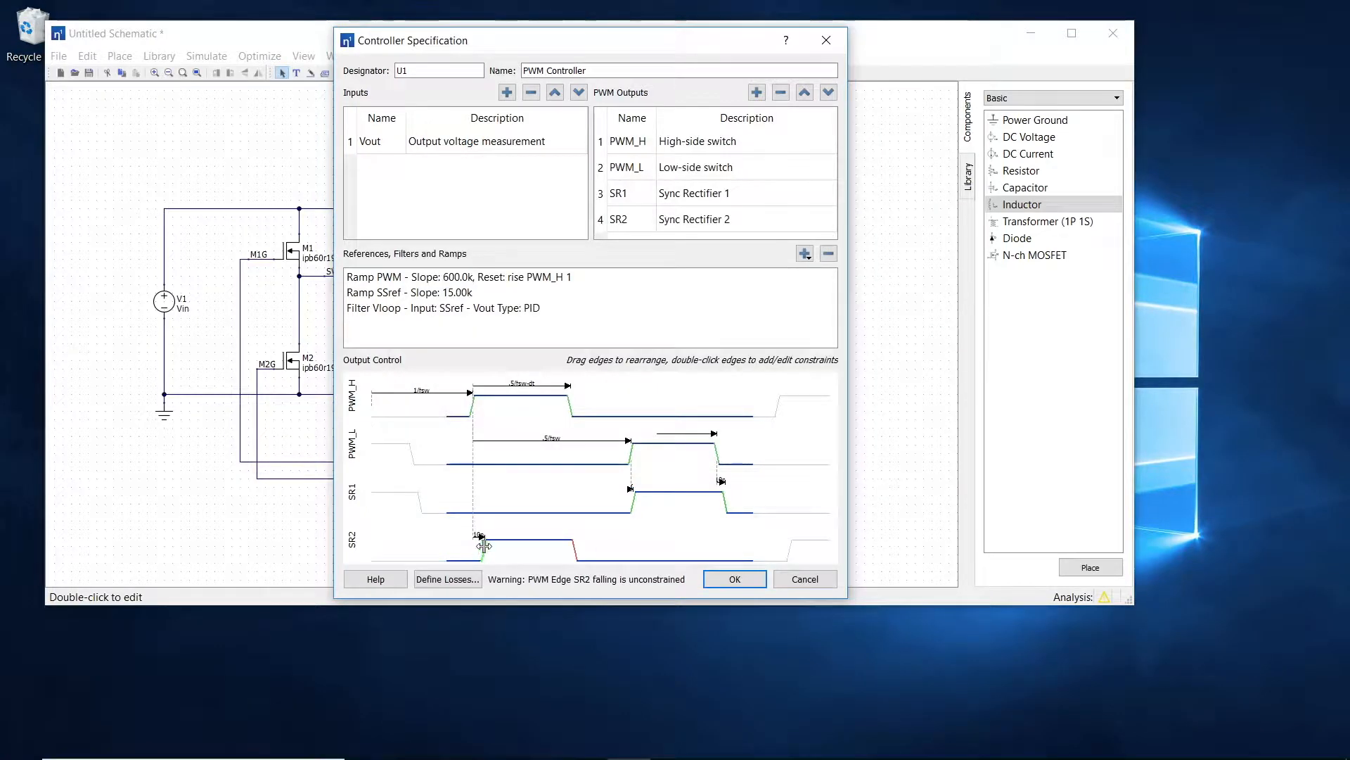
# Step: Constrain the SR2 falling edge to a 10n delay after PWM_H falling edge 1 and apply the controller specification
pyautogui.doubleClick(579, 549)
pyautogui.doubleClick(606, 228)
pyautogui.write('10n')
pyautogui.click(757, 228)
pyautogui.click(749, 252)
pyautogui.click(703, 468)
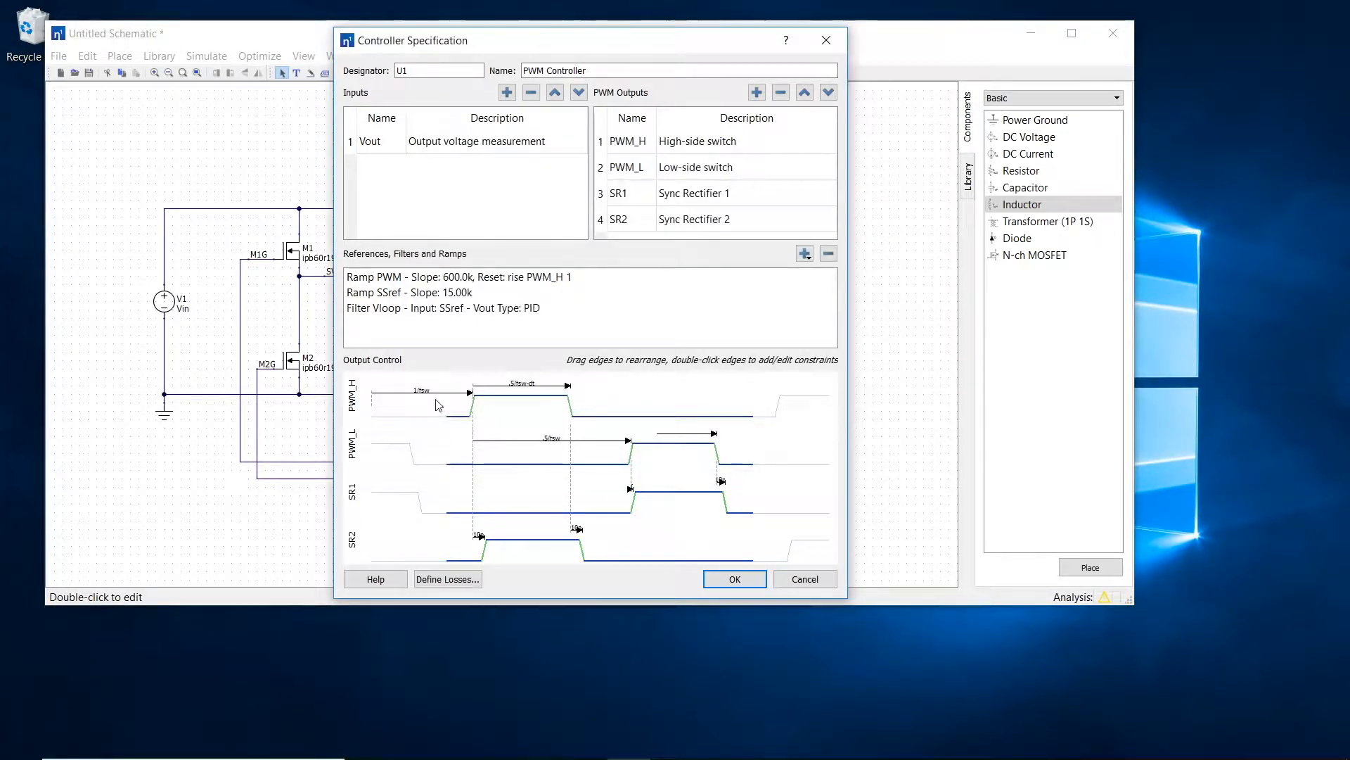
pyautogui.click(728, 581)
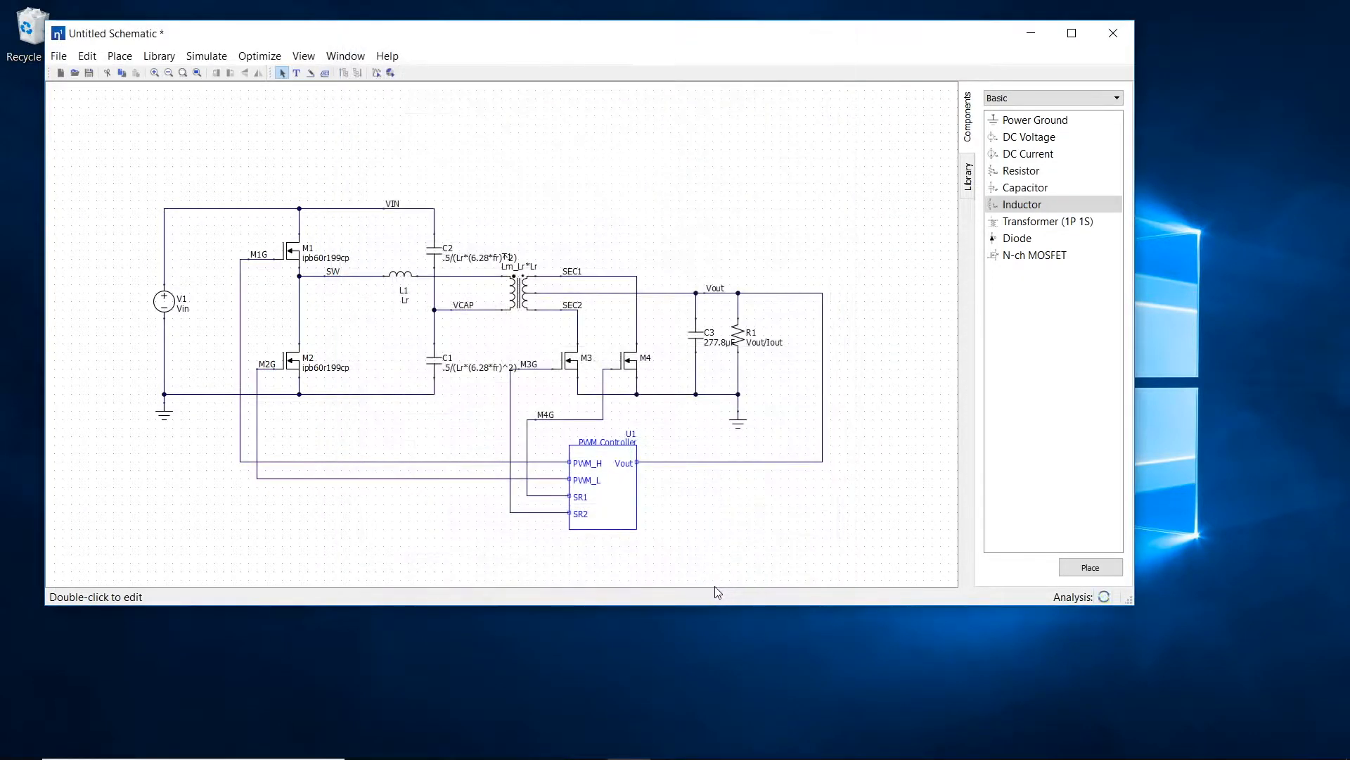
# Step: Shrink the schematic window, run the transient simulation, and arrange its enlarged results window beside the schematic
pyautogui.moveTo(1131, 597); pyautogui.dragTo(860, 568)
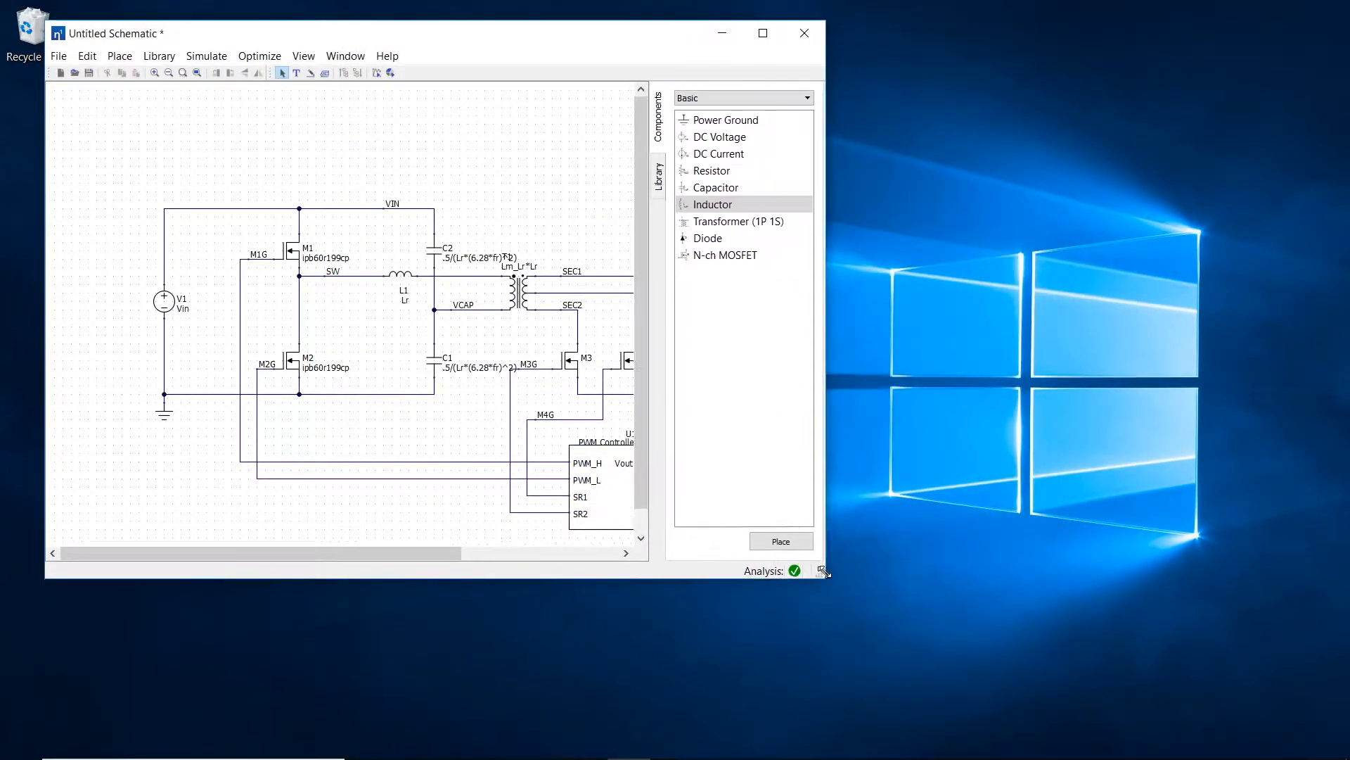
pyautogui.click(197, 73)
pyautogui.moveTo(295, 36); pyautogui.dragTo(251, 21)
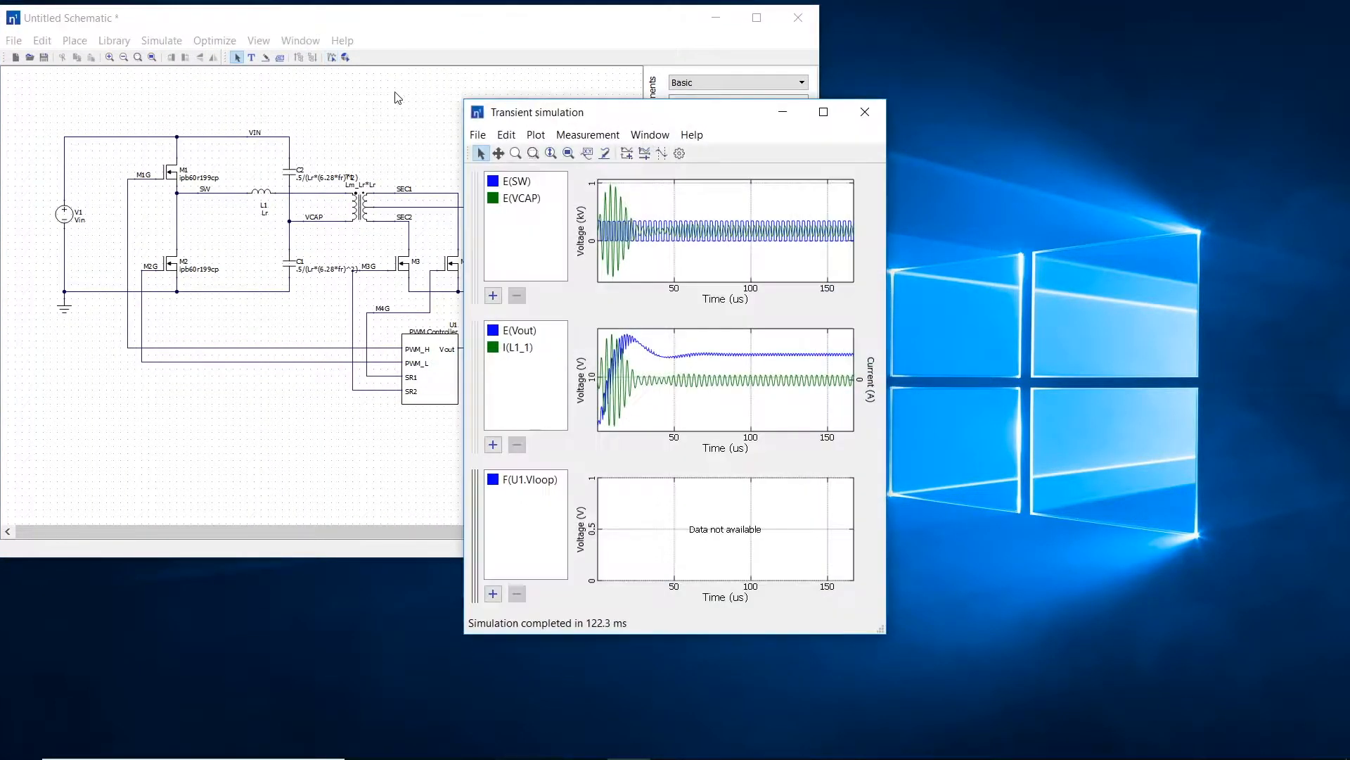
pyautogui.moveTo(680, 115); pyautogui.dragTo(1136, 26)
pyautogui.moveTo(918, 542); pyautogui.dragTo(695, 704)
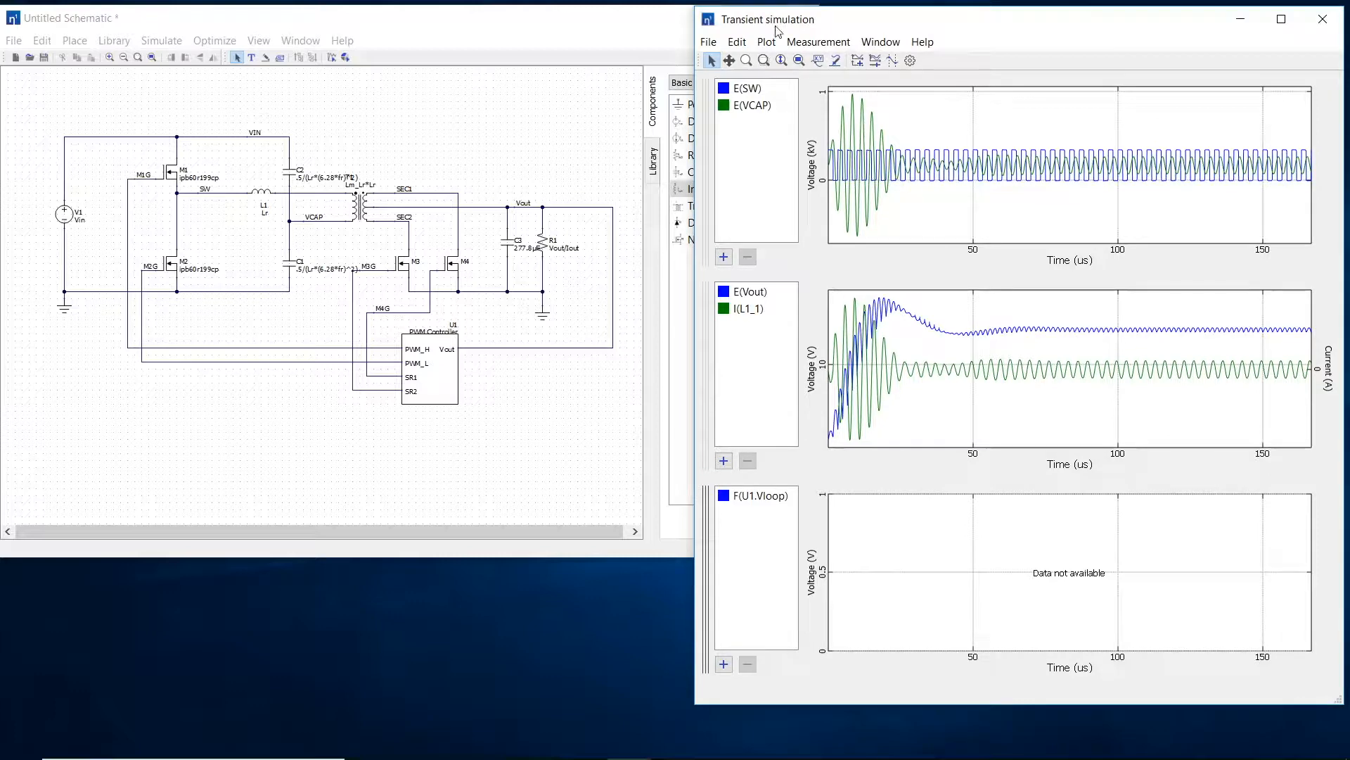
# Step: Add the gate signals E(M1G), E(M2G), E(M4G) and E(M3G) from the schematic to the third transient plot
pyautogui.click(747, 61)
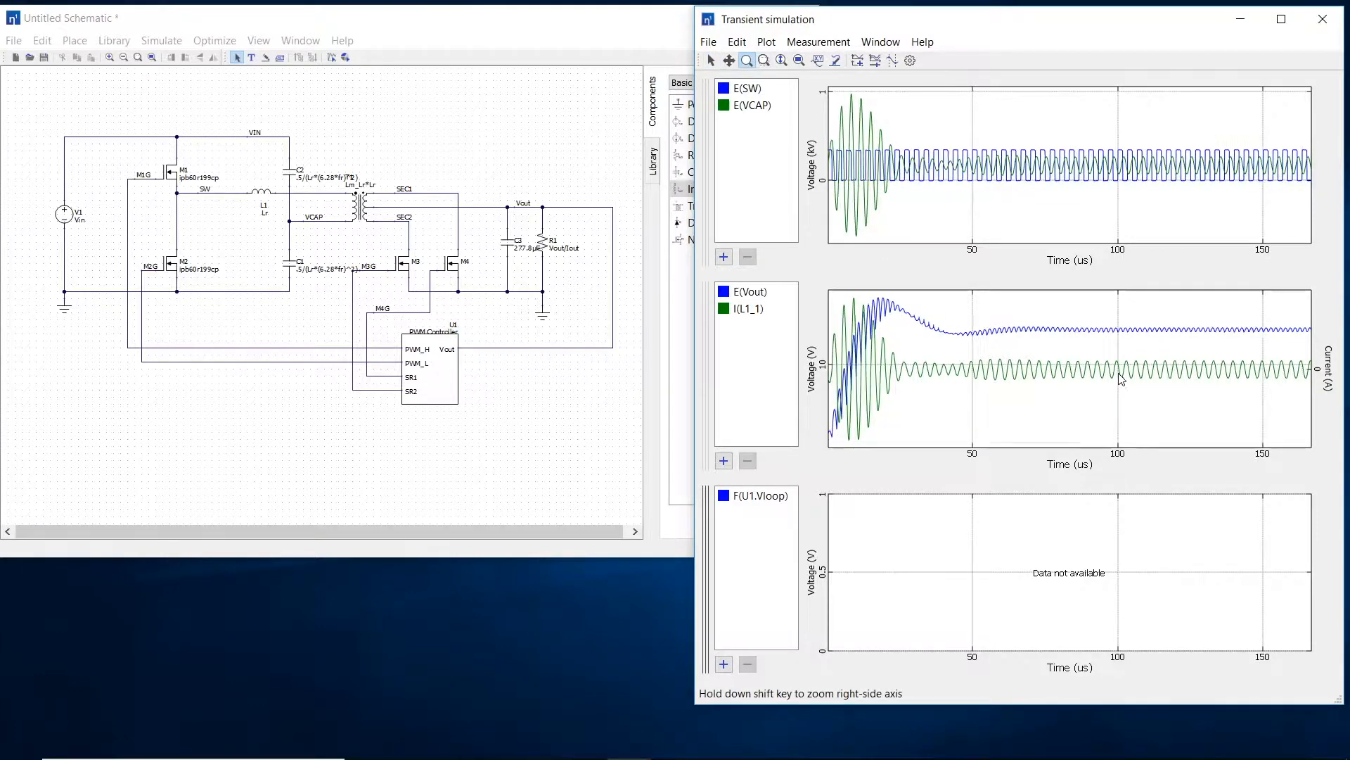
pyautogui.scroll(-1, 1119, 383)
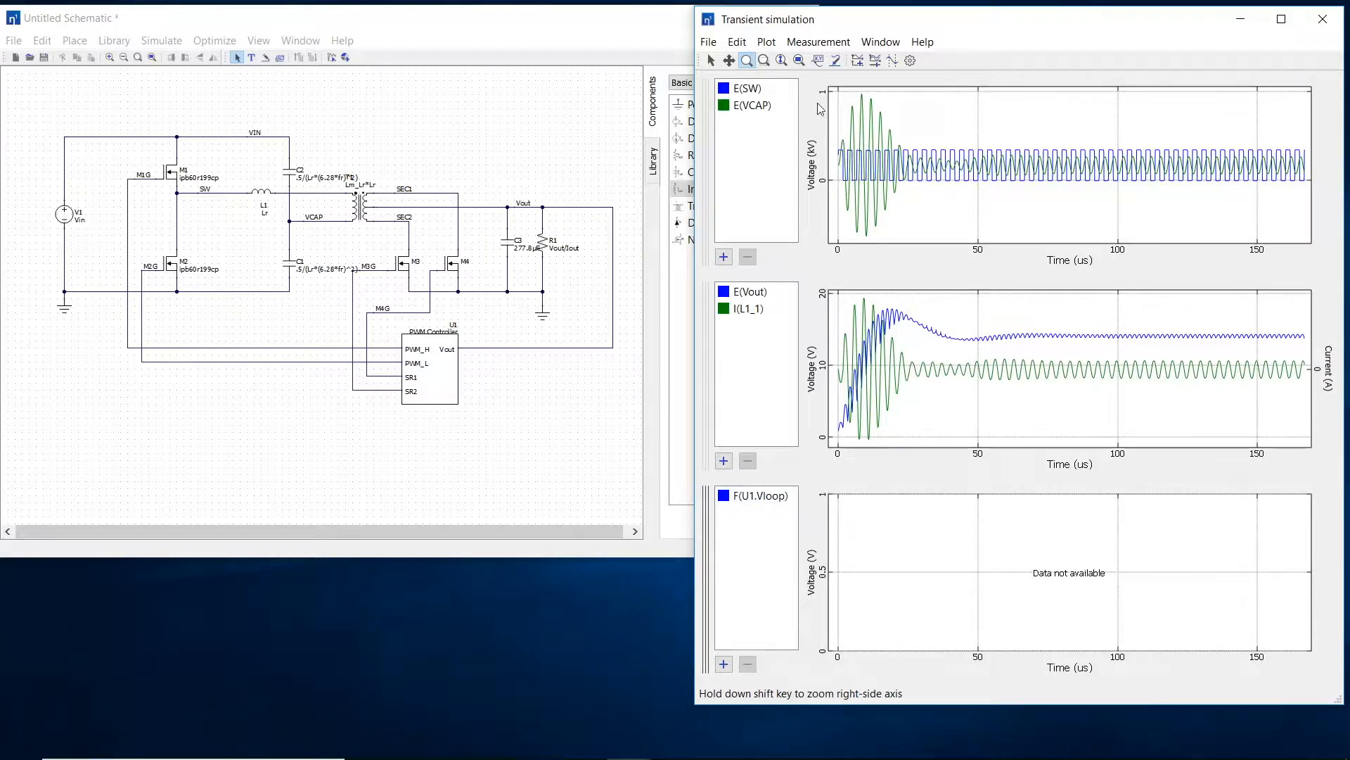
pyautogui.click(838, 62)
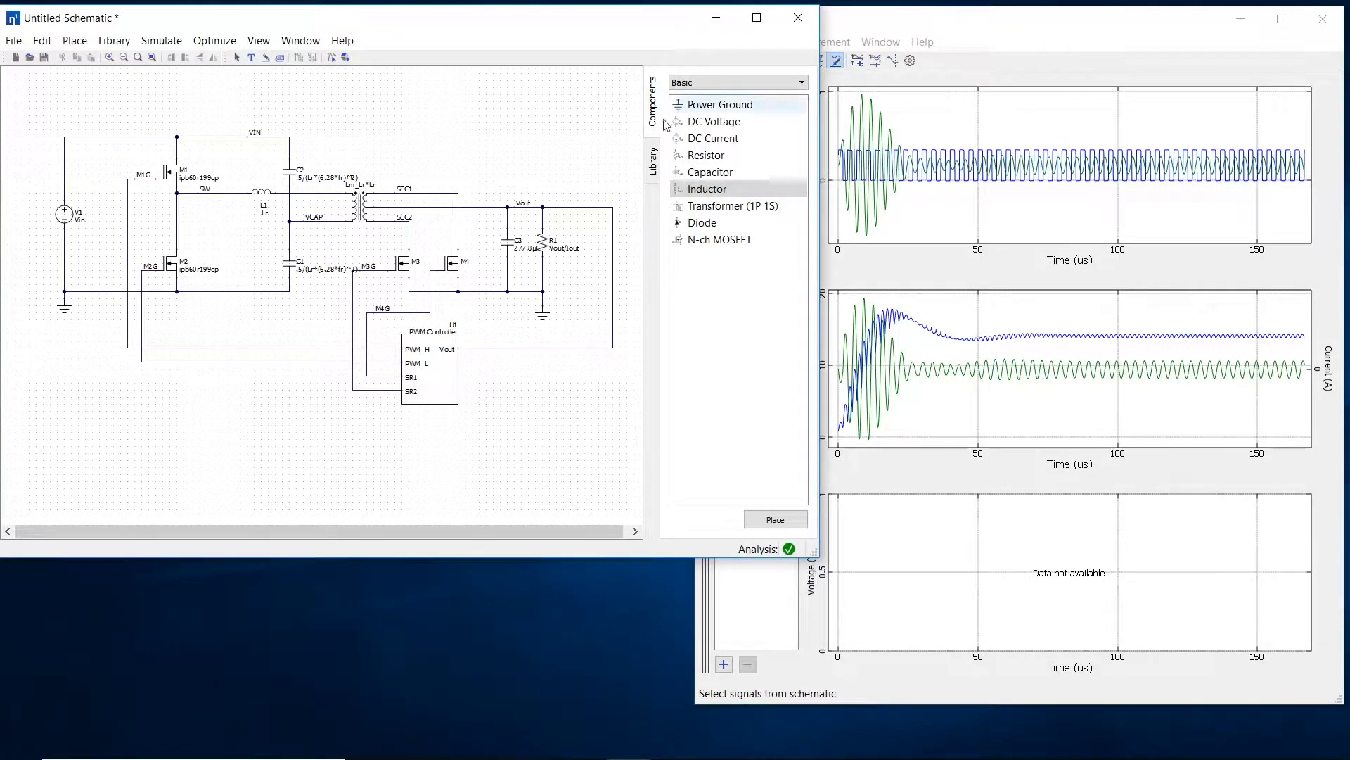
pyautogui.click(381, 361)
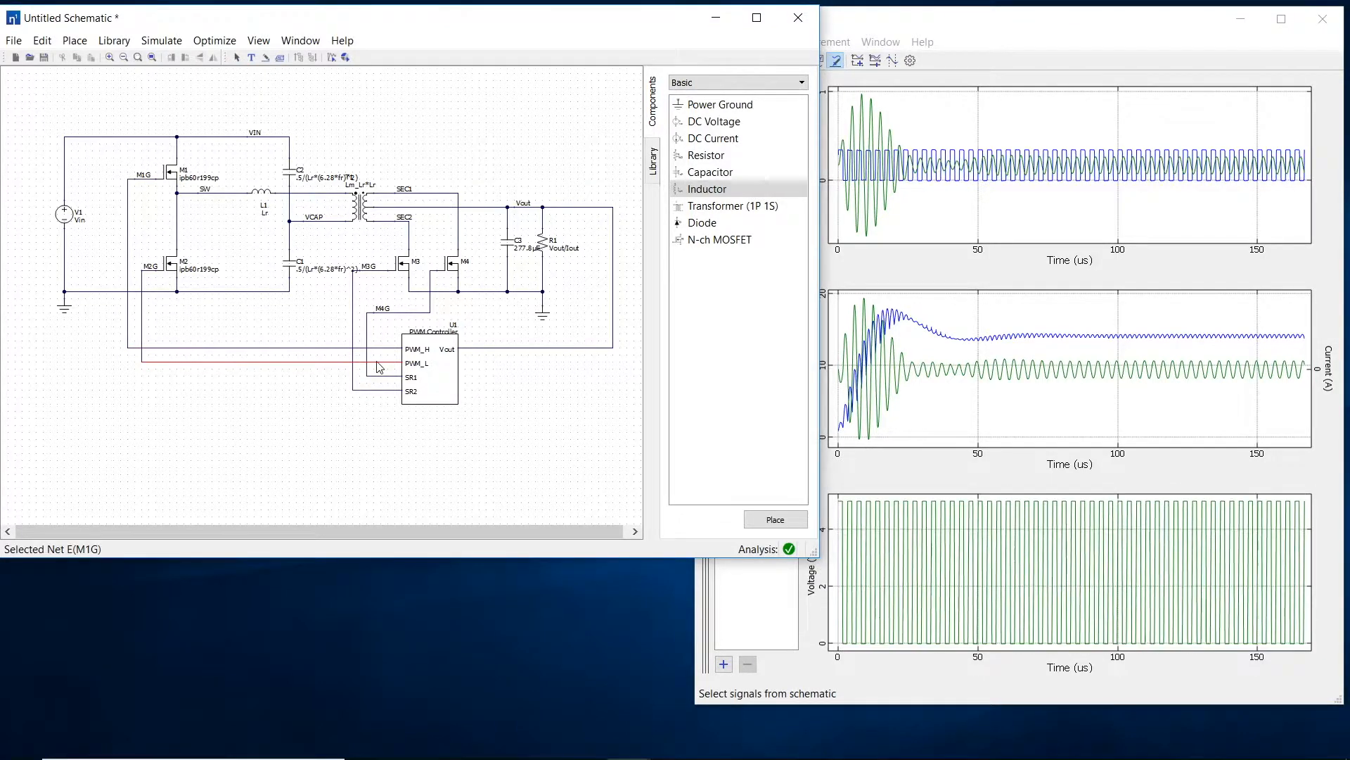
pyautogui.click(385, 377)
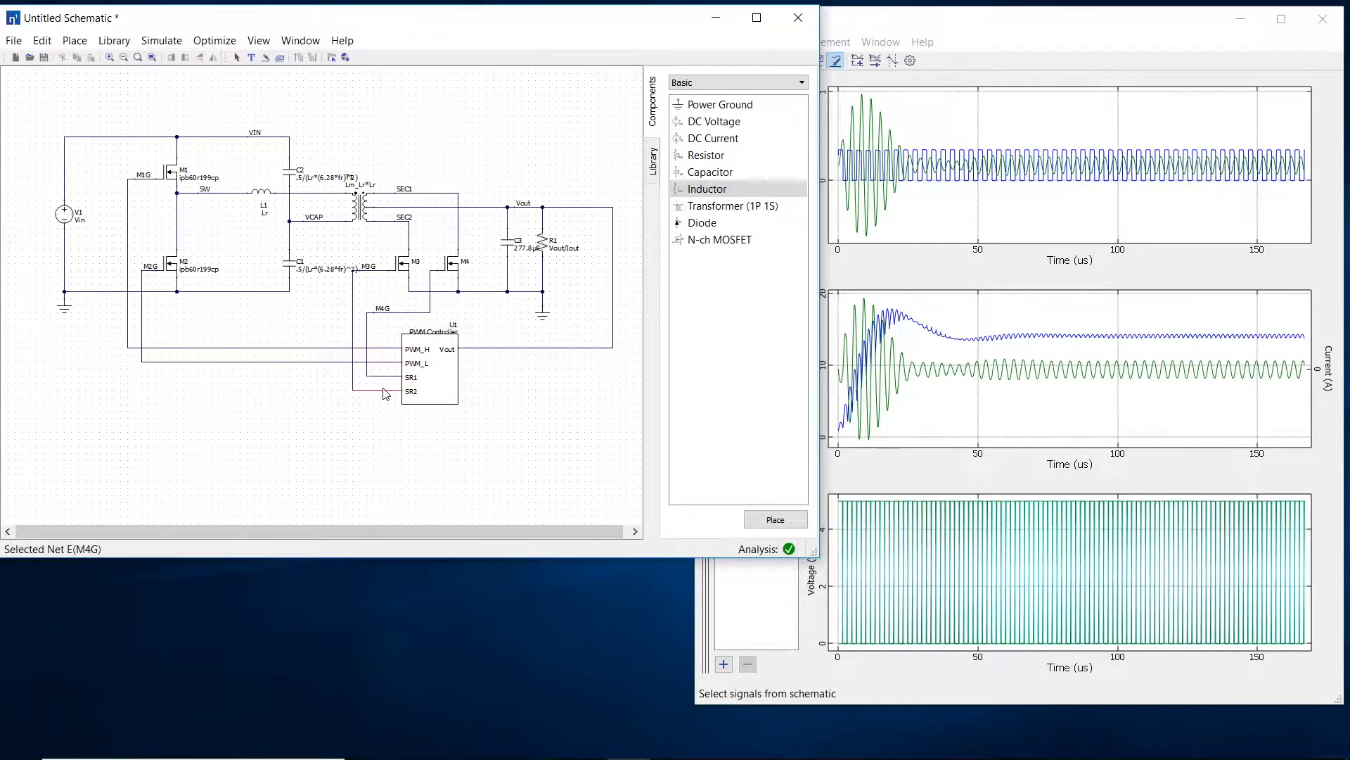
pyautogui.click(384, 390)
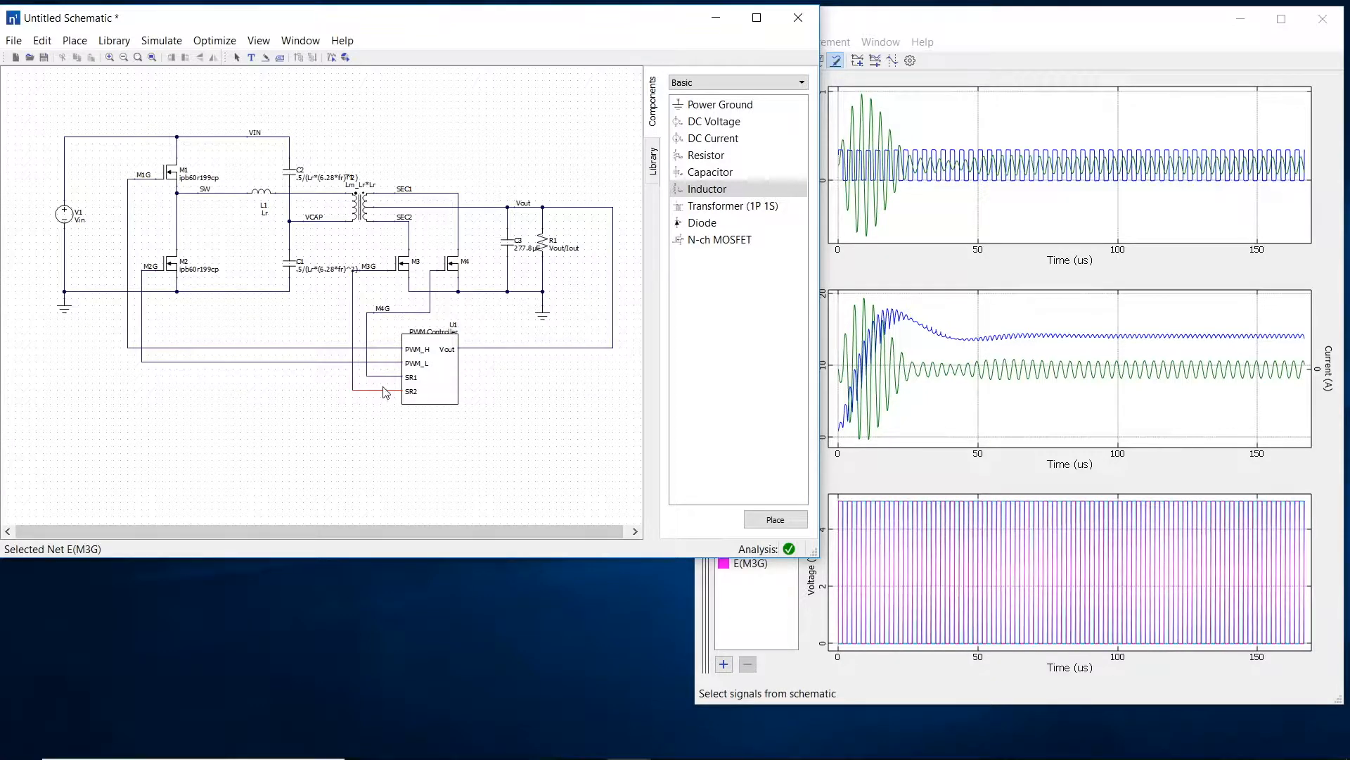
pyautogui.press('Escape')
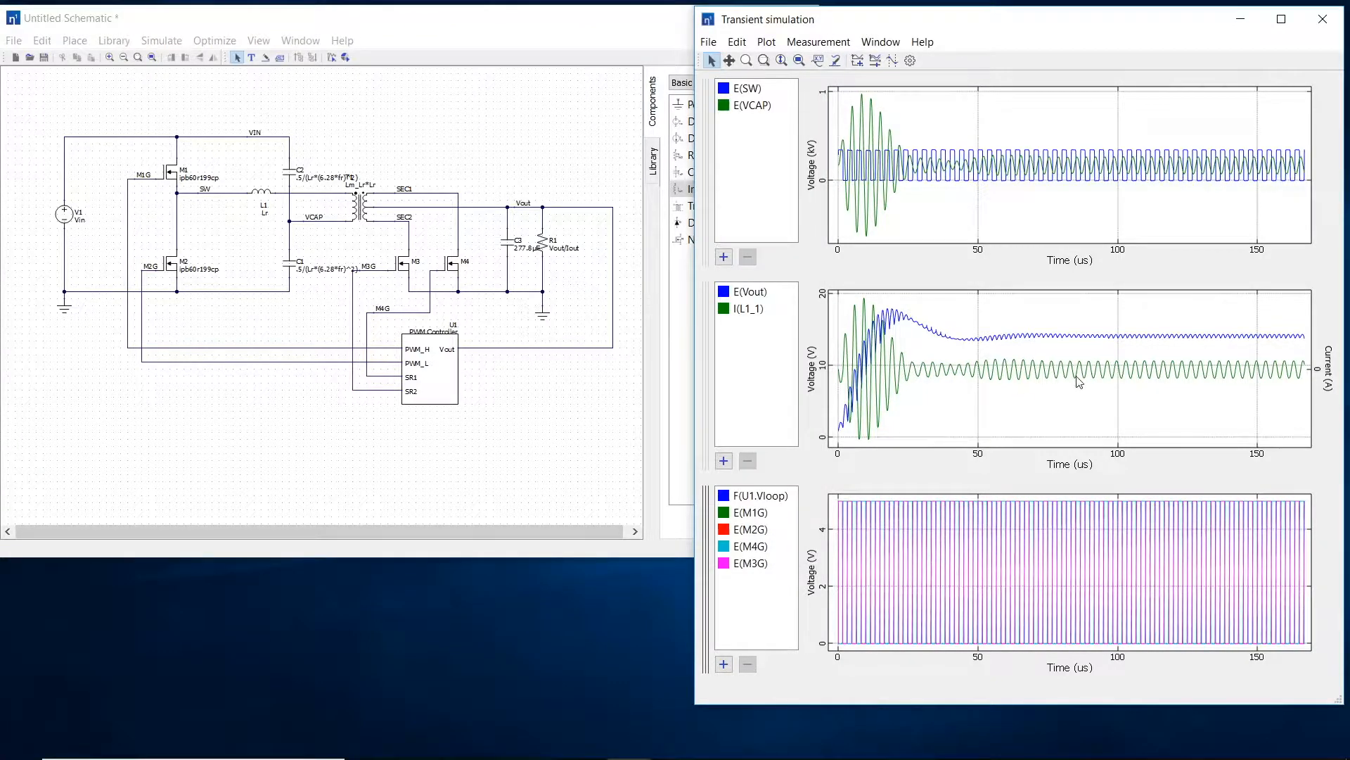
# Step: Zoom the waveforms to about 75 to 88 us and highlight the E(M3G) and E(M1G) traces to compare gate timing
pyautogui.click(764, 60)
pyautogui.moveTo(1048, 498); pyautogui.dragTo(1085, 647)
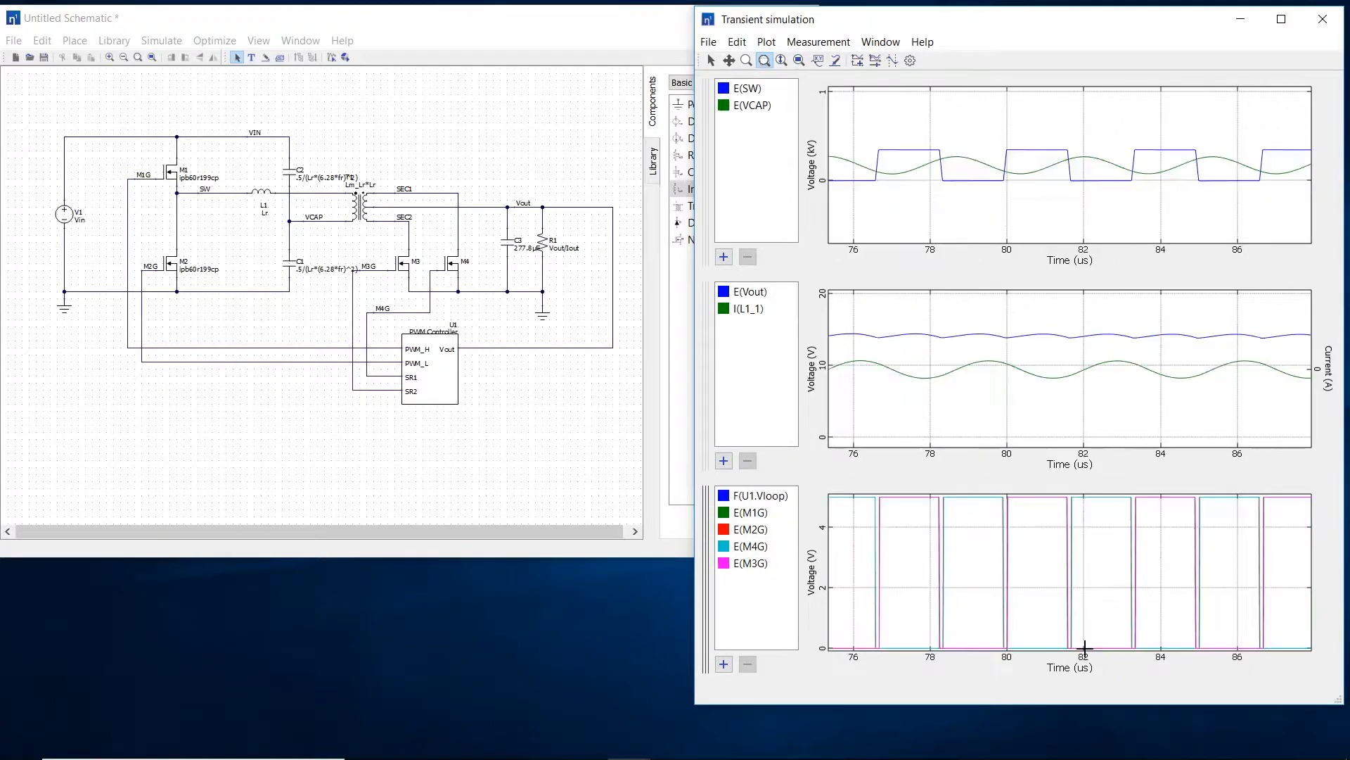
pyautogui.click(752, 563)
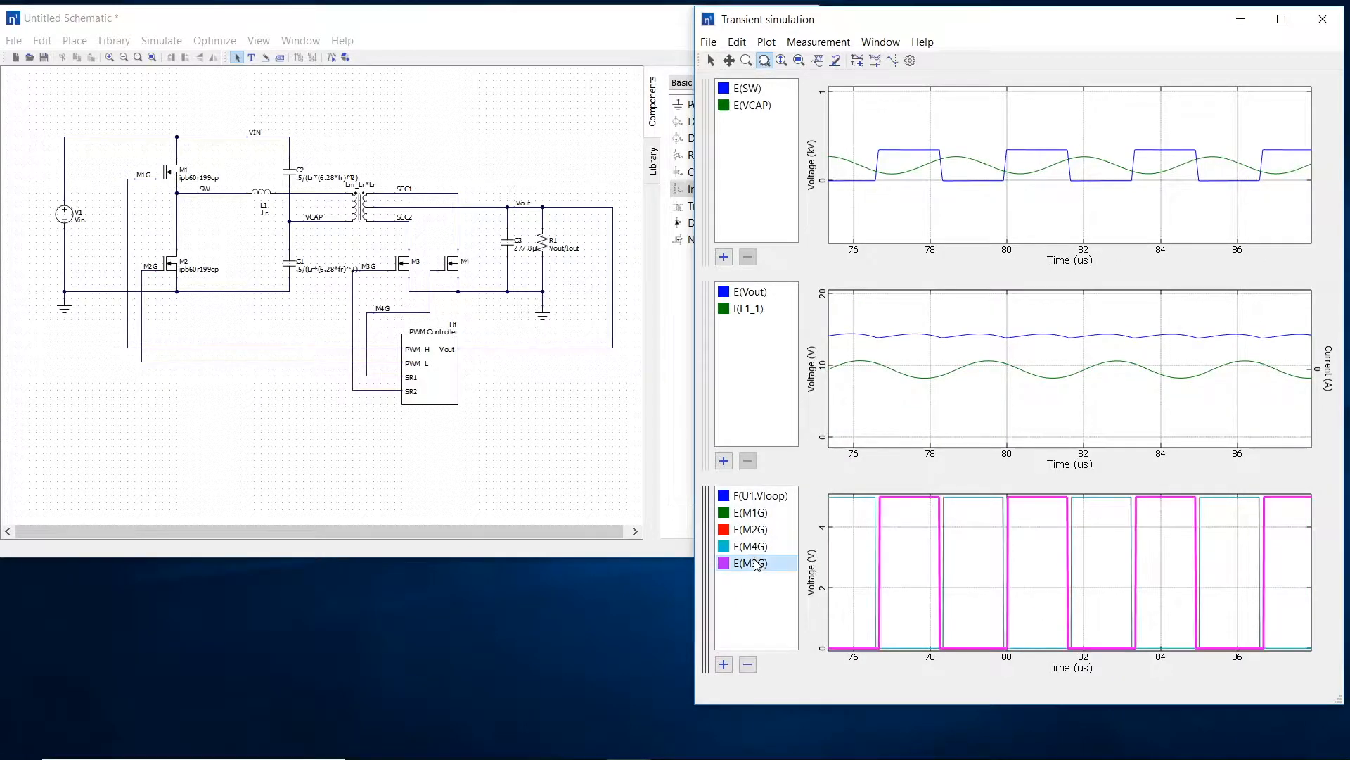
pyautogui.click(758, 519)
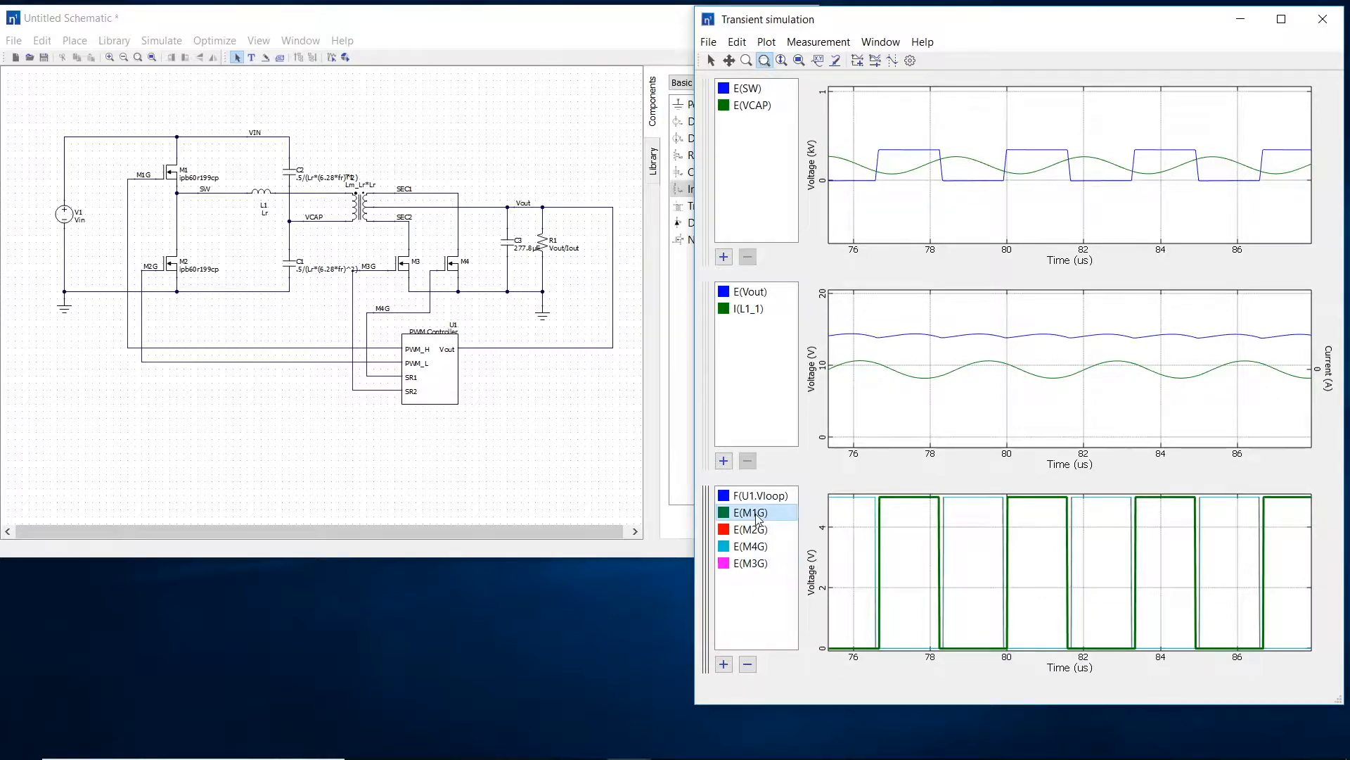
# Step: Highlight the E(M2G) and E(M4G) traces, examine the SW falling transition around 78.2 us, and restore the full time range
pyautogui.click(758, 530)
pyautogui.click(761, 547)
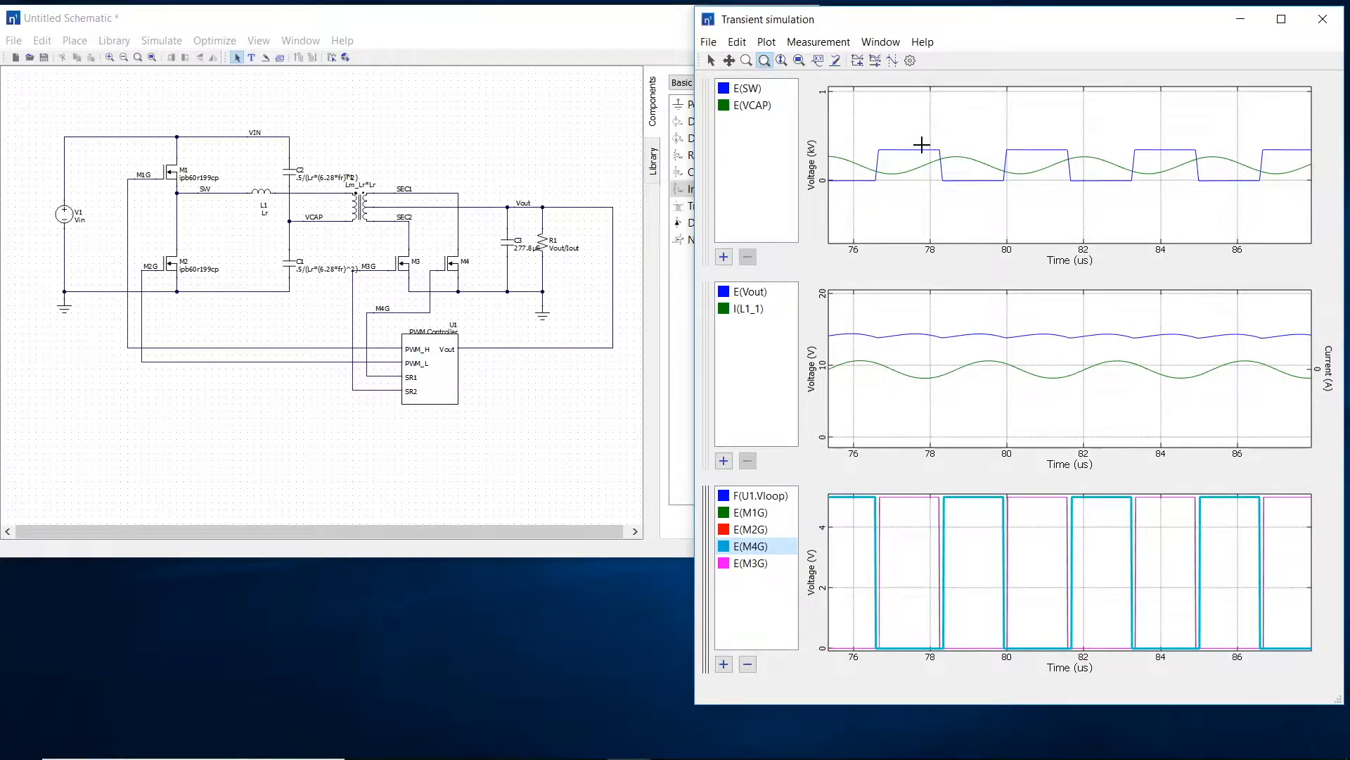
pyautogui.moveTo(929, 143); pyautogui.dragTo(958, 199)
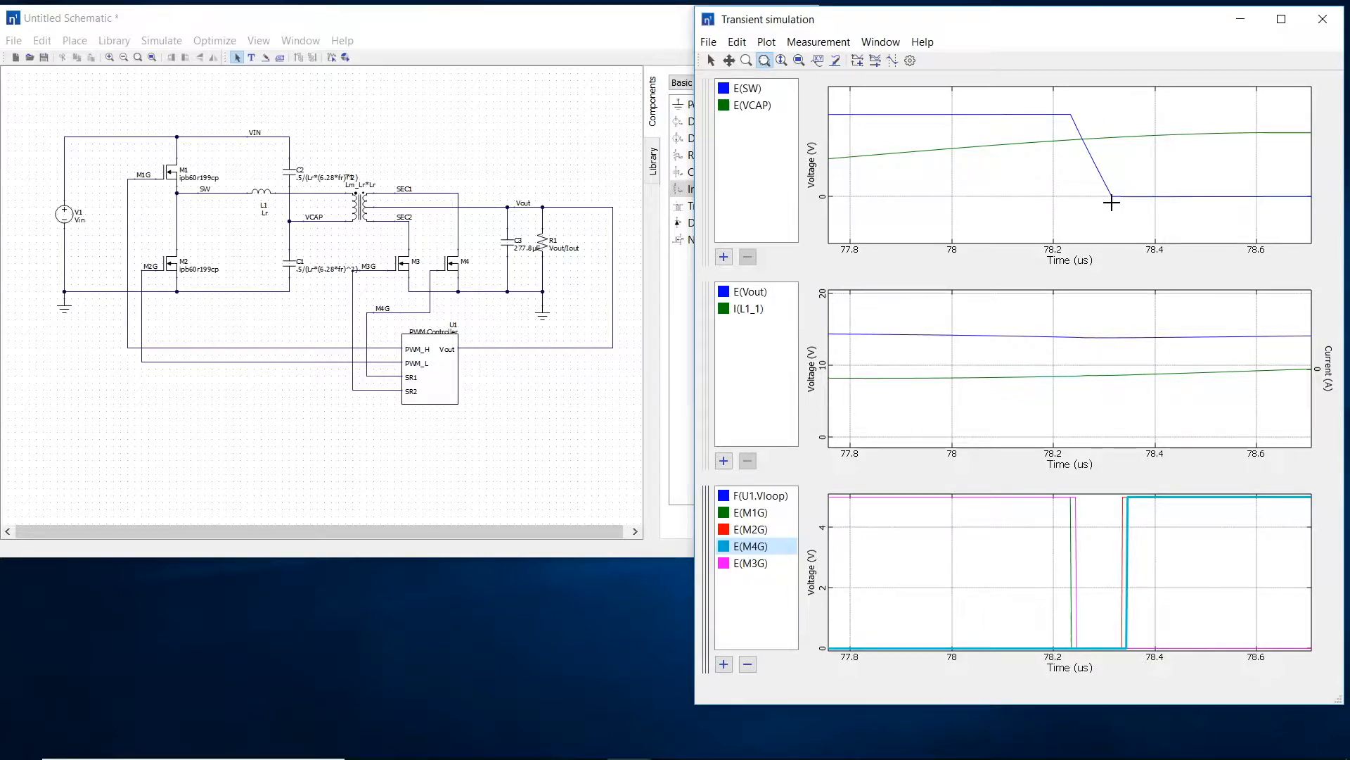
pyautogui.click(796, 65)
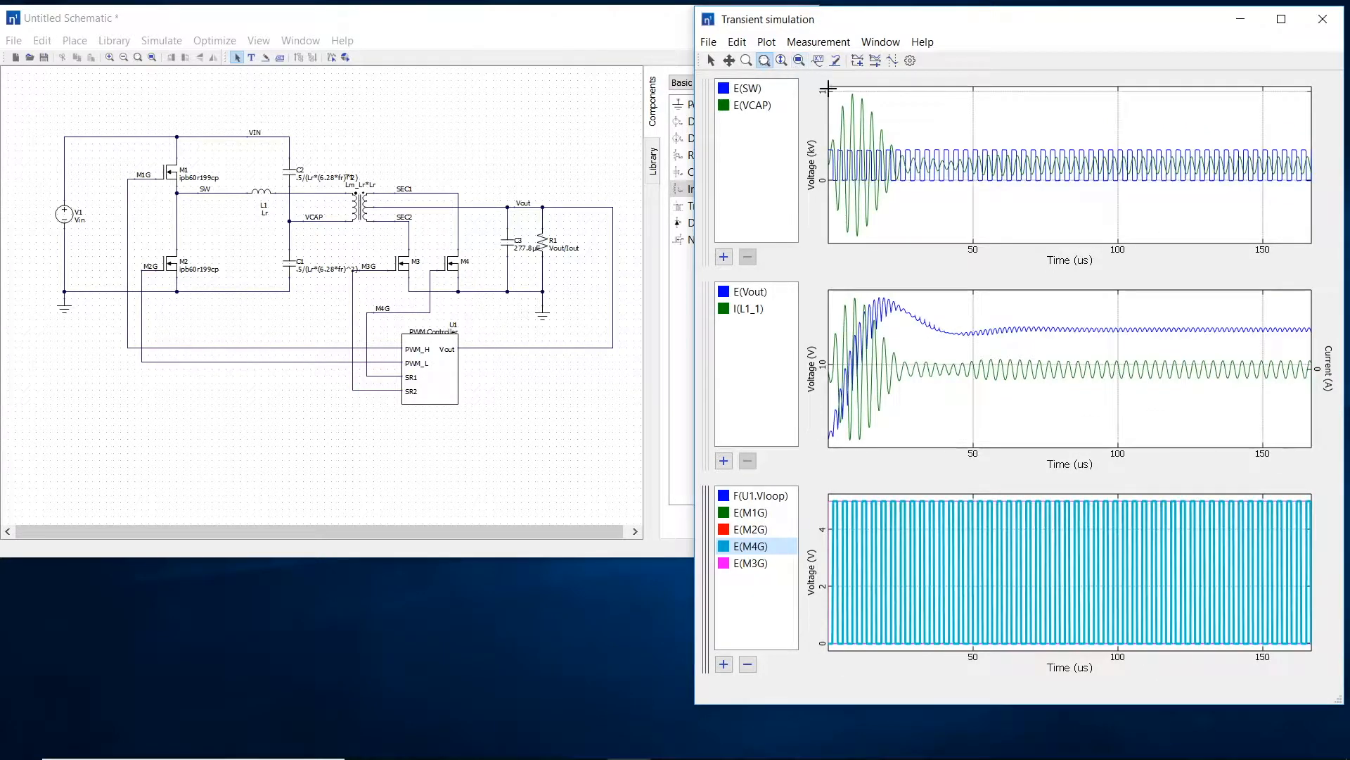
# Step: Show the variable sweep controls, sweep Vin around its nominal value, and adjust Iout to about 24.83
pyautogui.click(876, 65)
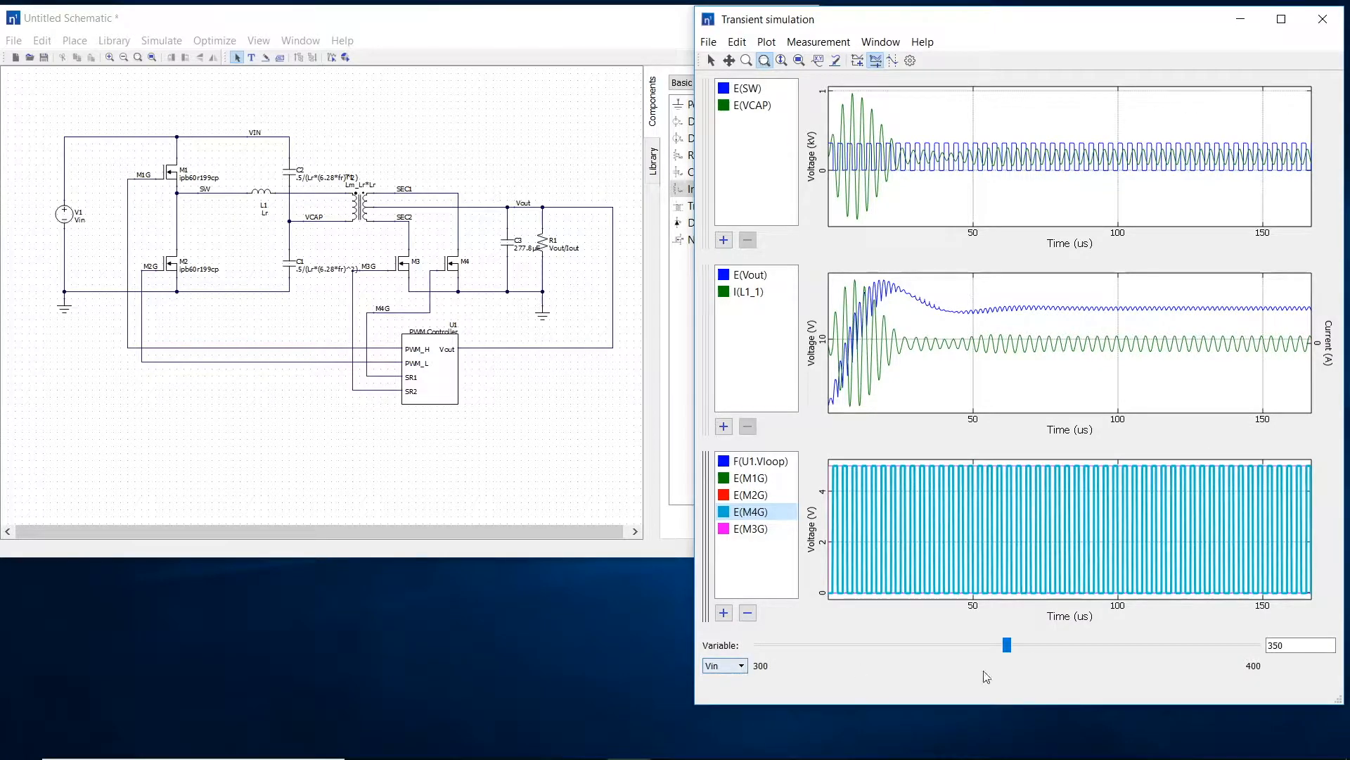
pyautogui.moveTo(1007, 645)
pyautogui.mouseDown()
pyautogui.moveTo(803, 658)
pyautogui.moveTo(1230, 653)
pyautogui.moveTo(1016, 665)
pyautogui.mouseUp()
pyautogui.click(723, 667)
pyautogui.click(717, 693)
pyautogui.moveTo(1004, 645)
pyautogui.mouseDown()
pyautogui.moveTo(816, 647)
pyautogui.moveTo(1127, 645)
pyautogui.moveTo(1003, 657)
pyautogui.mouseUp()
# Step: Switch the swept variable to fsw and lower it to about 262.7k
pyautogui.click(743, 667)
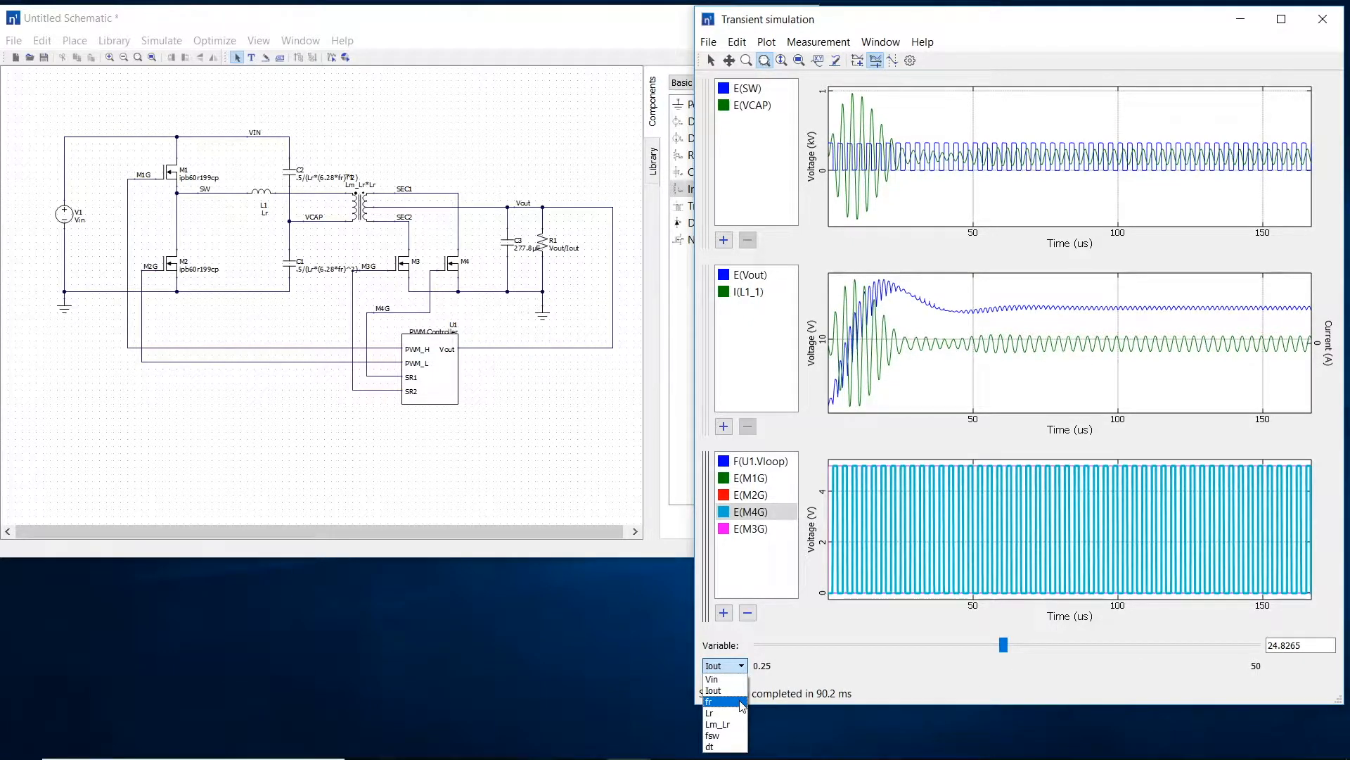
pyautogui.click(733, 736)
pyautogui.moveTo(969, 645); pyautogui.dragTo(914, 675)
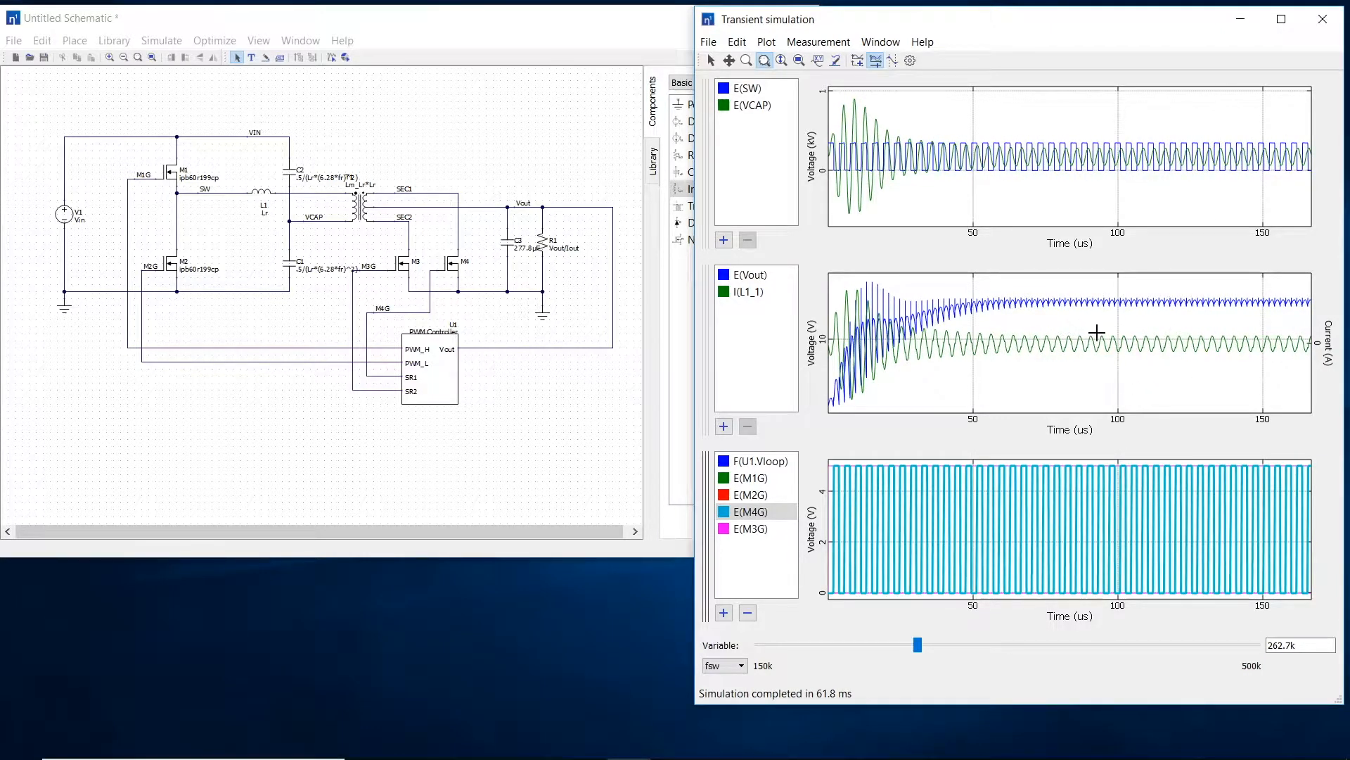
# Step: Recolor the I(L1_1) waveform red and move it from the second plot into the E(SW) and E(VCAP) plot
pyautogui.click(754, 292)
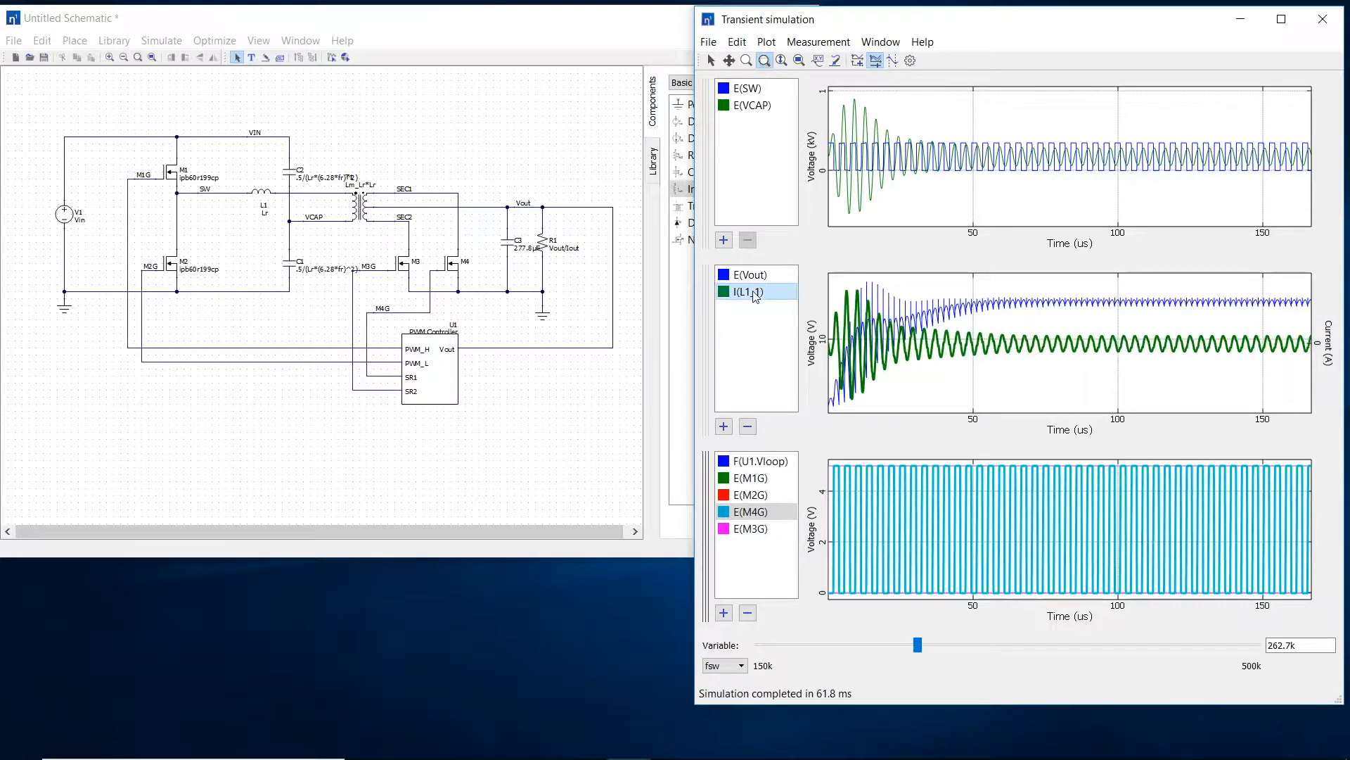
pyautogui.doubleClick(754, 292)
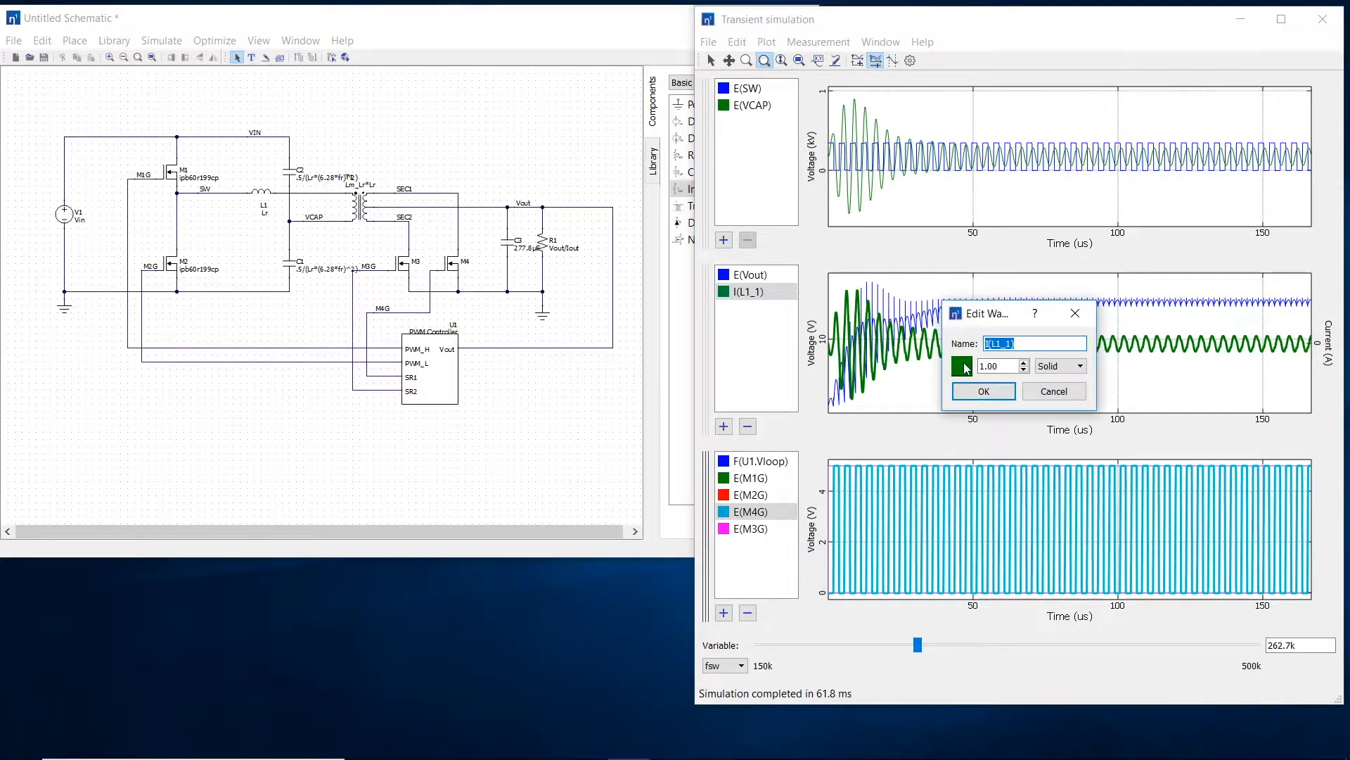
pyautogui.click(965, 367)
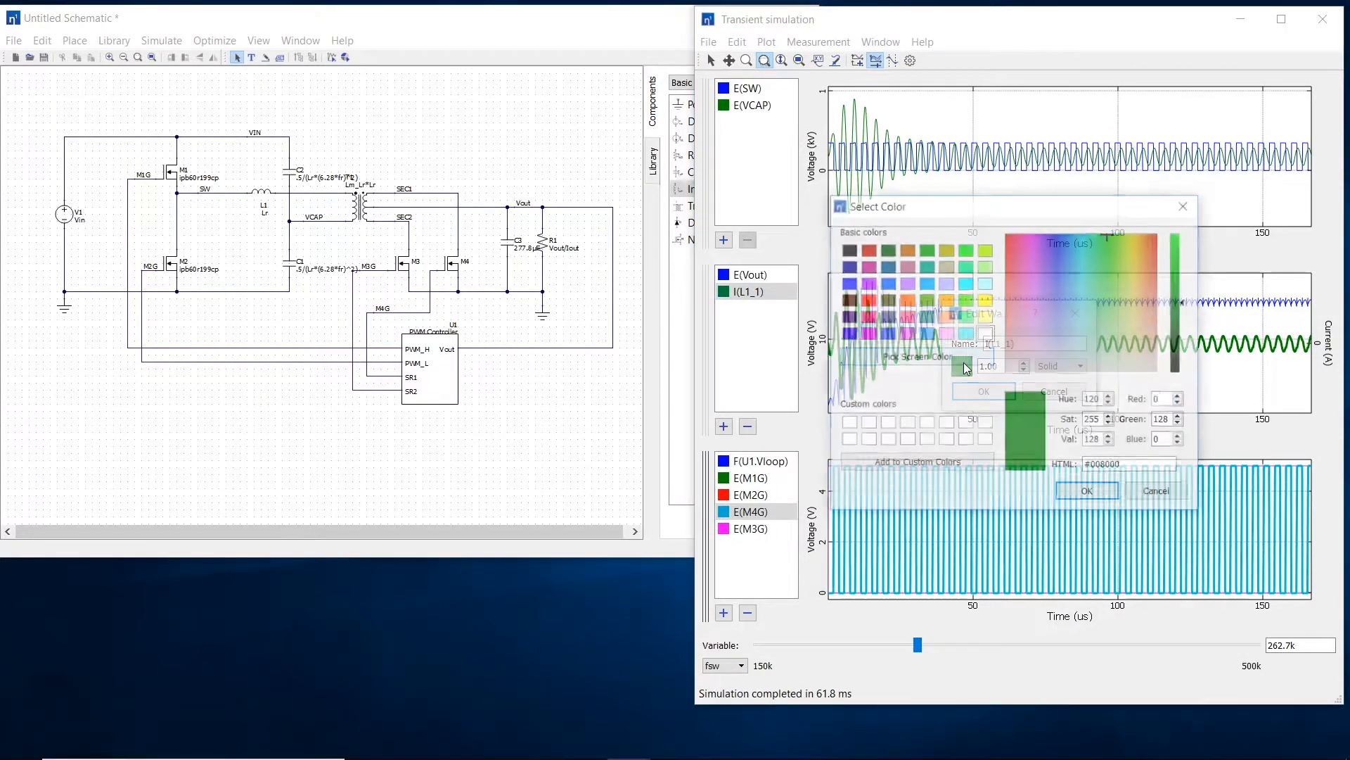
pyautogui.click(872, 302)
pyautogui.click(1089, 493)
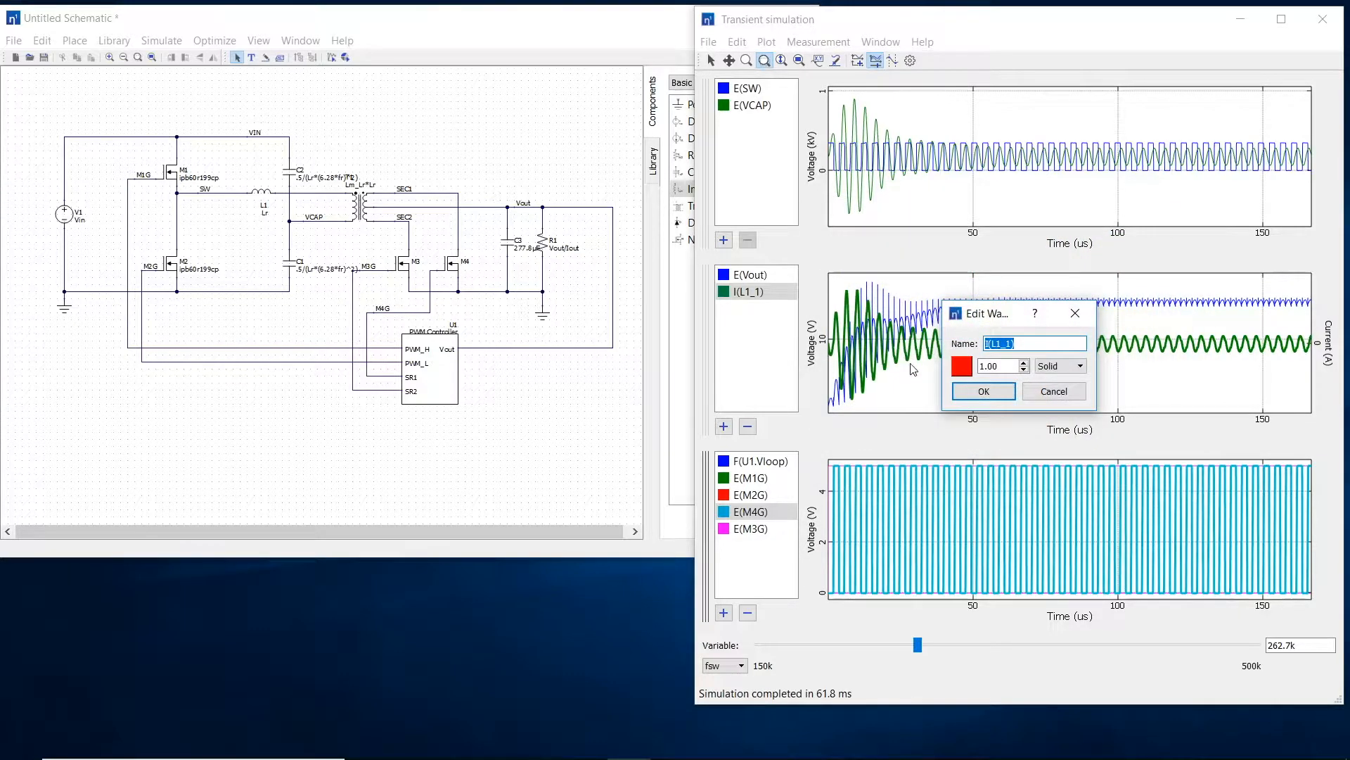
pyautogui.click(984, 391)
pyautogui.moveTo(740, 294); pyautogui.dragTo(739, 124)
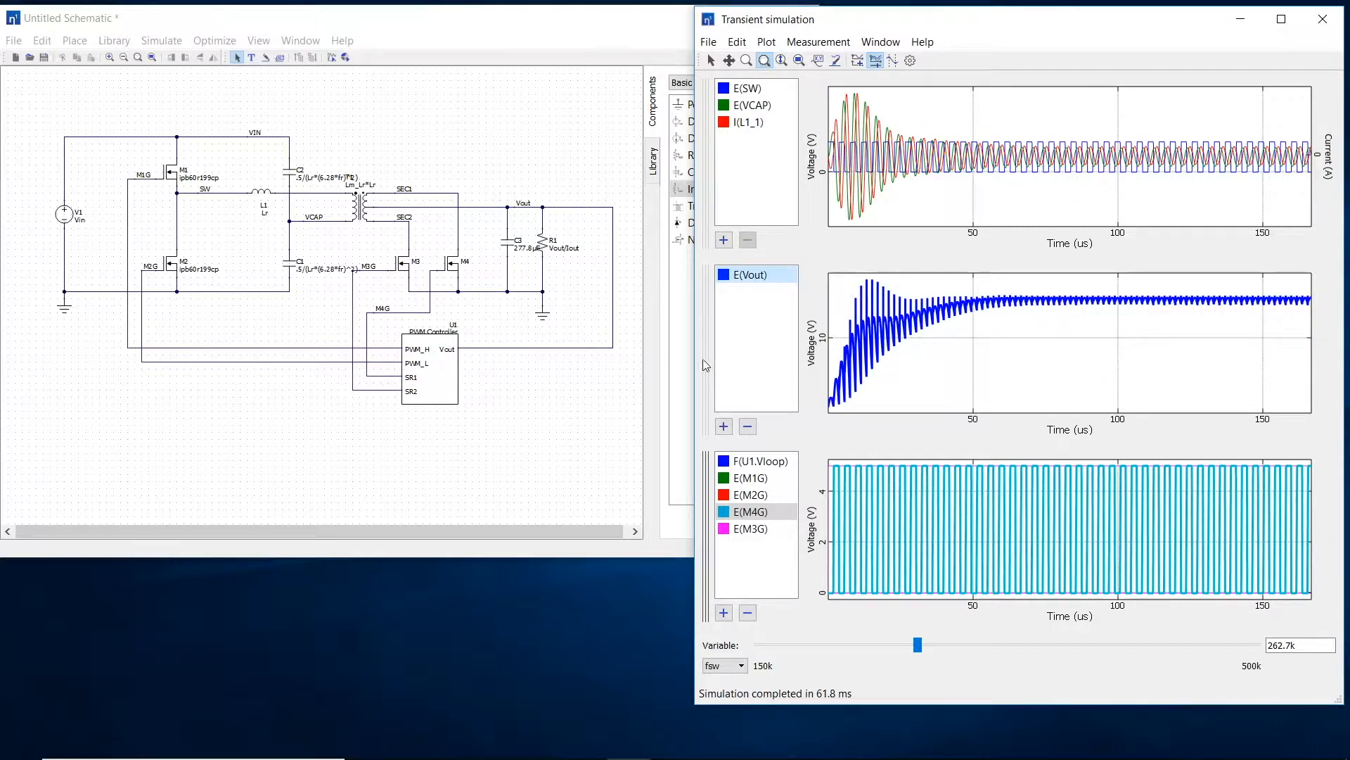
# Step: Add the transformer secondary currents I(T1,S3) and I(T1,S1) from the schematic to the E(Vout) plot
pyautogui.click(835, 61)
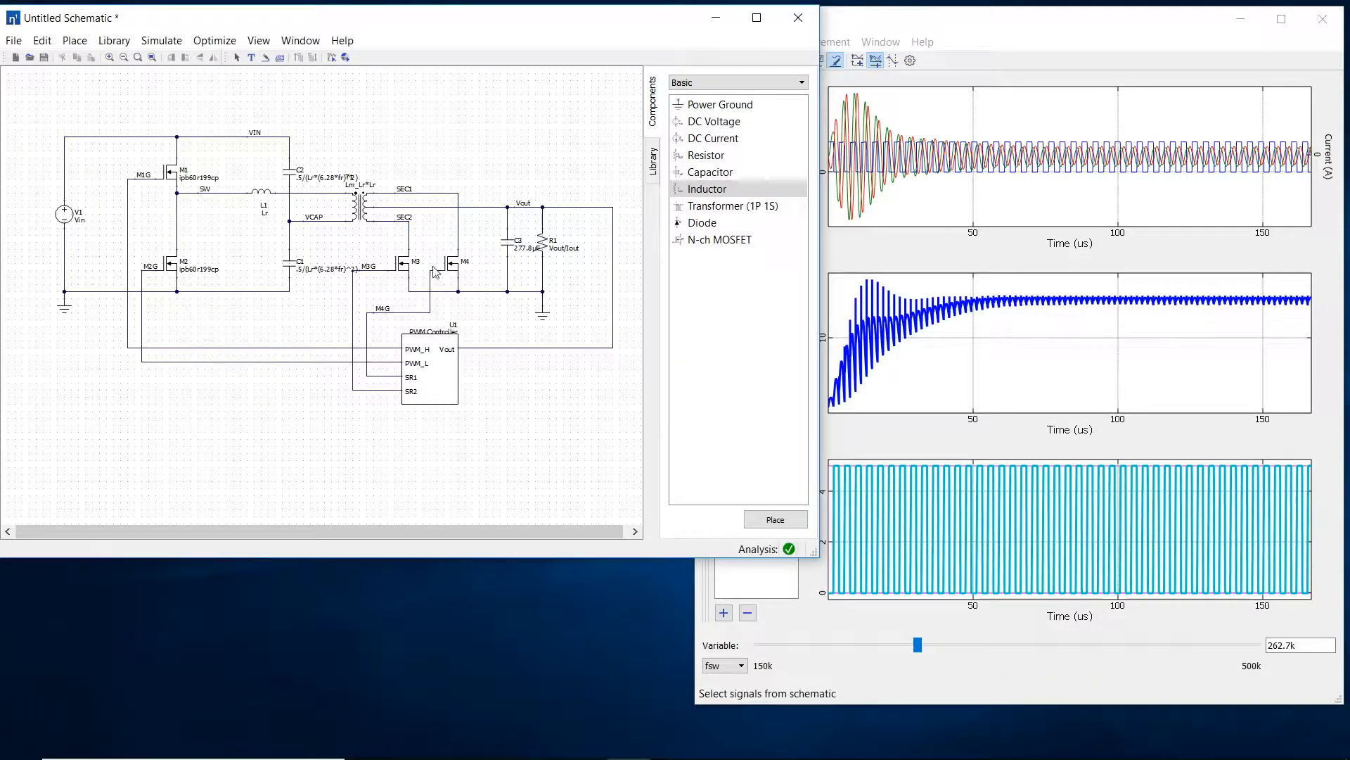
pyautogui.click(377, 228)
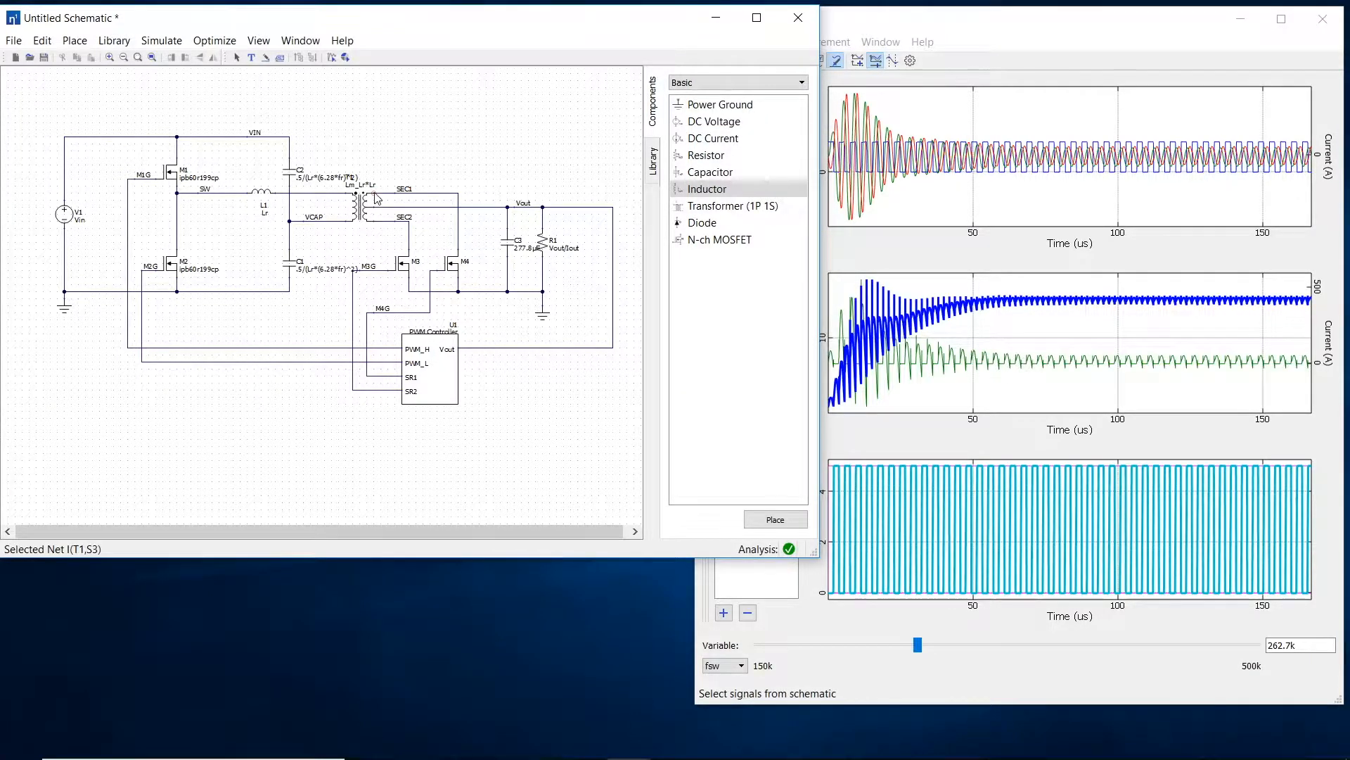
pyautogui.click(377, 199)
pyautogui.press('Escape')
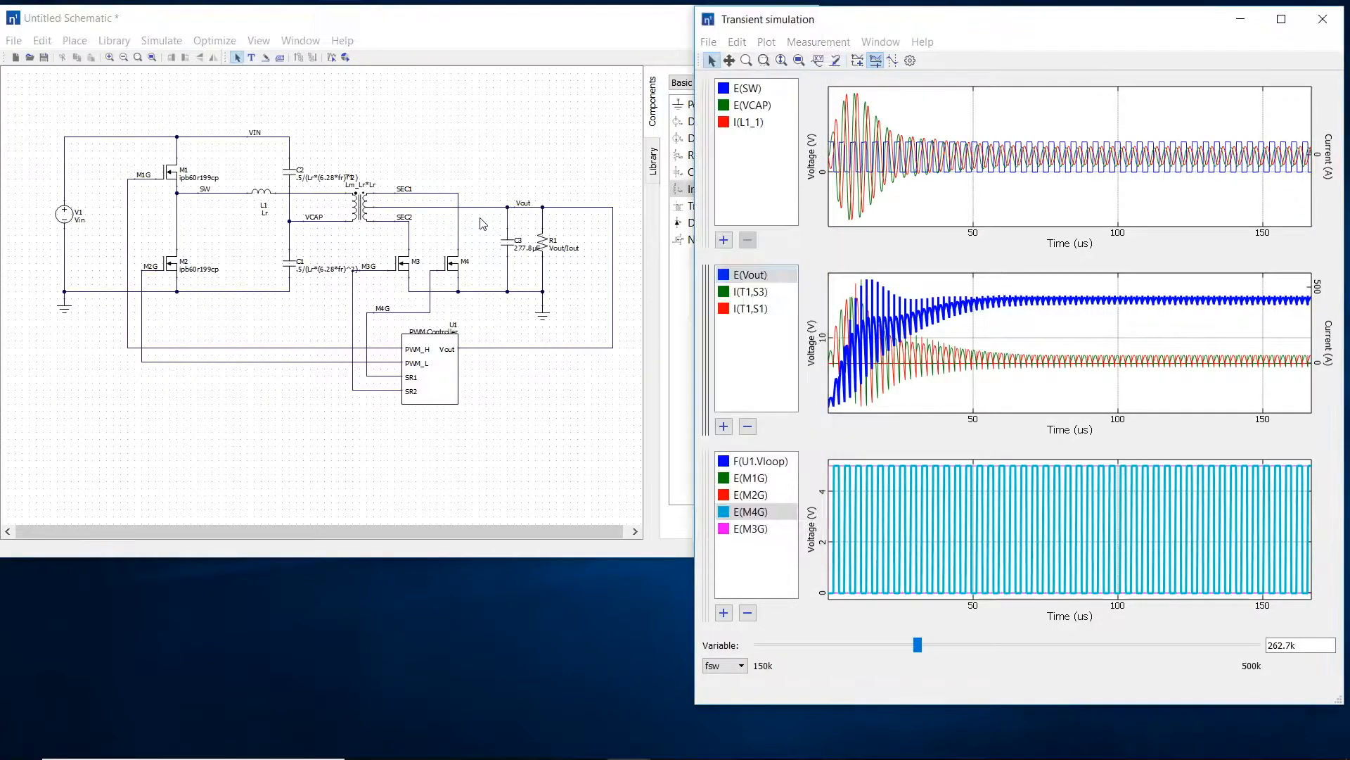
# Step: Zoom the secondary current waveforms to about 110 to 120 us and raise fsw to about 290.35k
pyautogui.click(764, 60)
pyautogui.moveTo(1117, 344); pyautogui.dragTo(1219, 374)
pyautogui.moveTo(968, 318); pyautogui.dragTo(1101, 397)
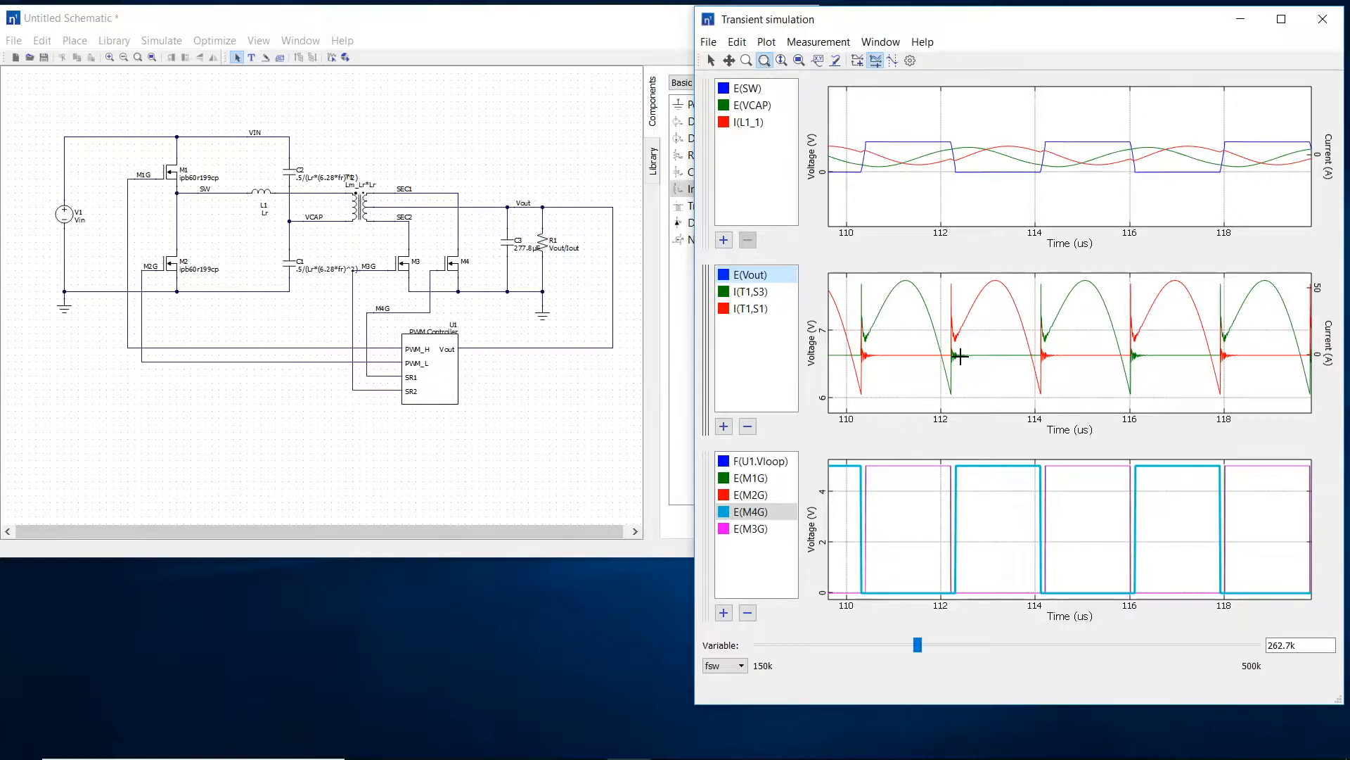
pyautogui.moveTo(927, 651); pyautogui.dragTo(960, 657)
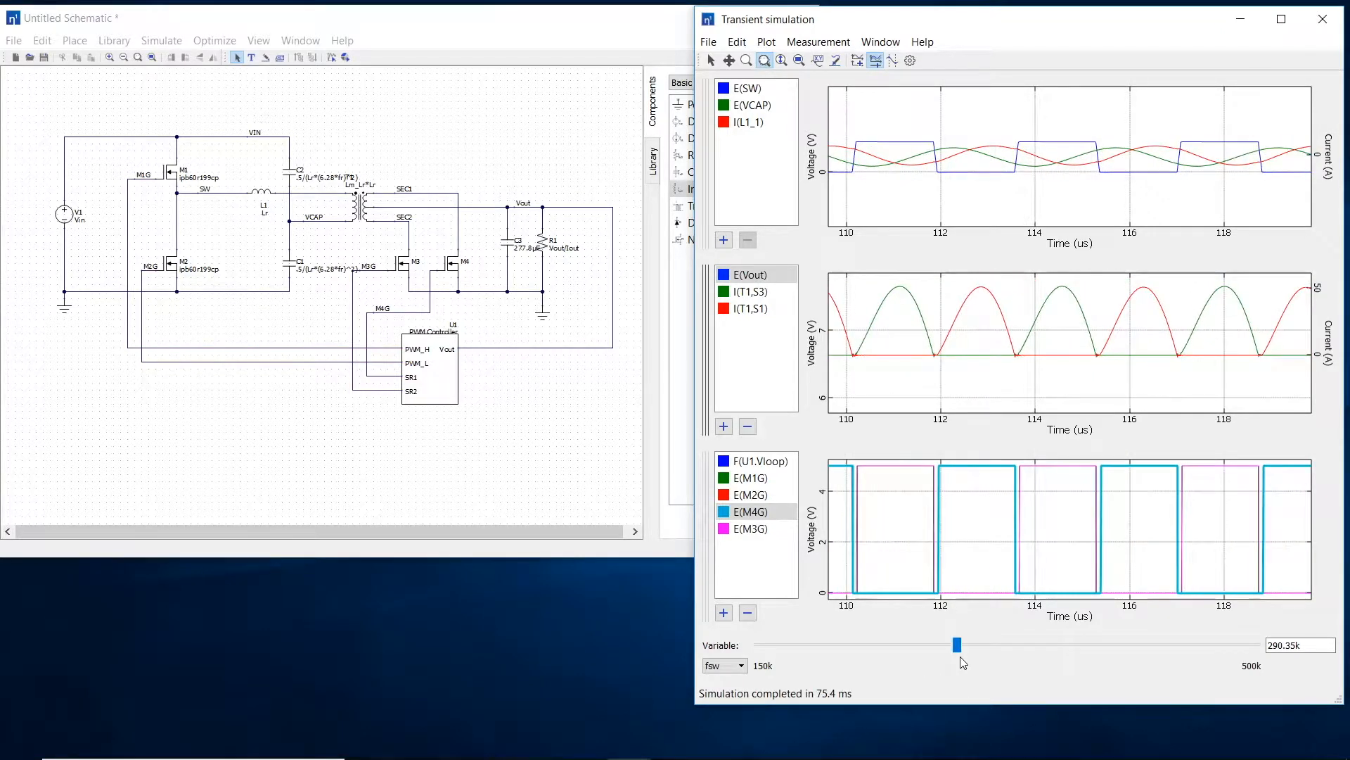
# Step: Add a design variable t_srmax described as "Maximum SR on-time" with a value of 2u
pyautogui.click(159, 41)
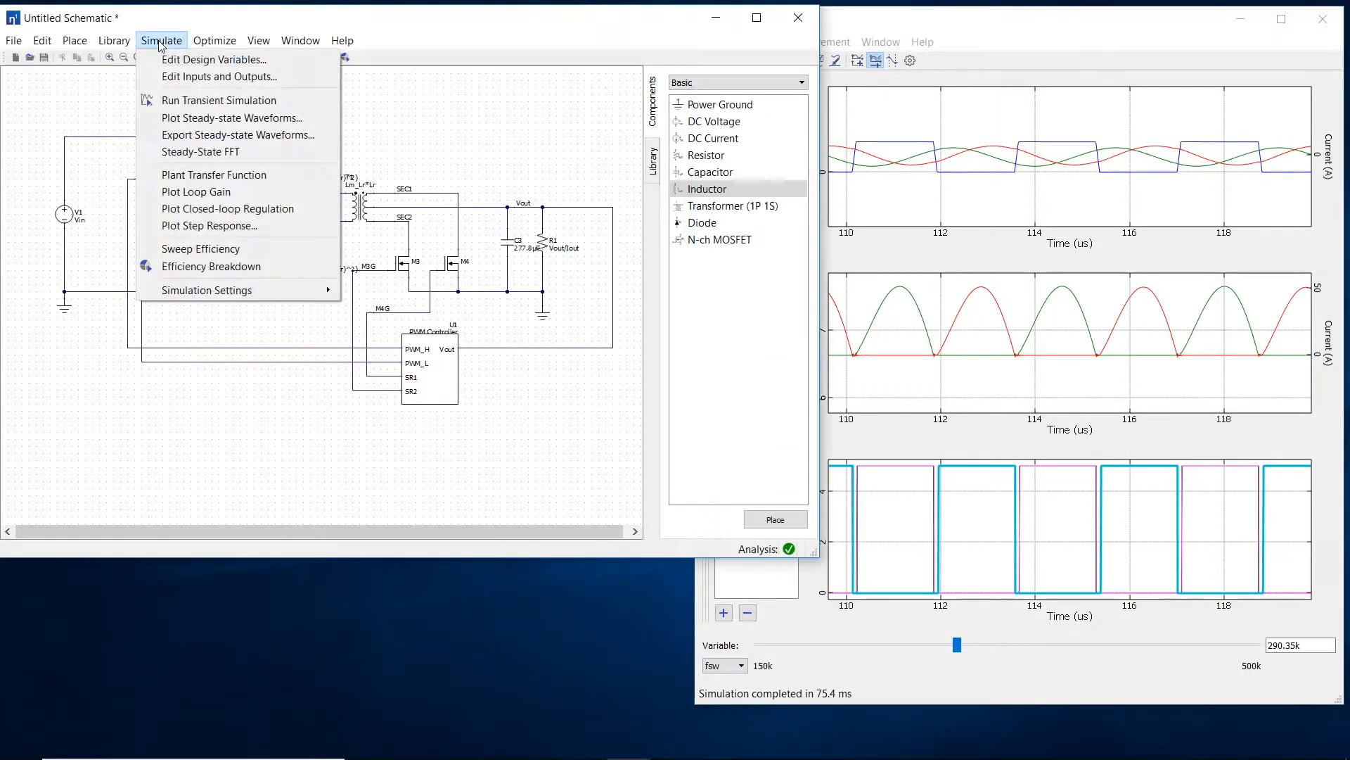
pyautogui.click(166, 59)
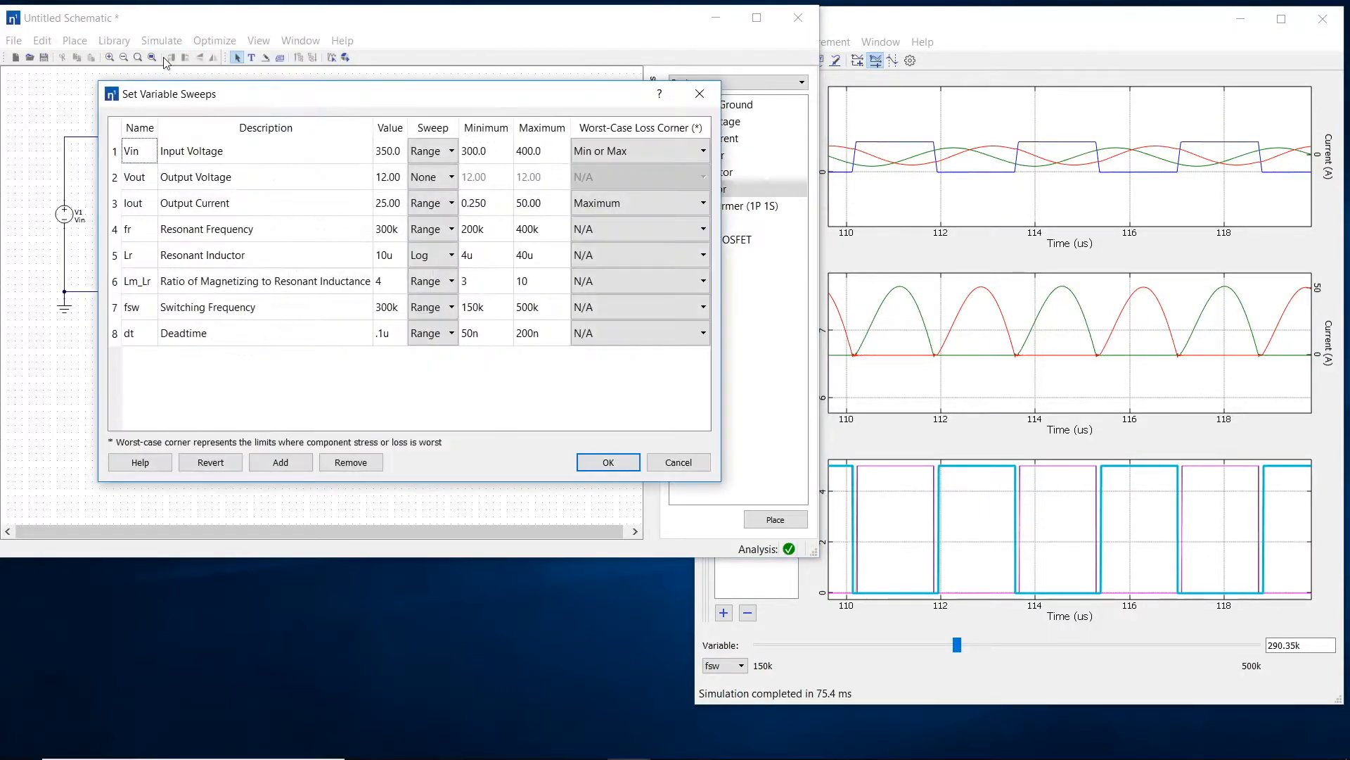
pyautogui.click(280, 462)
pyautogui.click(138, 360)
pyautogui.write('t_srmax')
pyautogui.press('Tab')
pyautogui.write('MAX')
pyautogui.press('BackSpace')
pyautogui.press('BackSpace')
pyautogui.write('ax')
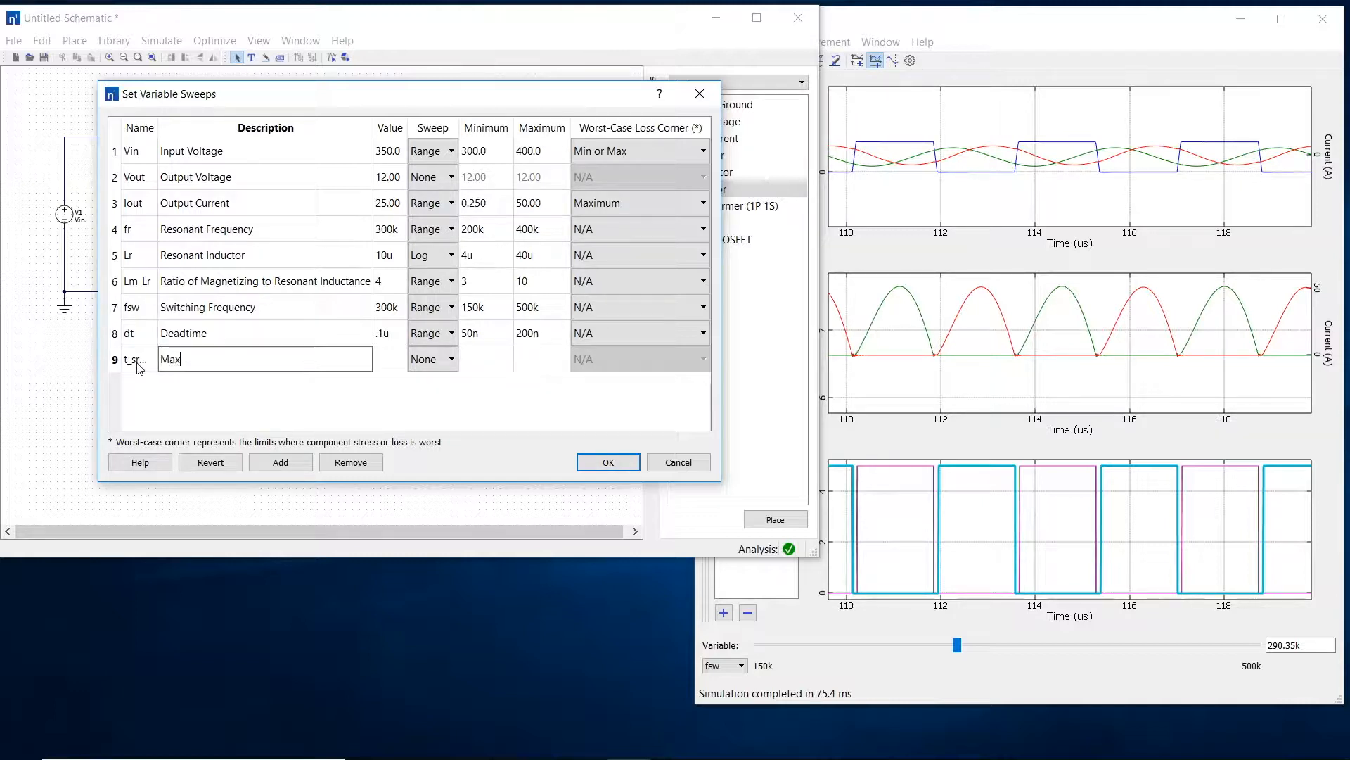
pyautogui.write('imum SR on-time')
pyautogui.press('Tab')
pyautogui.write('2u')
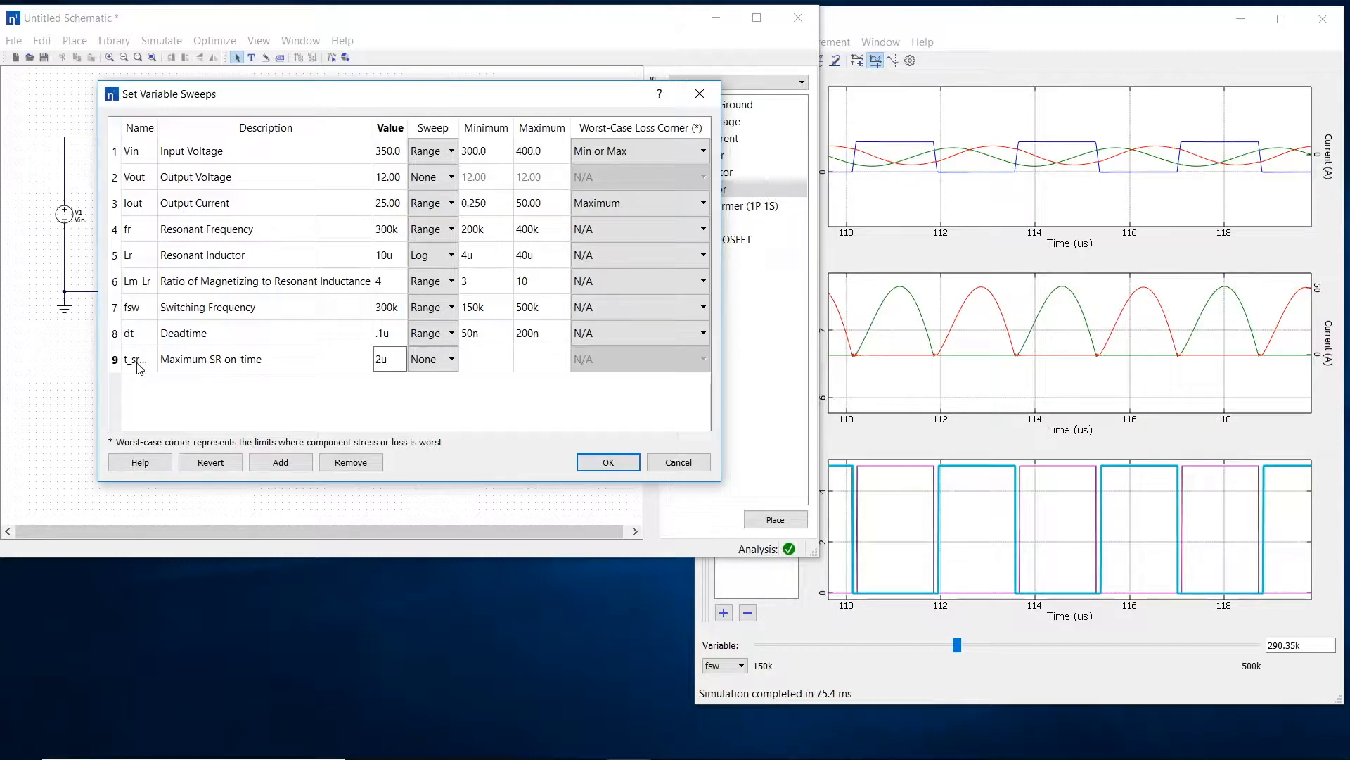
# Step: Give t_srmax a Range sweep from .5u to 3u and apply the variable settings
pyautogui.click(452, 360)
pyautogui.click(437, 401)
pyautogui.click(484, 361)
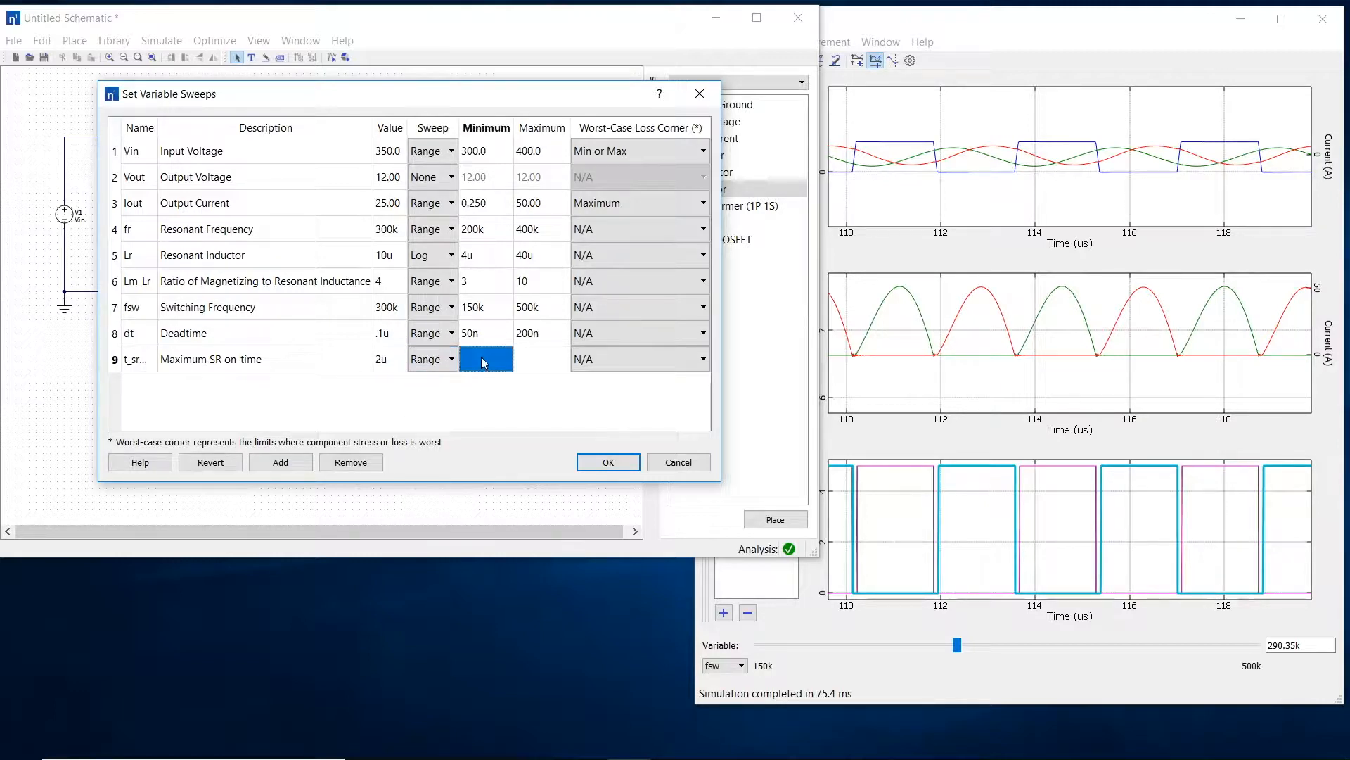
pyautogui.write('.5u')
pyautogui.press('Tab')
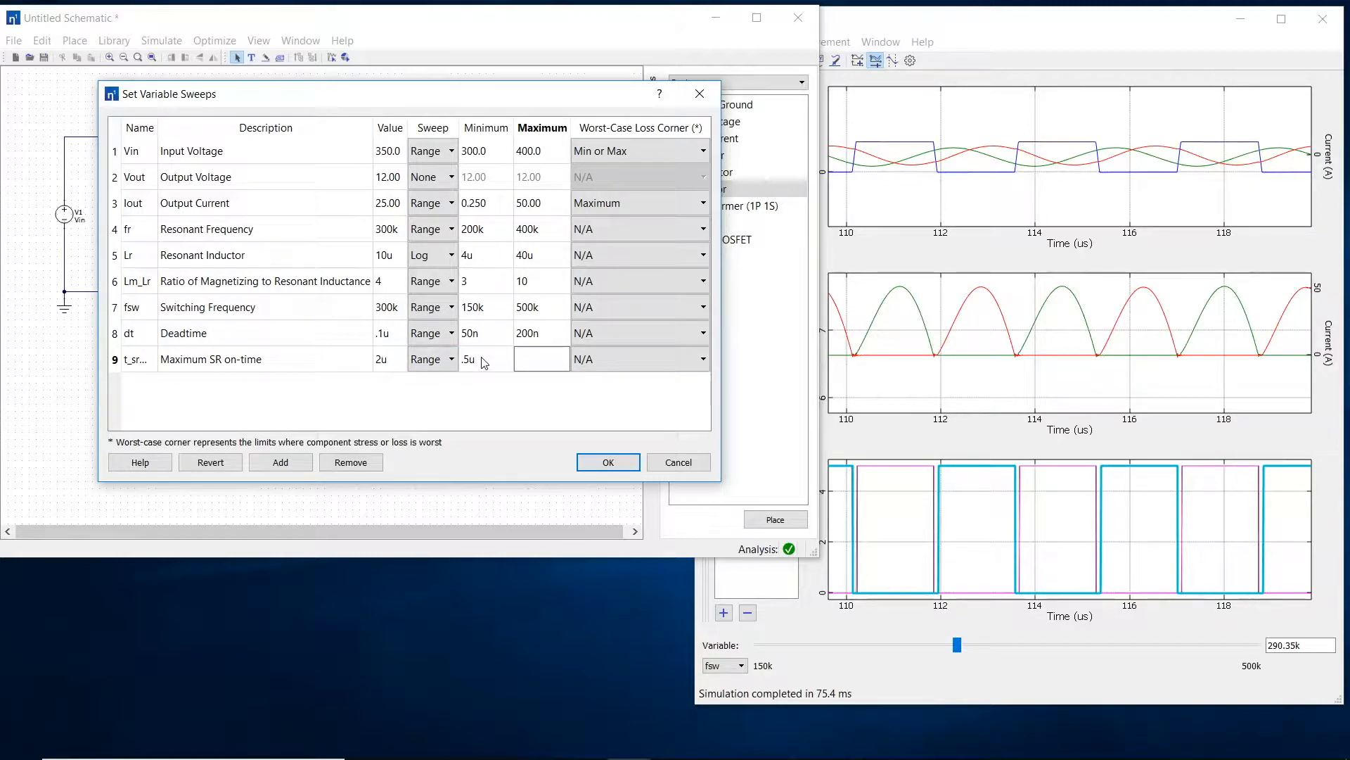
pyautogui.write('3u')
pyautogui.click(607, 462)
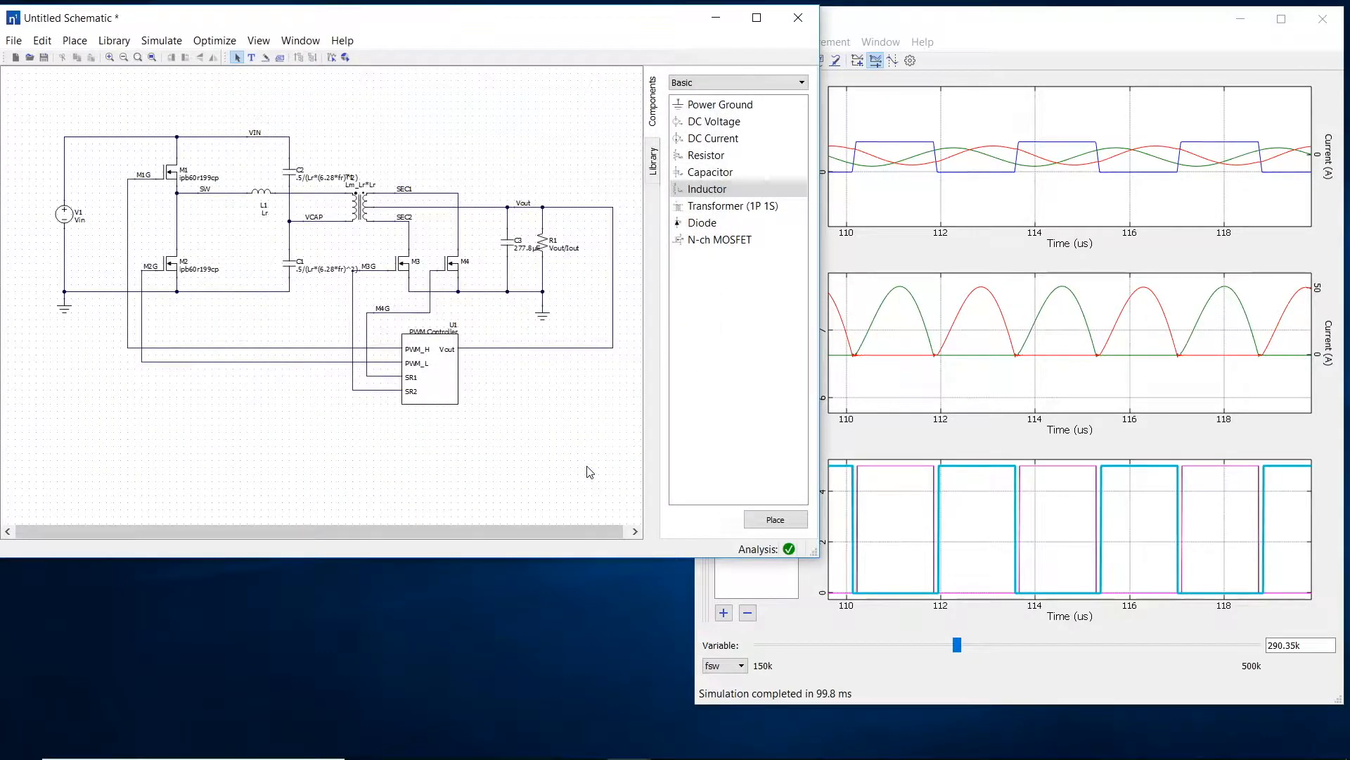
# Step: Add an OR constraint to the controller's SR2 falling edge 1: a delay of t_srmax after SR2 rising edge 1
pyautogui.doubleClick(452, 405)
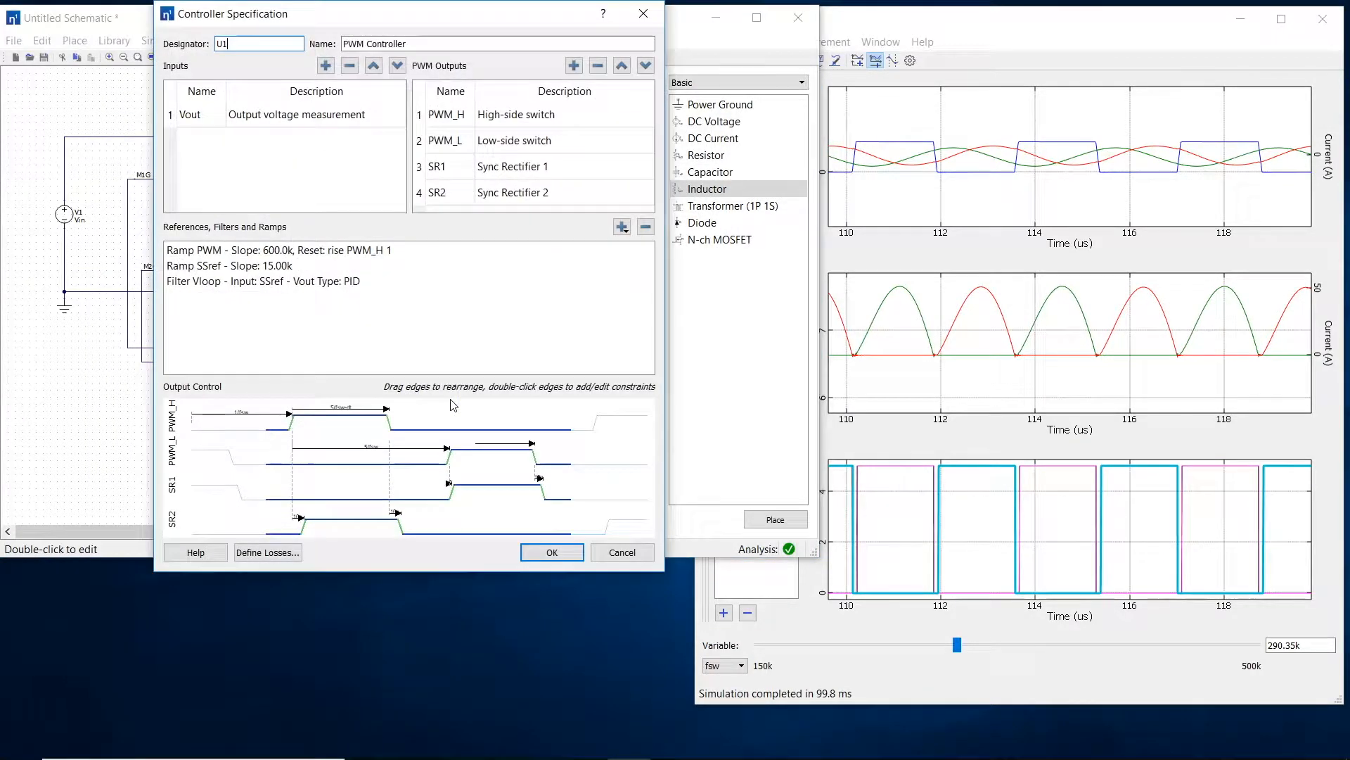
pyautogui.doubleClick(401, 521)
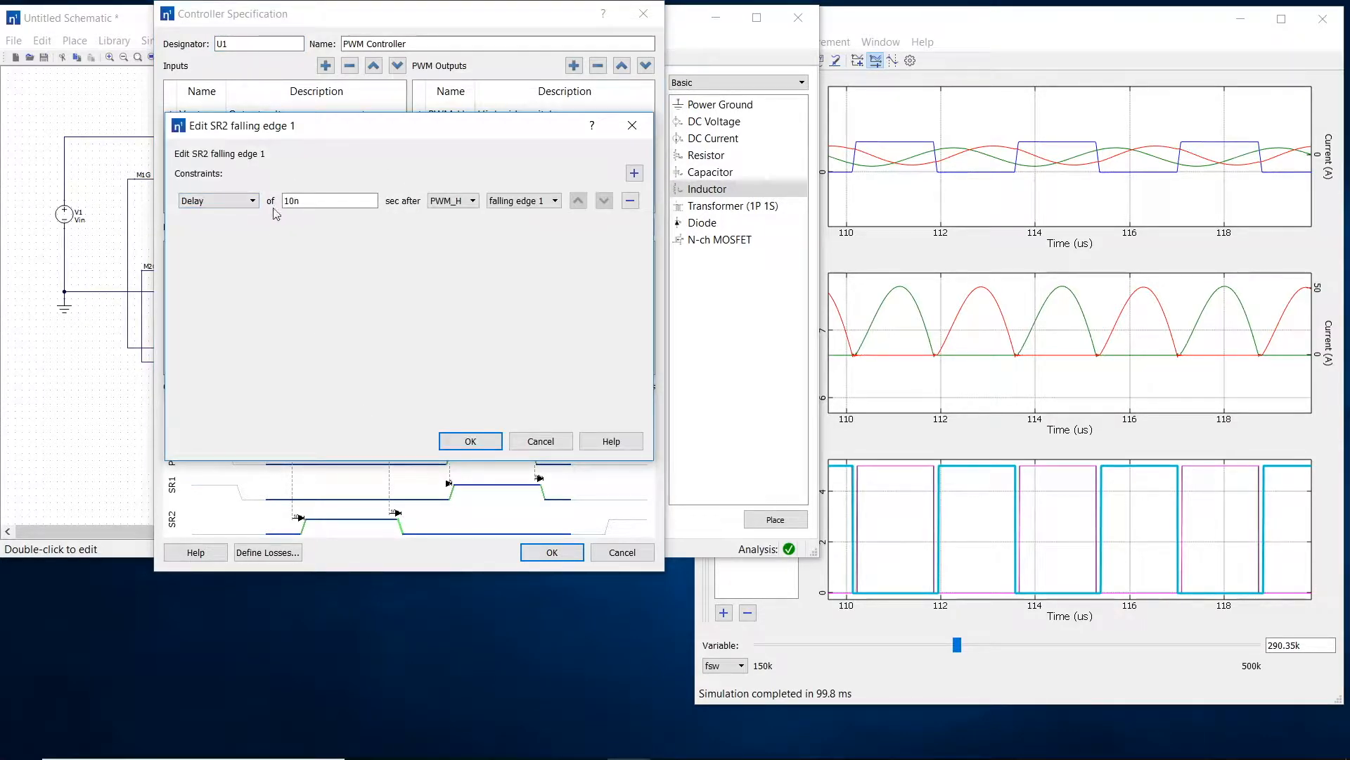
pyautogui.moveTo(466, 126); pyautogui.dragTo(849, 151)
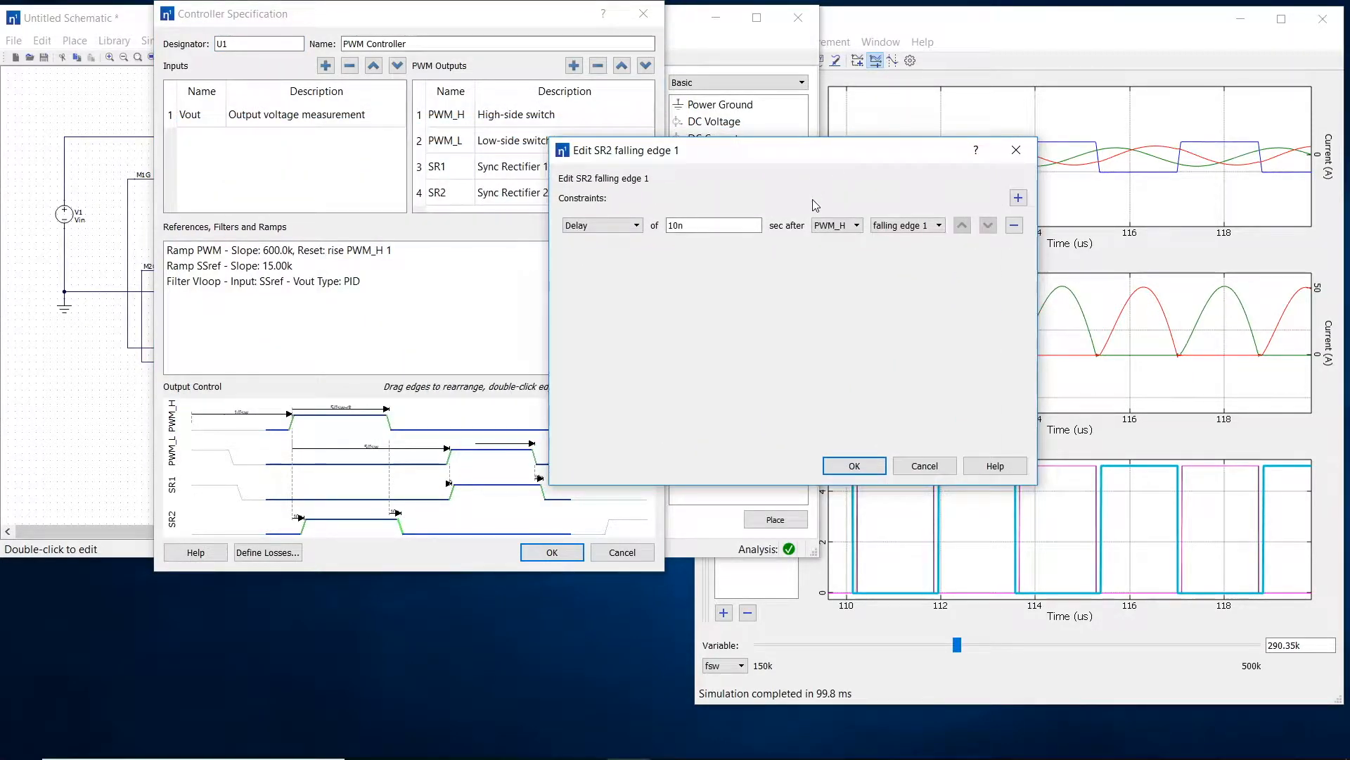
pyautogui.click(1018, 198)
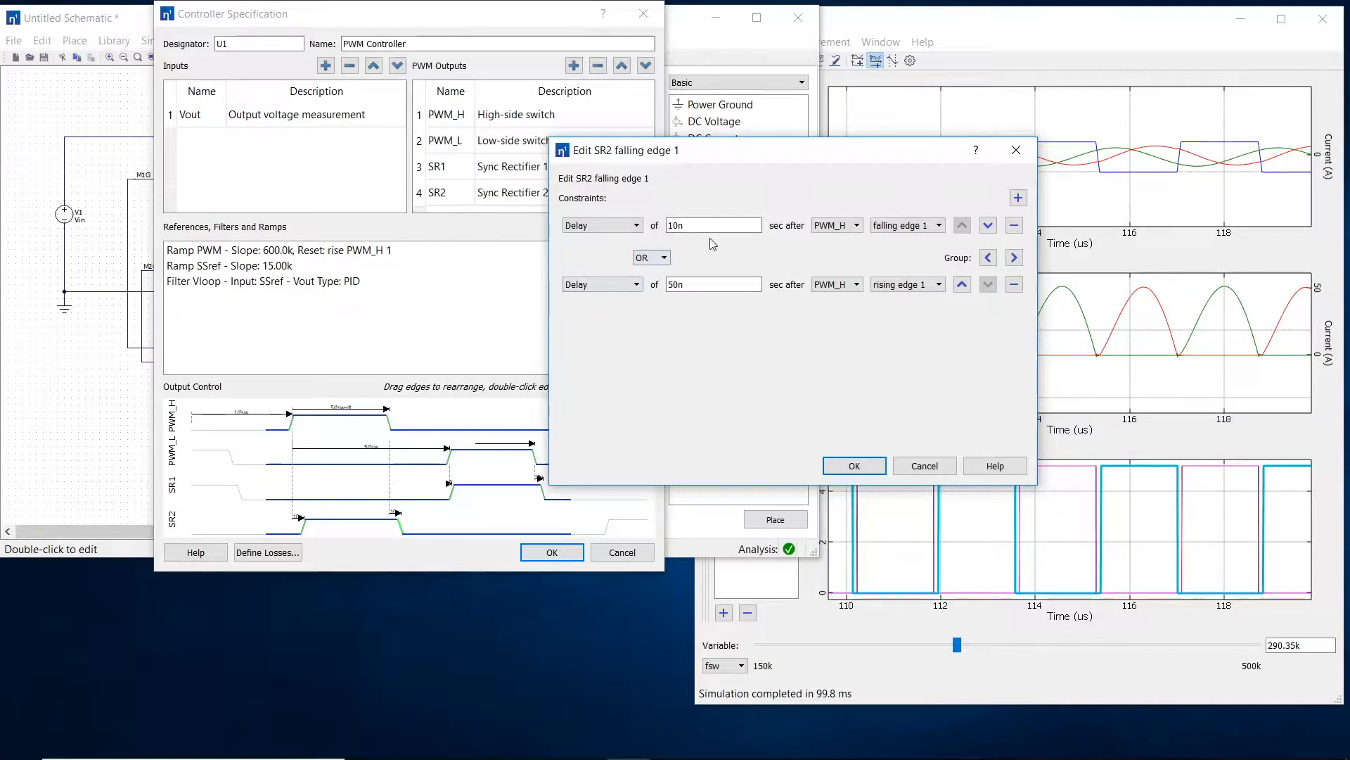
pyautogui.doubleClick(682, 285)
pyautogui.write('t_srmax')
pyautogui.click(835, 284)
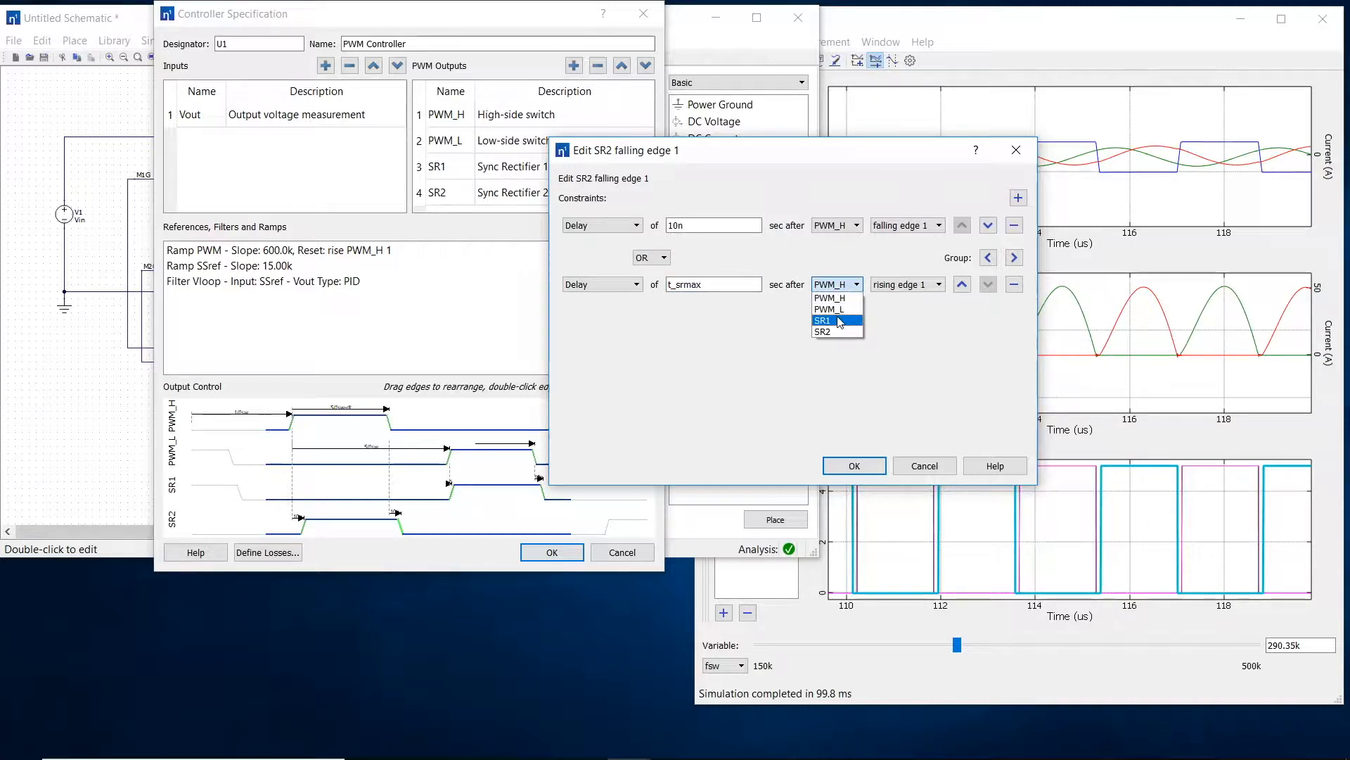
pyautogui.click(839, 331)
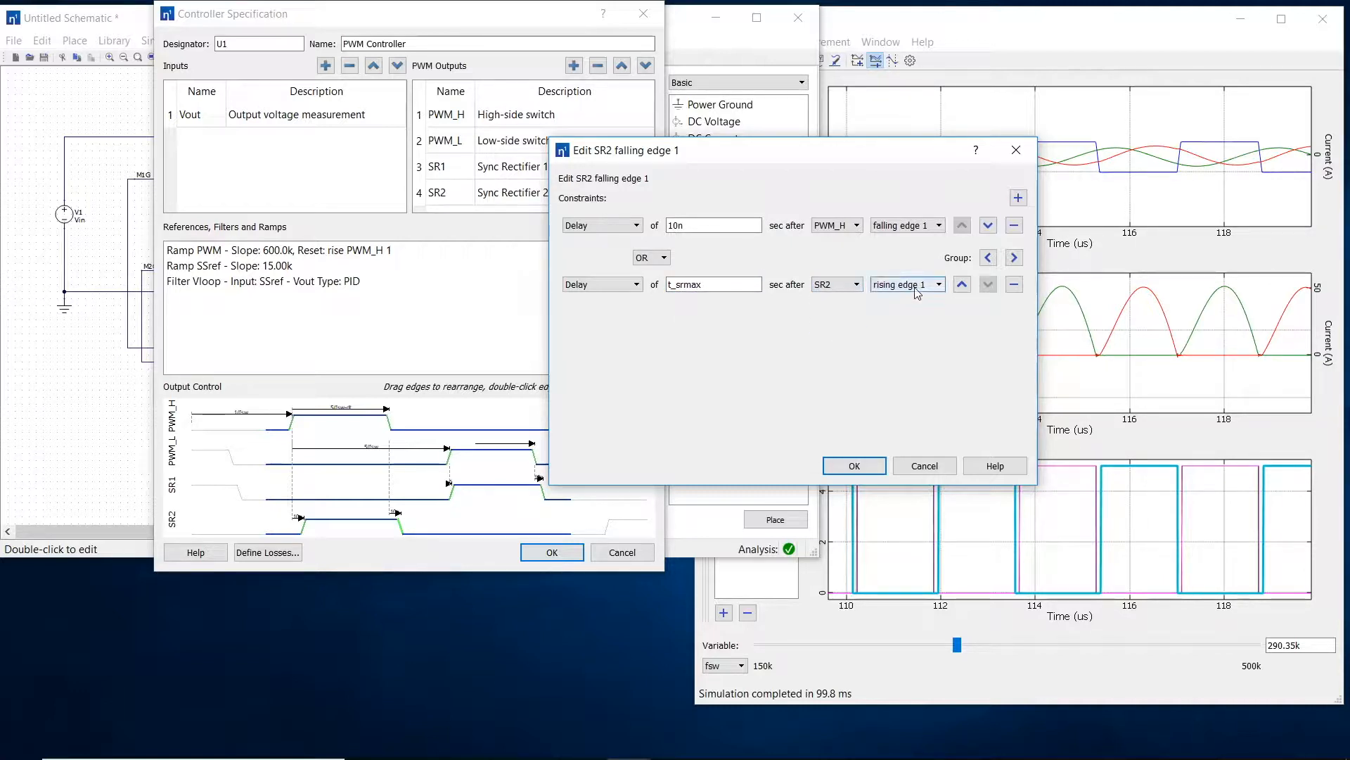
pyautogui.click(853, 466)
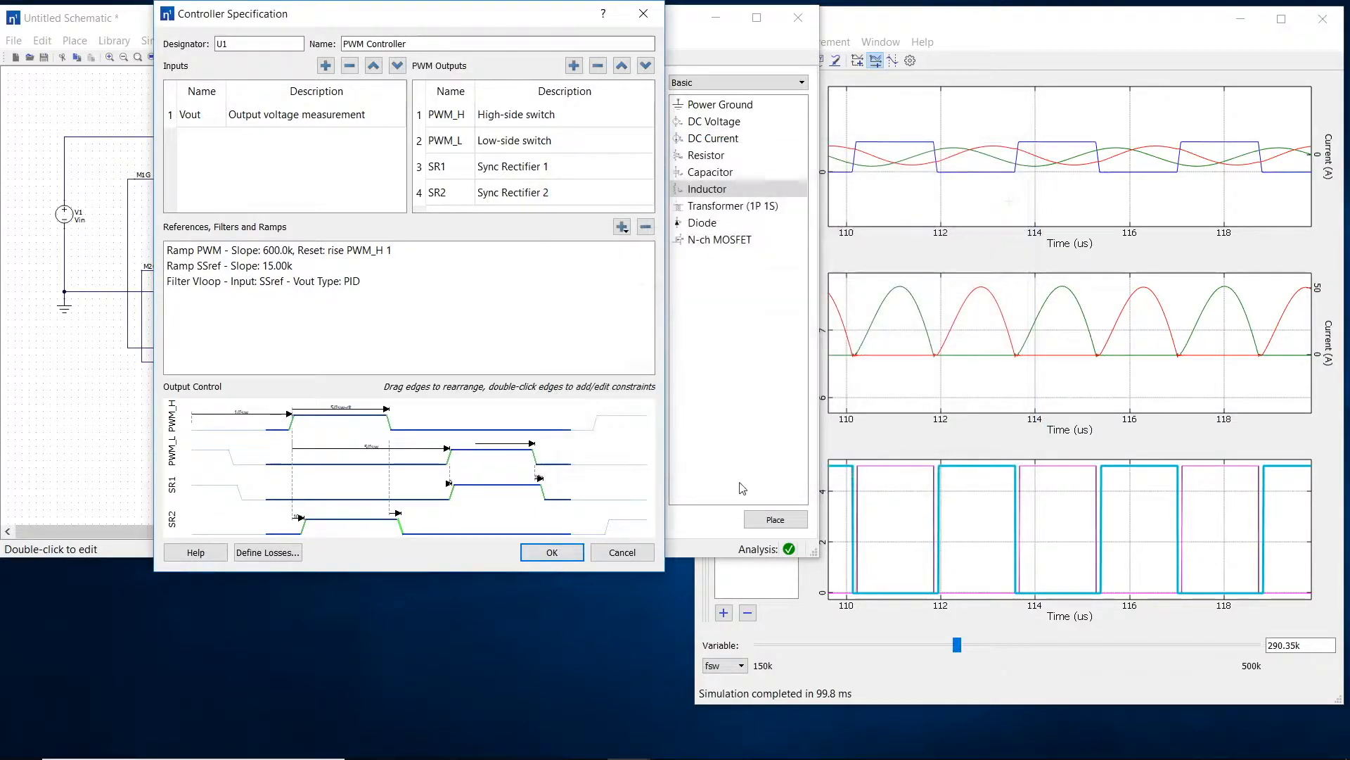
# Step: Add an OR delay of t_srmax after SR1 rising edge 1 to SR1 falling edge 1, and apply the controller specification
pyautogui.doubleClick(545, 491)
pyautogui.click(634, 173)
pyautogui.click(266, 232)
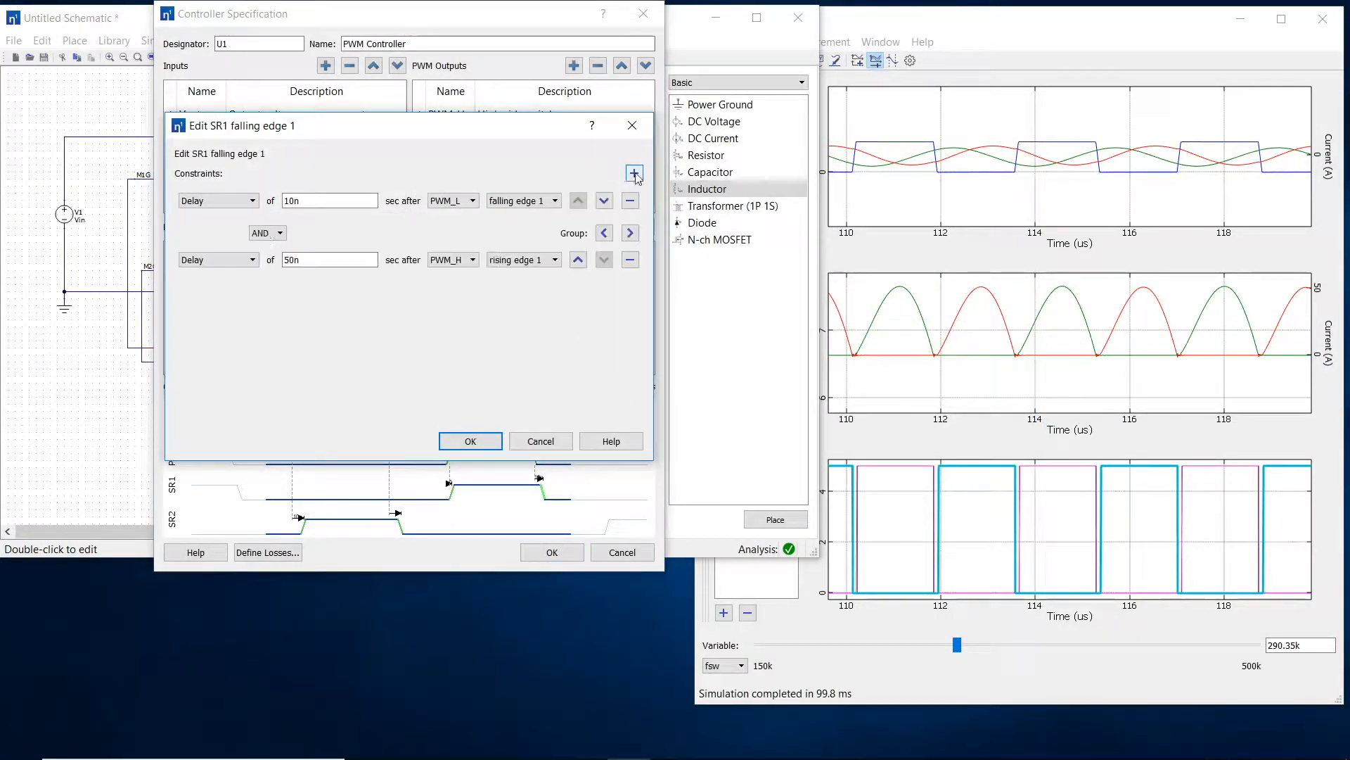
pyautogui.click(261, 258)
pyautogui.moveTo(310, 260); pyautogui.dragTo(272, 260)
pyautogui.write('t_srmax')
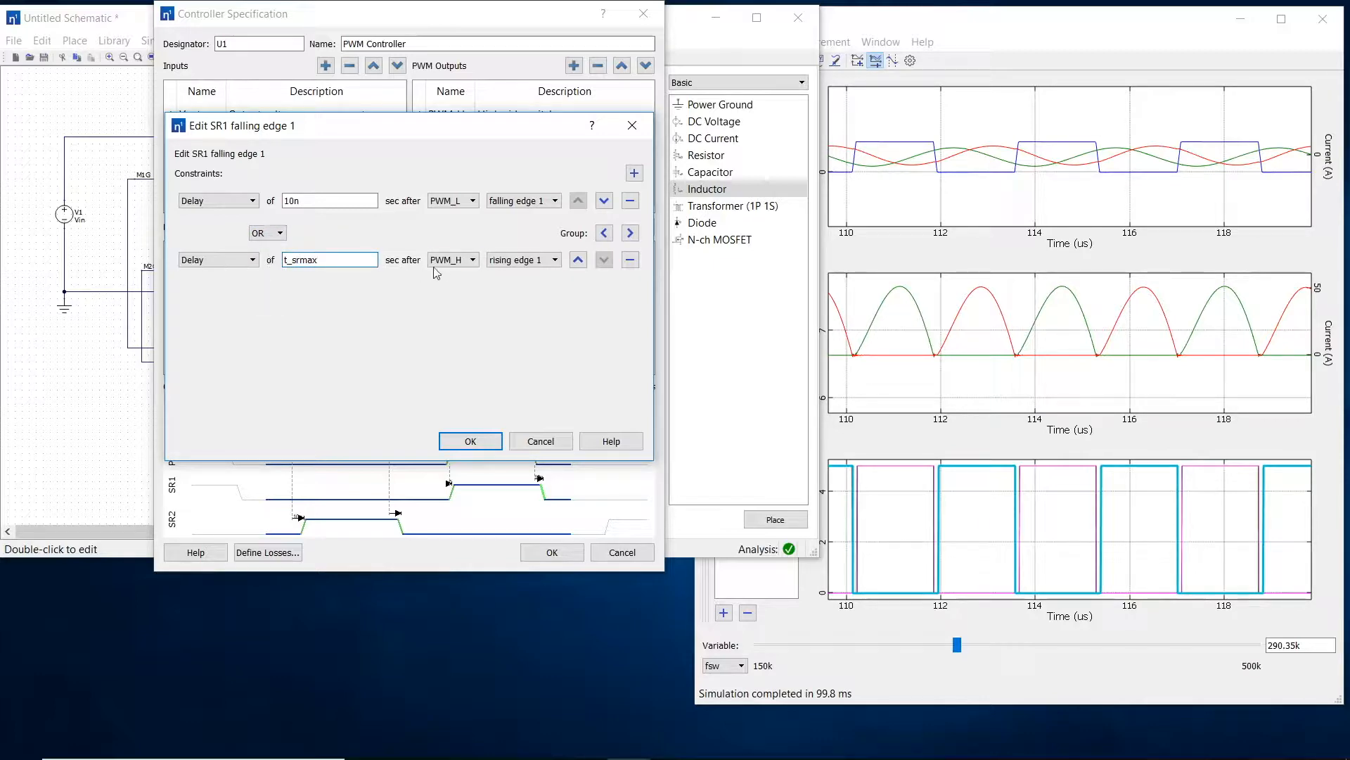
pyautogui.click(450, 259)
pyautogui.click(443, 293)
pyautogui.press('Tab')
pyautogui.click(470, 441)
pyautogui.click(552, 552)
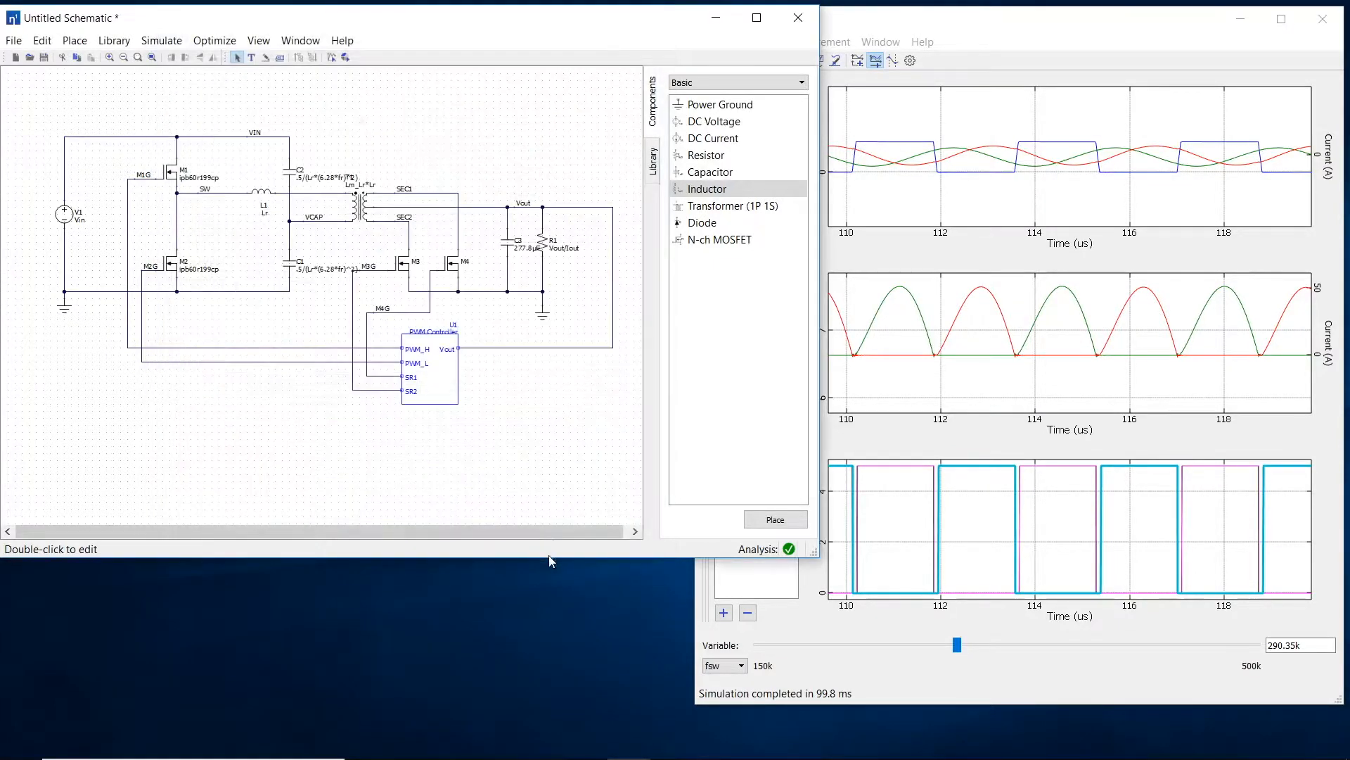
# Step: Return to the transient results and lower fsw to about 254.3k
pyautogui.click(914, 441)
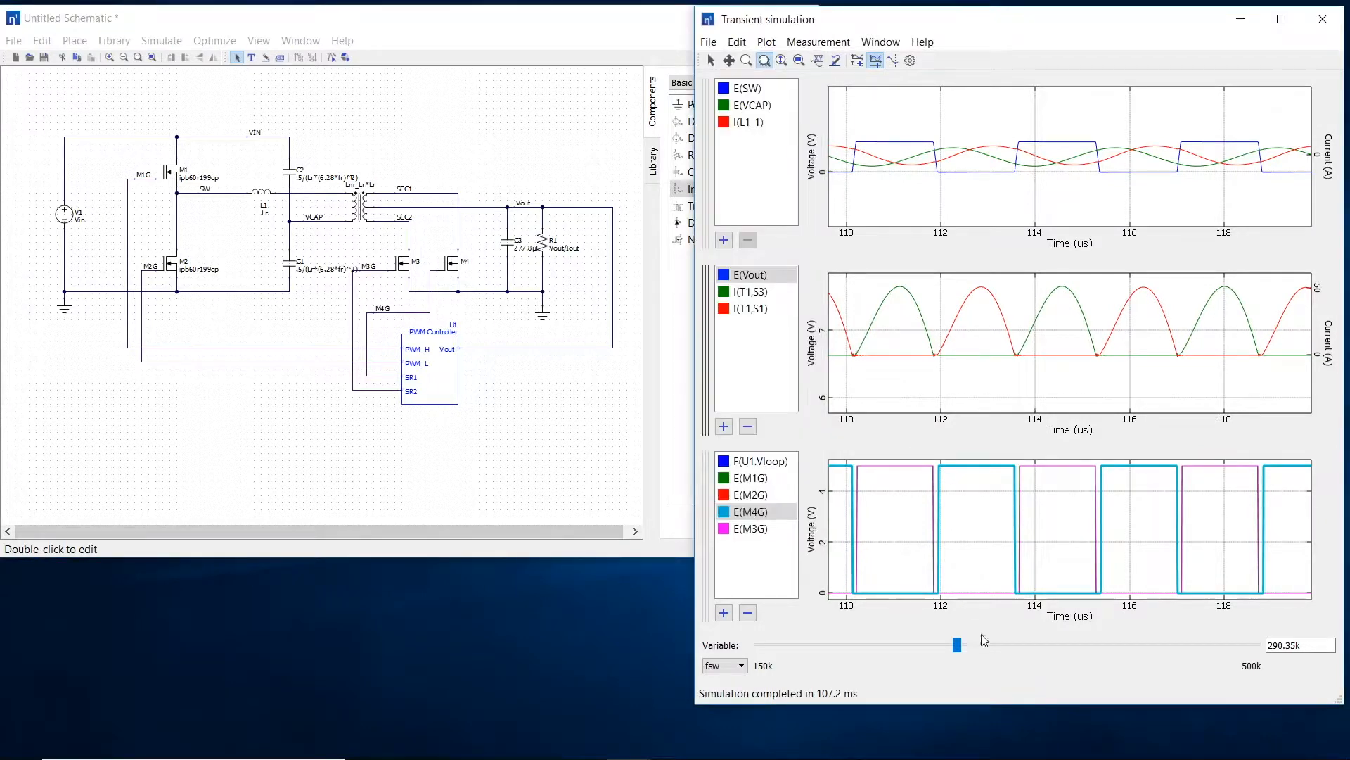
pyautogui.moveTo(956, 645); pyautogui.dragTo(906, 649)
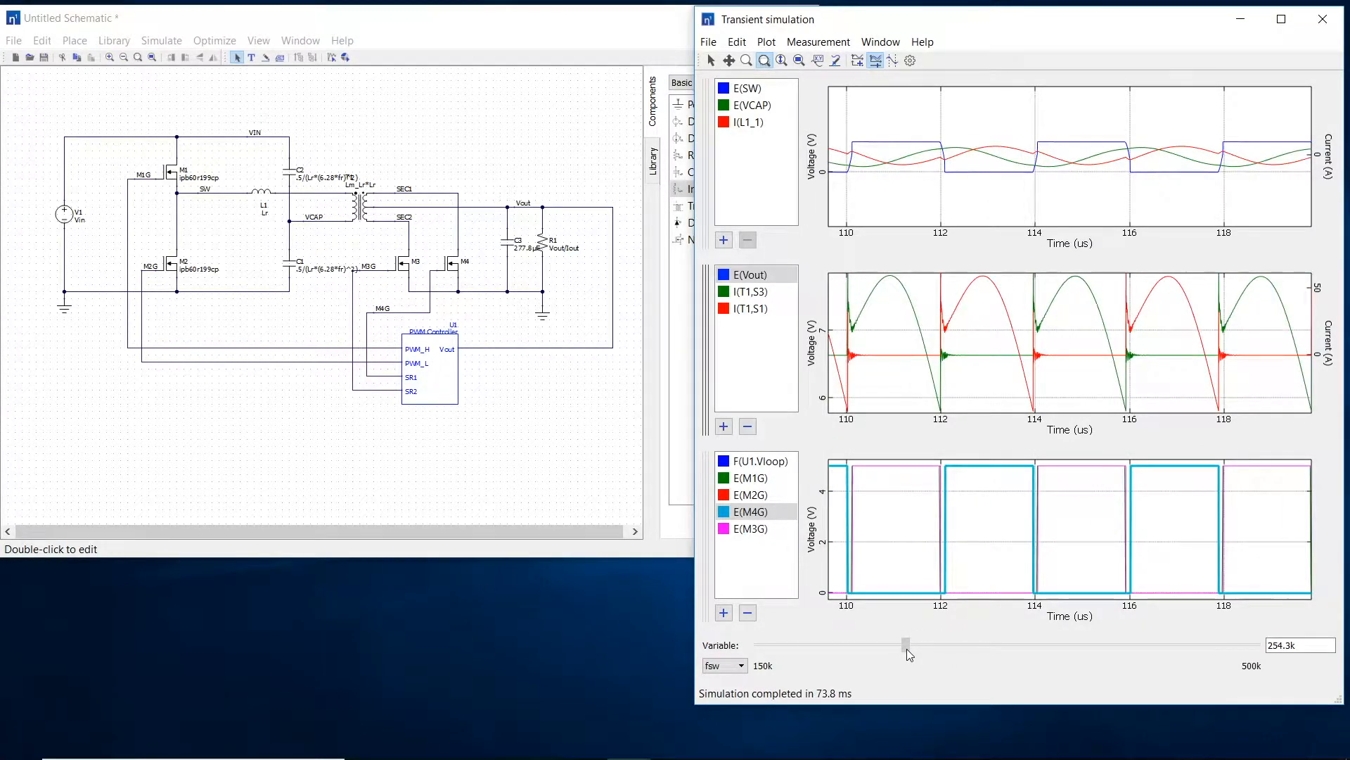
# Step: Set t_srmax to about 1.6075µ in the transient results, then close them and save the changed variables to the schematic
pyautogui.click(738, 667)
pyautogui.click(739, 652)
pyautogui.moveTo(1058, 647); pyautogui.dragTo(978, 647)
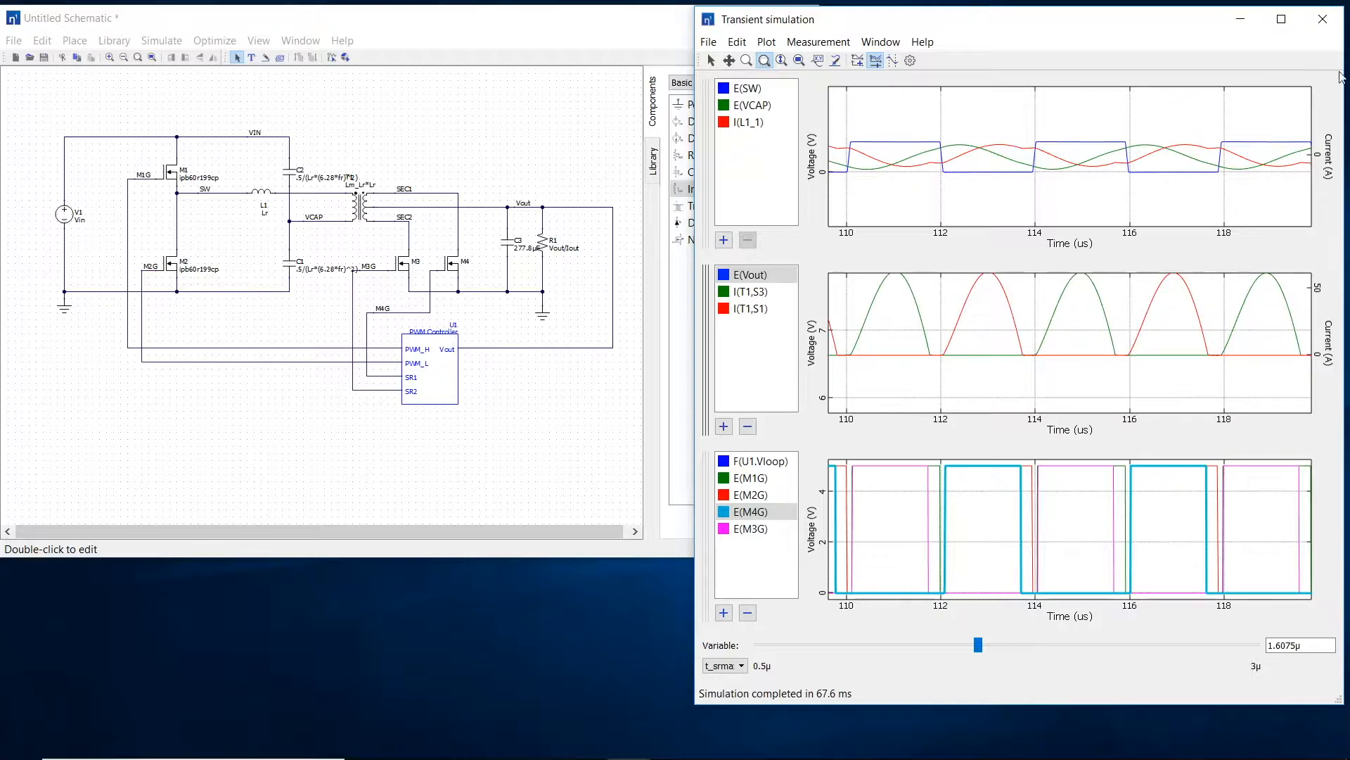
pyautogui.click(1322, 19)
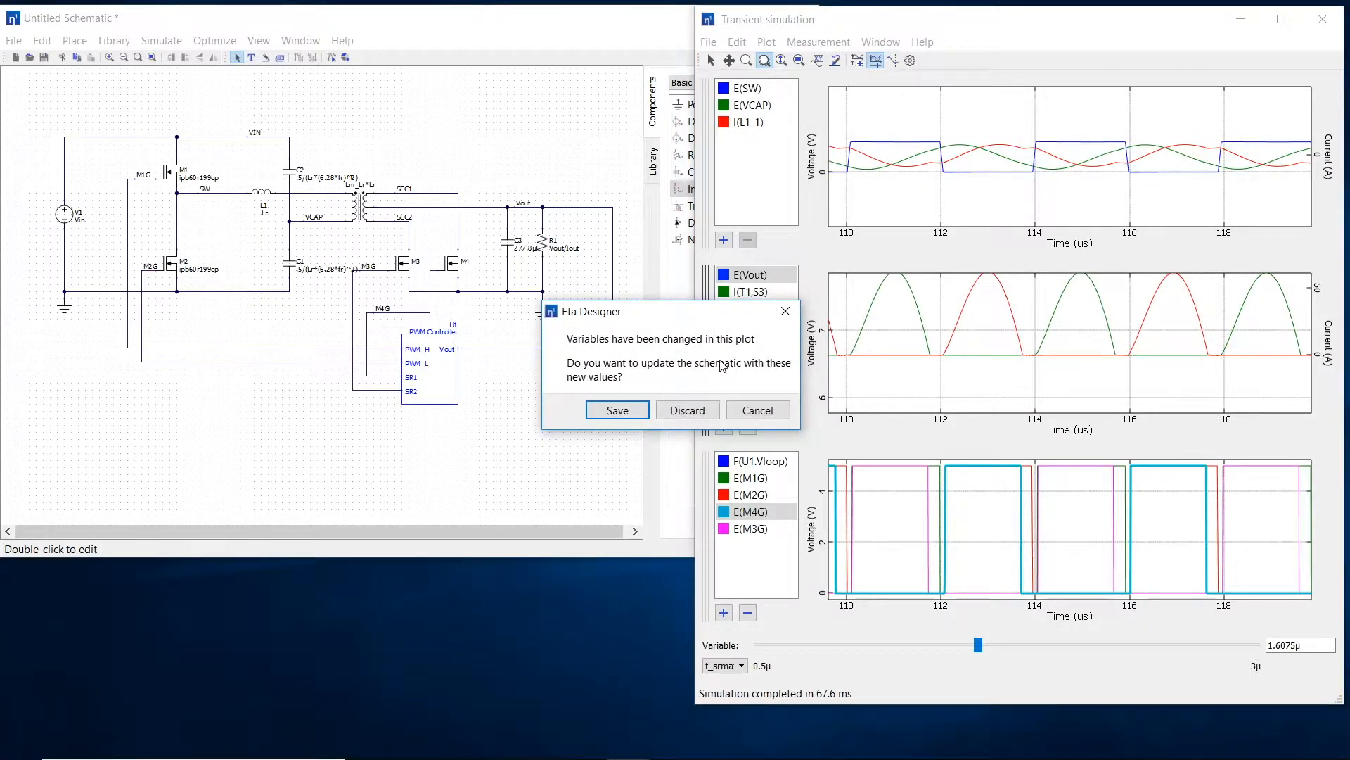
pyautogui.click(618, 410)
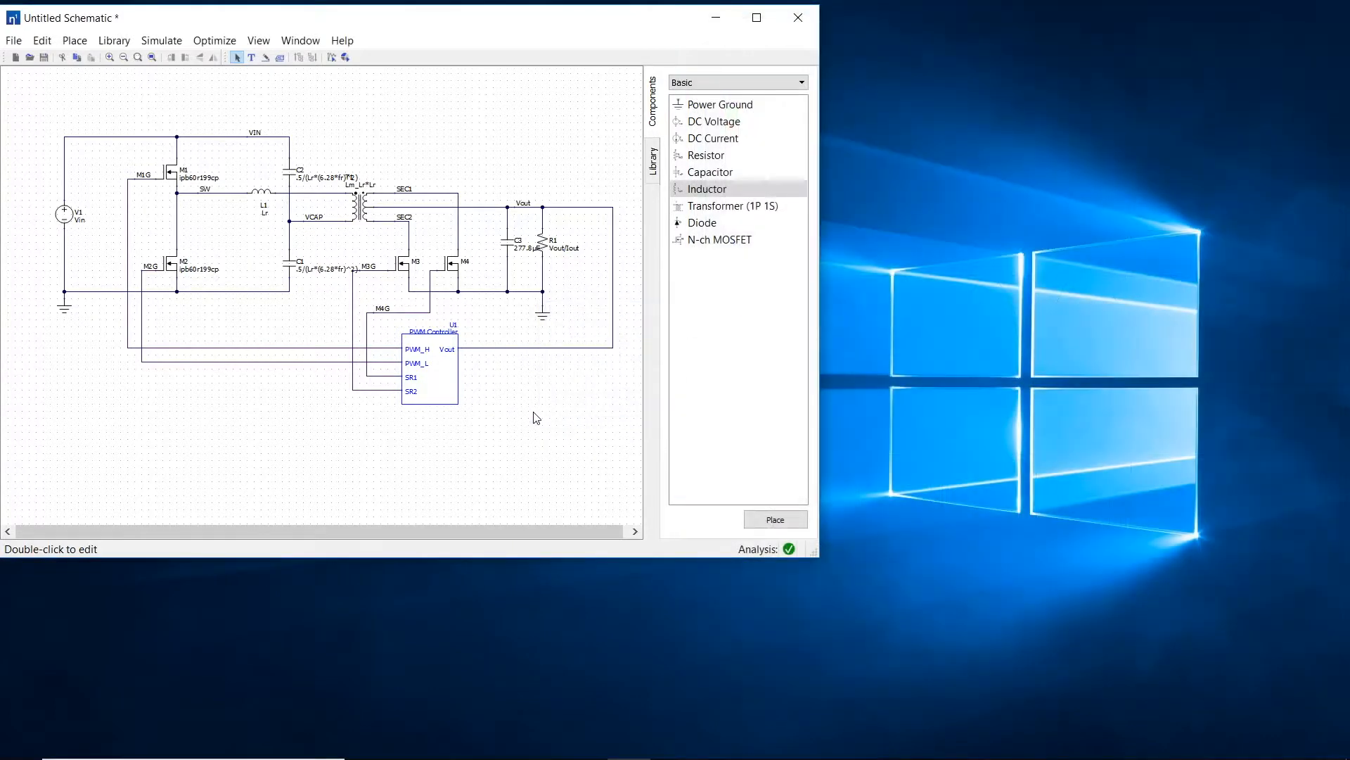
# Step: Examine the variable sweep settings, including the saved fsw and t_srmax values, and accept them
pyautogui.click(167, 41)
pyautogui.click(184, 59)
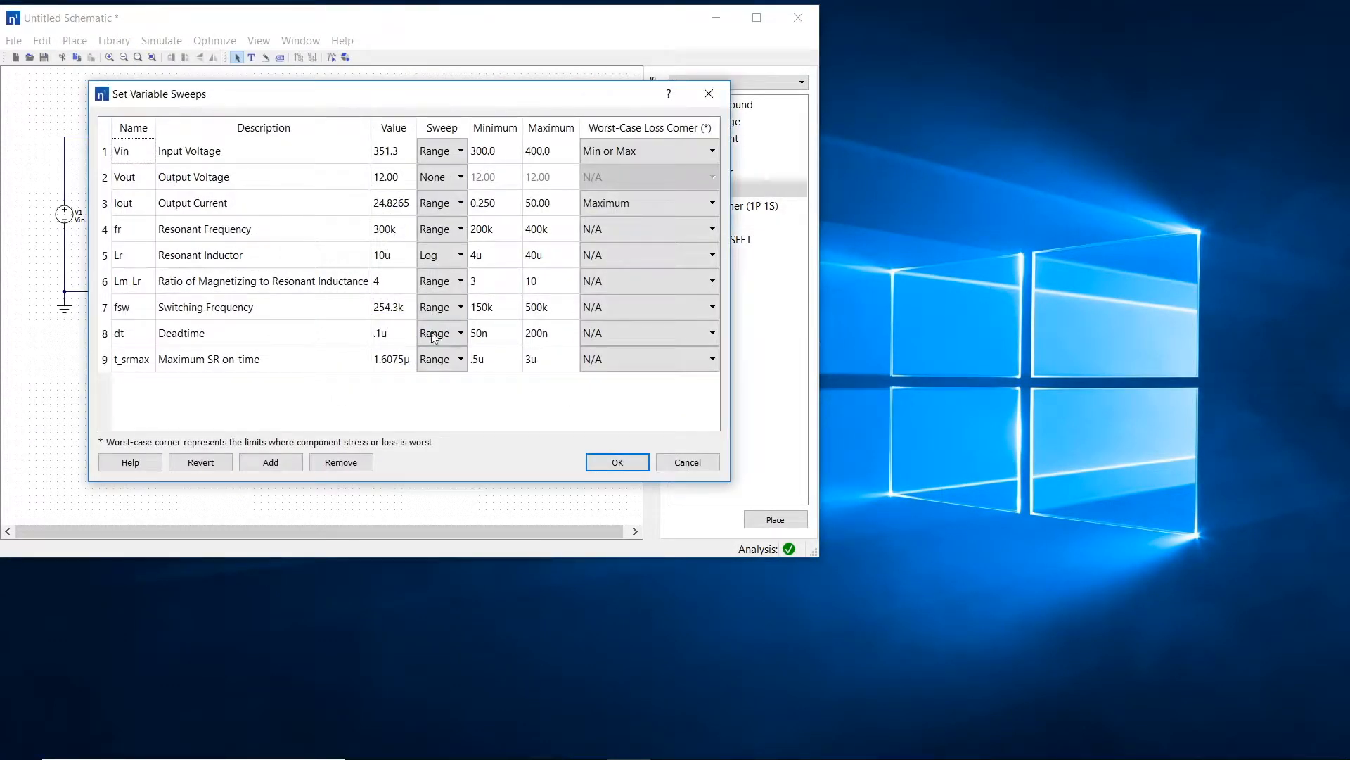
pyautogui.click(618, 462)
# Step: Run the transient simulation, enlarge the results beside the schematic, and show the variable controls
pyautogui.click(329, 59)
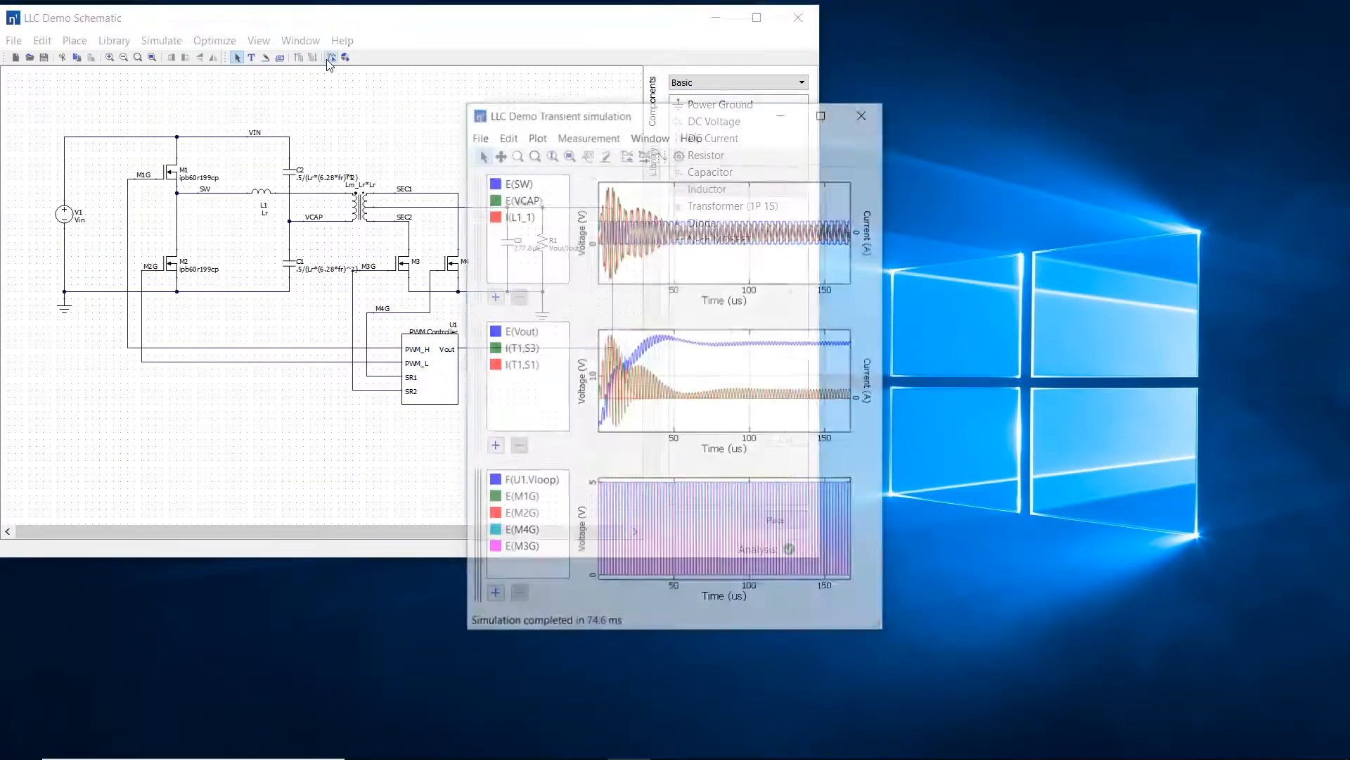
pyautogui.moveTo(642, 116); pyautogui.dragTo(1094, 18)
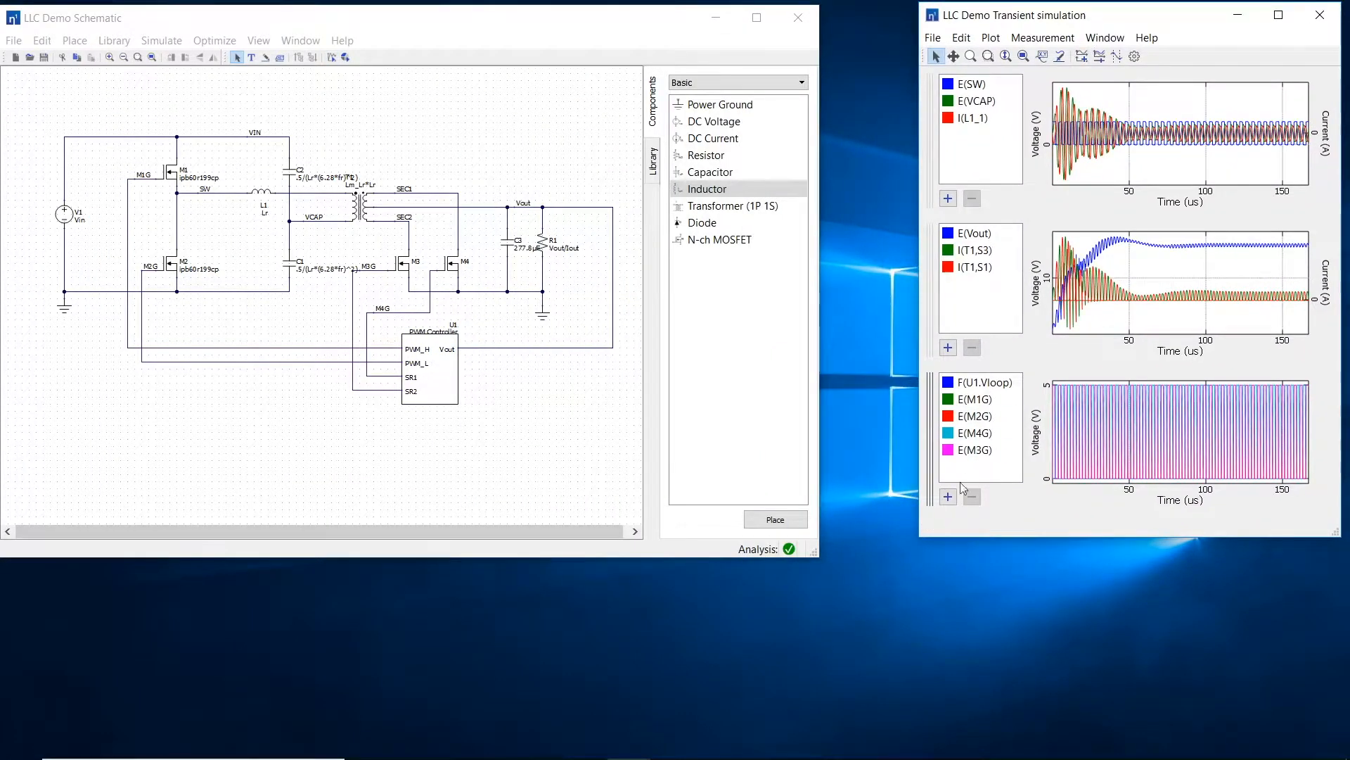
pyautogui.moveTo(920, 536); pyautogui.dragTo(713, 735)
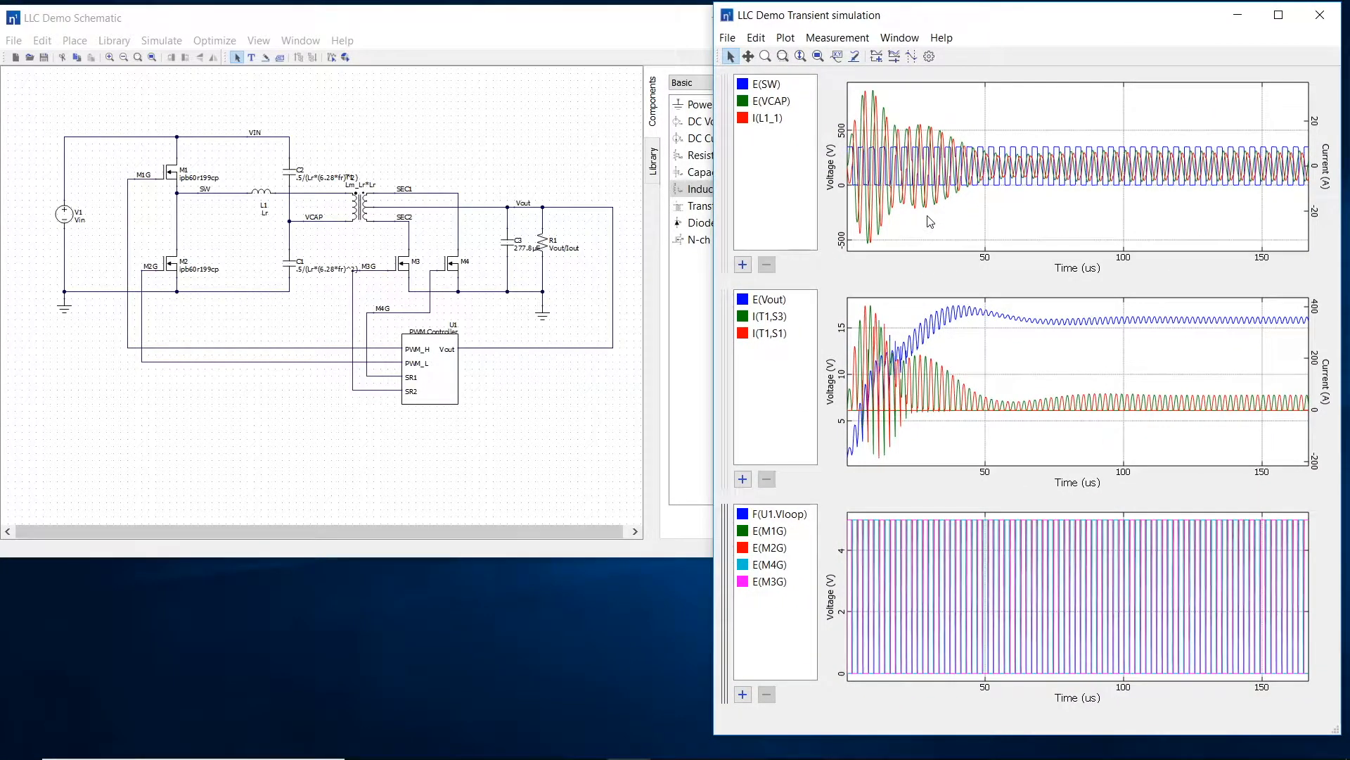
pyautogui.click(894, 56)
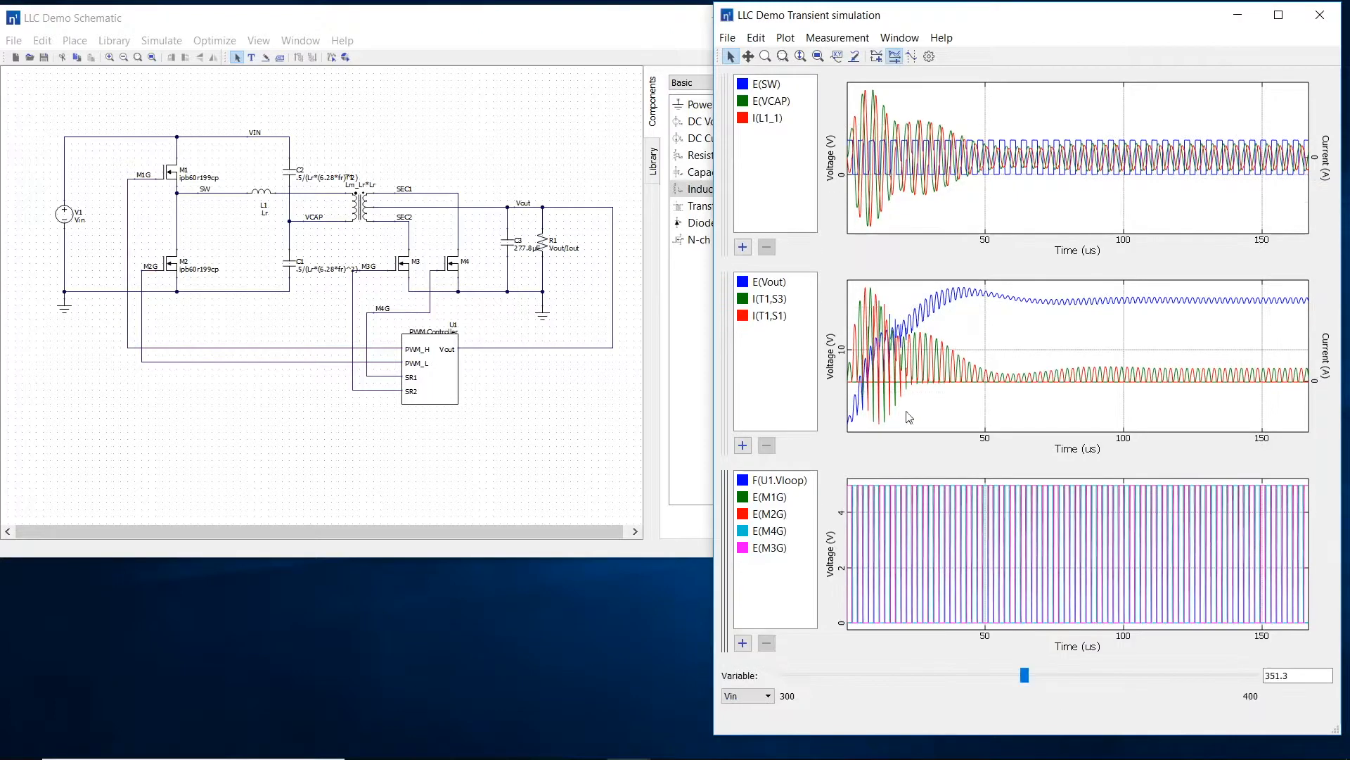
# Step: Set Vin to 300 and Iout to 50 in the transient results
pyautogui.moveTo(1021, 674); pyautogui.dragTo(769, 697)
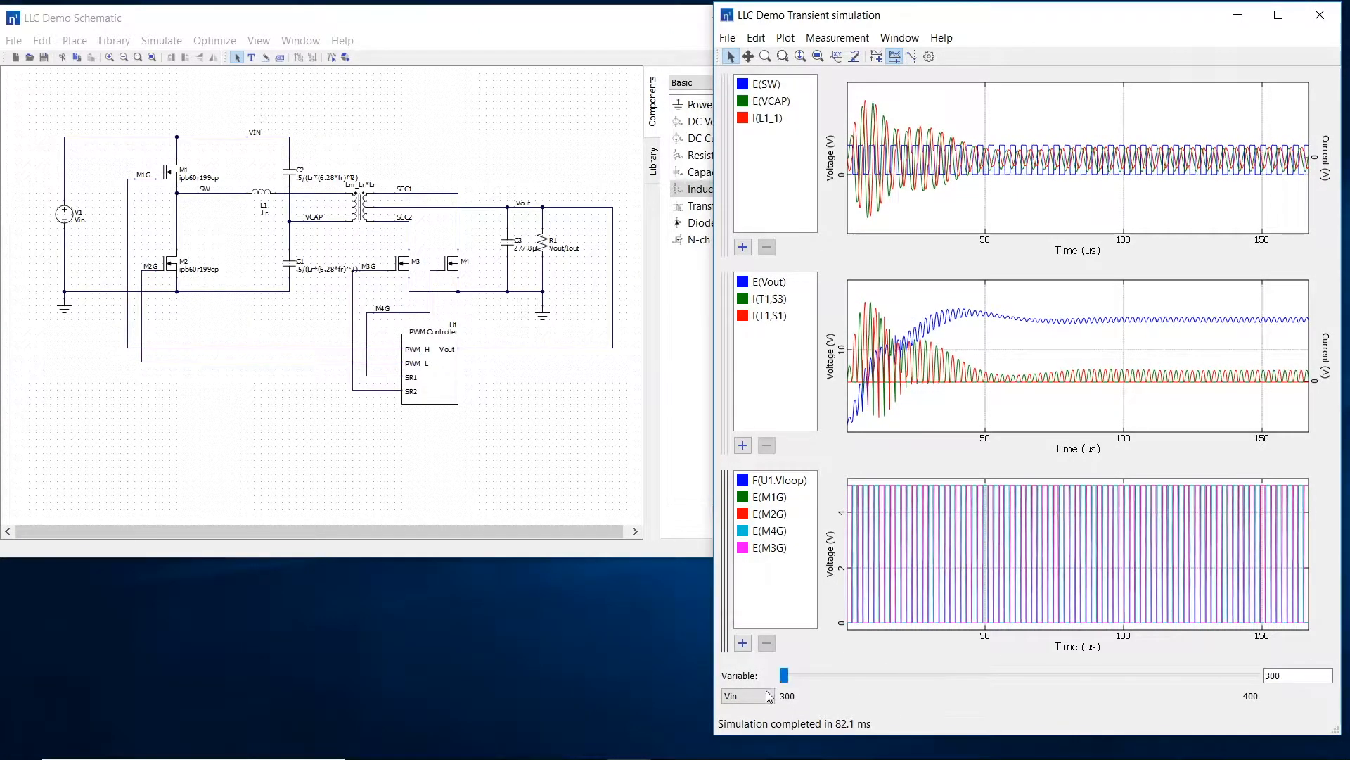
pyautogui.click(769, 697)
pyautogui.click(745, 620)
pyautogui.moveTo(1016, 676); pyautogui.dragTo(1271, 689)
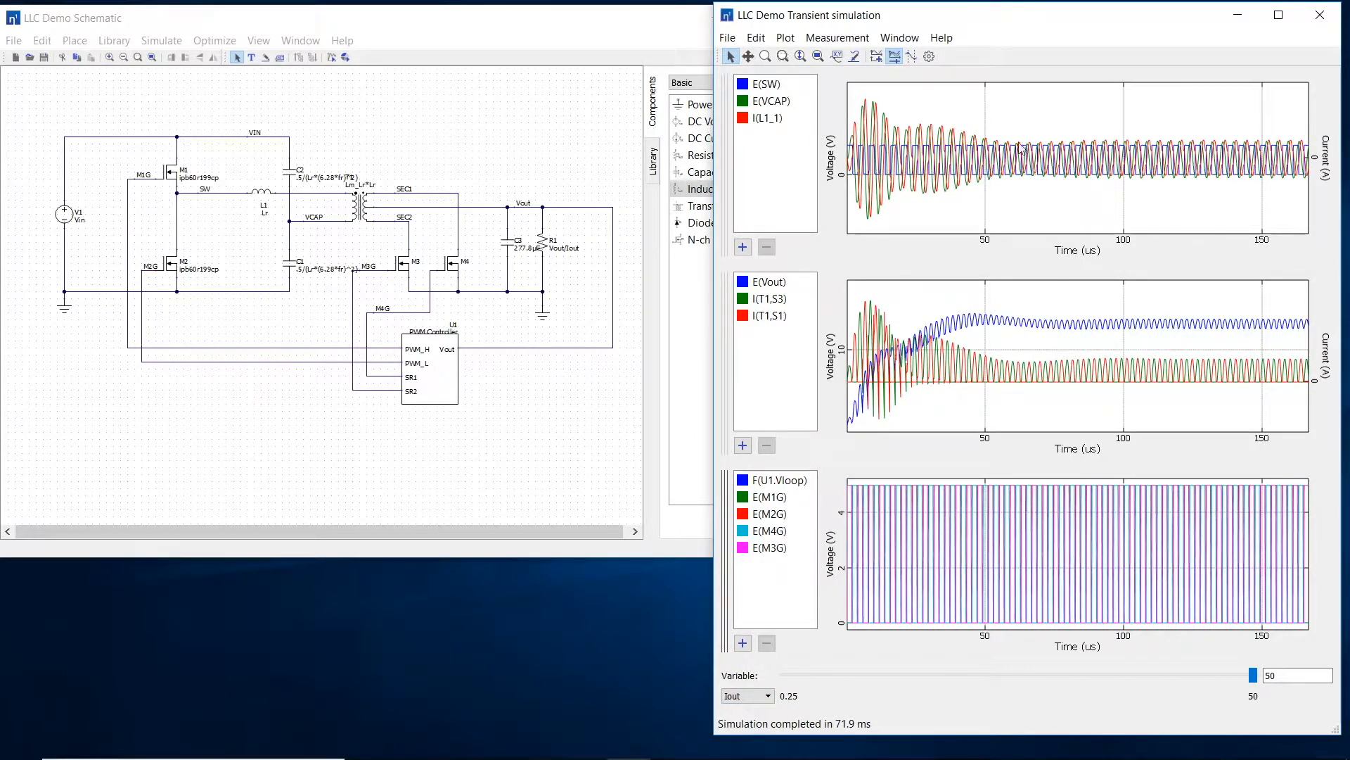
# Step: Show cursors on the transient plots, move the early cursor to about 128 µs, and add the average measurement
pyautogui.click(911, 56)
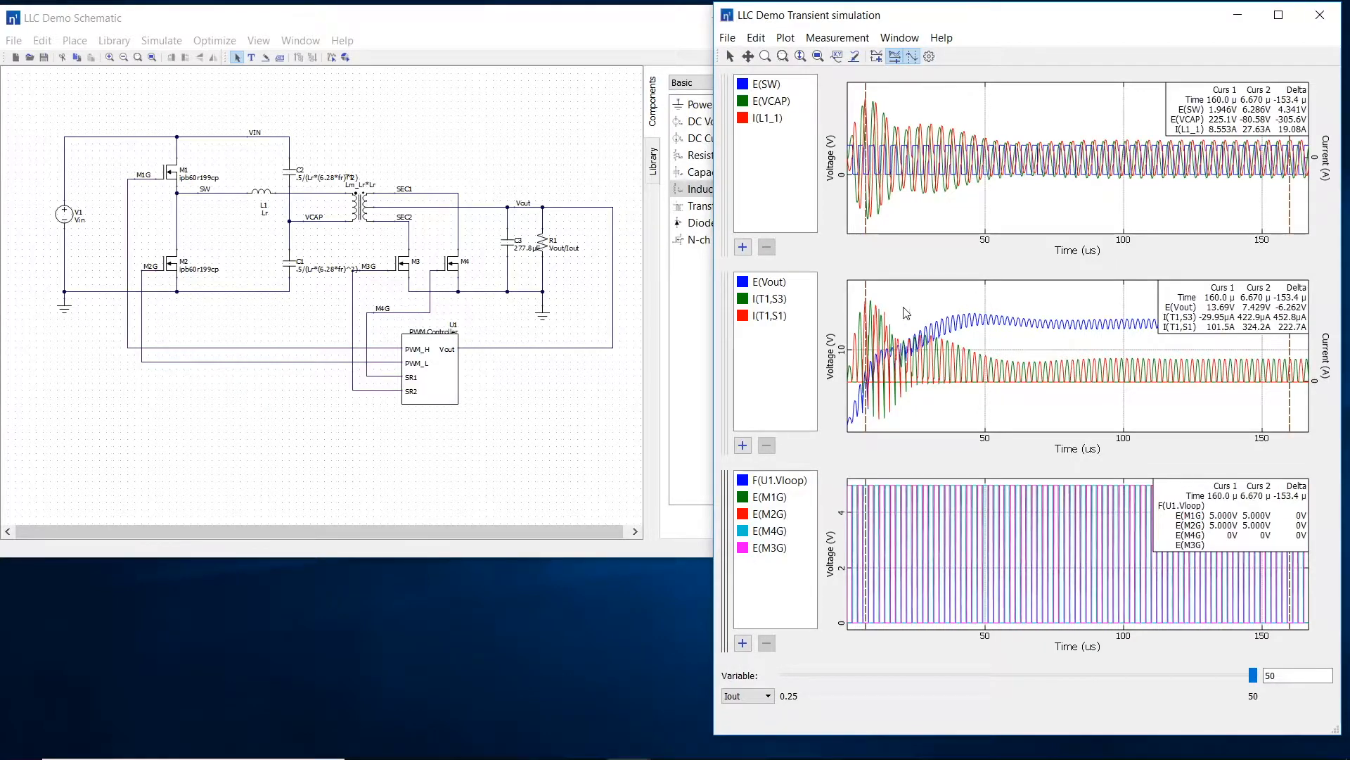
pyautogui.moveTo(864, 299); pyautogui.dragTo(1202, 302)
pyautogui.click(837, 38)
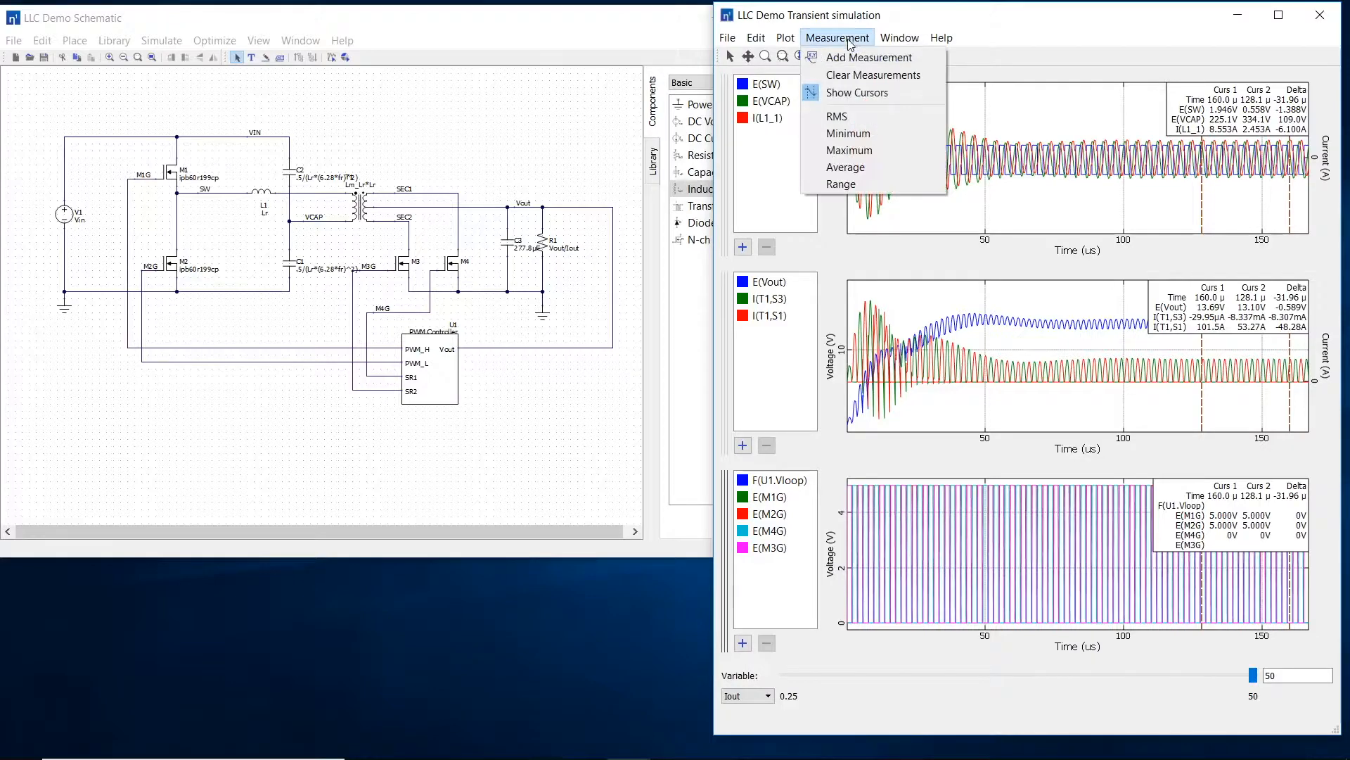
pyautogui.click(871, 166)
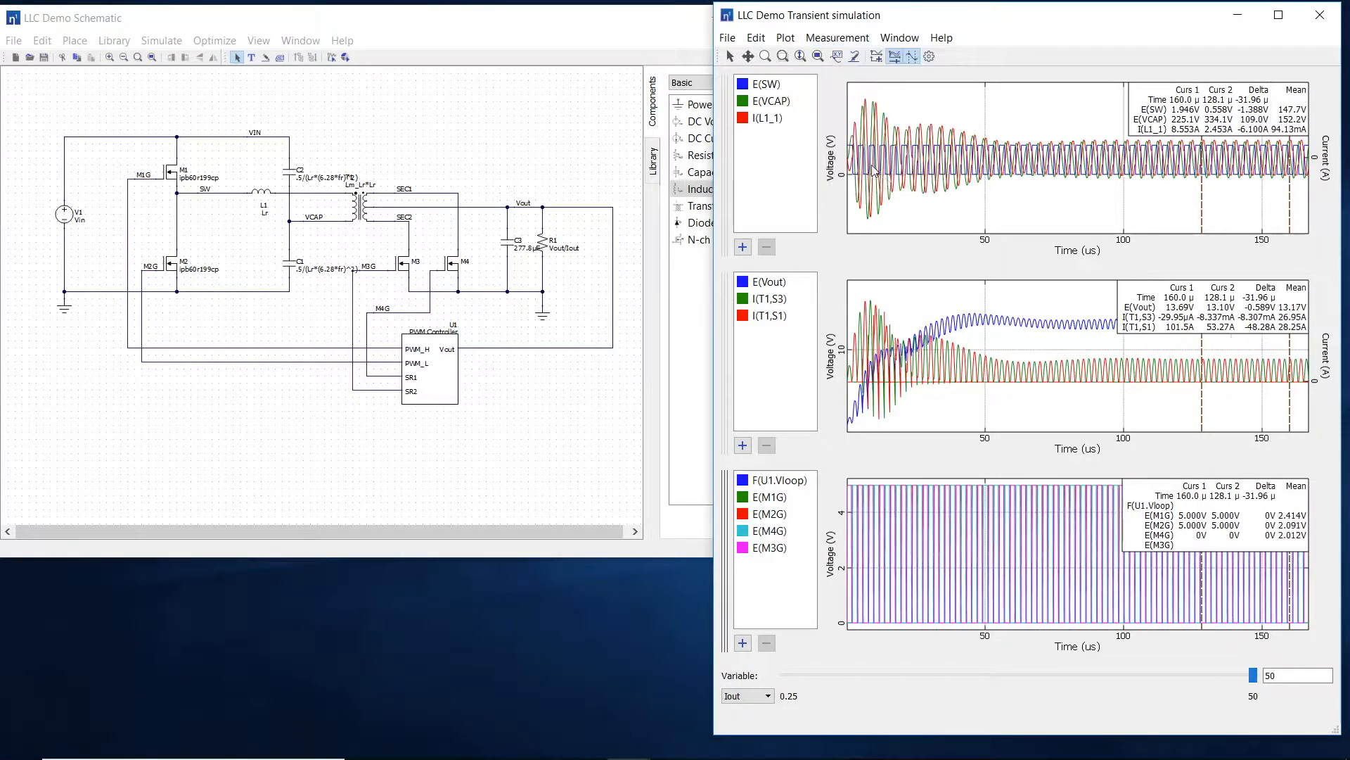
# Step: Raise fsw to about 295.25k in the transient results
pyautogui.click(749, 695)
pyautogui.click(751, 681)
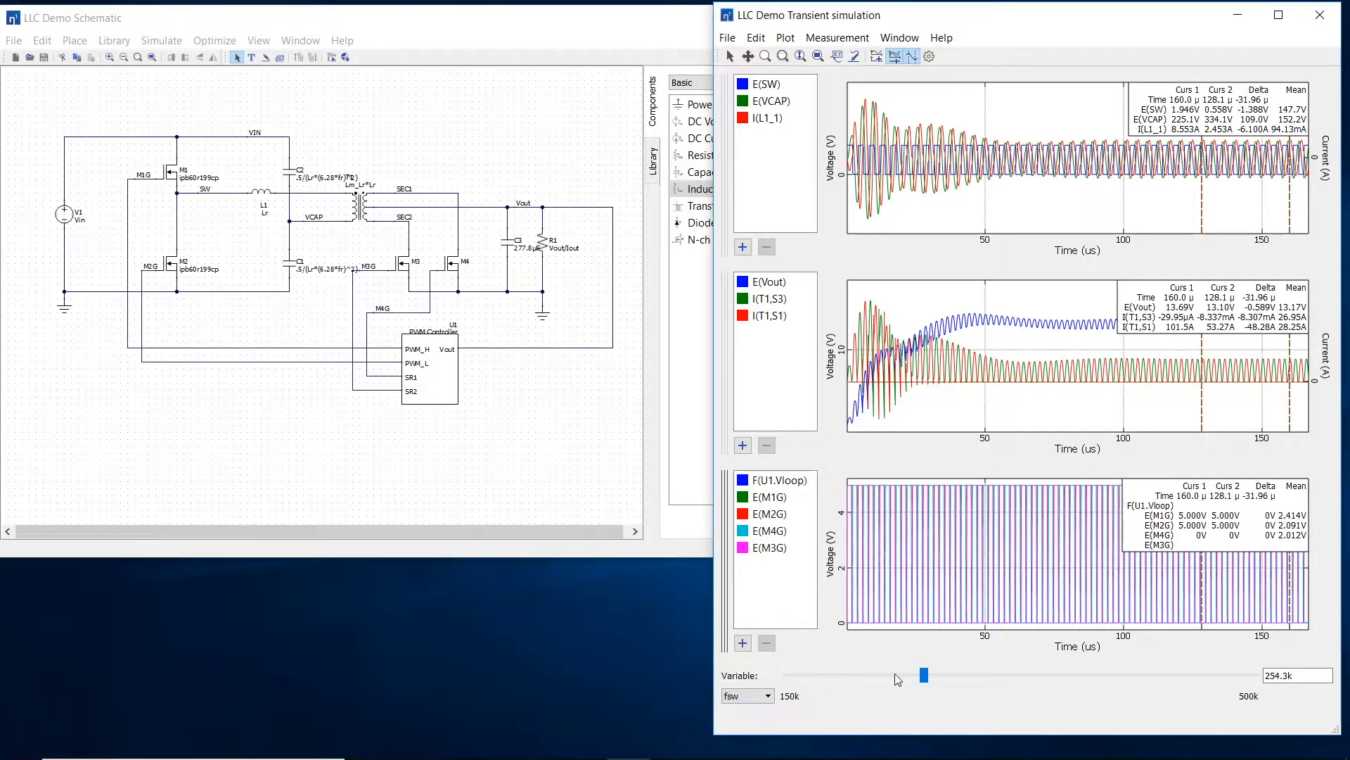
pyautogui.moveTo(927, 675); pyautogui.dragTo(982, 673)
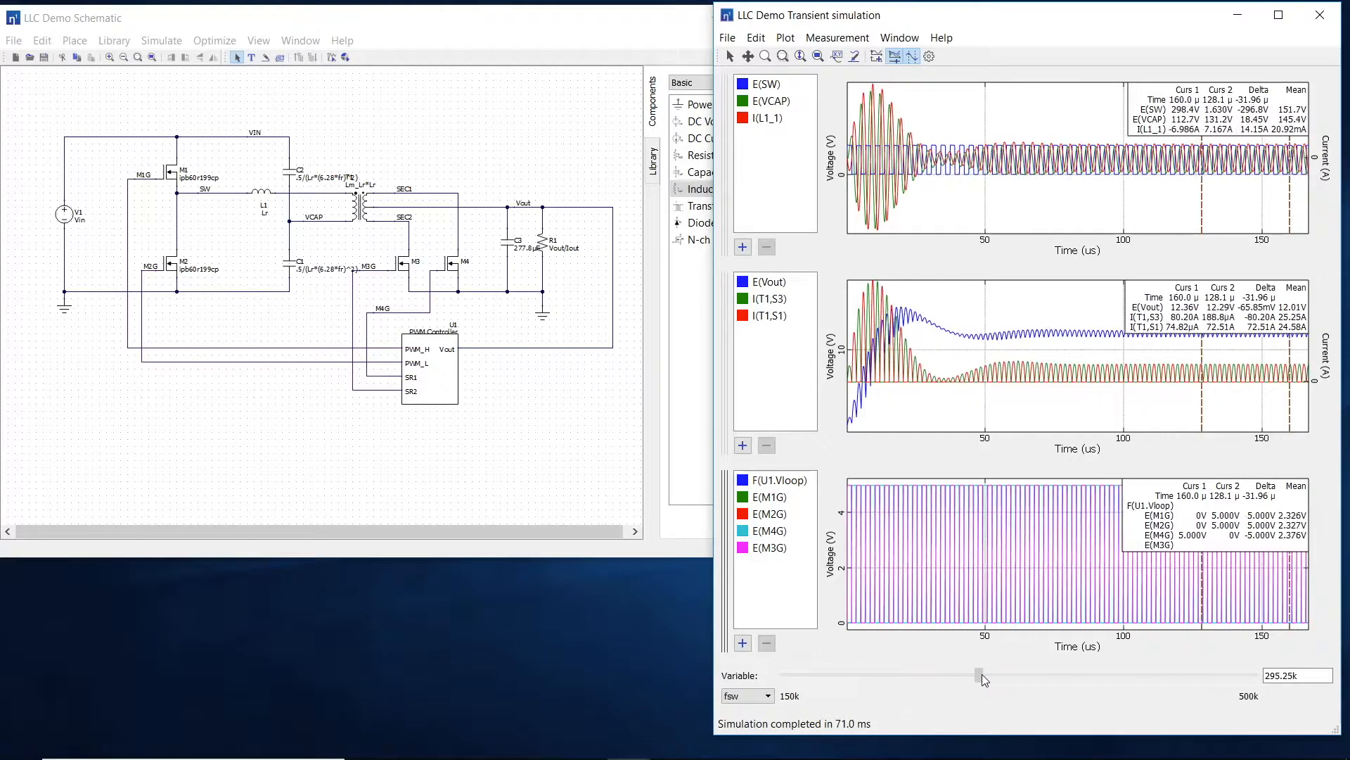
# Step: Set Vin to 400 and lower Iout to about 6.57 in the transient results
pyautogui.click(752, 697)
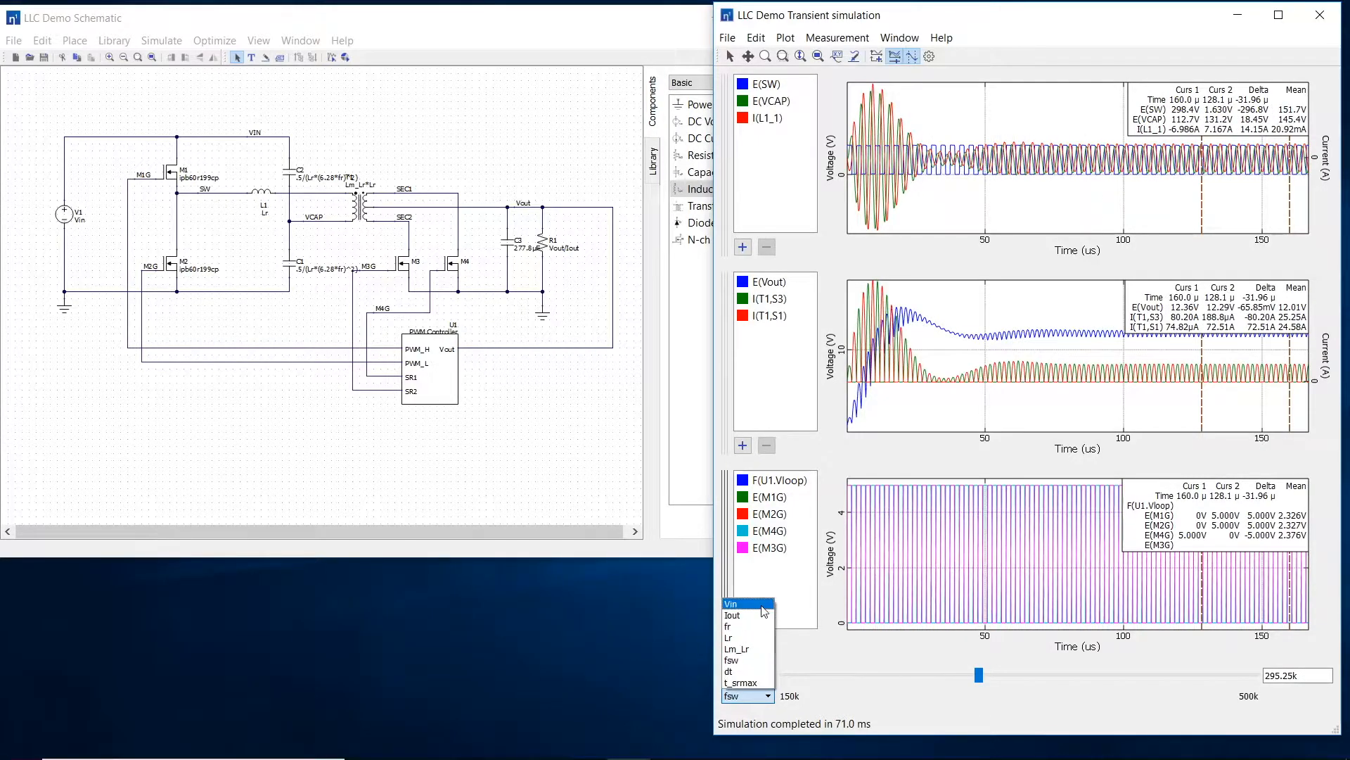
pyautogui.click(731, 603)
pyautogui.click(1226, 677)
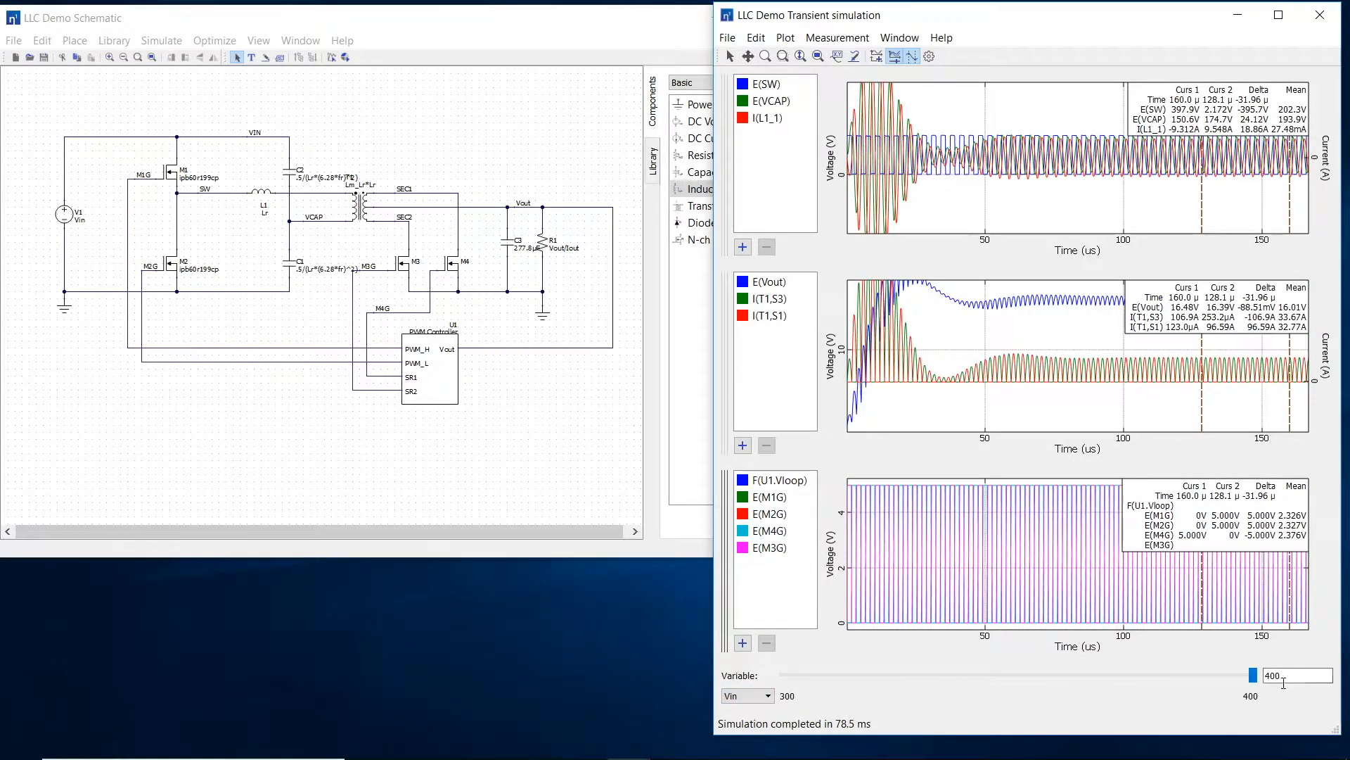
pyautogui.click(768, 696)
pyautogui.click(732, 614)
pyautogui.moveTo(1252, 675); pyautogui.dragTo(843, 675)
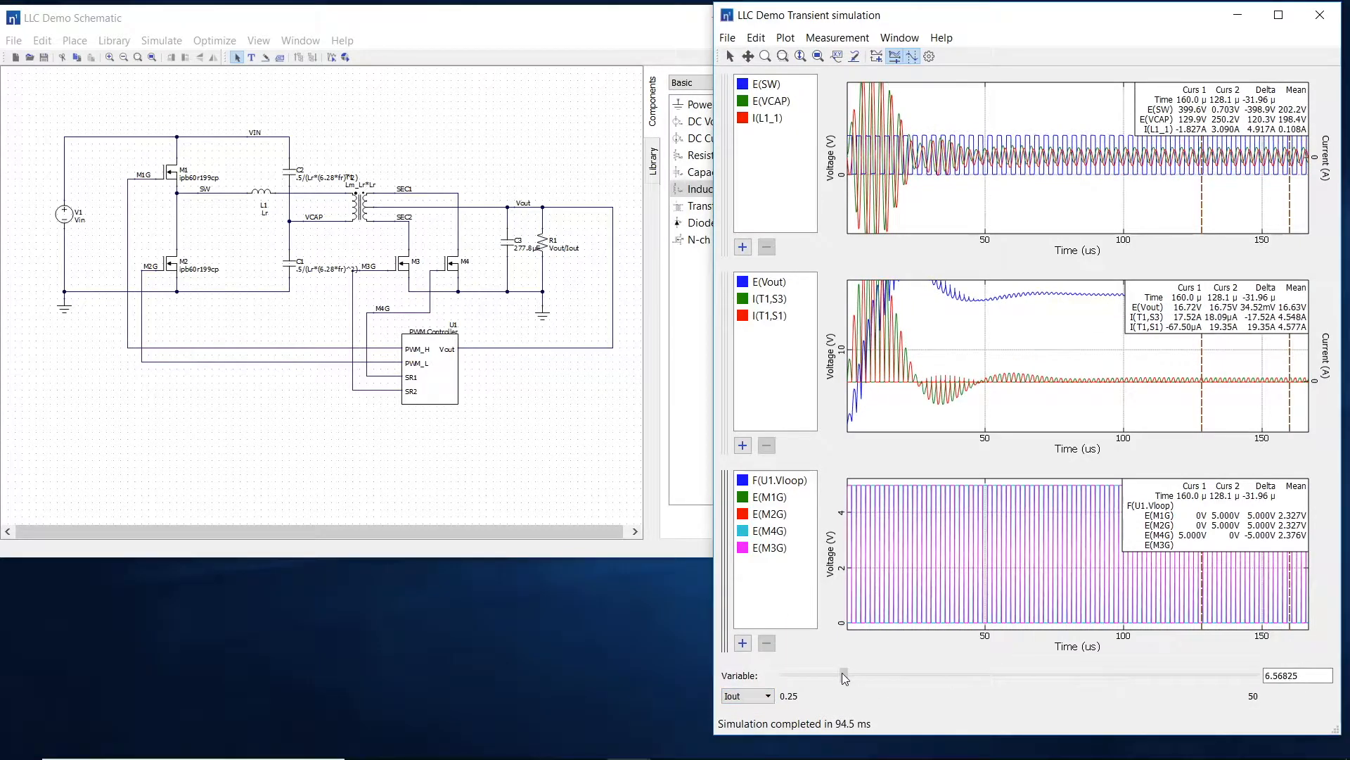
# Step: Raise fsw to 500k and move the earlier cursor to about 137 µs for averaging the settled output
pyautogui.click(747, 696)
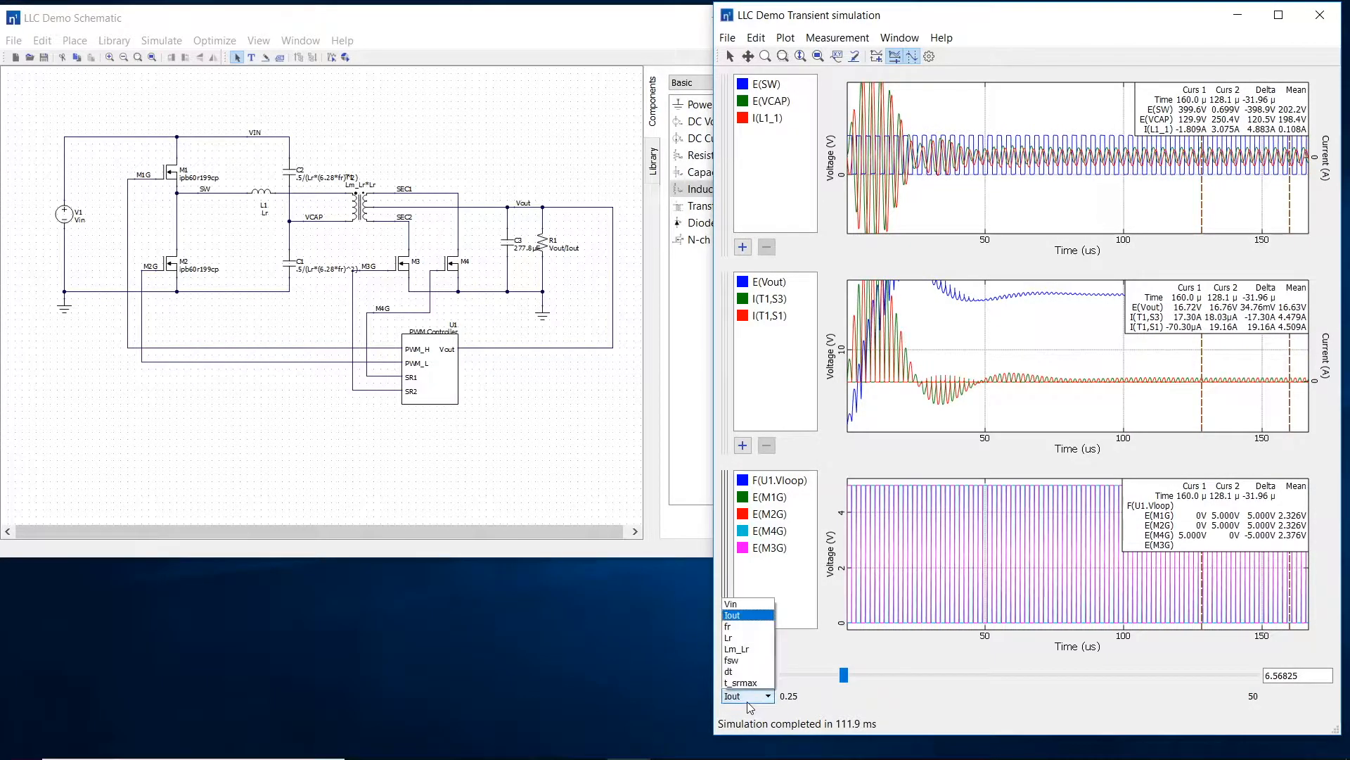
pyautogui.click(738, 650)
pyautogui.moveTo(981, 676); pyautogui.dragTo(1277, 698)
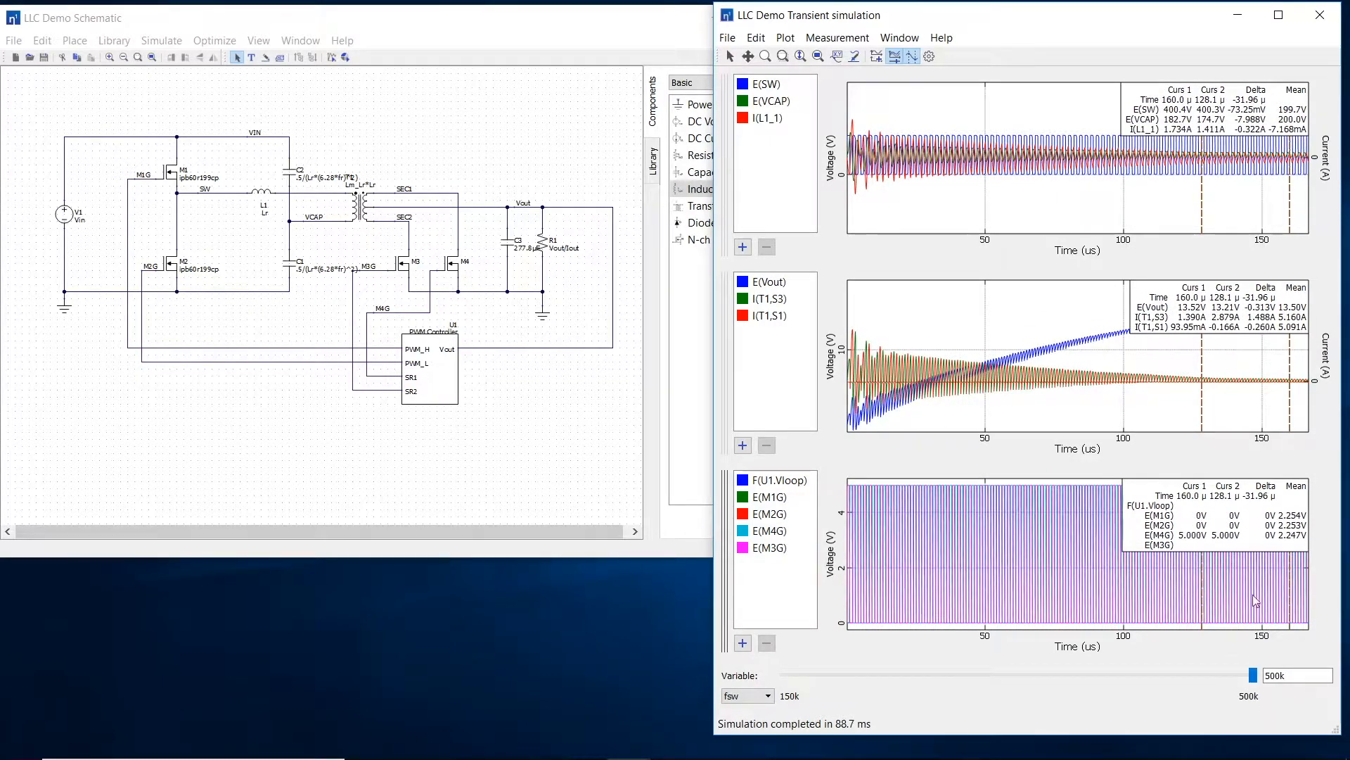
pyautogui.moveTo(1202, 416); pyautogui.dragTo(1227, 418)
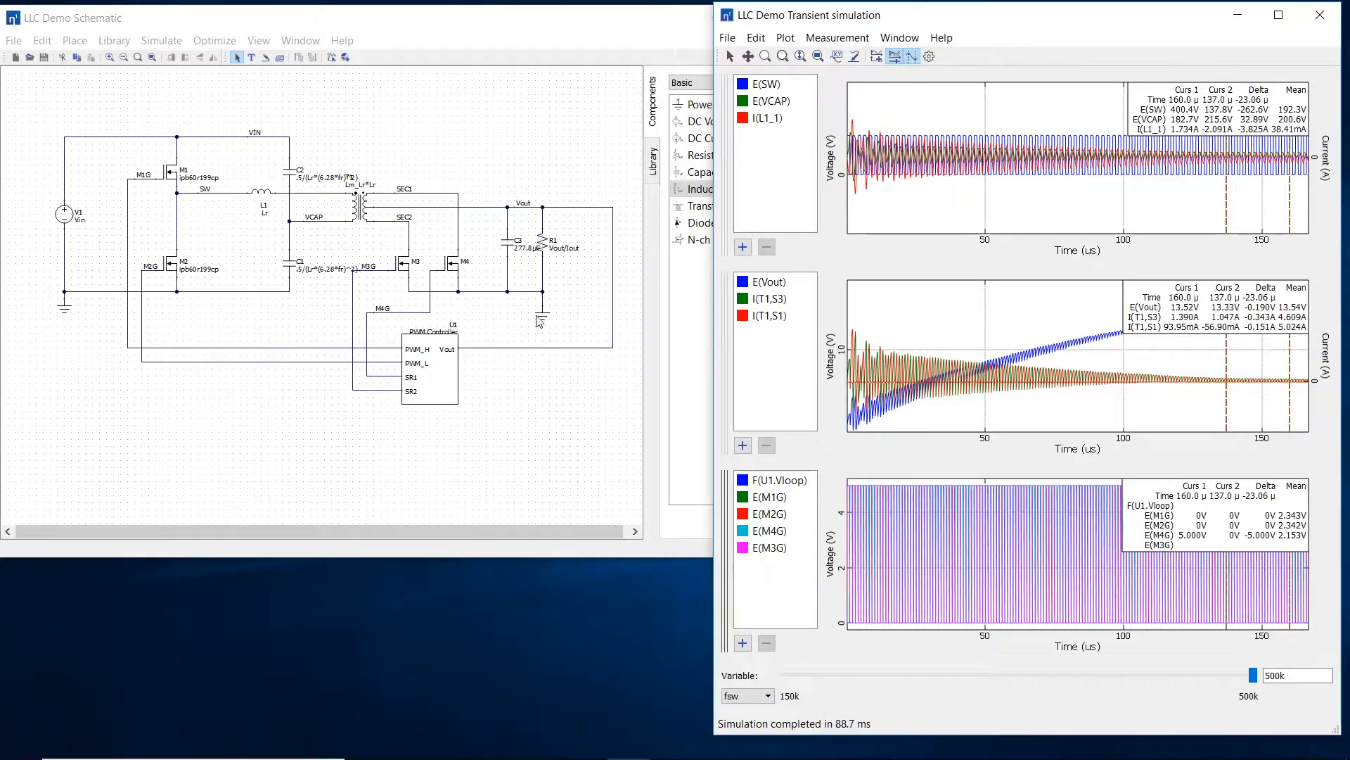
# Step: Change the last digit of transformer T1's turns value to 4 and apply it
pyautogui.doubleClick(359, 202)
pyautogui.click(447, 243)
pyautogui.press('BackSpace')
pyautogui.write('4')
pyautogui.press('Return')
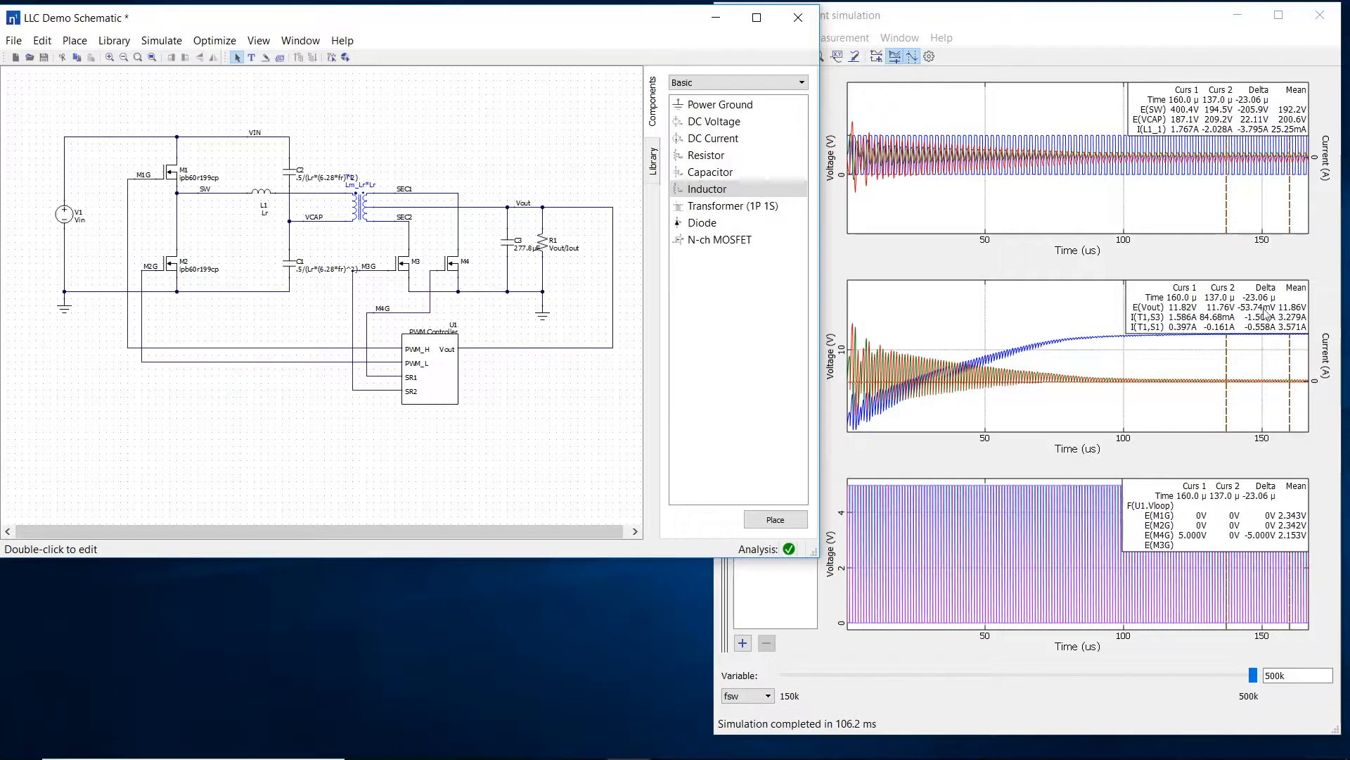
# Step: Return to the transient results and set Vin to 300 and Iout to 50
pyautogui.click(918, 695)
pyautogui.click(768, 696)
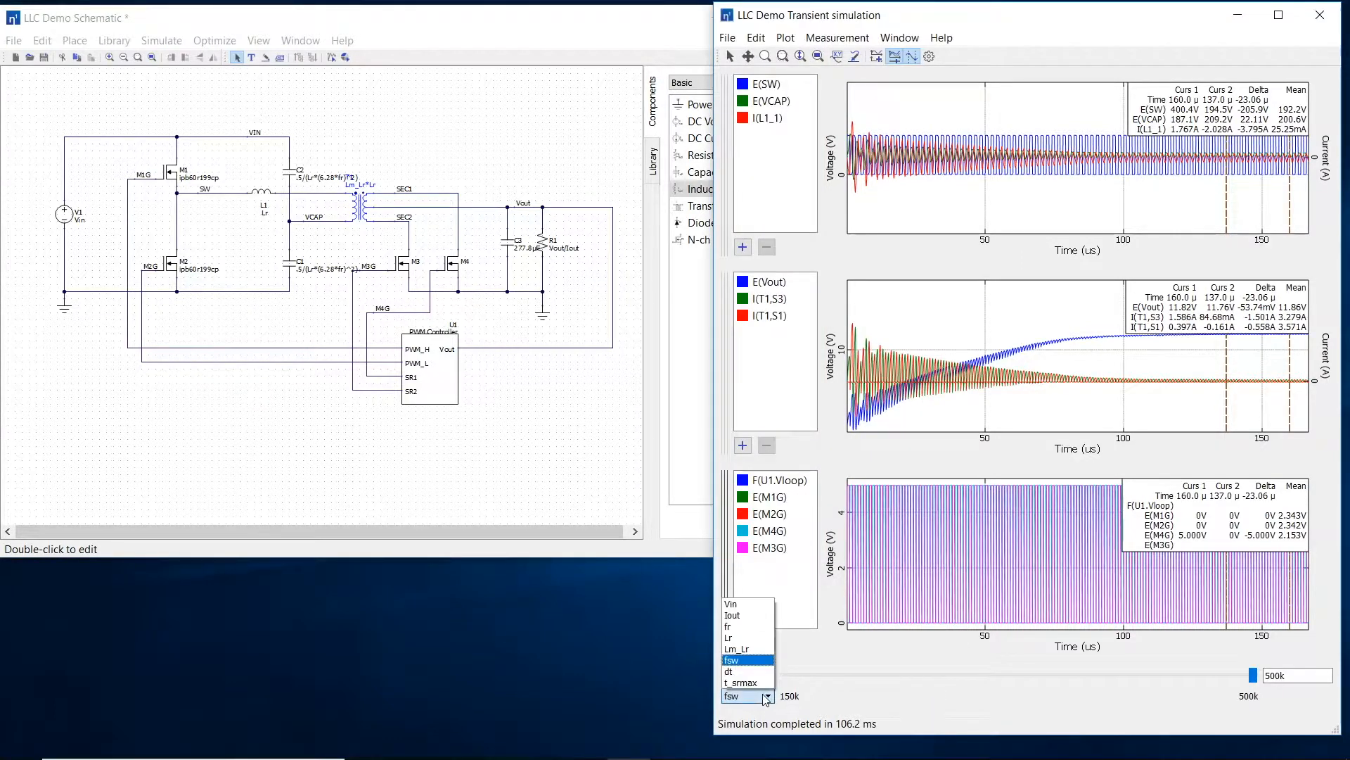
pyautogui.click(744, 605)
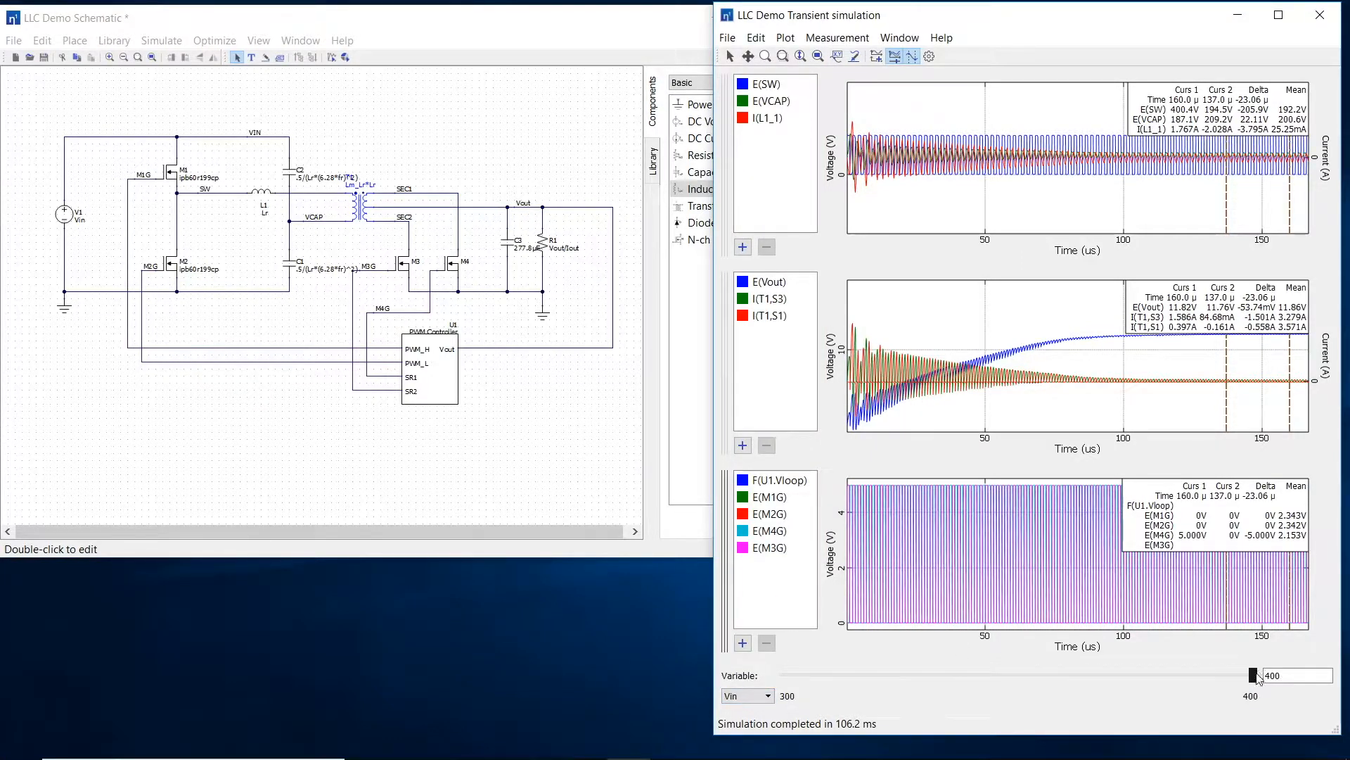
pyautogui.click(749, 695)
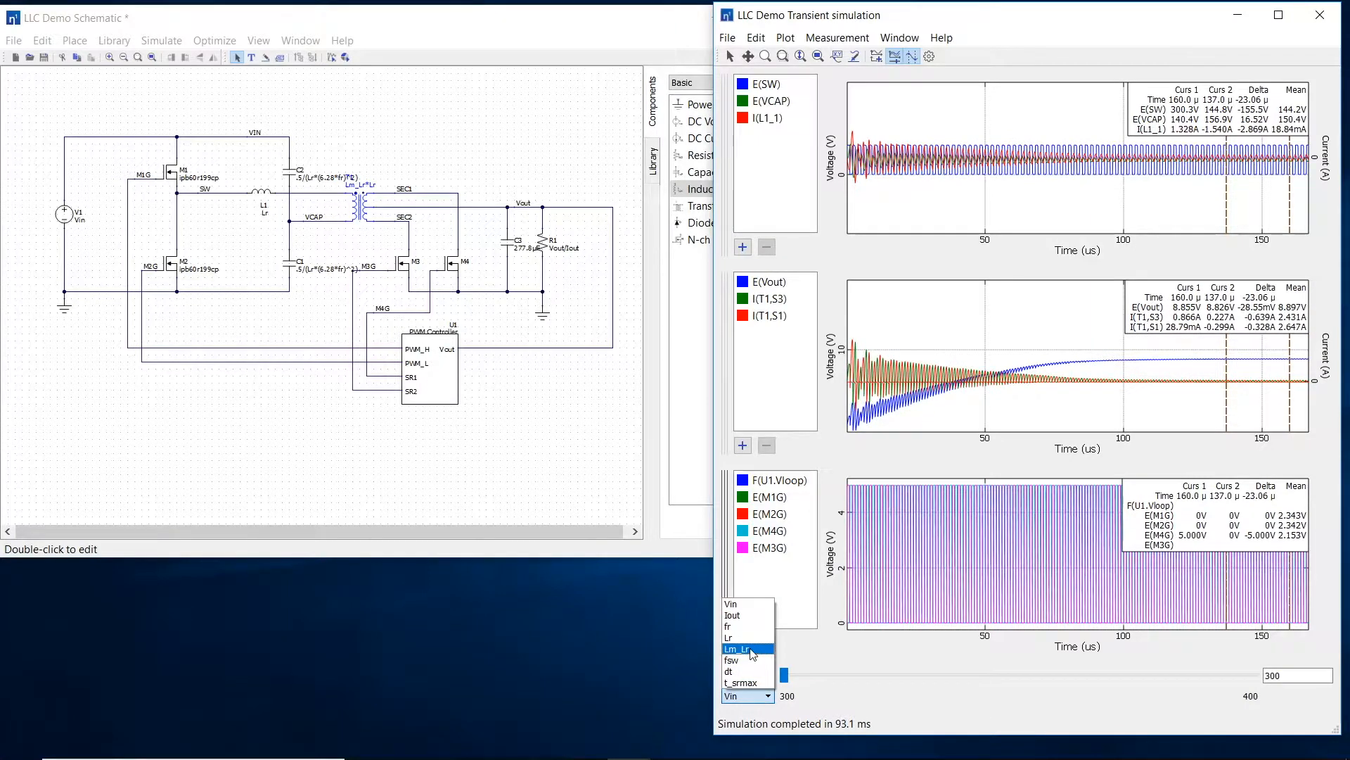
pyautogui.click(738, 623)
pyautogui.moveTo(844, 675); pyautogui.dragTo(1312, 671)
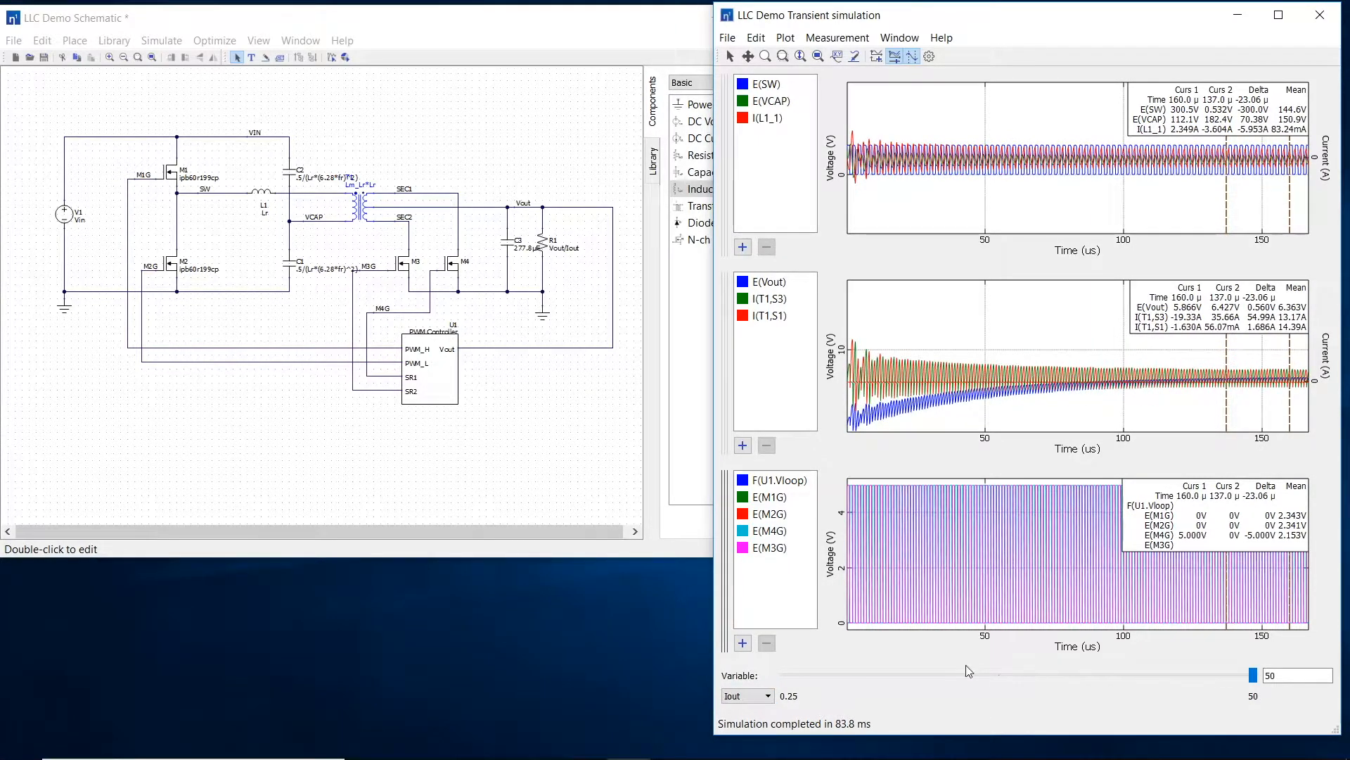
# Step: Lower fsw to about 219.65k in the transient results
pyautogui.click(757, 698)
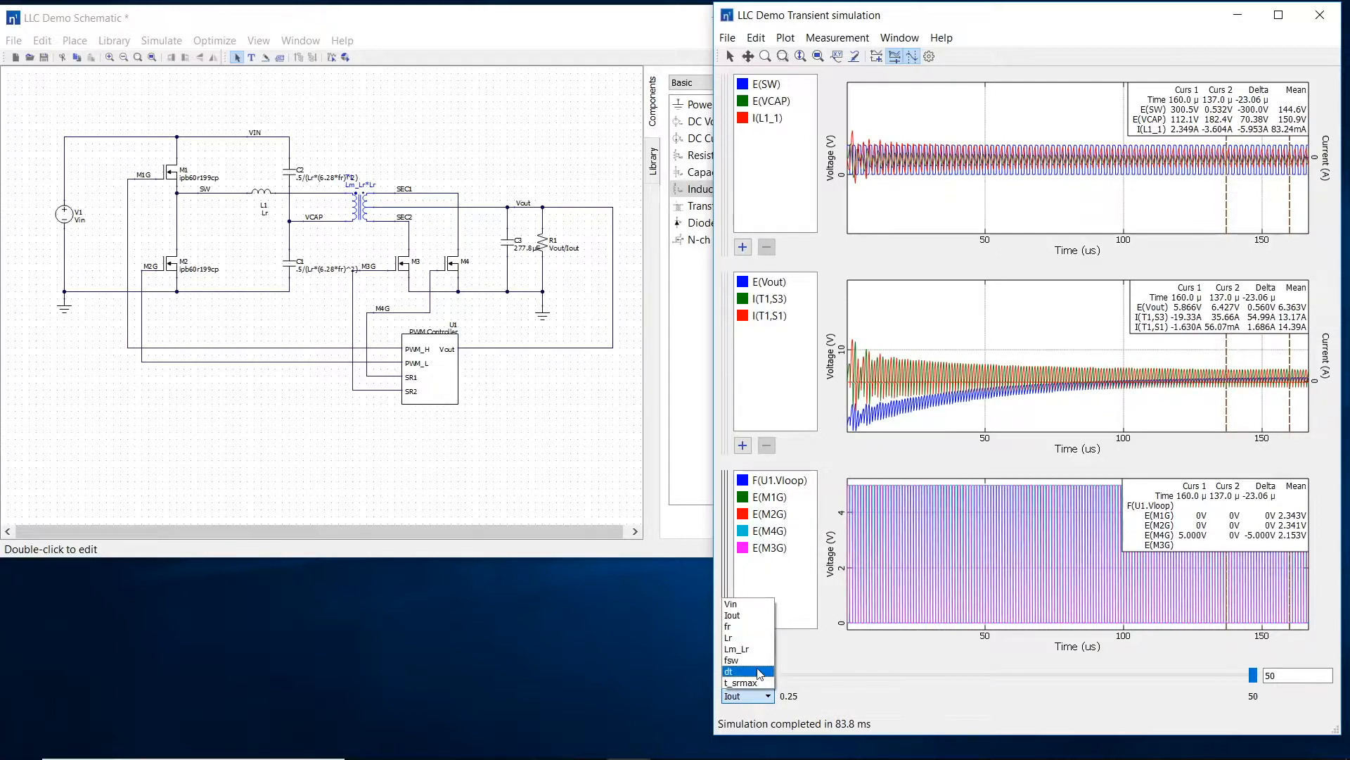
pyautogui.click(772, 667)
pyautogui.moveTo(1250, 676); pyautogui.dragTo(876, 690)
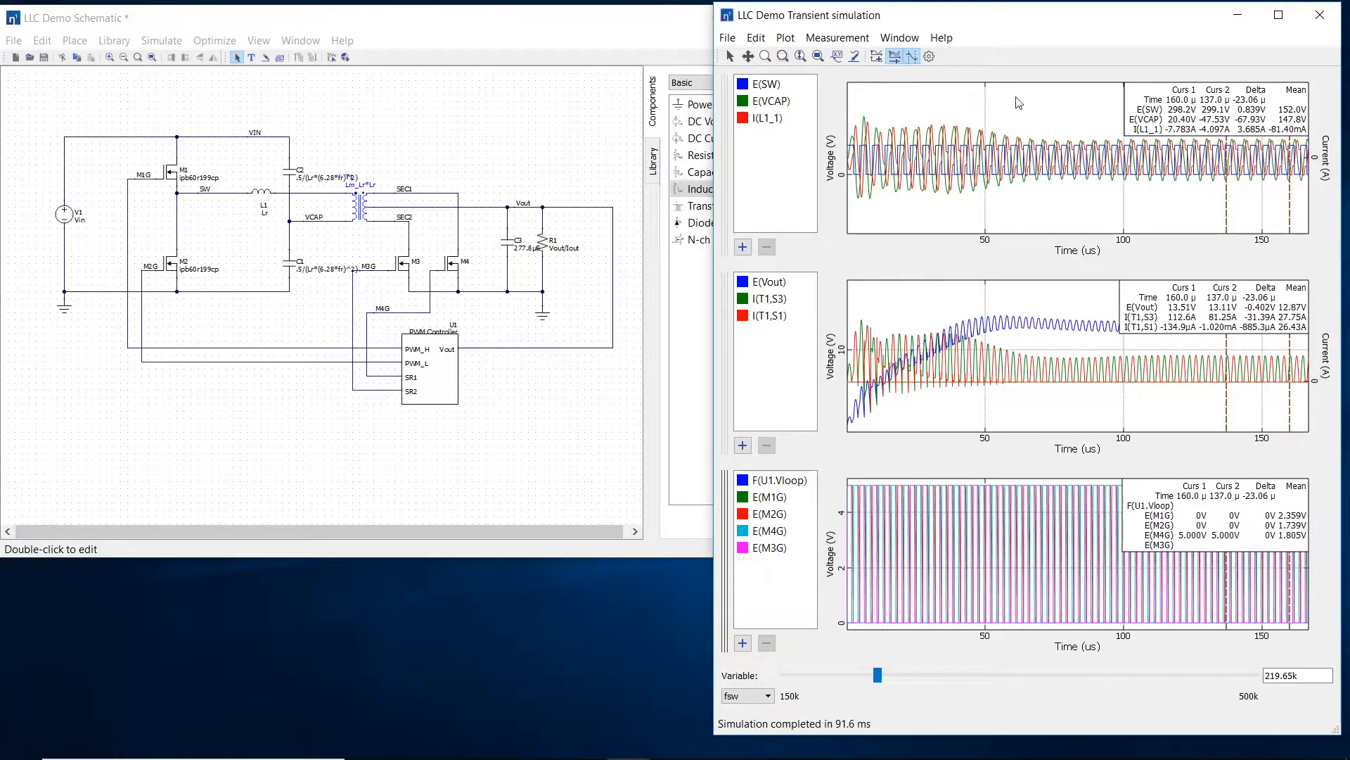
# Step: In the PWM controller specification, rename the PWM ramp to Ramp and set its slope to fr
pyautogui.click(608, 398)
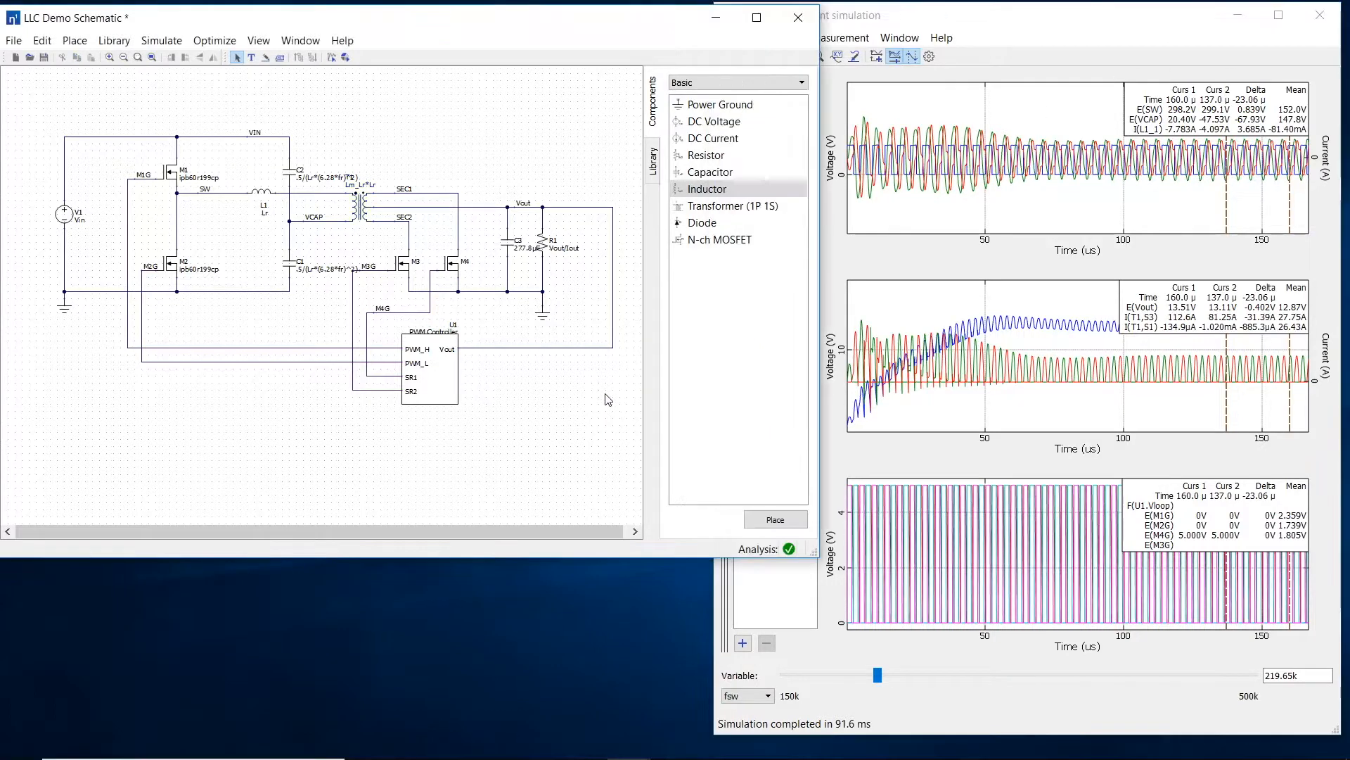
pyautogui.doubleClick(457, 393)
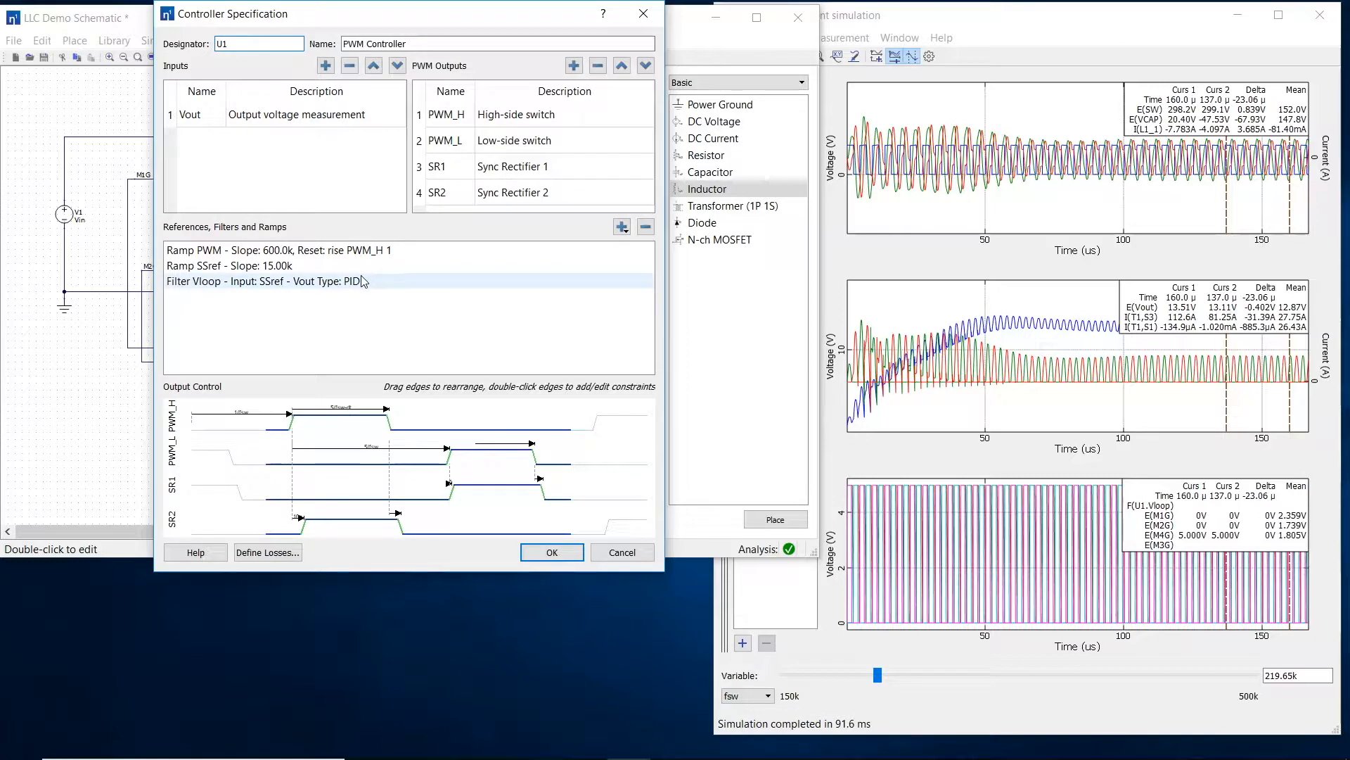
pyautogui.click(301, 255)
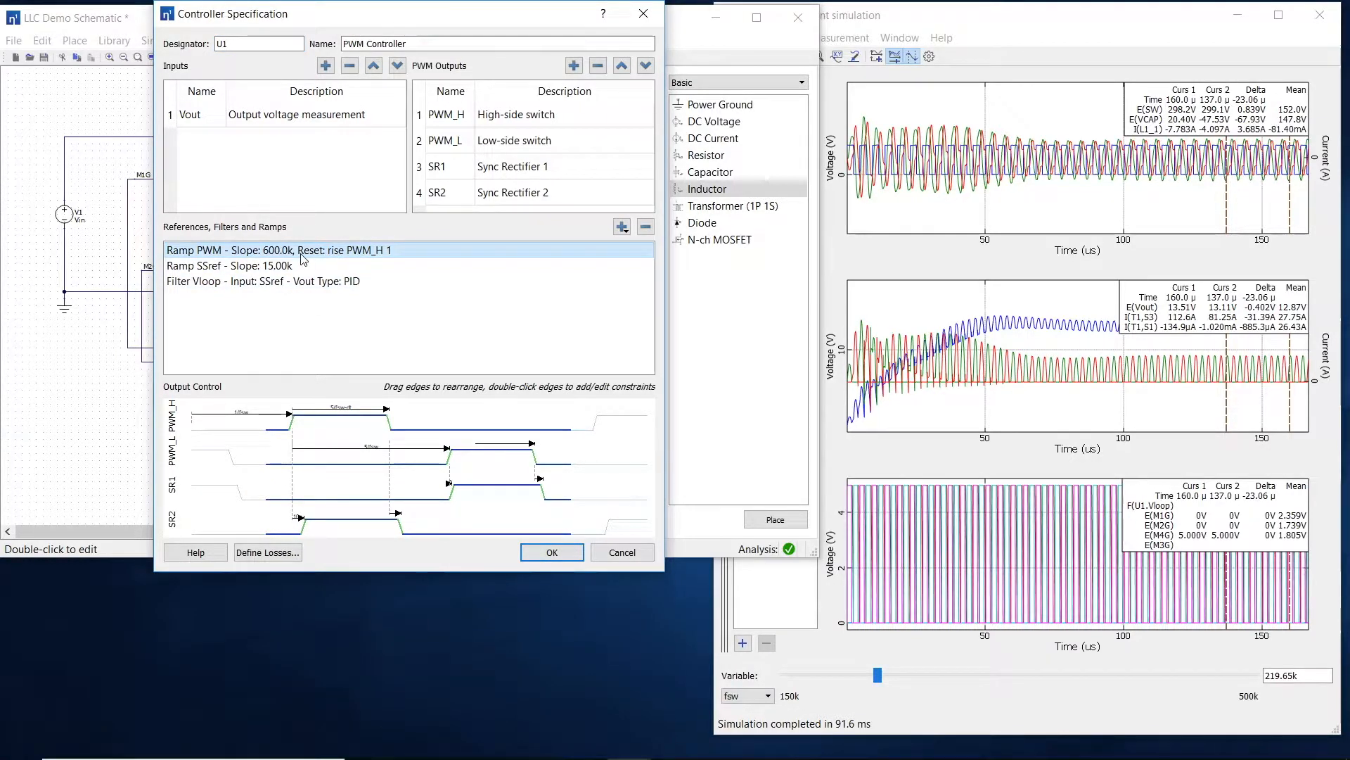
pyautogui.doubleClick(302, 258)
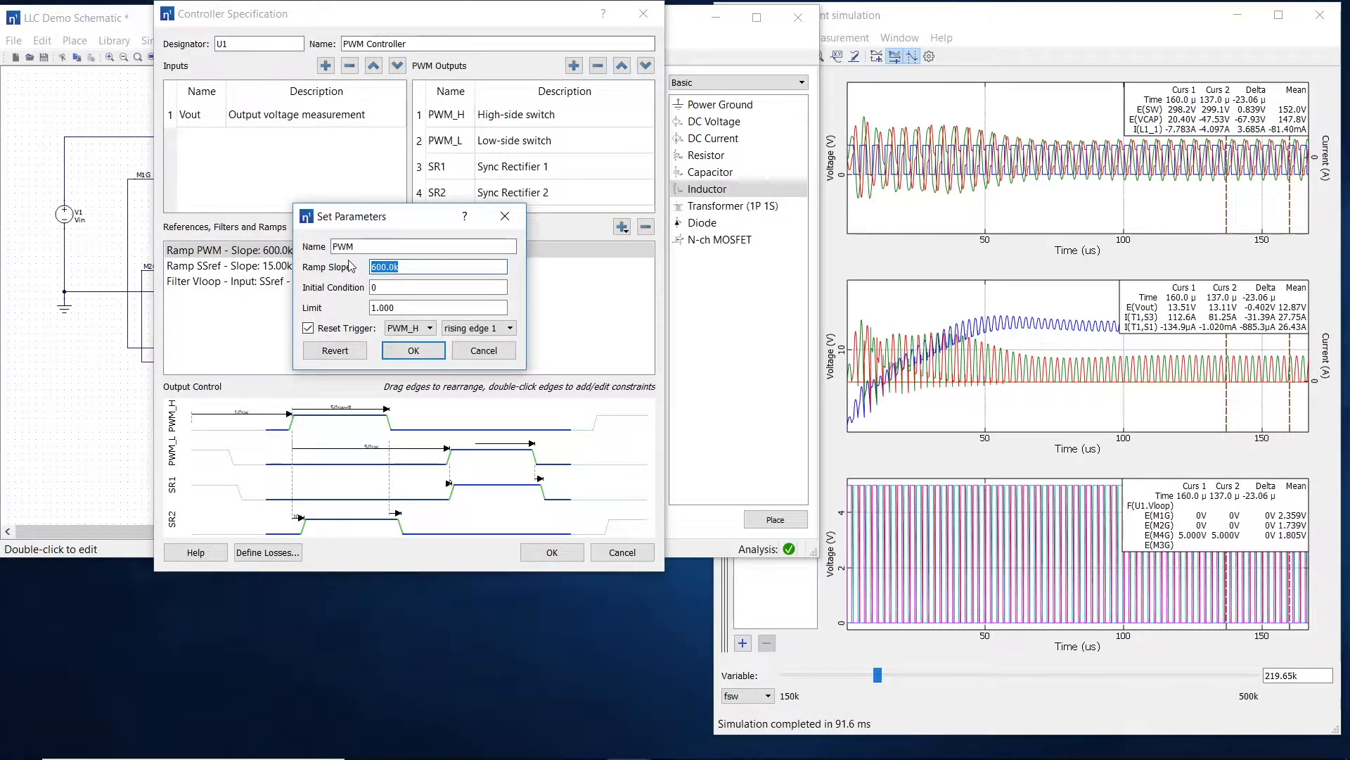
pyautogui.write('fr')
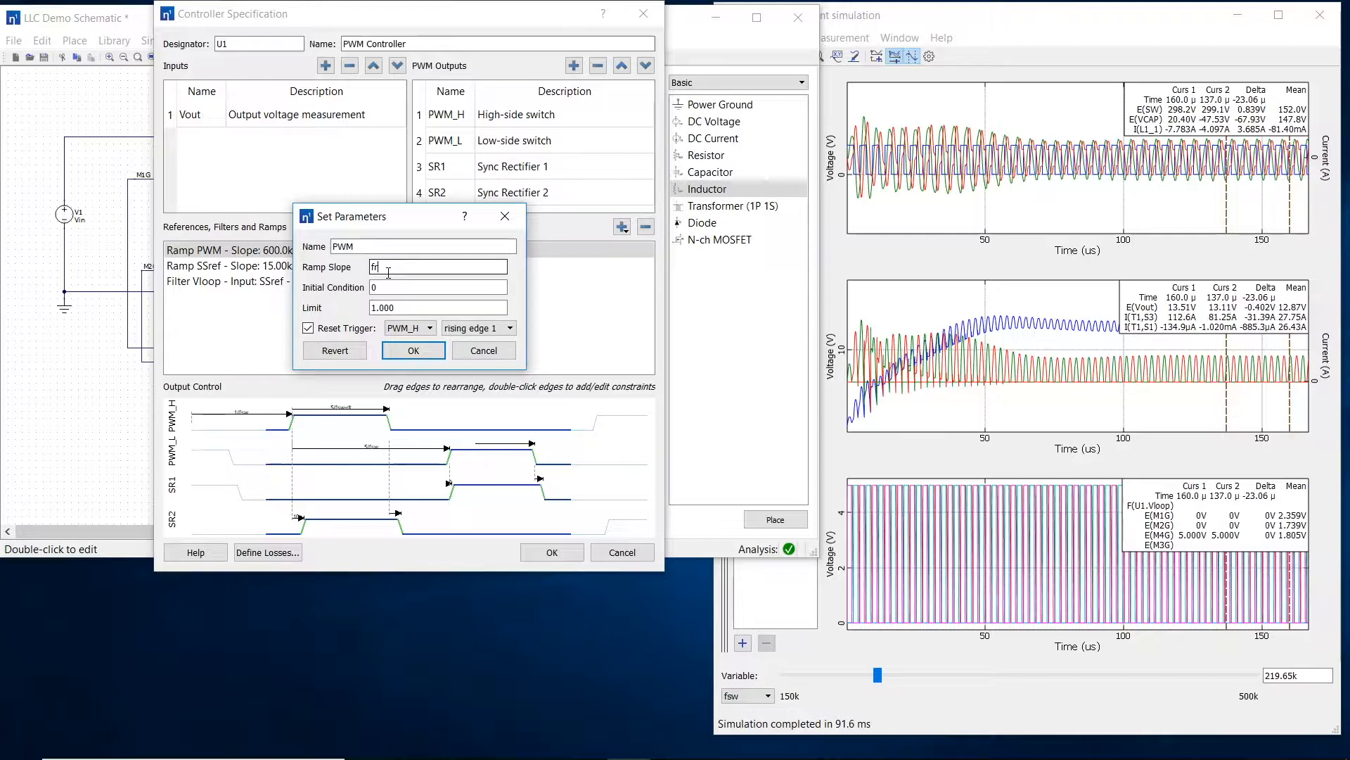
pyautogui.moveTo(365, 250); pyautogui.dragTo(318, 254)
pyautogui.write('Ramp')
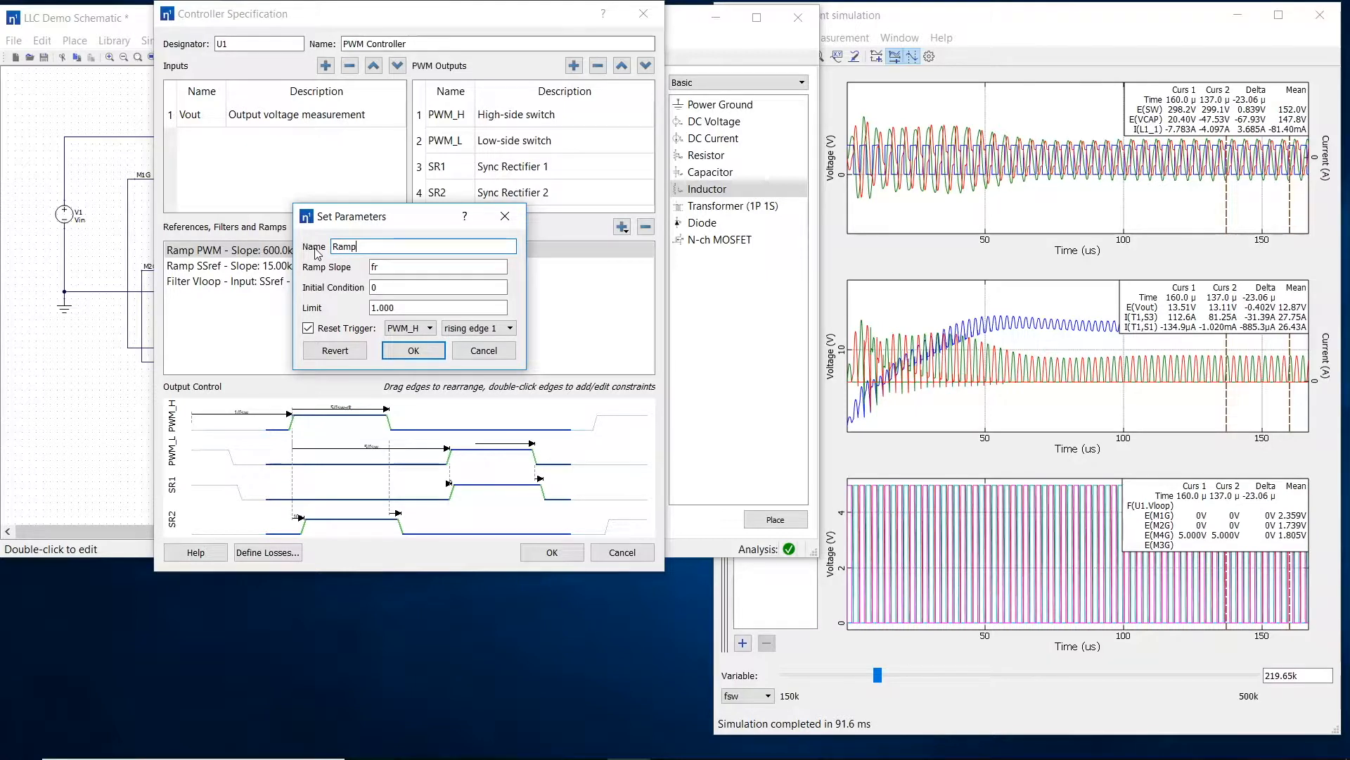
pyautogui.click(417, 353)
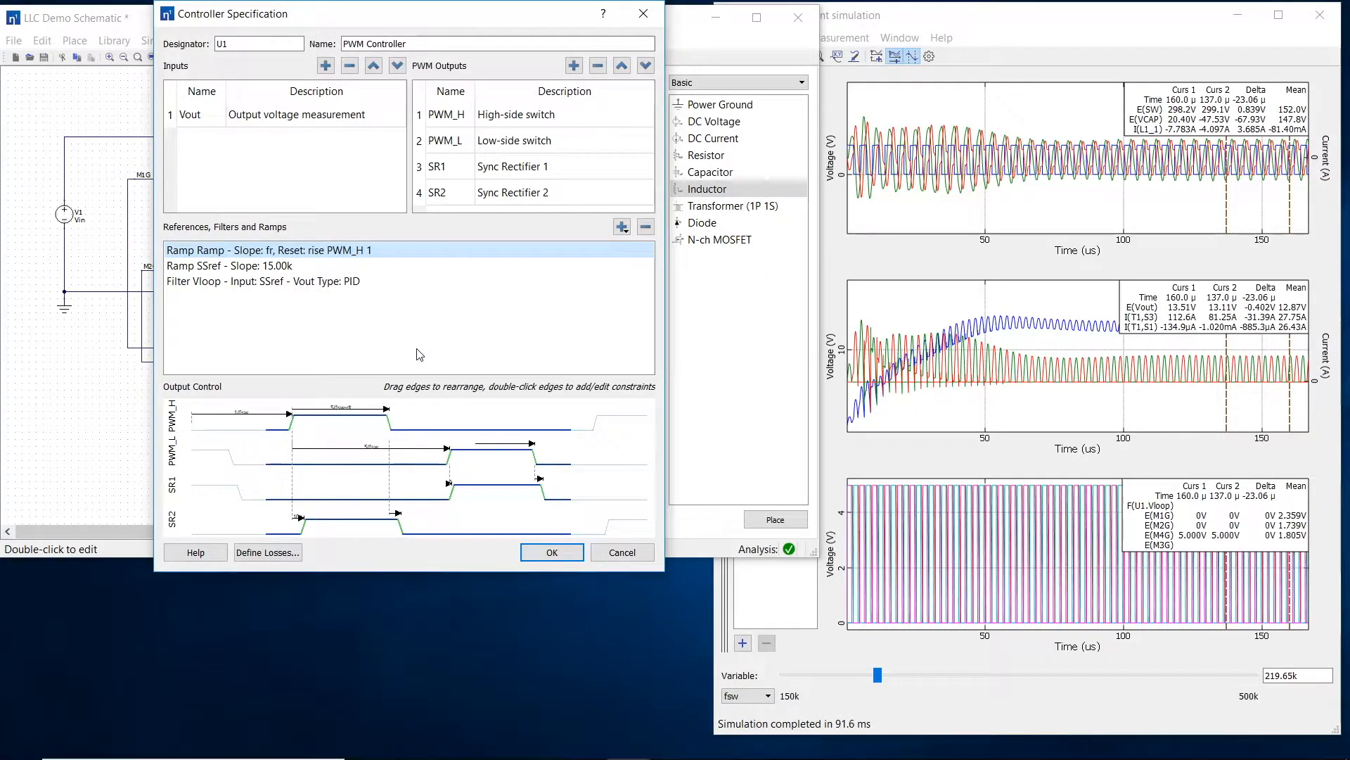
# Step: Change the Vloop compensation filter to P-I Filter (Type II) with initial value 0.4, minimum .3 and maximum .6
pyautogui.doubleClick(209, 285)
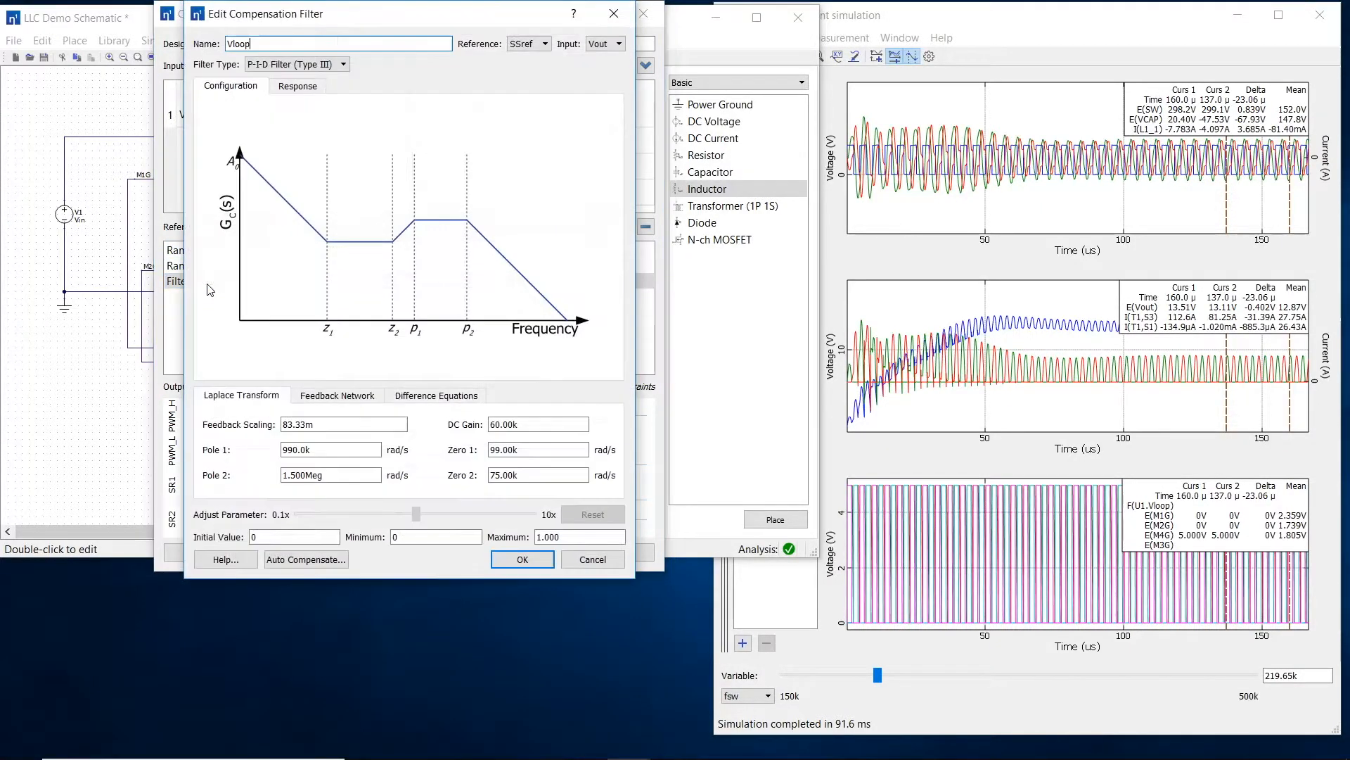
pyautogui.click(298, 66)
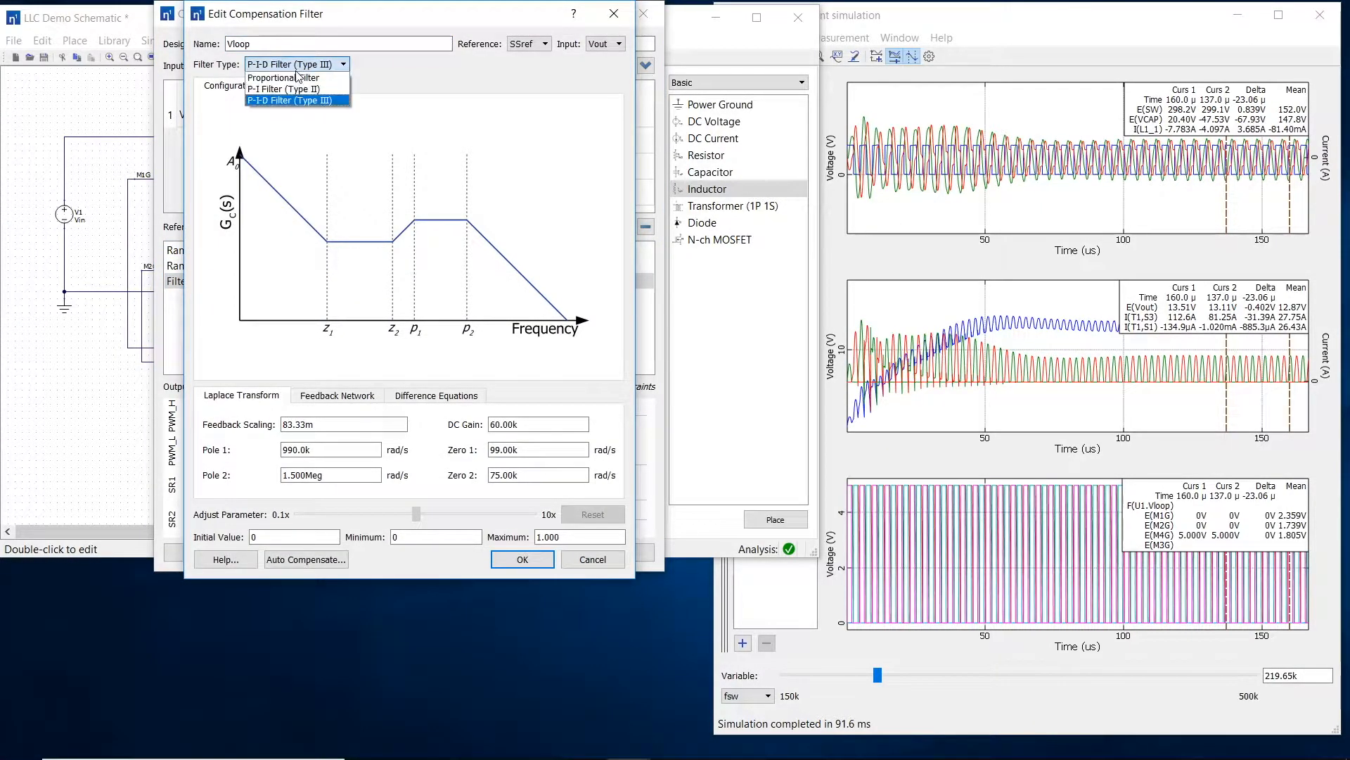
pyautogui.click(299, 91)
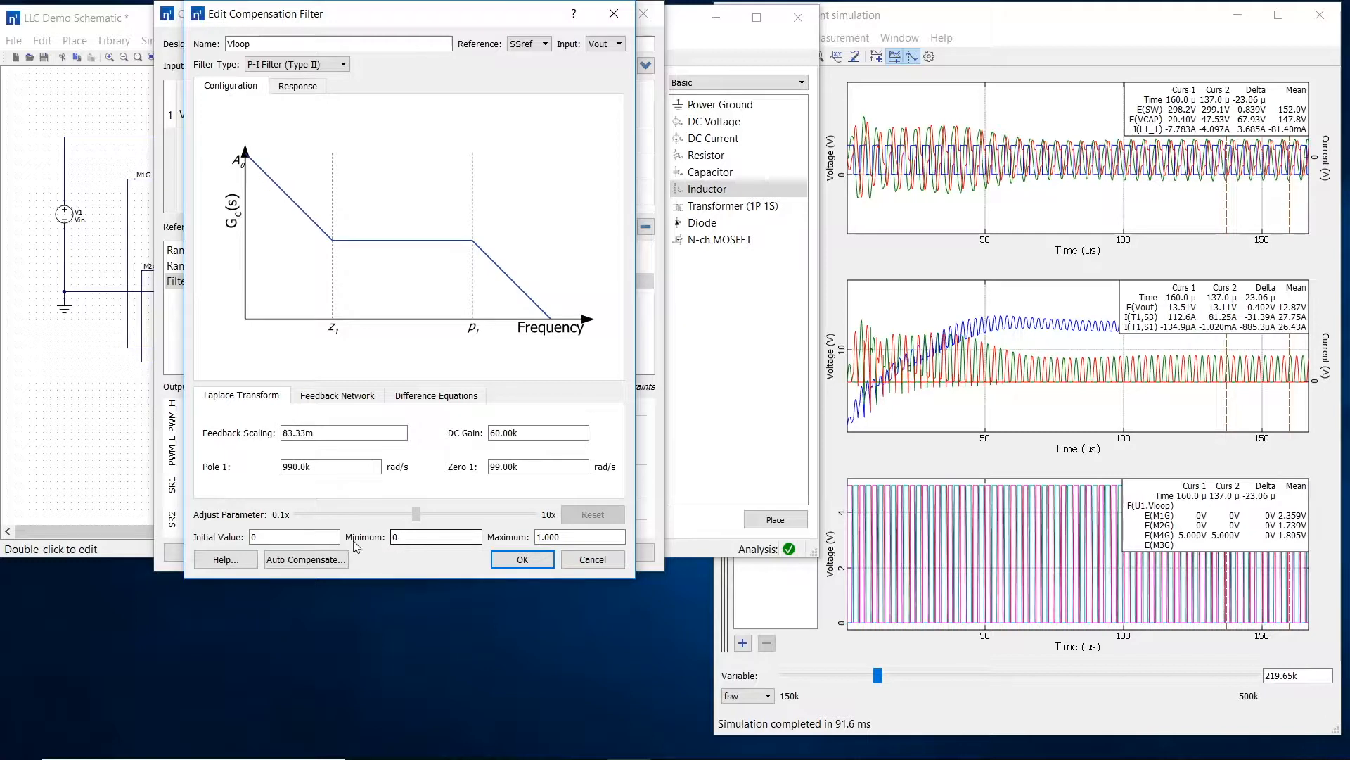
pyautogui.click(404, 537)
pyautogui.write('3')
pyautogui.press('Tab')
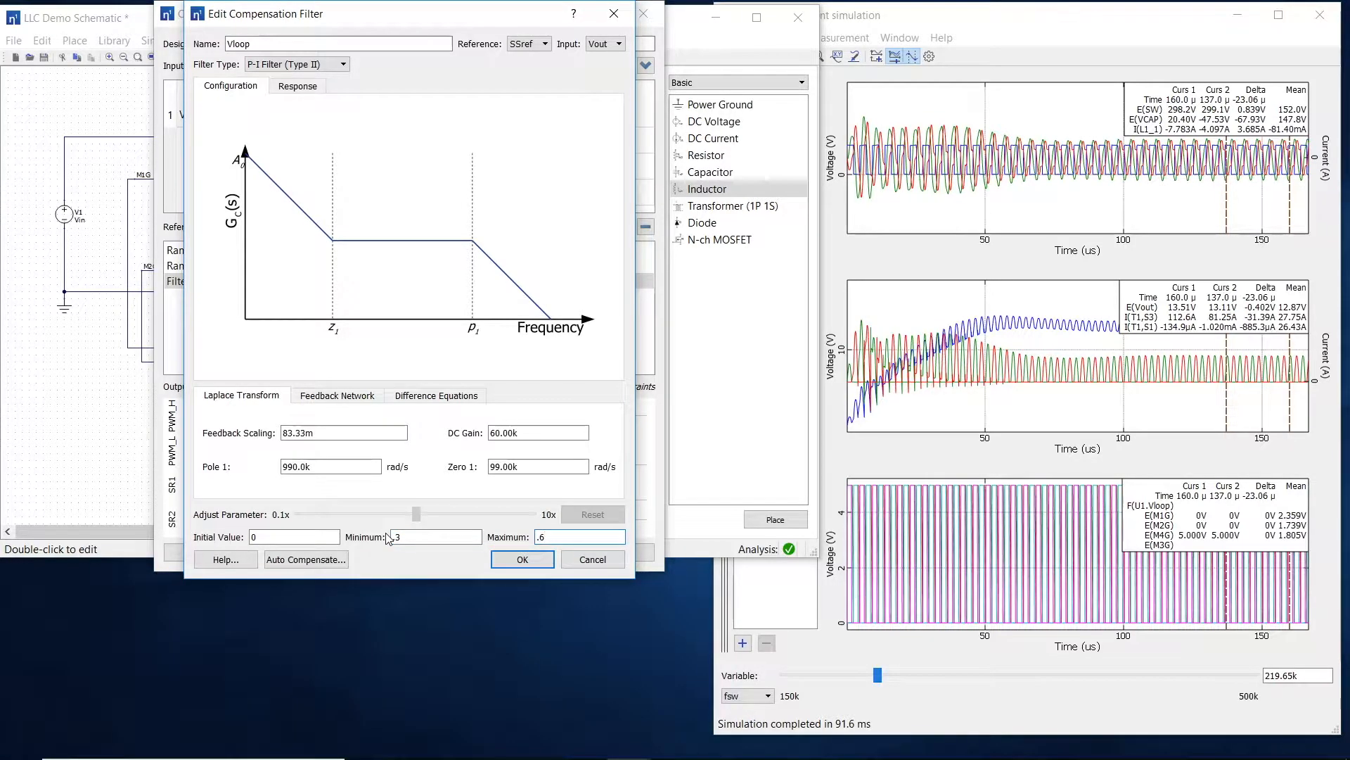
pyautogui.click(312, 537)
pyautogui.write('.4')
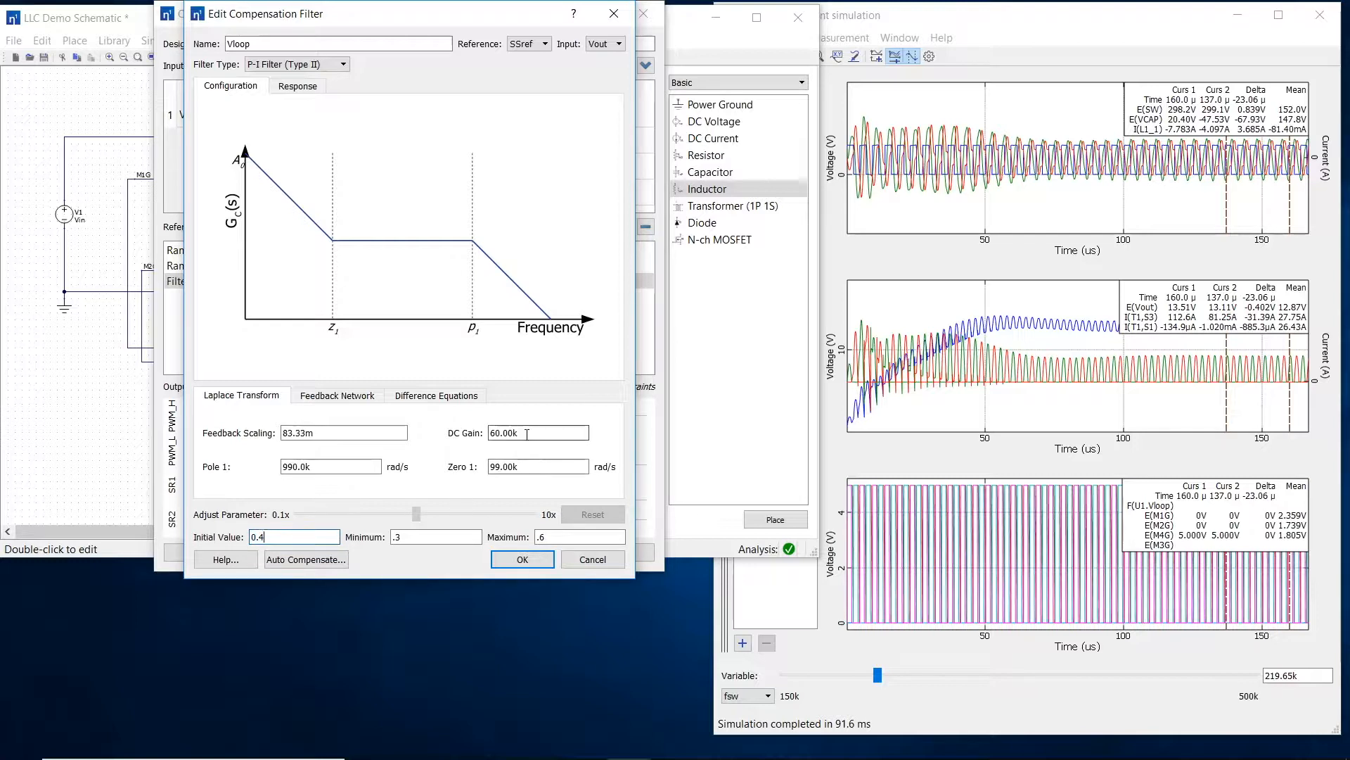
# Step: Set the Vloop filter's DC gain to Gain, zero 1 to fz and pole 1 to 10*fz, and accept the filter
pyautogui.moveTo(519, 433); pyautogui.dragTo(498, 434)
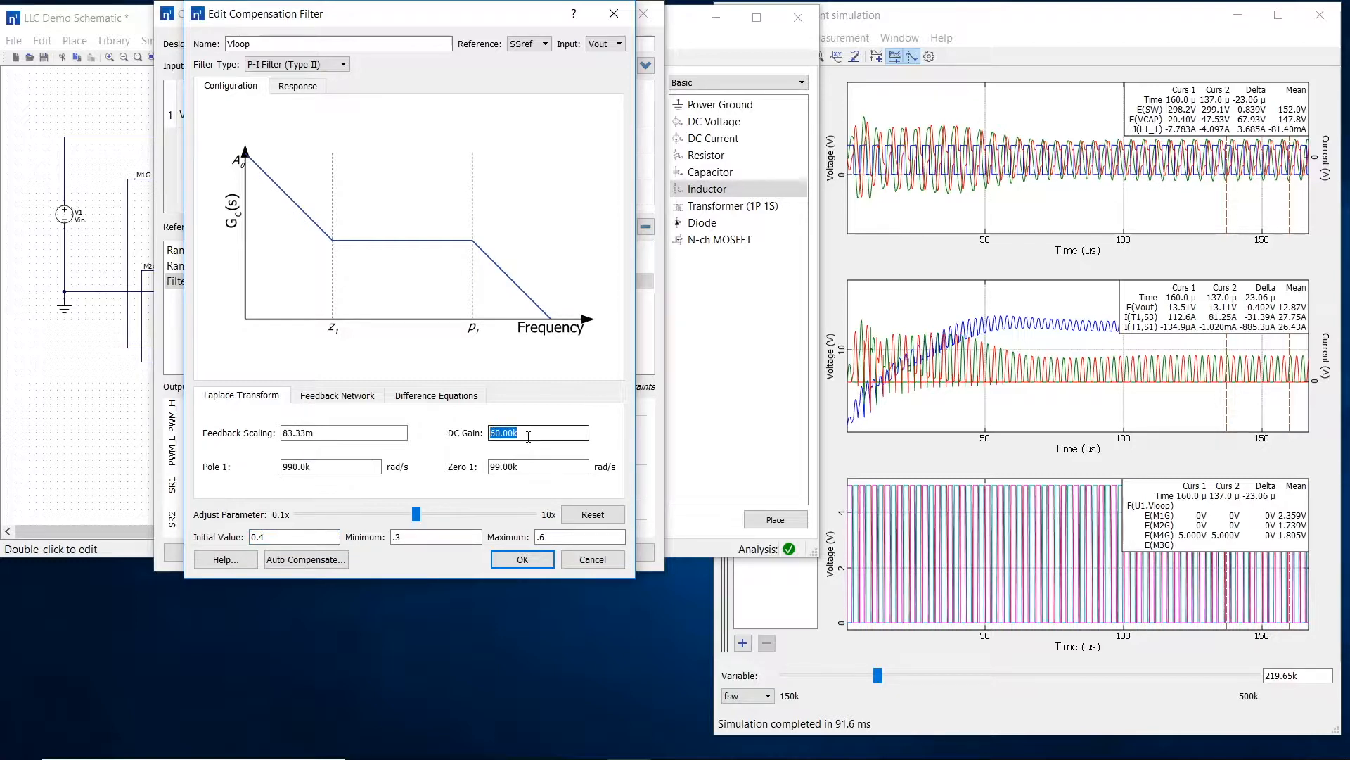
pyautogui.write('G')
pyautogui.press('Tab')
pyautogui.press('Tab')
pyautogui.write('f')
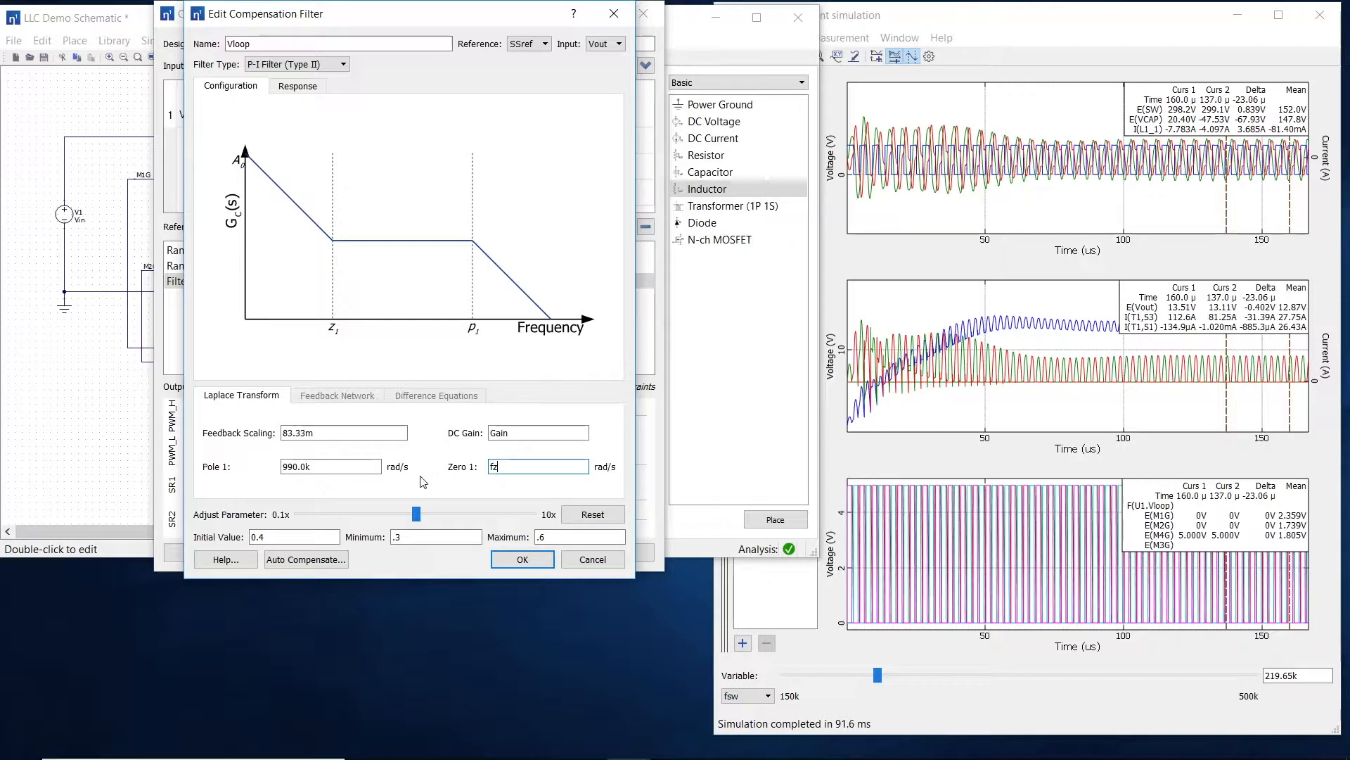
pyautogui.moveTo(331, 469); pyautogui.dragTo(245, 465)
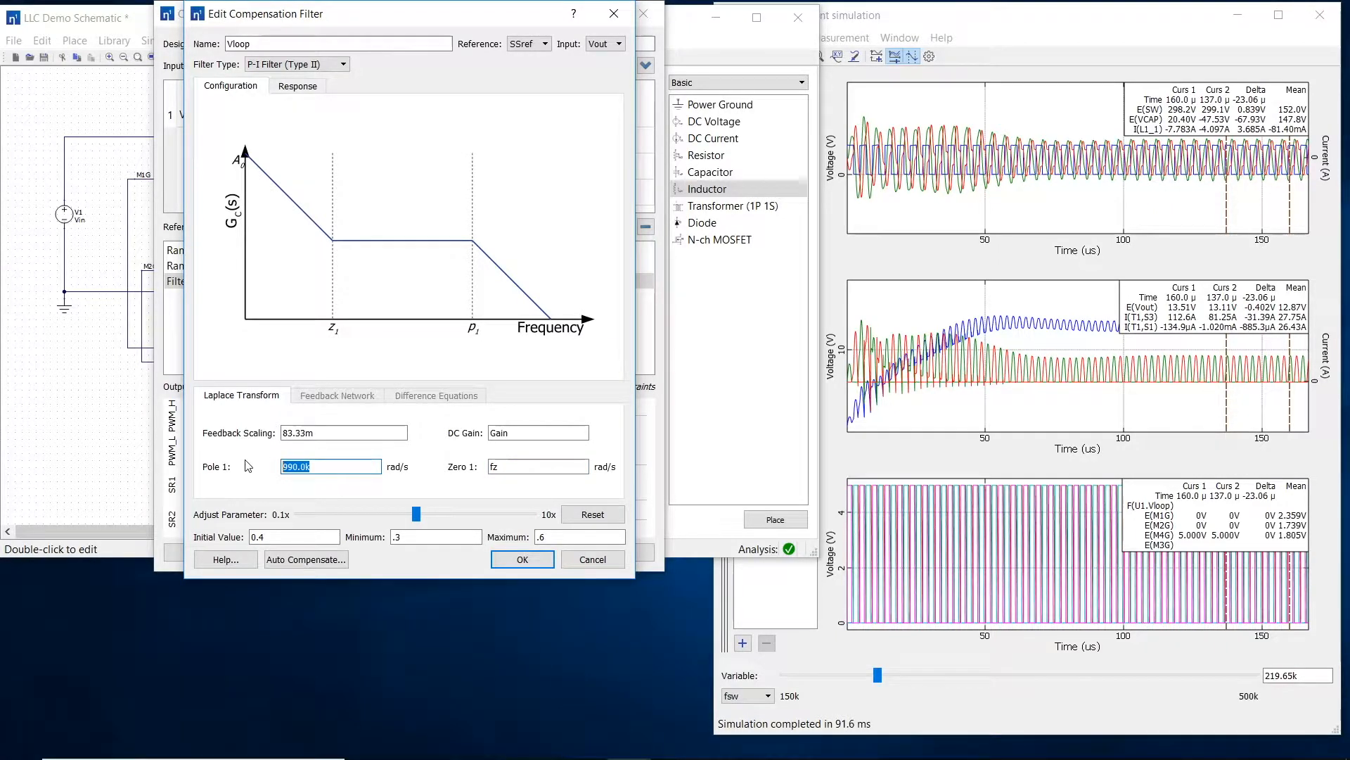
pyautogui.write('10*fz')
pyautogui.click(521, 560)
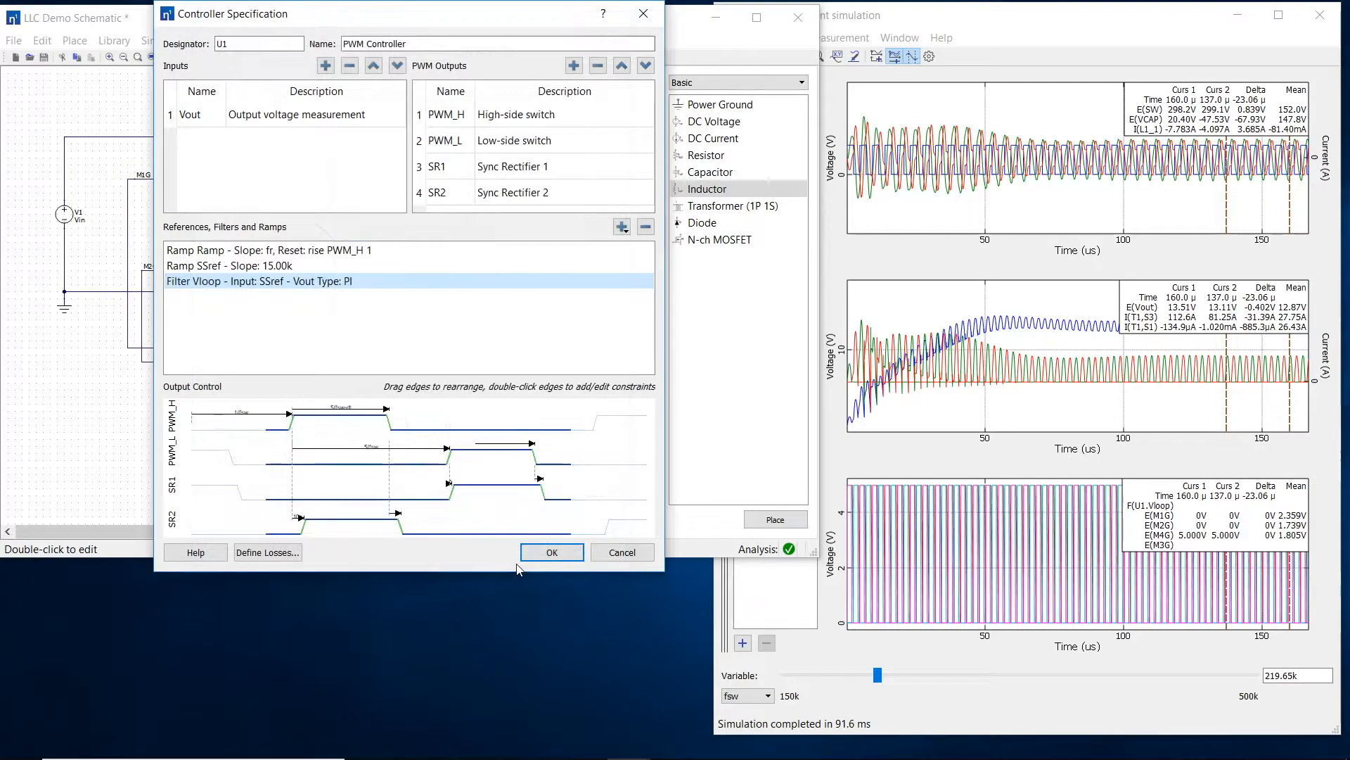
# Step: Constrain PWM_H falling edge 1 with a Filter Compare triggered when Vloop is less than Ramp
pyautogui.doubleClick(388, 420)
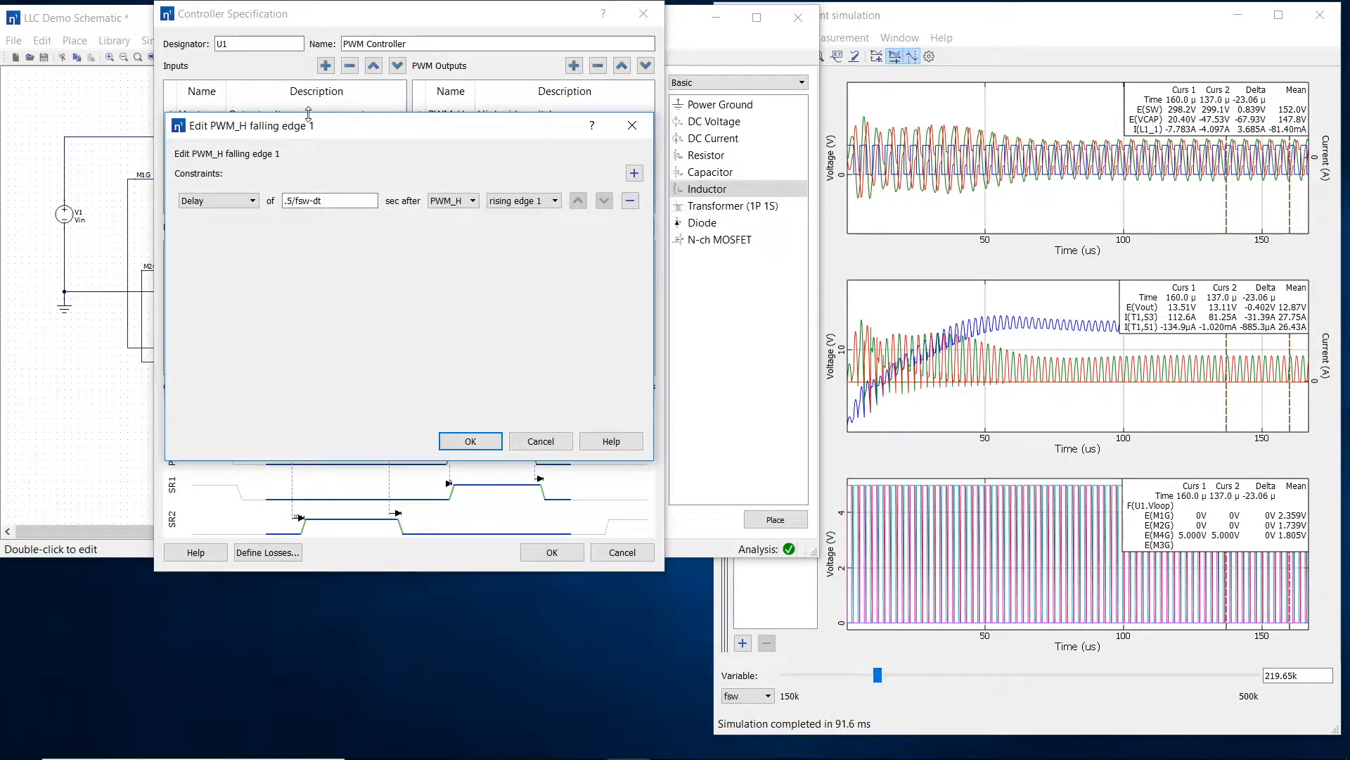
pyautogui.moveTo(325, 125); pyautogui.dragTo(526, 270)
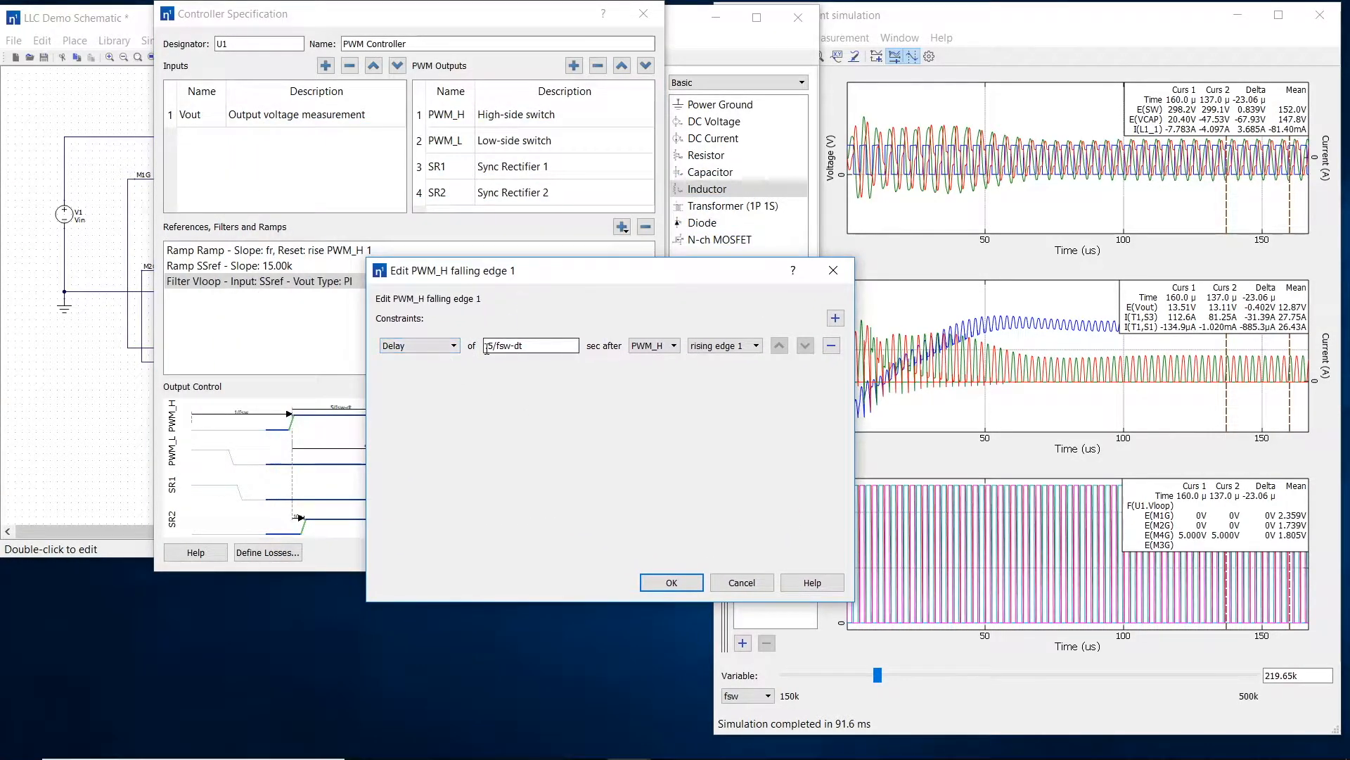
pyautogui.click(452, 349)
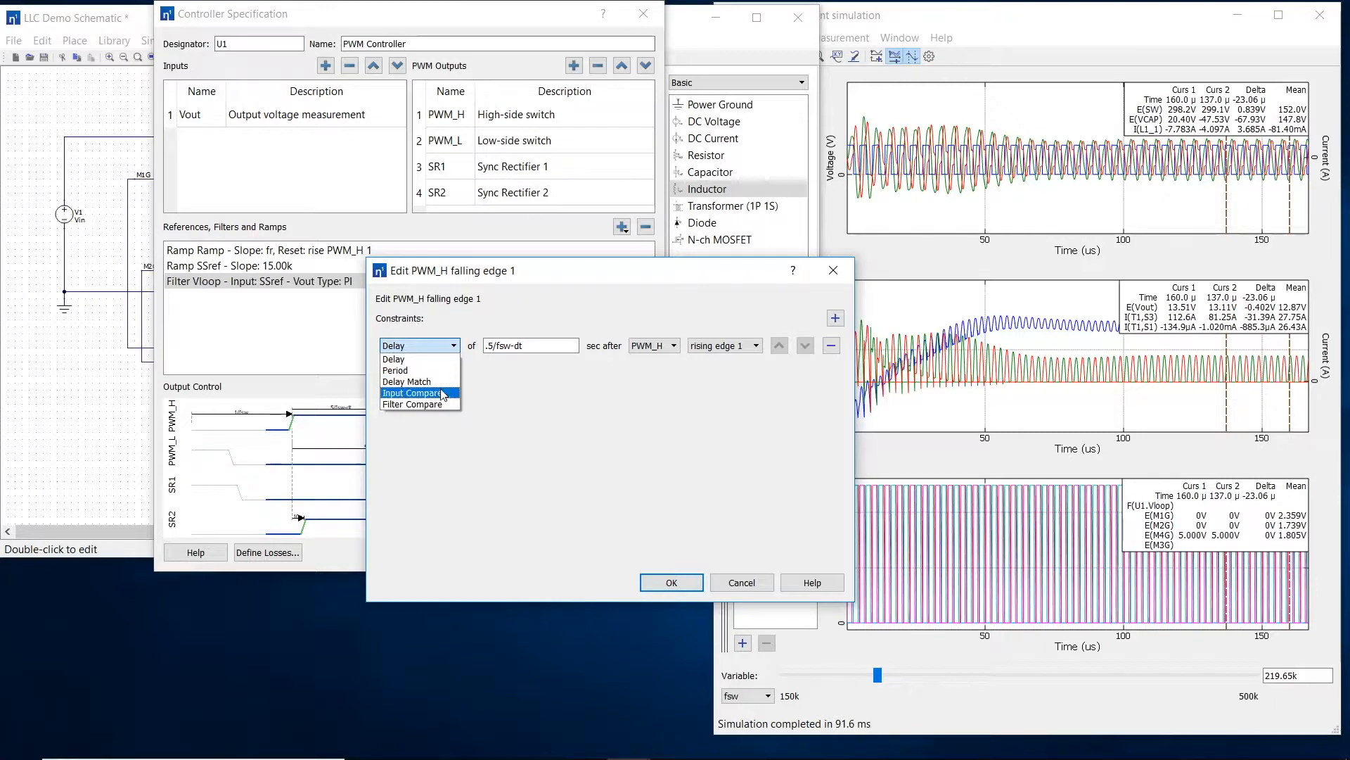
pyautogui.click(450, 404)
pyautogui.click(521, 348)
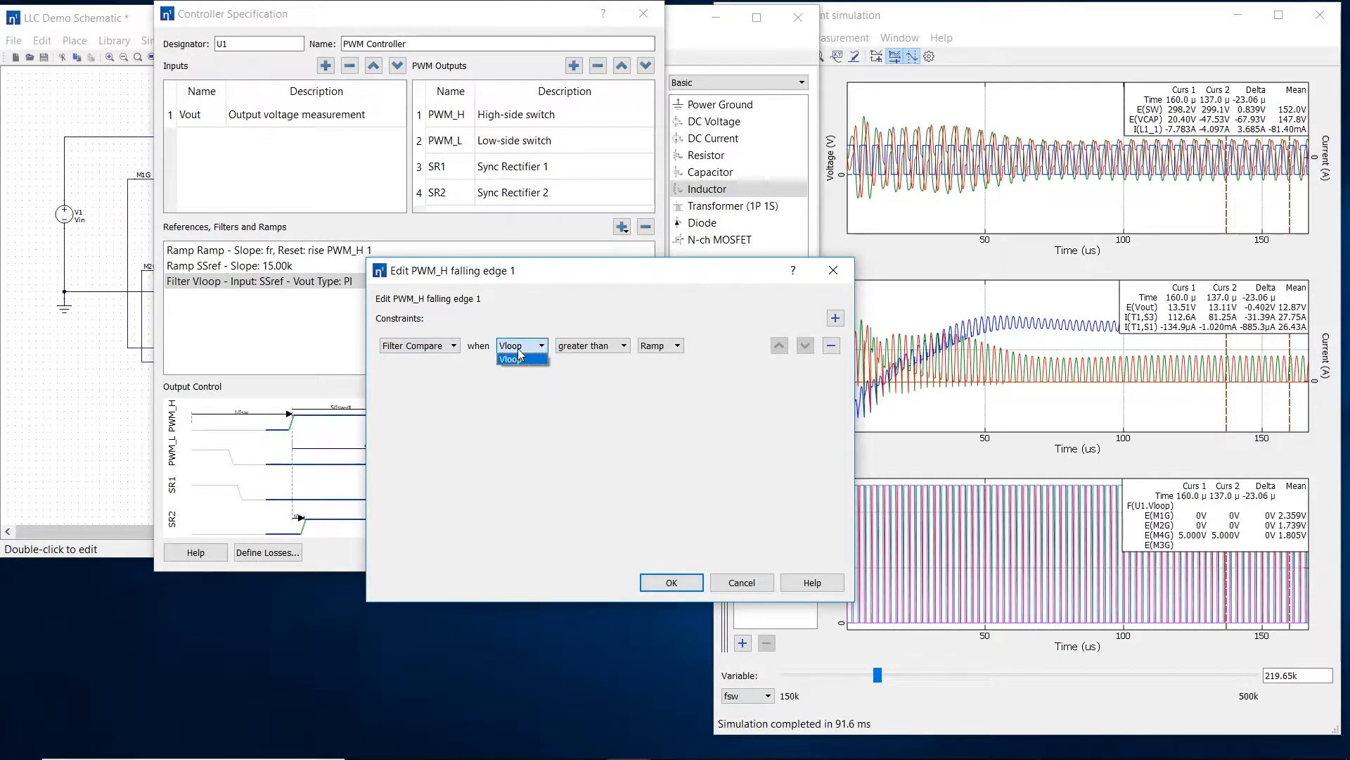
pyautogui.click(520, 359)
pyautogui.click(578, 346)
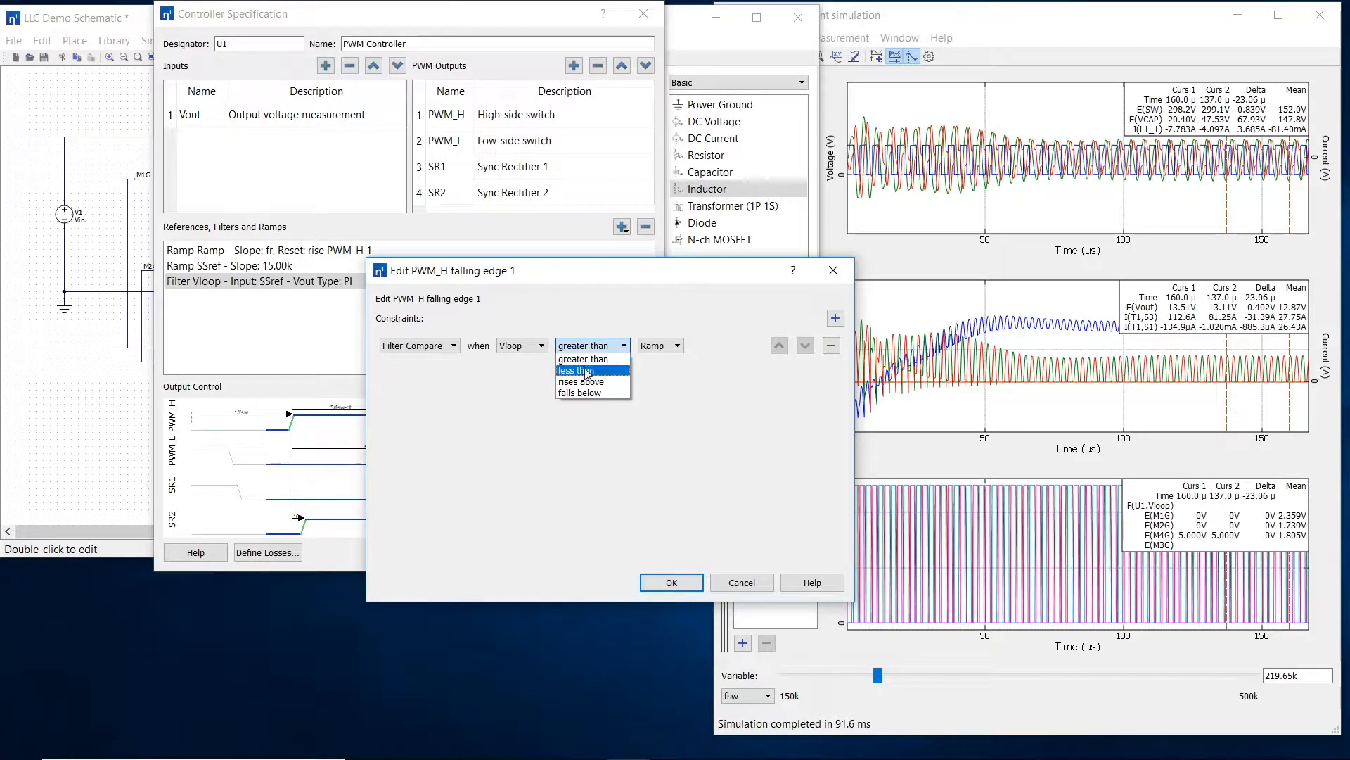
pyautogui.click(585, 370)
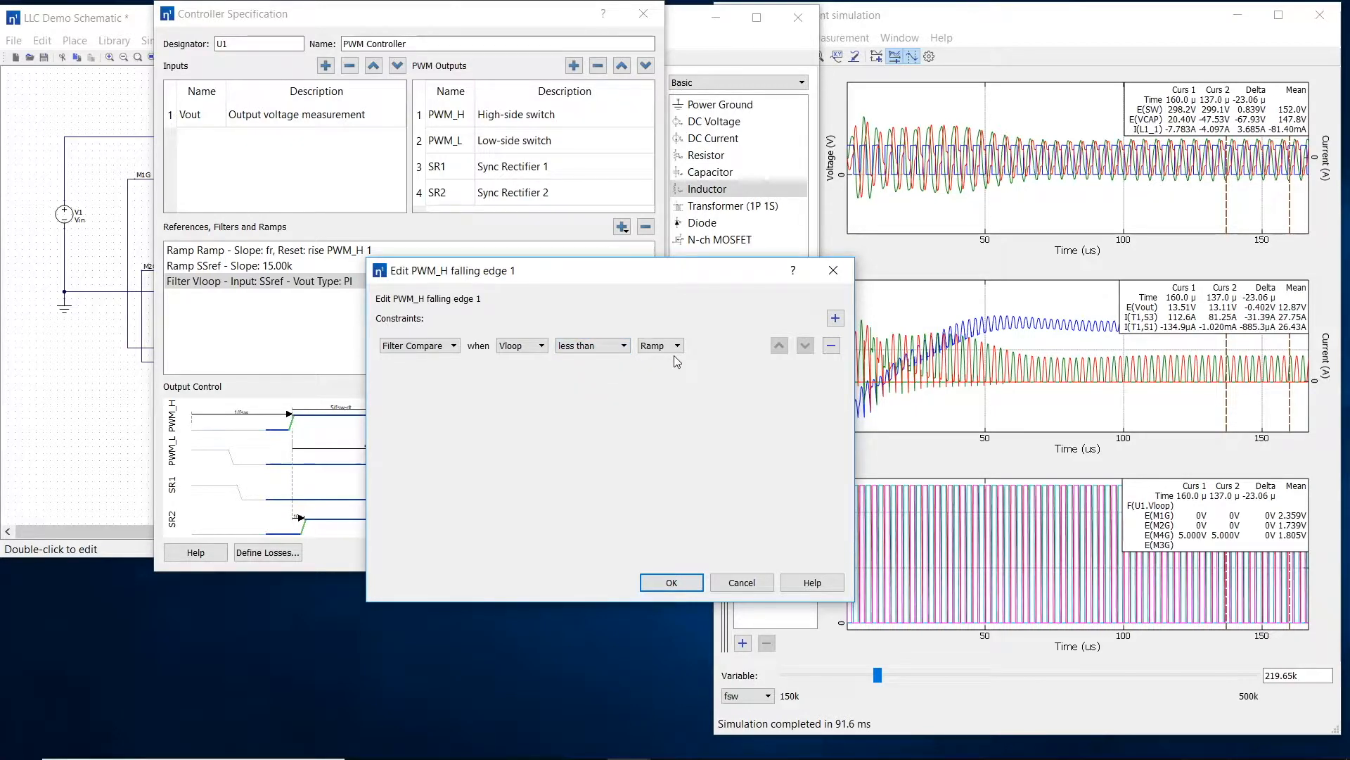
pyautogui.click(671, 581)
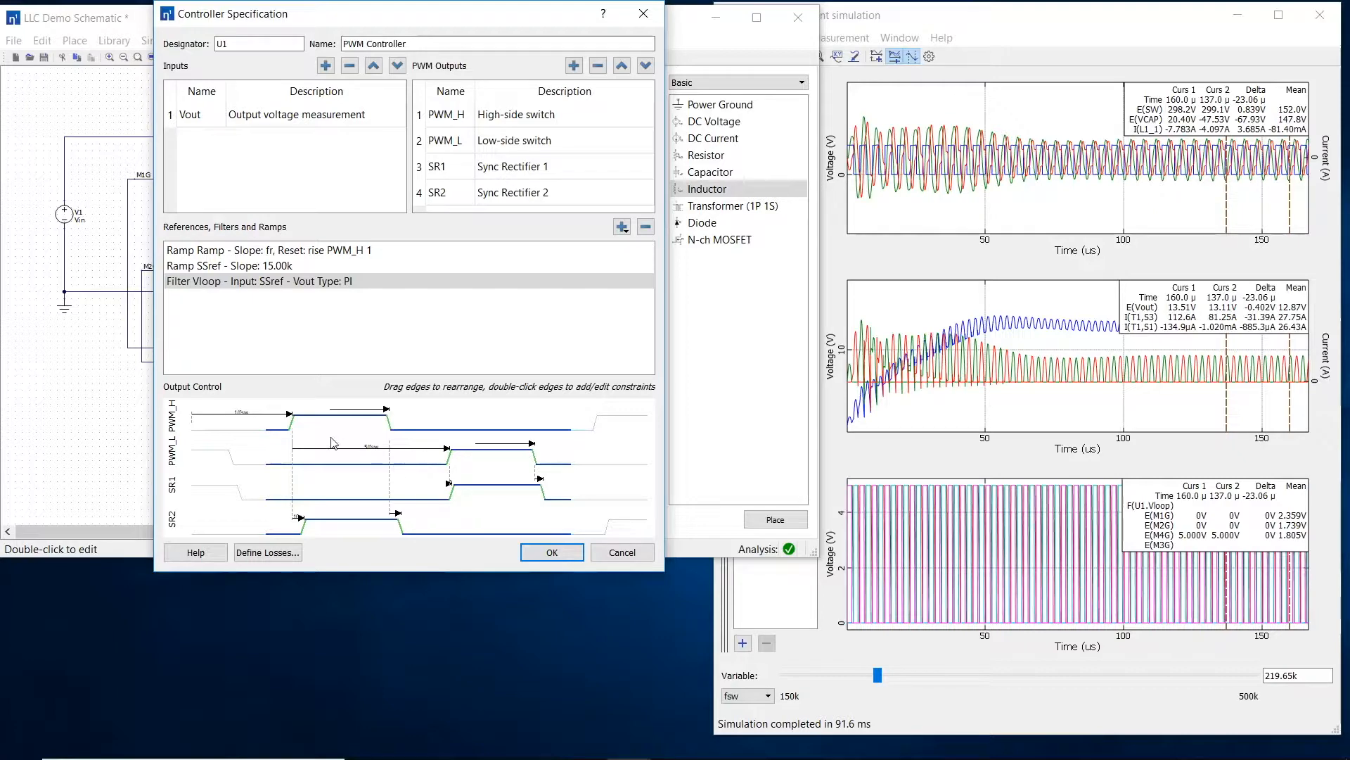
# Step: Constrain PWM_H rising edge 1 to a delay of dt after the PWM_L falling edge, and accept the controller specification
pyautogui.doubleClick(293, 415)
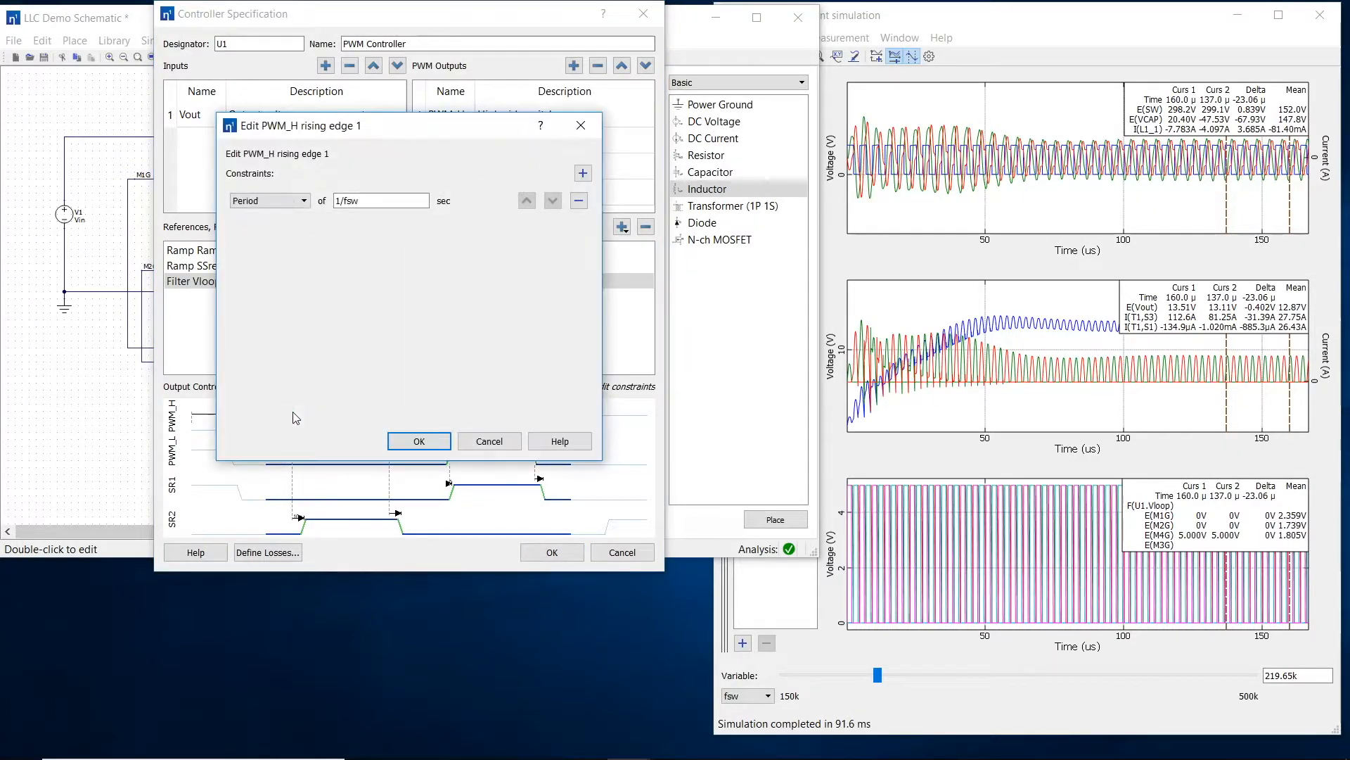
pyautogui.click(302, 201)
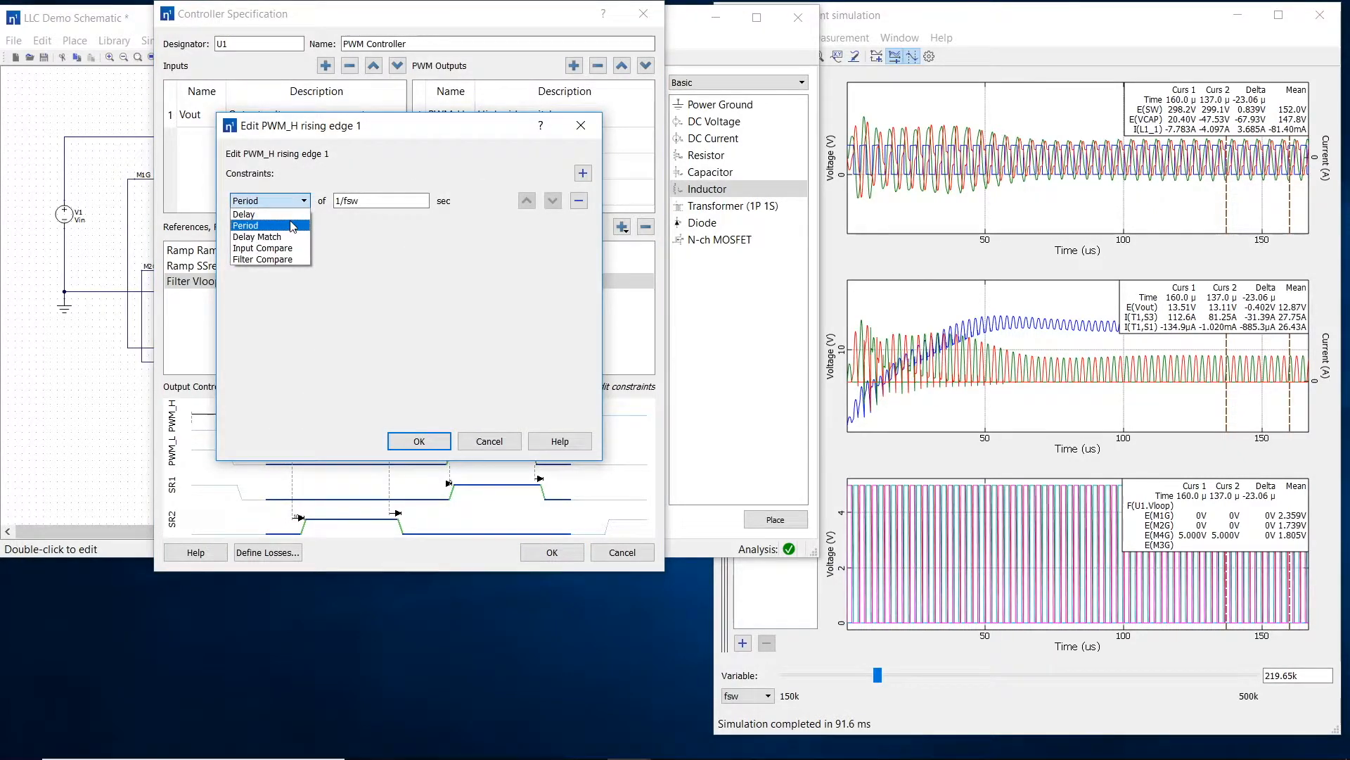
pyautogui.click(285, 213)
pyautogui.write('dt')
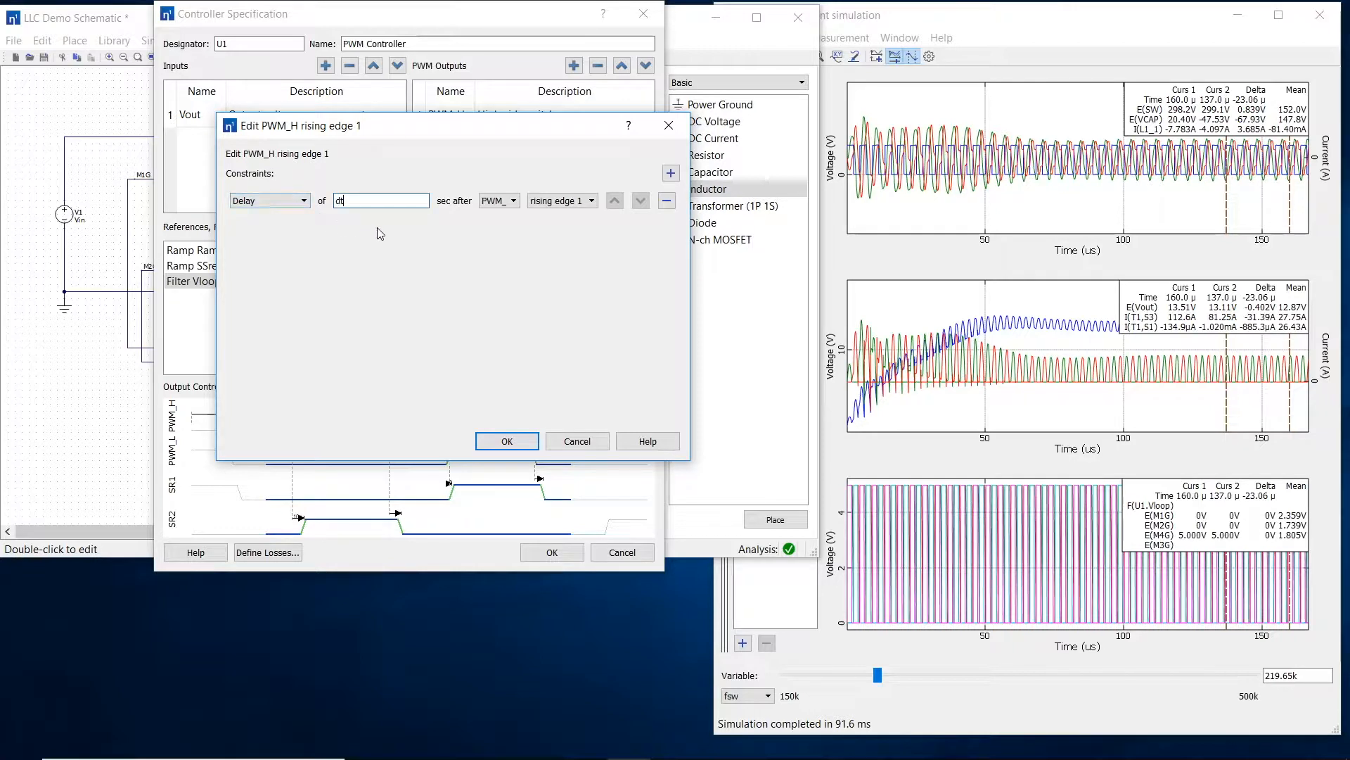
pyautogui.click(499, 201)
pyautogui.click(499, 201)
pyautogui.click(501, 202)
pyautogui.click(503, 226)
pyautogui.click(557, 226)
pyautogui.click(508, 441)
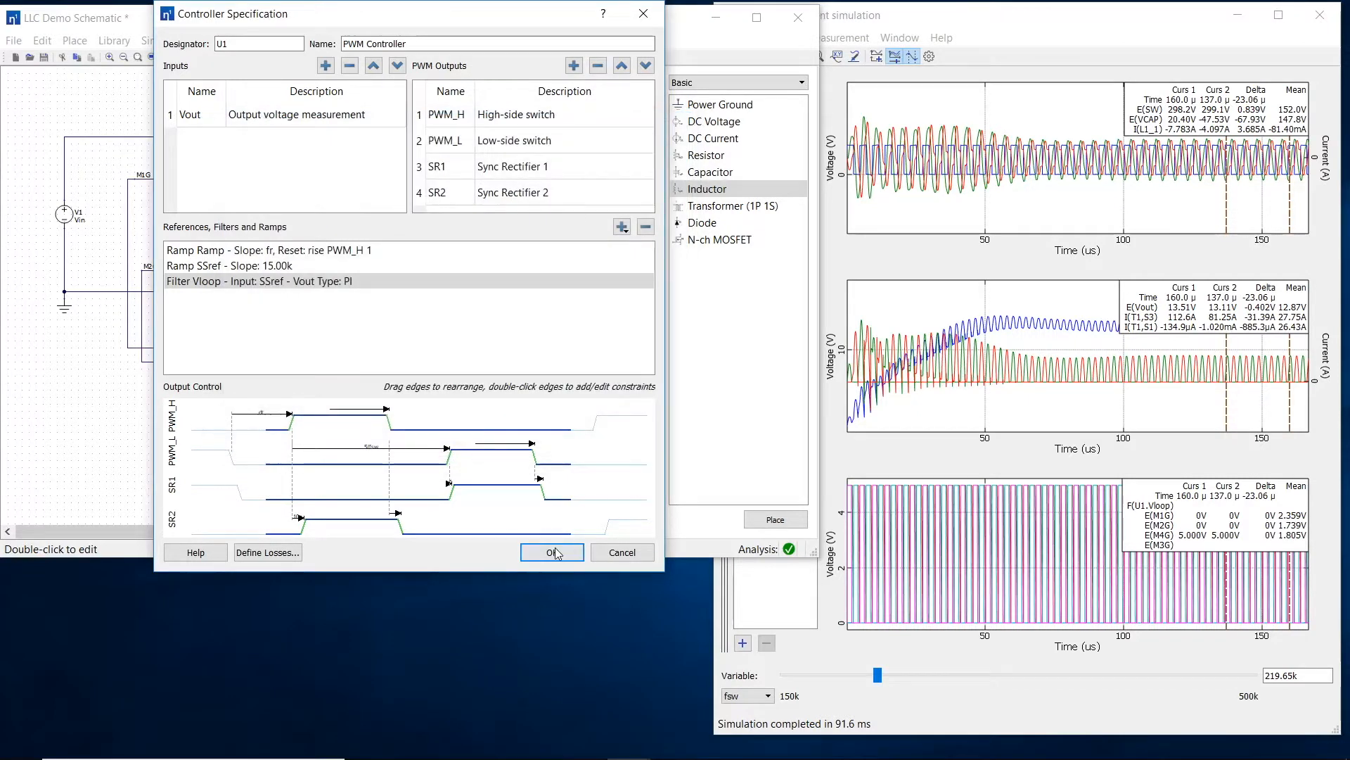
pyautogui.click(553, 552)
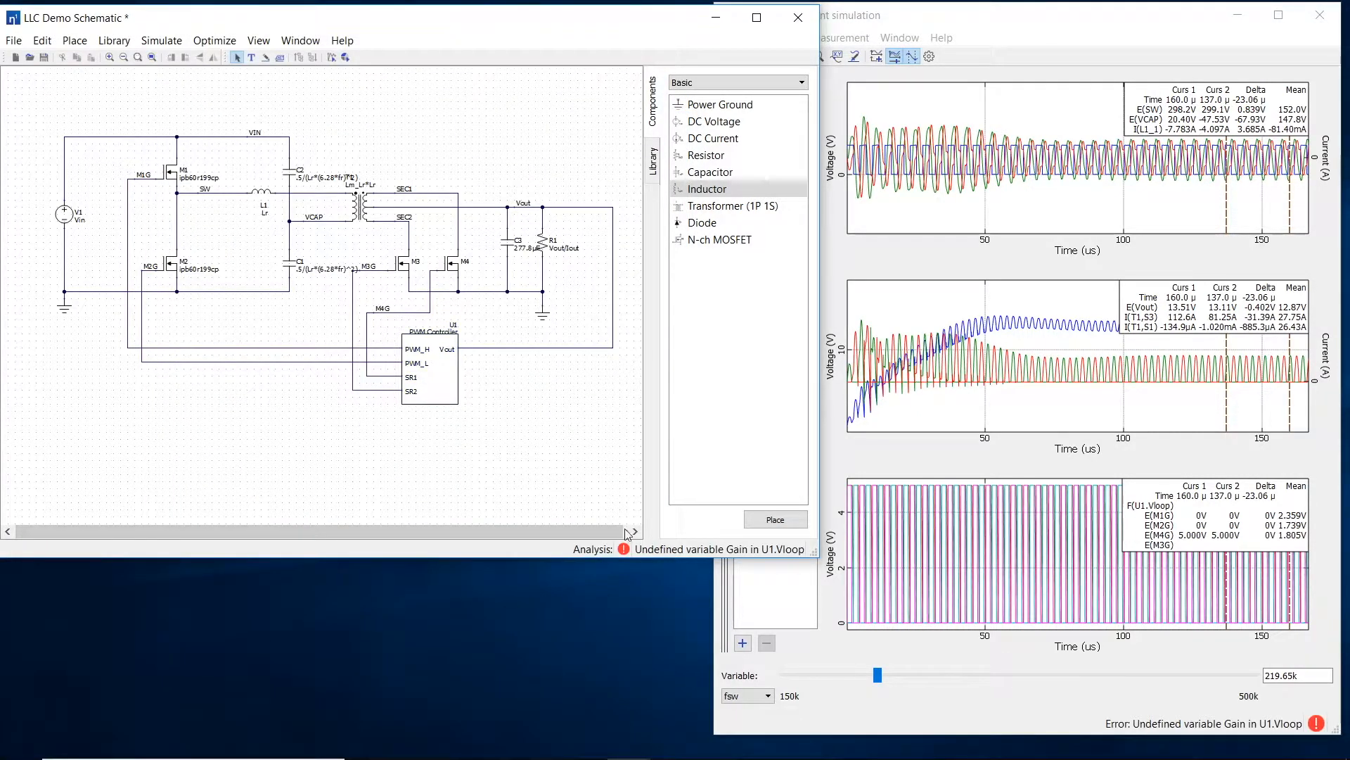
# Step: Add a sweep variable named Gain with the description Controller Gain and value 10k
pyautogui.click(161, 41)
pyautogui.click(164, 61)
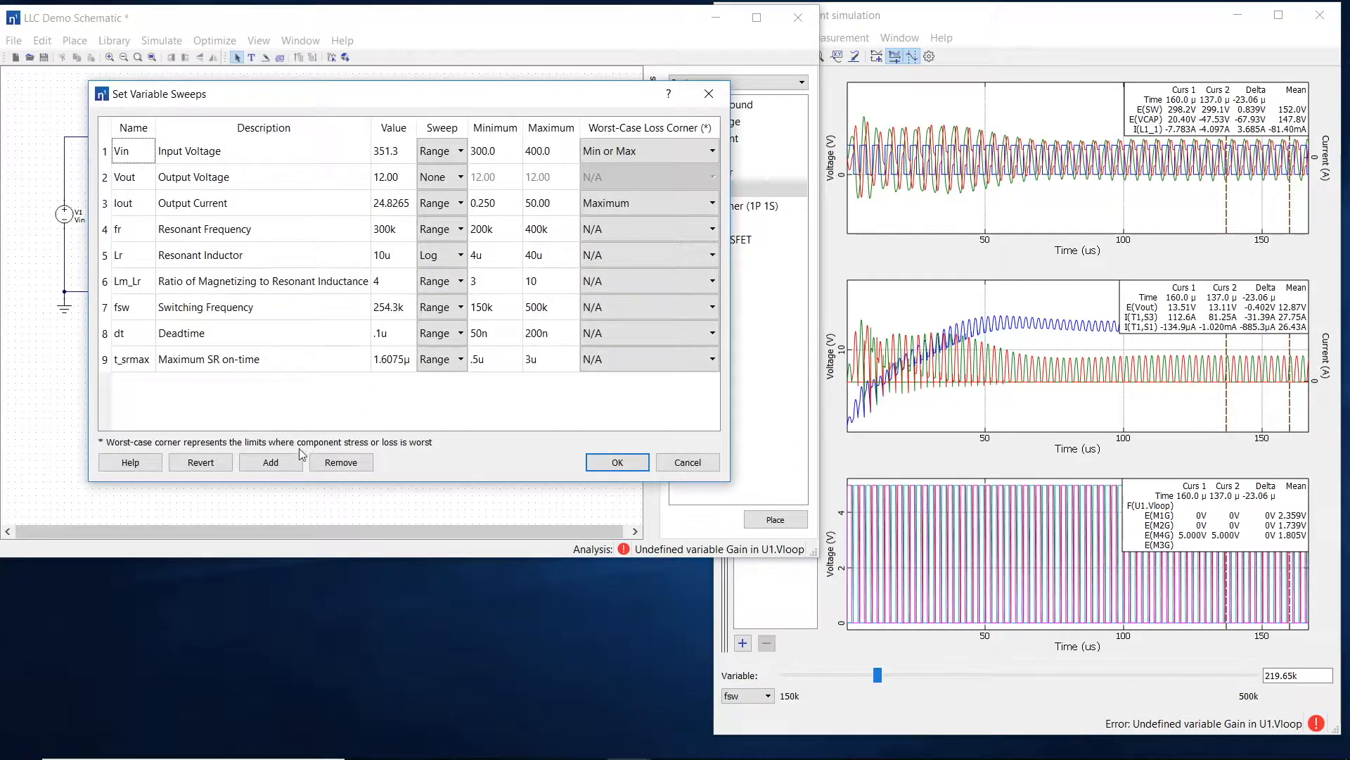
pyautogui.click(151, 382)
pyautogui.write('Gain')
pyautogui.press('Tab')
pyautogui.write('Controller Gain')
pyautogui.press('Tab')
pyautogui.write('10k')
pyautogui.press('Tab')
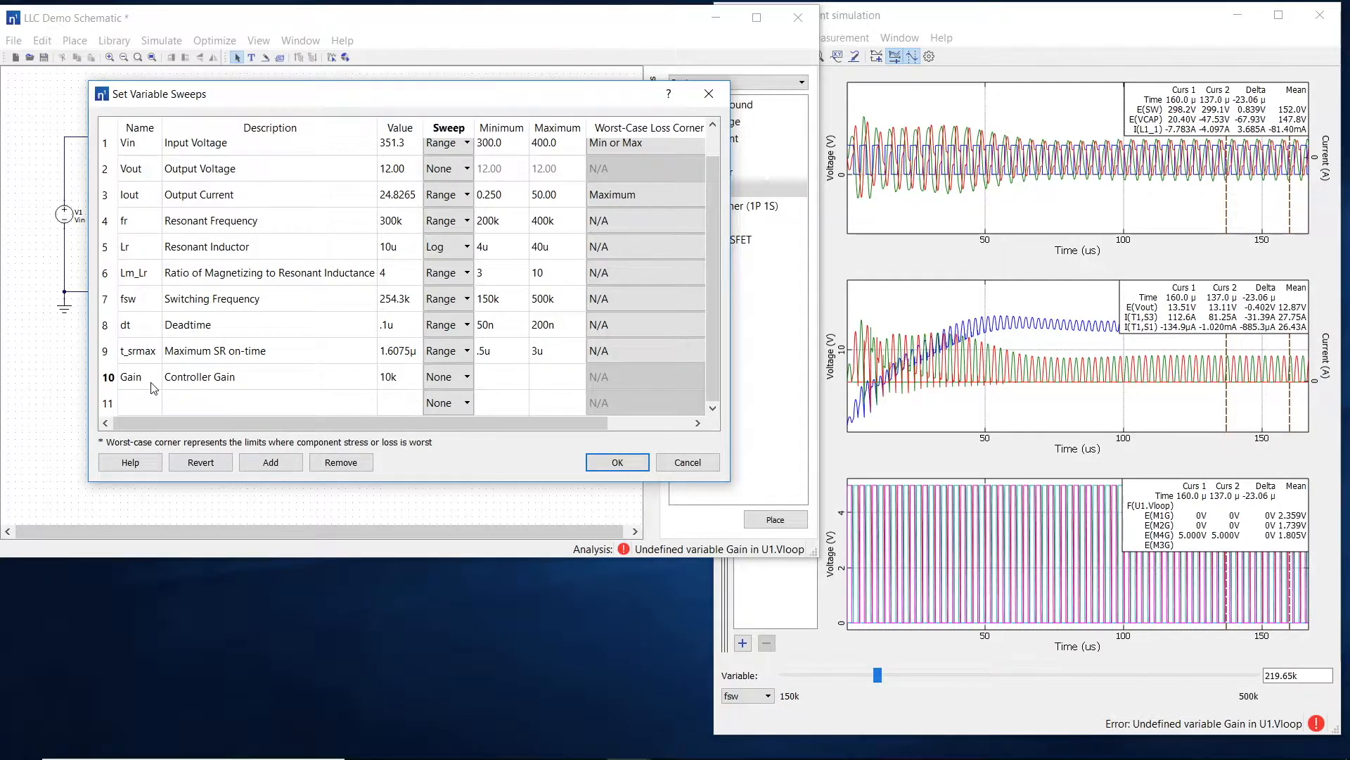
# Step: Give the Gain variable a Log sweep from 1k to 100k
pyautogui.click(426, 378)
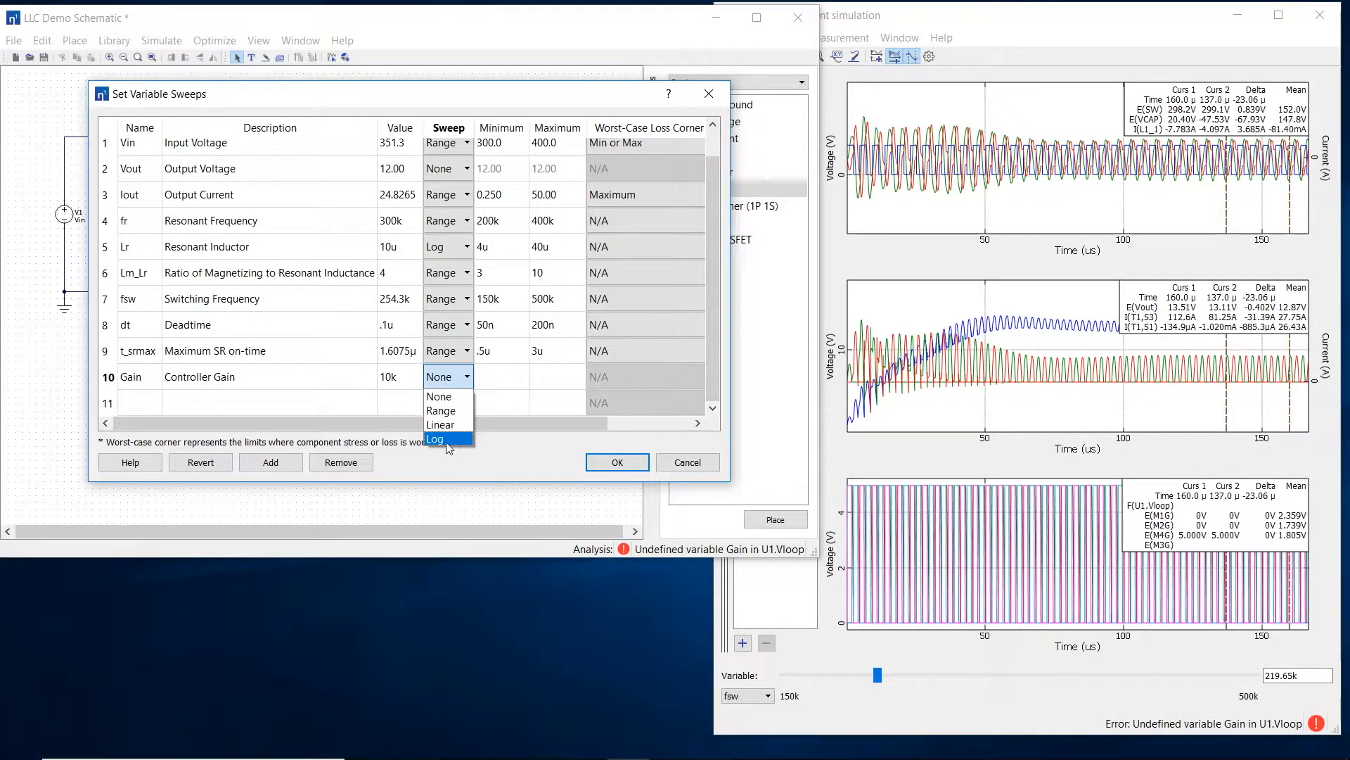
pyautogui.click(446, 440)
pyautogui.press('Tab')
pyautogui.write('1k')
pyautogui.press('Tab')
pyautogui.write('100k')
# Step: Add a variable named fz with the description Zero frequency and value 30k
pyautogui.click(150, 399)
pyautogui.write('fz')
pyautogui.click(205, 403)
pyautogui.write('Zero frequency')
pyautogui.press('Tab')
pyautogui.press('Tab')
# Step: Give the fz variable a Log sweep with minimum 1k and a maximum, and accept the variable sweeps
pyautogui.click(450, 403)
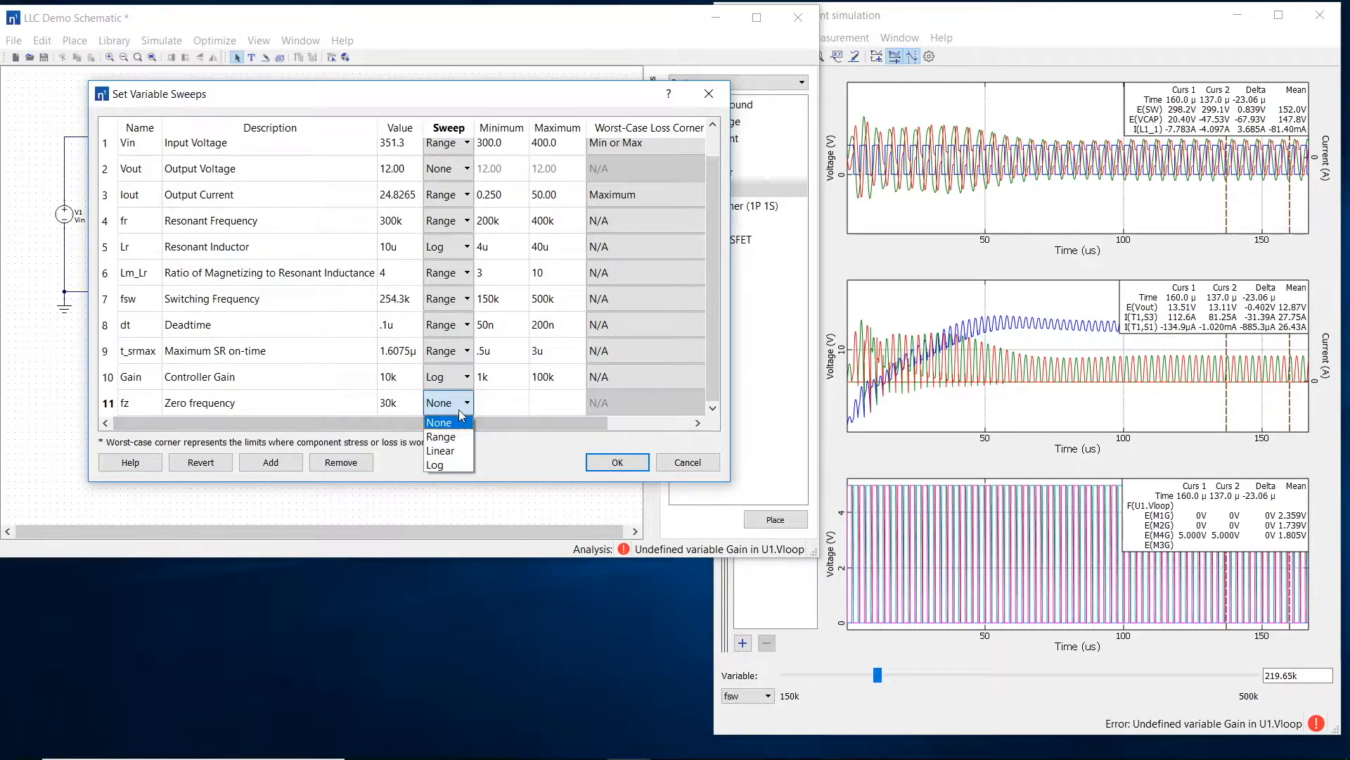
pyautogui.click(443, 465)
pyautogui.press('Tab')
pyautogui.write('1k')
pyautogui.press('Tab')
pyautogui.write('10')
pyautogui.press('Return')
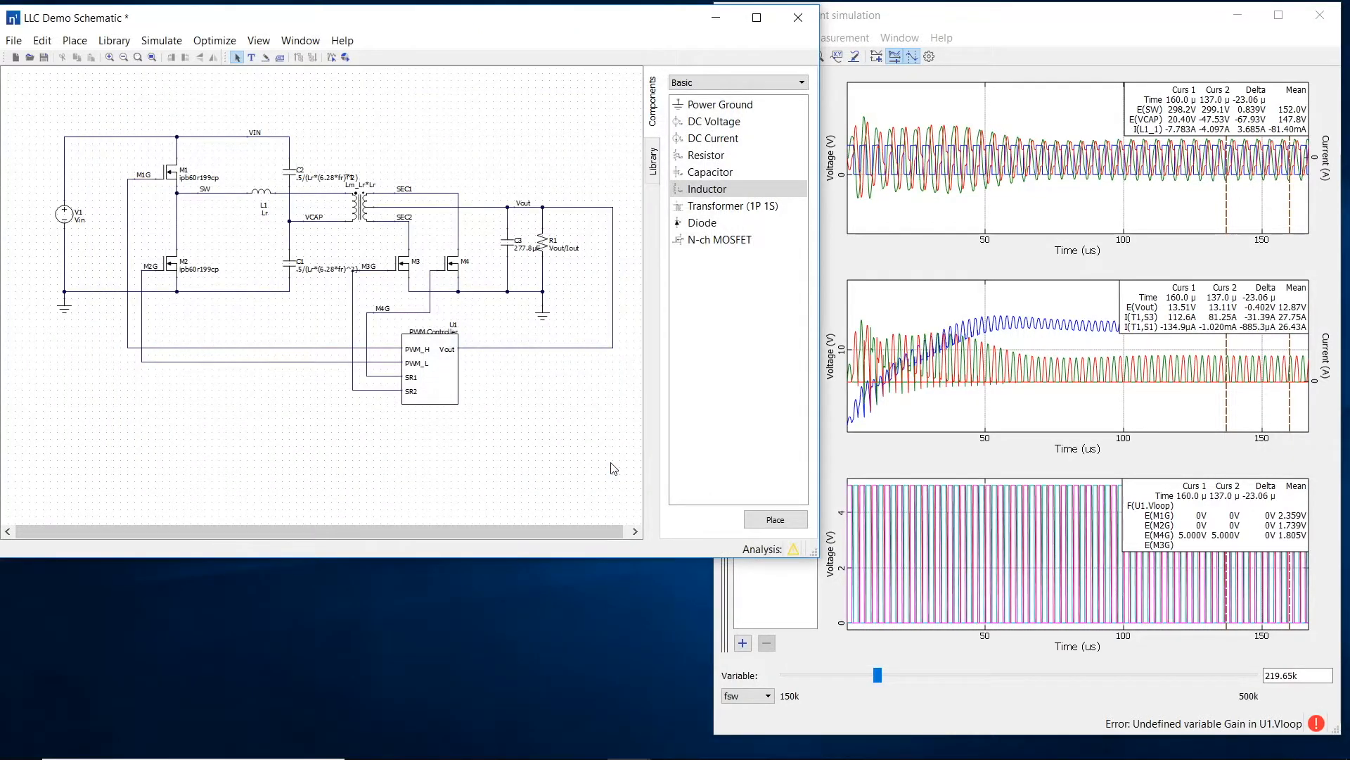
# Step: Return to the transient results, widen the window and lower Iout to about 13.73
pyautogui.click(939, 458)
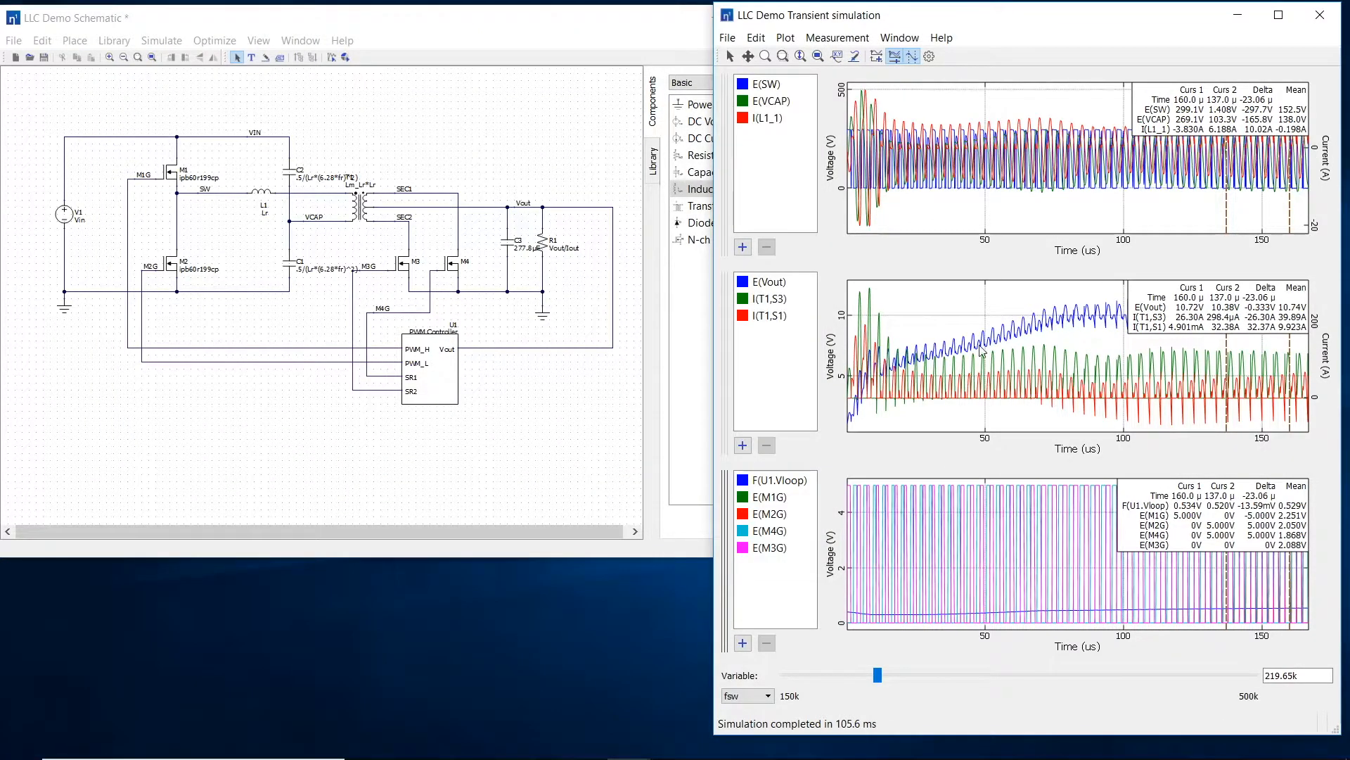
pyautogui.moveTo(713, 271); pyautogui.dragTo(622, 271)
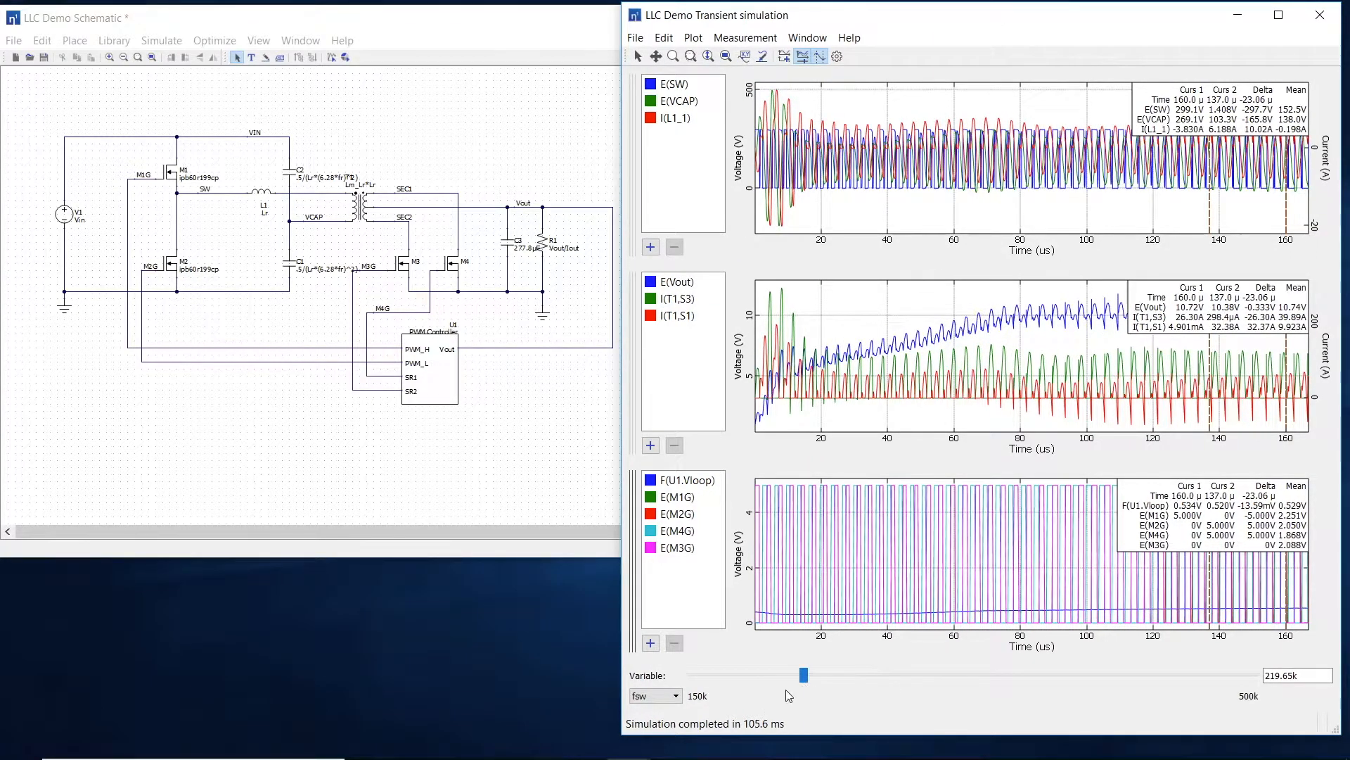
pyautogui.click(654, 696)
pyautogui.click(654, 584)
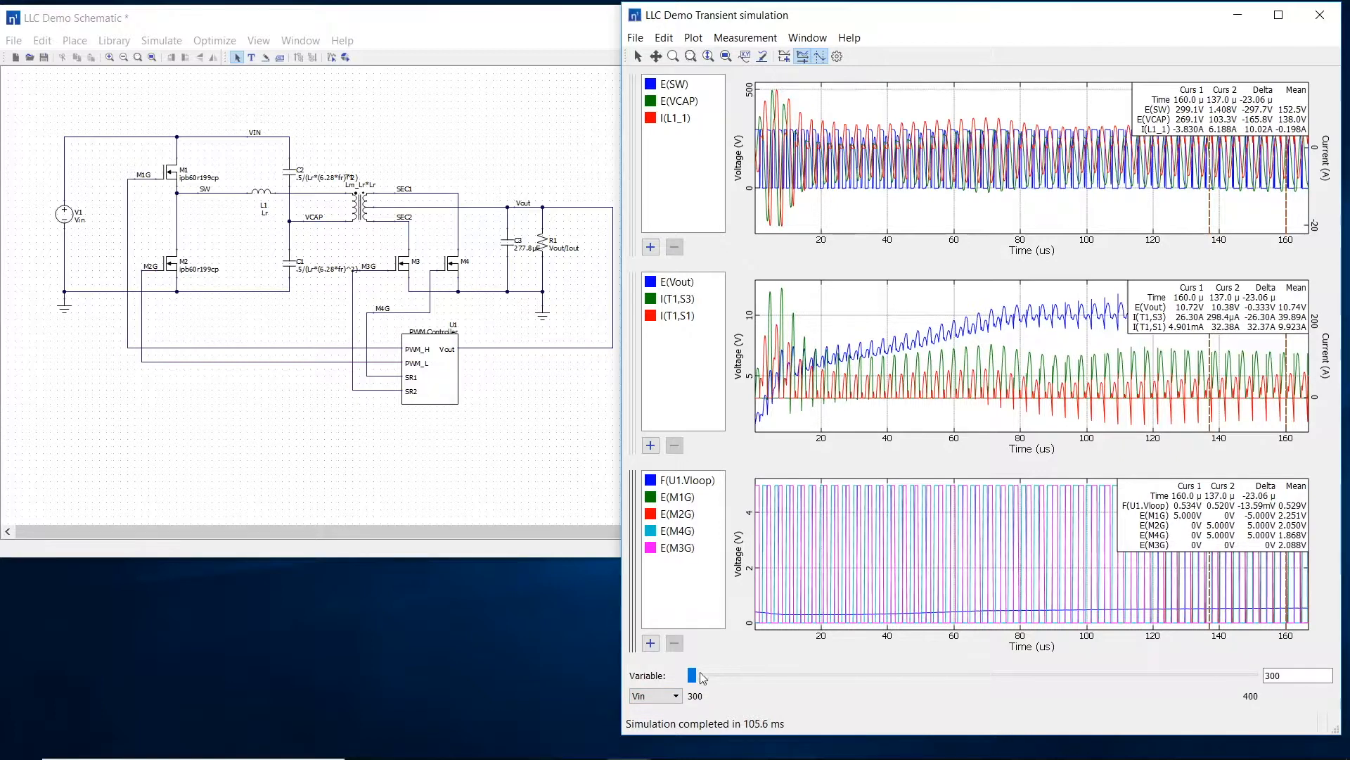
pyautogui.click(654, 696)
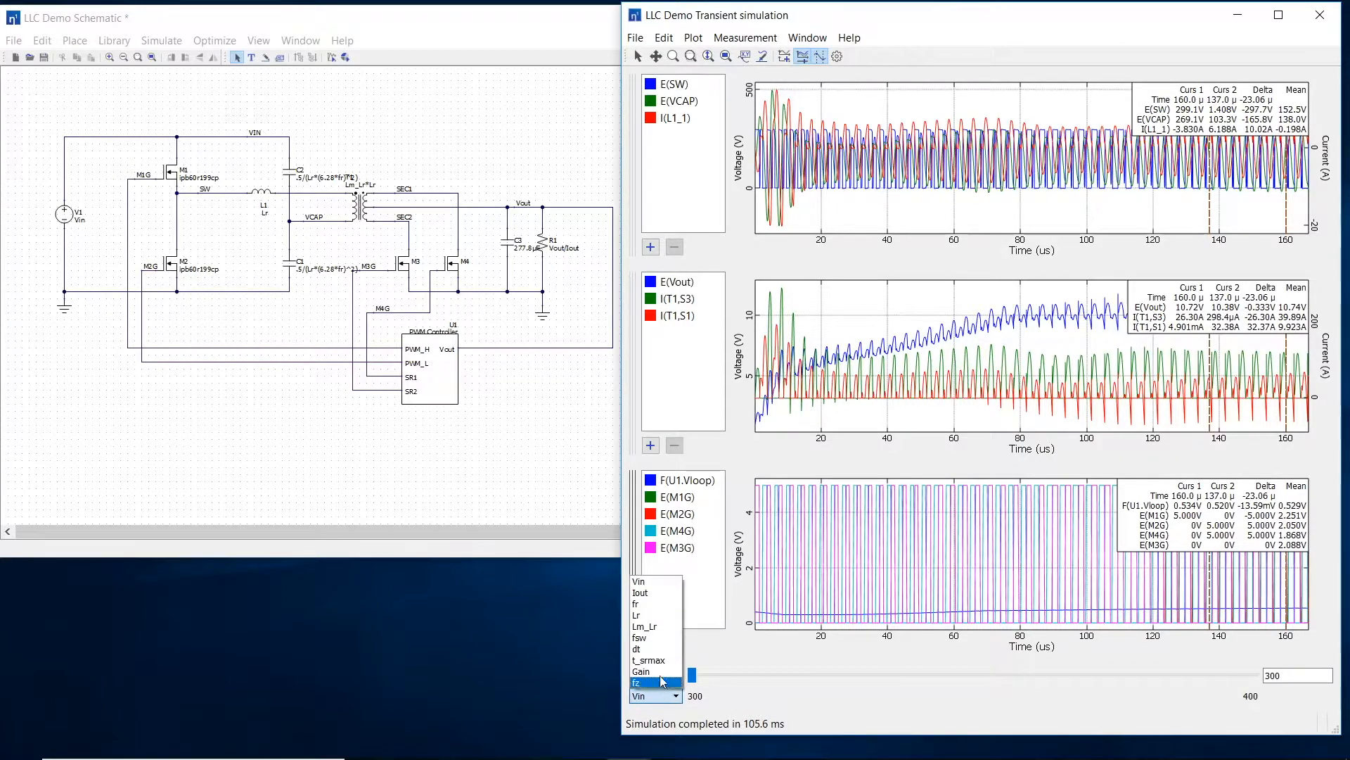
pyautogui.click(654, 595)
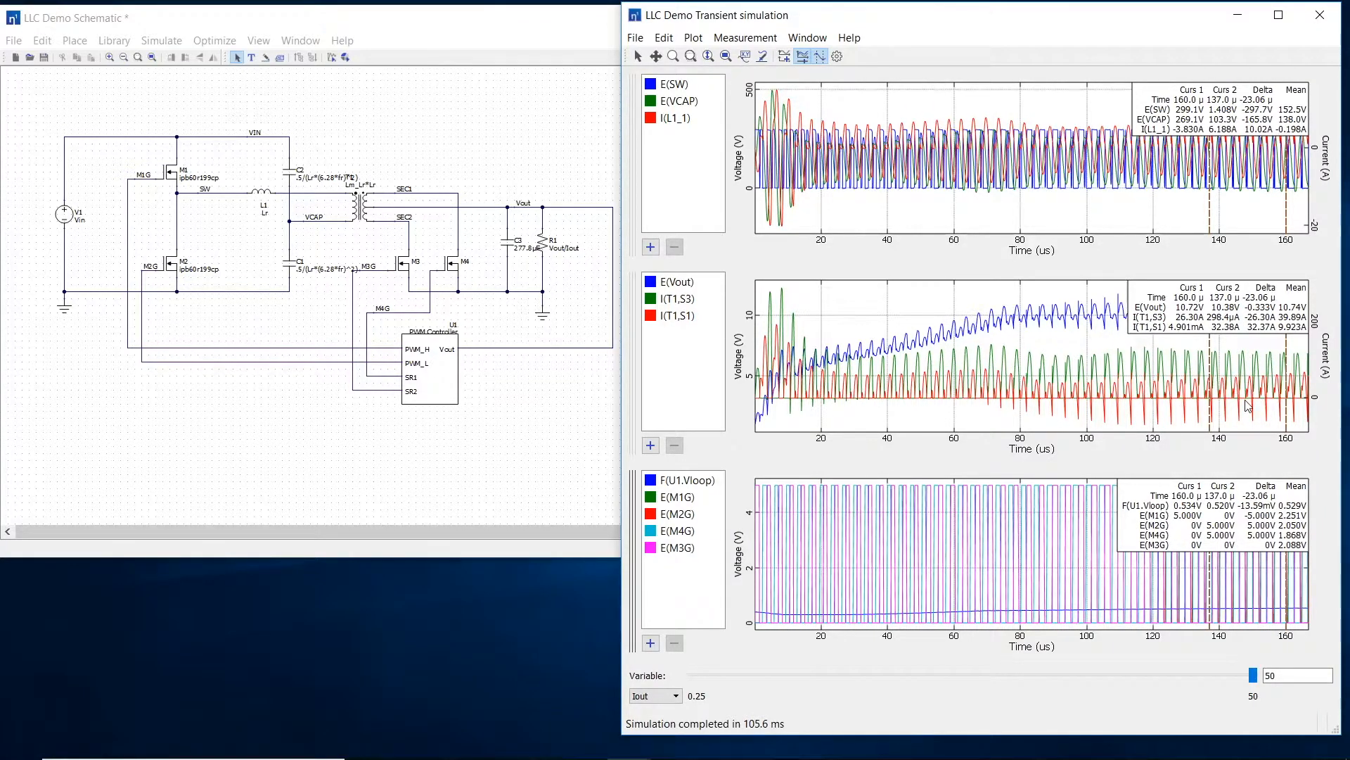
pyautogui.click(671, 695)
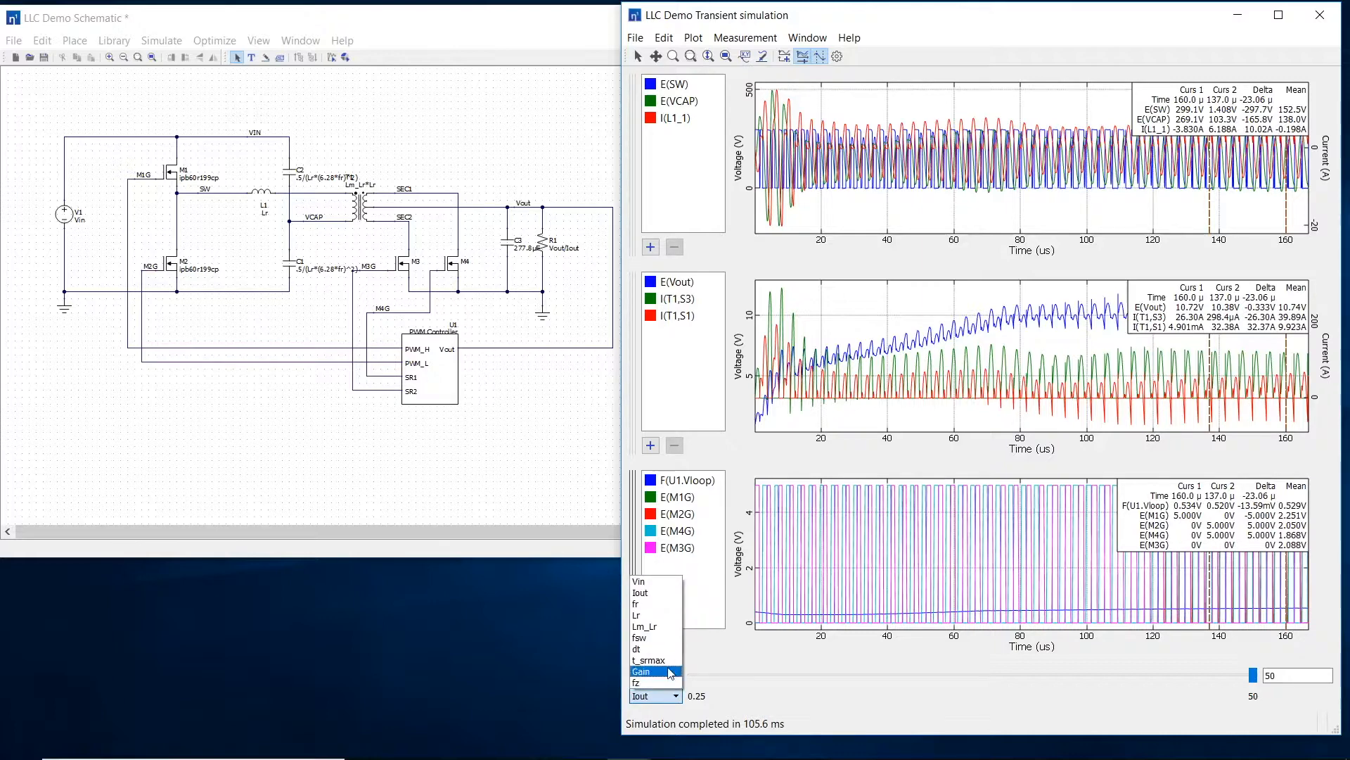
pyautogui.click(670, 673)
pyautogui.moveTo(1252, 675); pyautogui.dragTo(844, 705)
# Step: Raise Vin to about 374.2 in the transient results
pyautogui.click(665, 698)
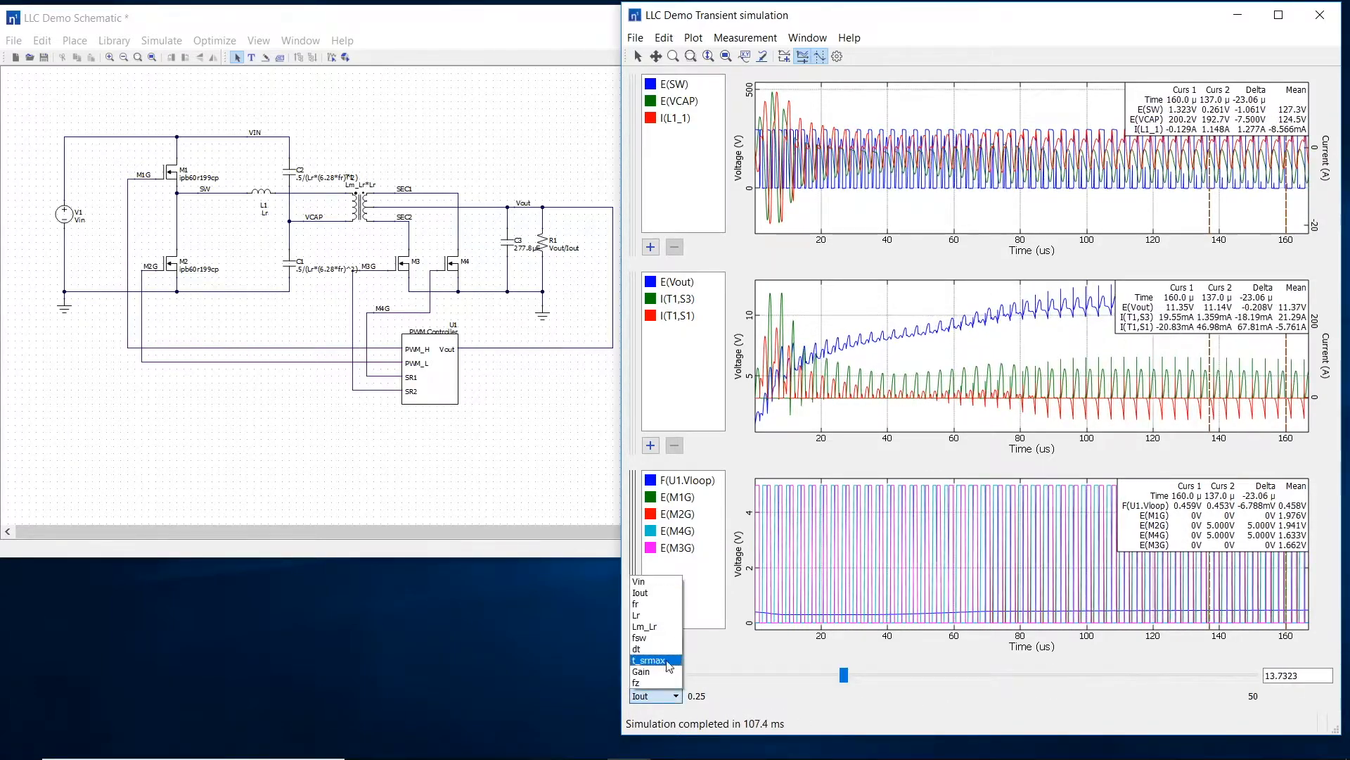
pyautogui.click(652, 591)
pyautogui.moveTo(694, 677); pyautogui.dragTo(1109, 678)
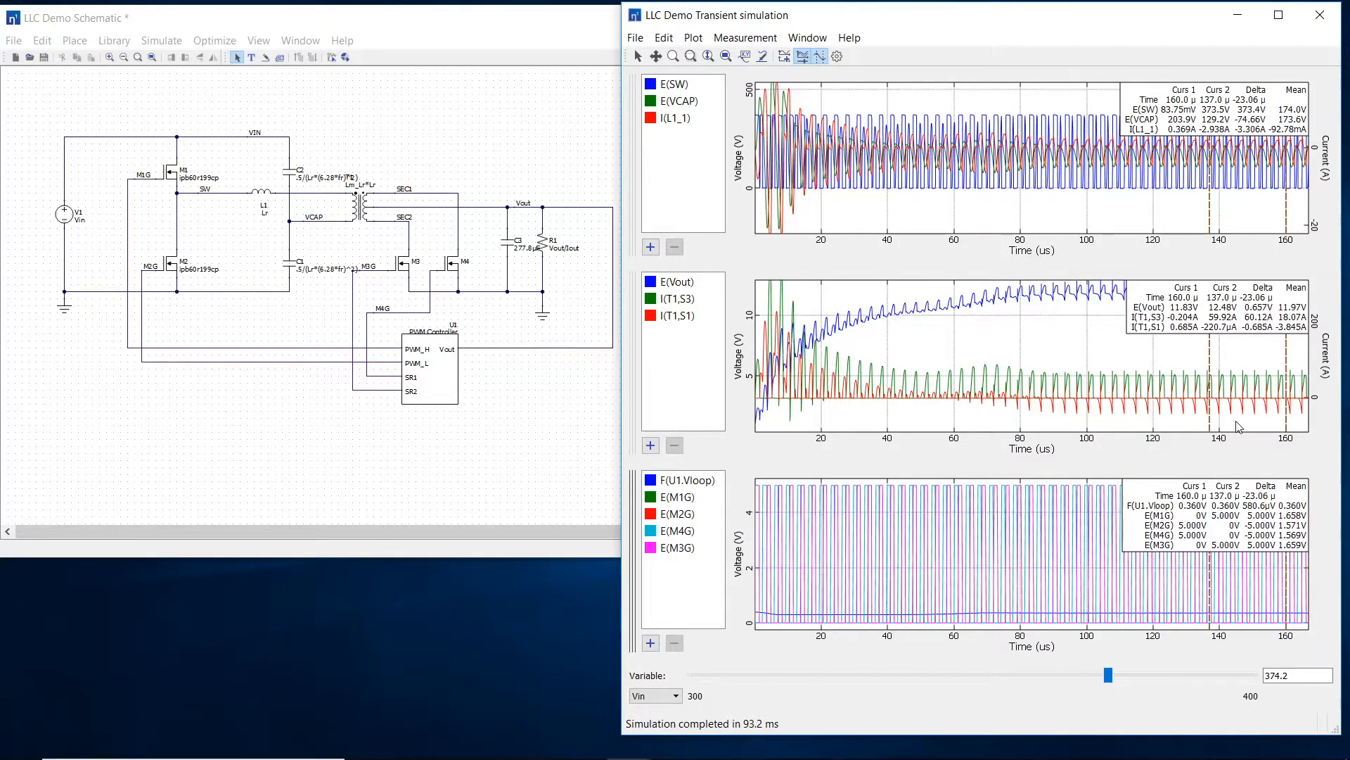
# Step: In the PWM controller, set the PWM_L rising edge to a delay of dt after PWM_H falling edge 1 and accept the changes
pyautogui.click(436, 389)
pyautogui.doubleClick(436, 389)
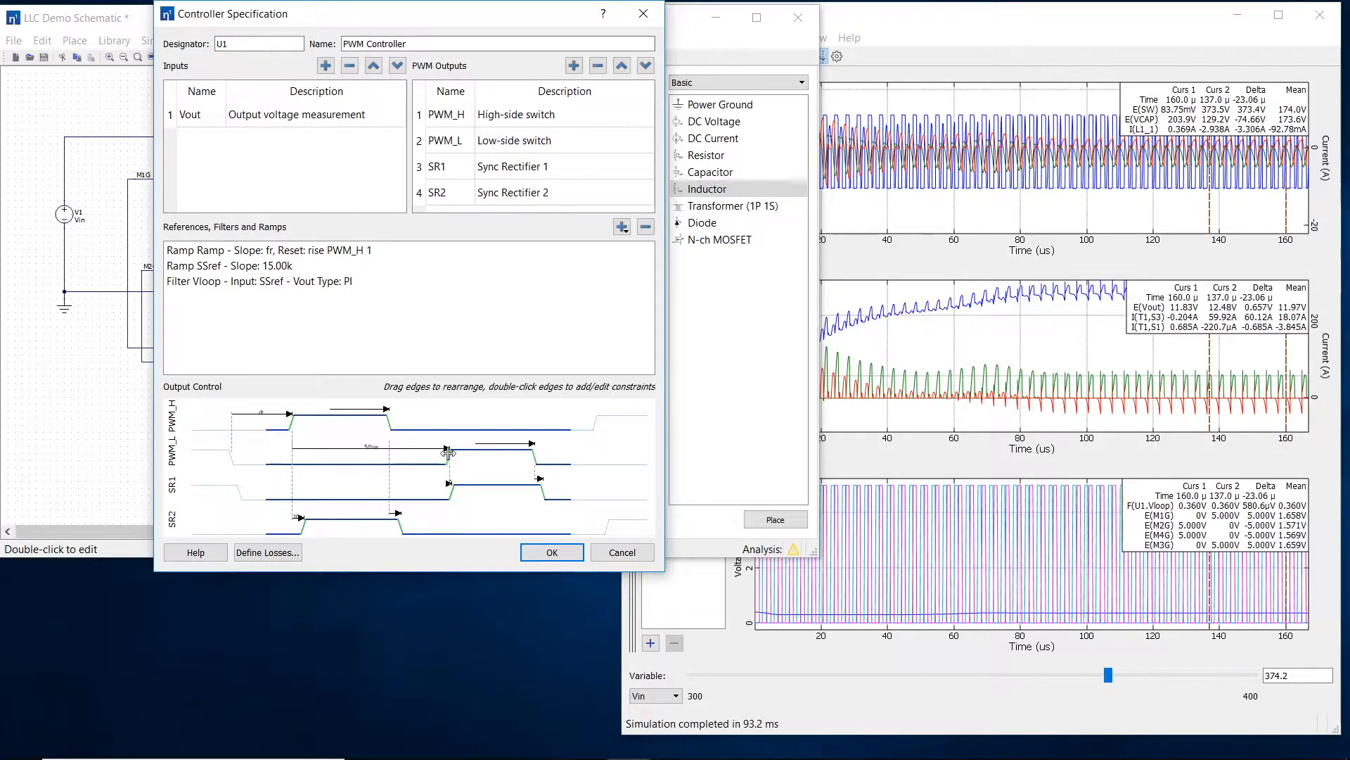
pyautogui.doubleClick(448, 452)
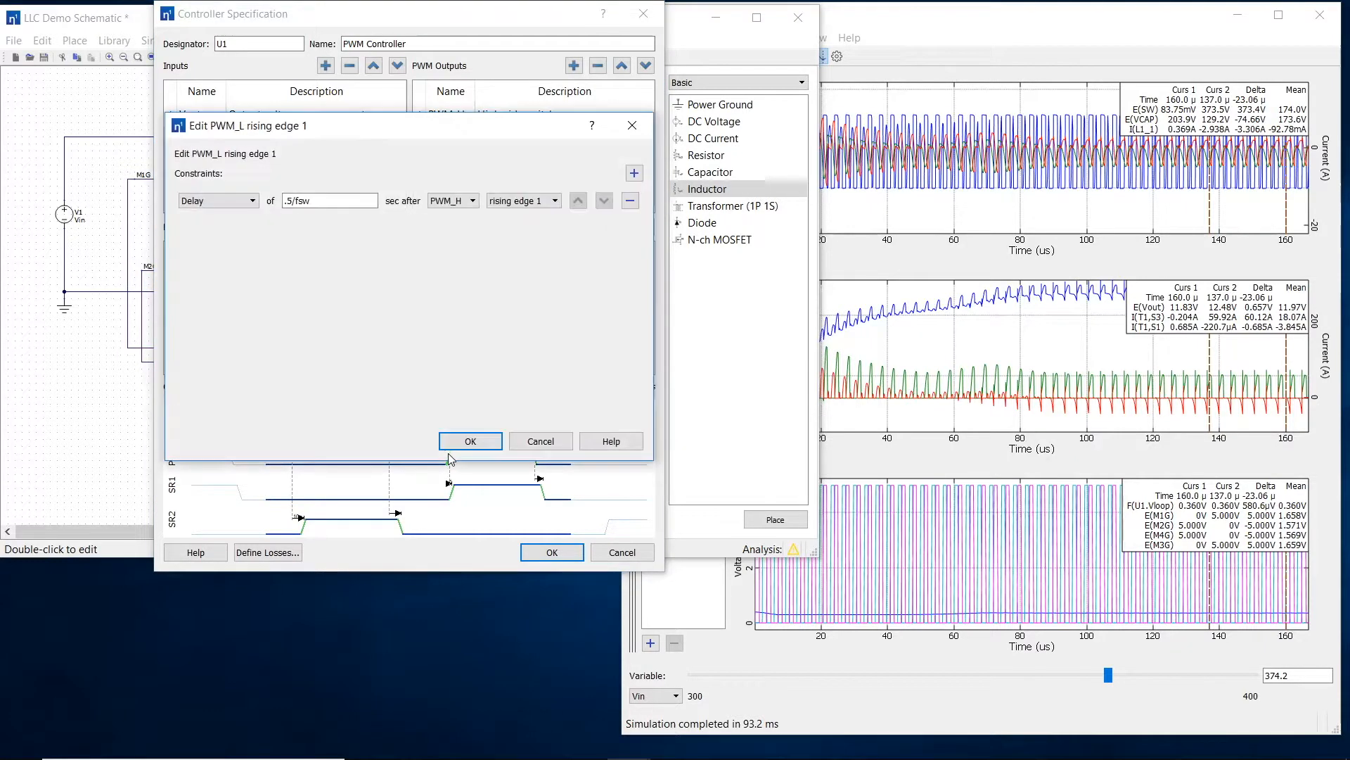
pyautogui.write('dt')
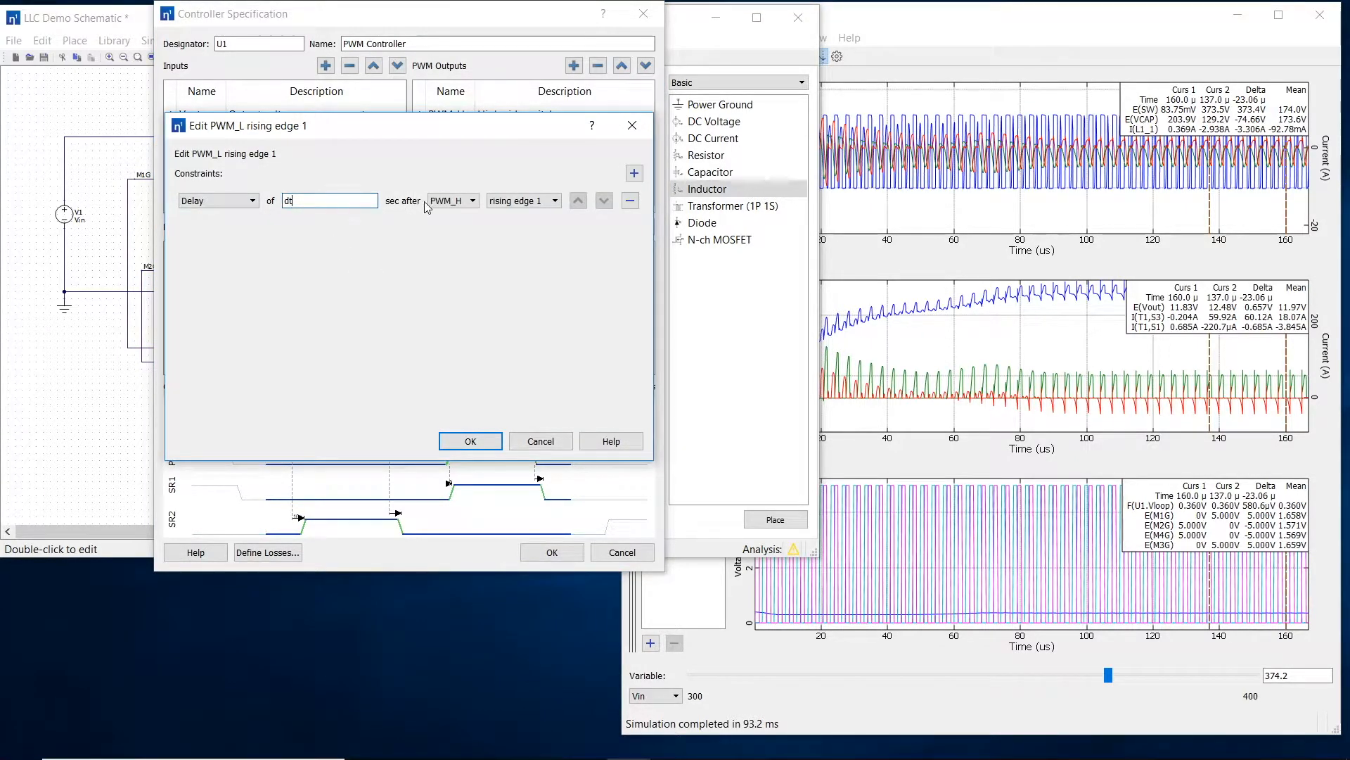
pyautogui.click(437, 202)
pyautogui.click(448, 215)
pyautogui.click(492, 201)
pyautogui.click(505, 225)
pyautogui.click(472, 441)
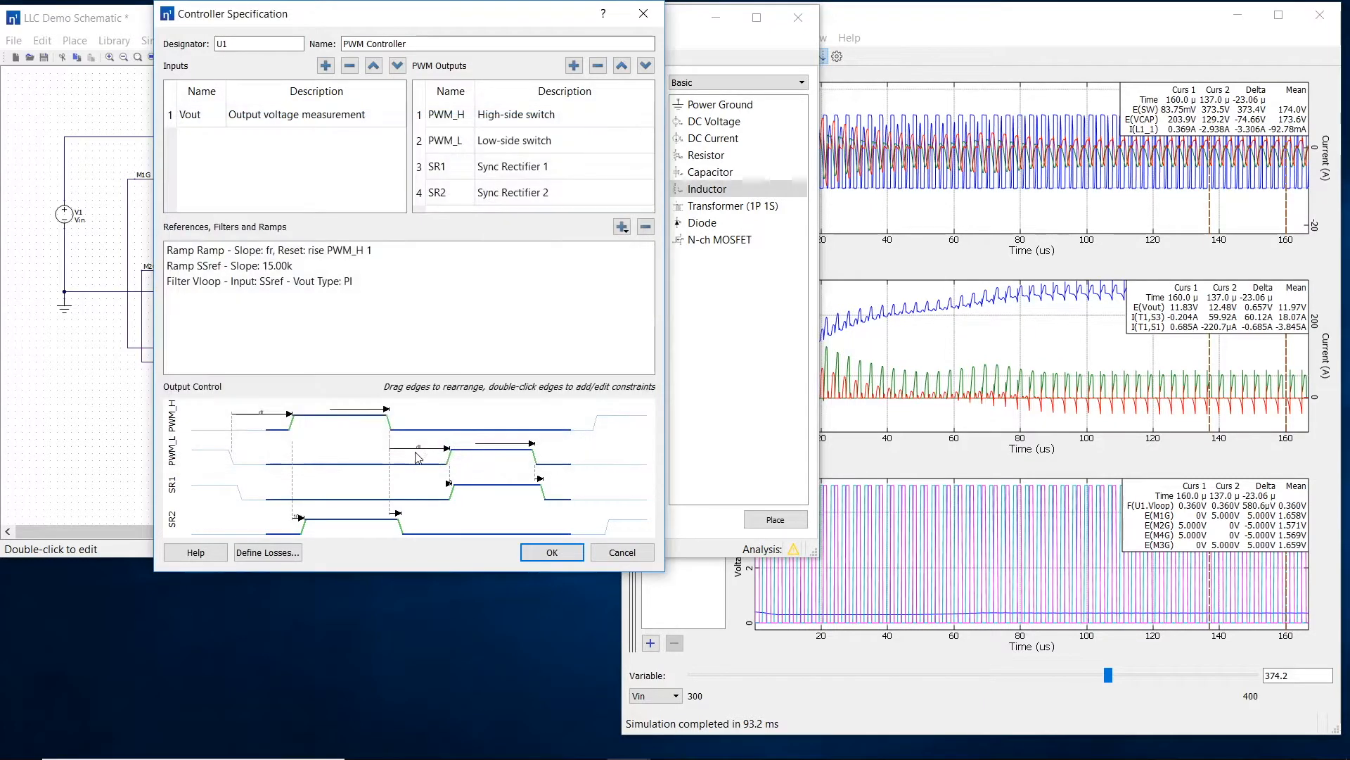
pyautogui.click(541, 557)
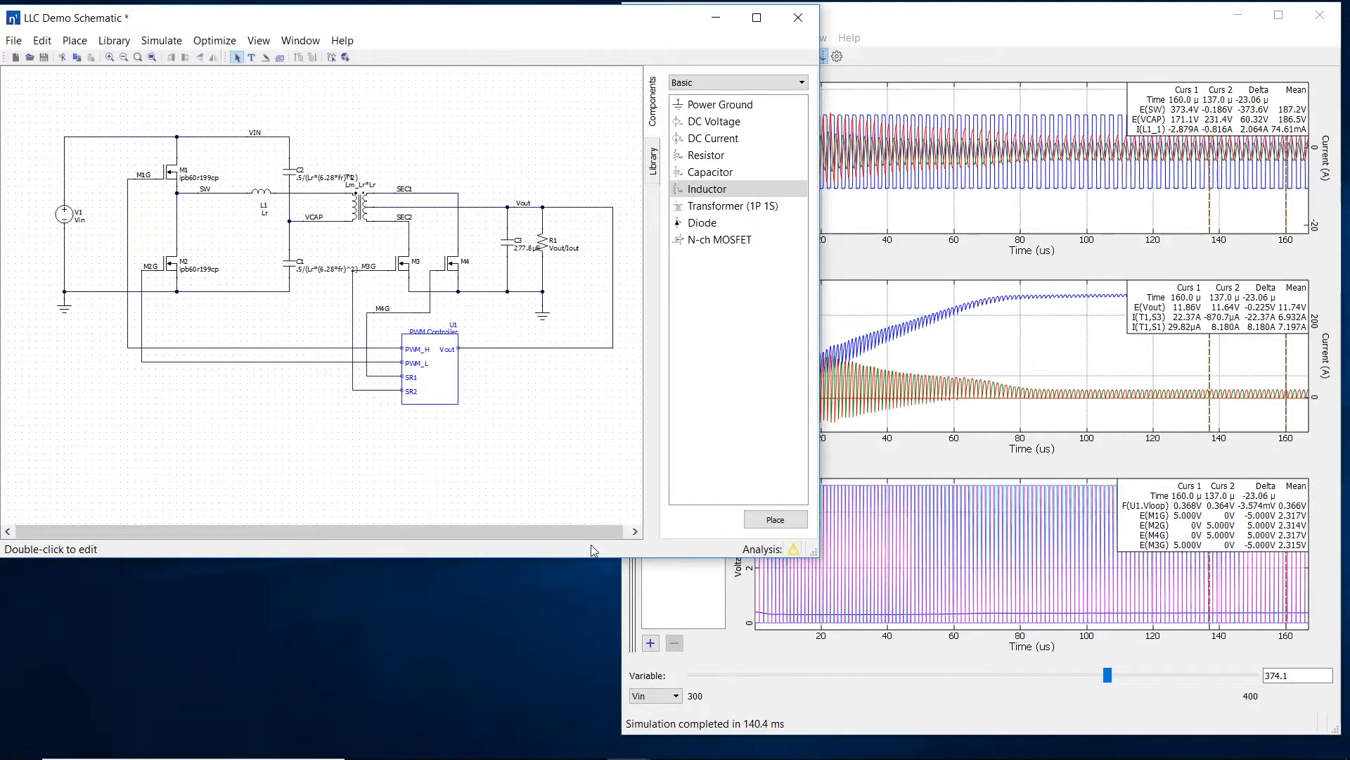
# Step: In the transient results, raise Iout to 50 and lower Vin to about 309.6
pyautogui.click(1066, 453)
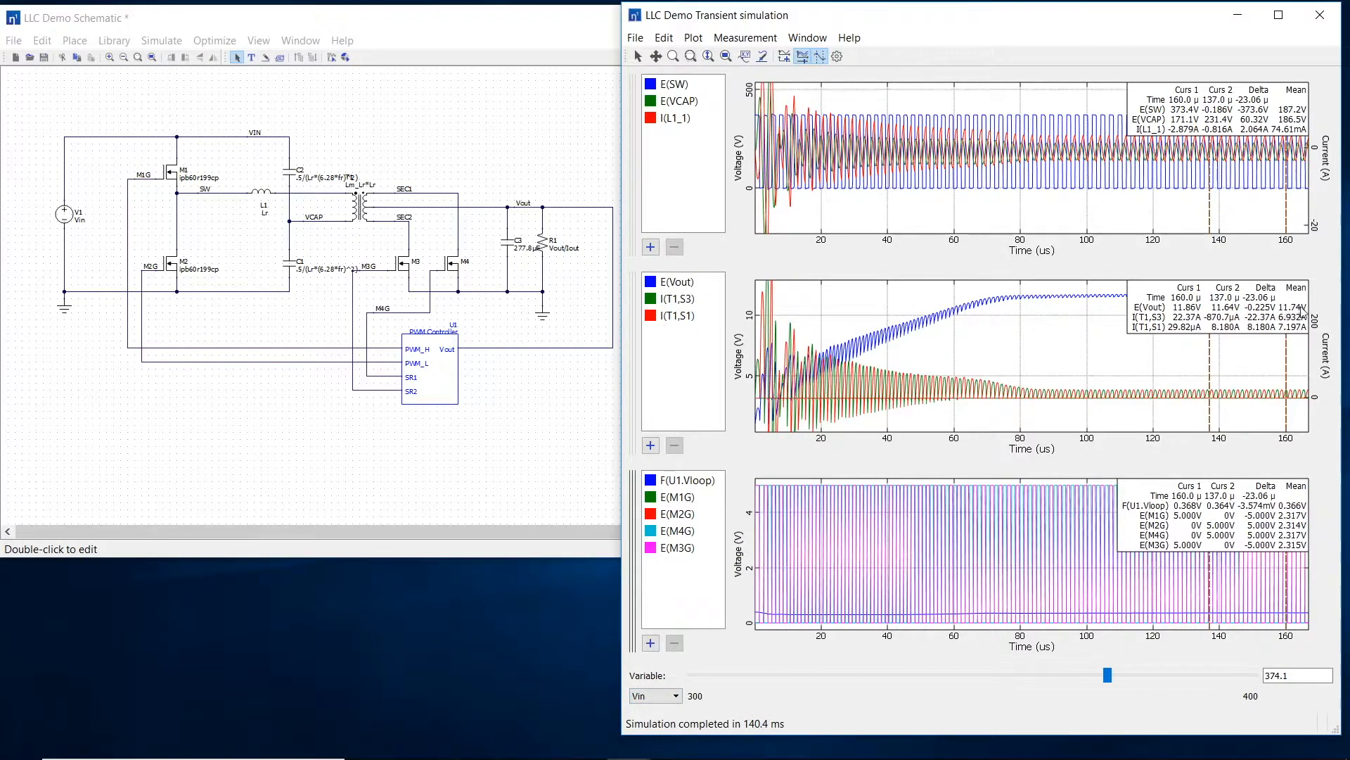
pyautogui.click(667, 696)
pyautogui.click(650, 600)
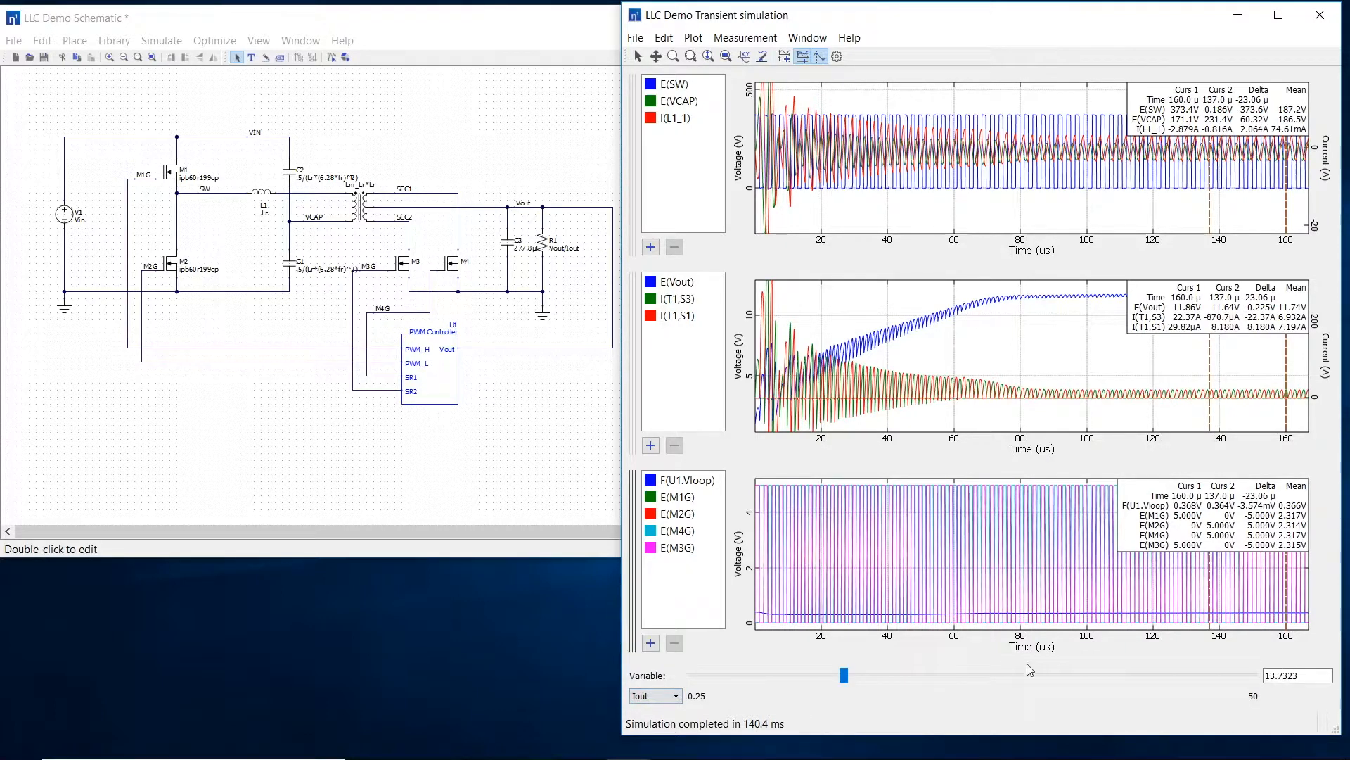
pyautogui.moveTo(846, 673); pyautogui.dragTo(1260, 693)
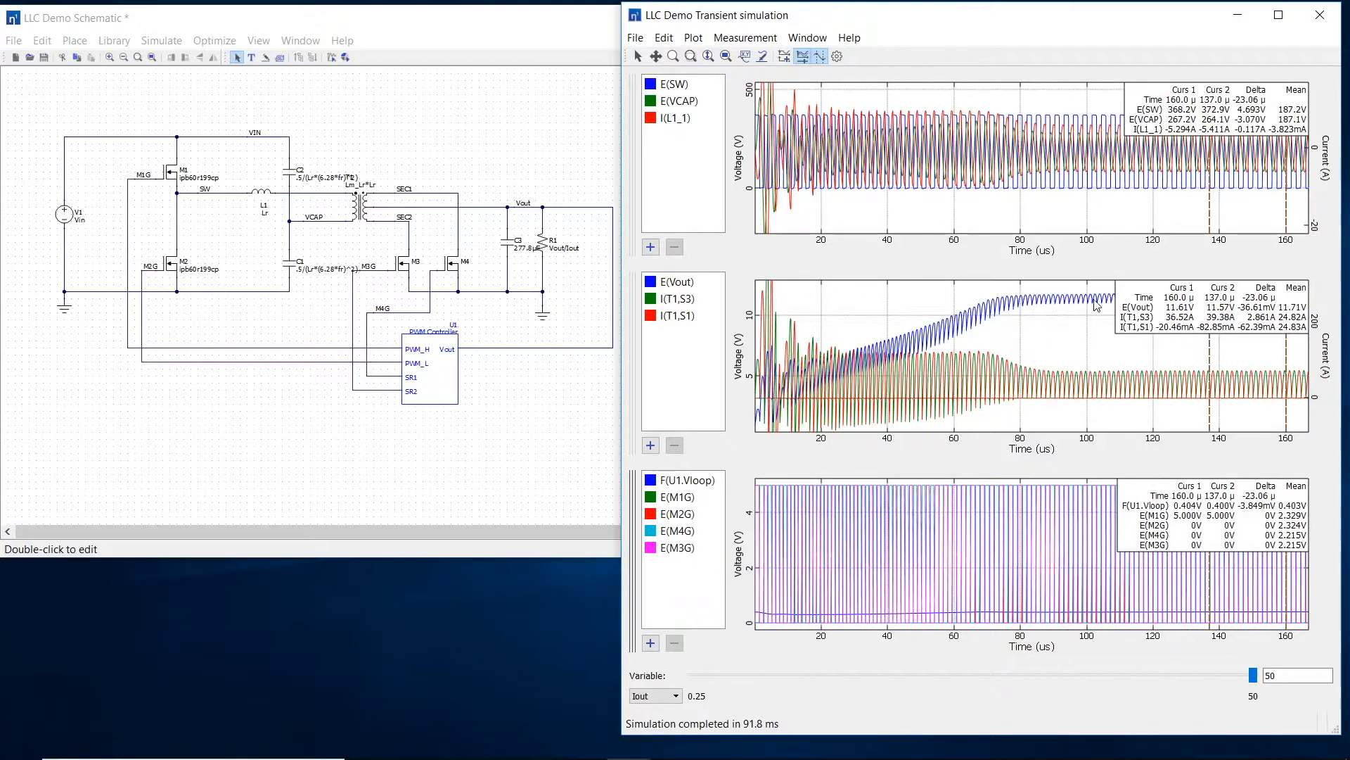
pyautogui.click(672, 696)
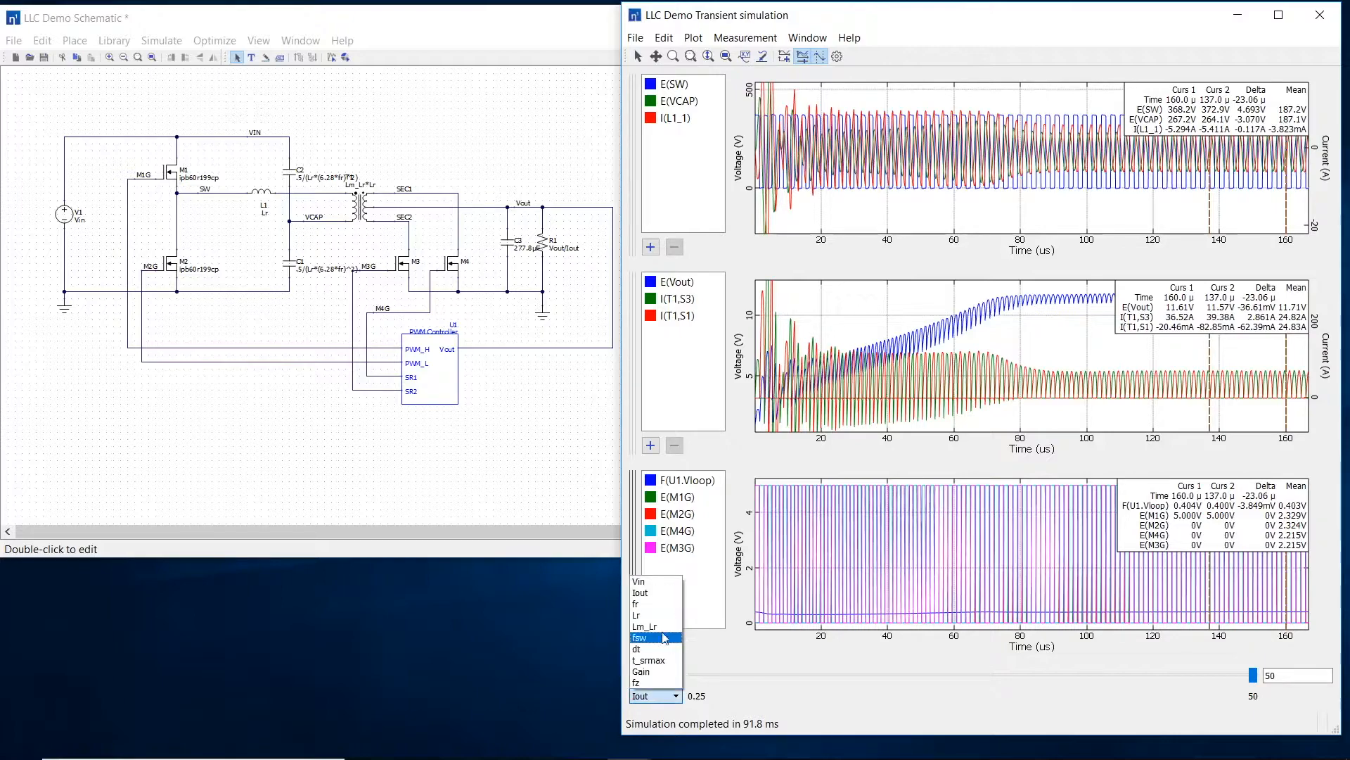
pyautogui.click(659, 591)
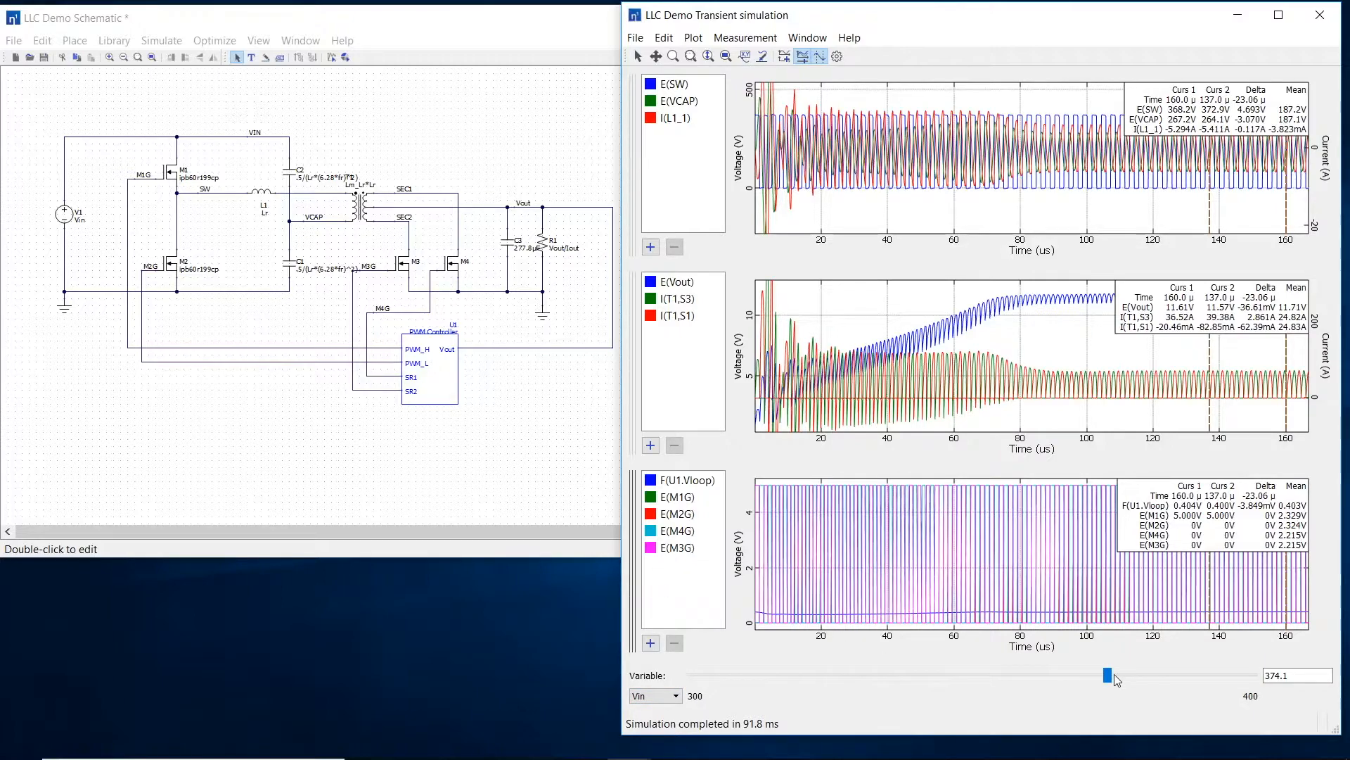
pyautogui.moveTo(1107, 675); pyautogui.dragTo(750, 703)
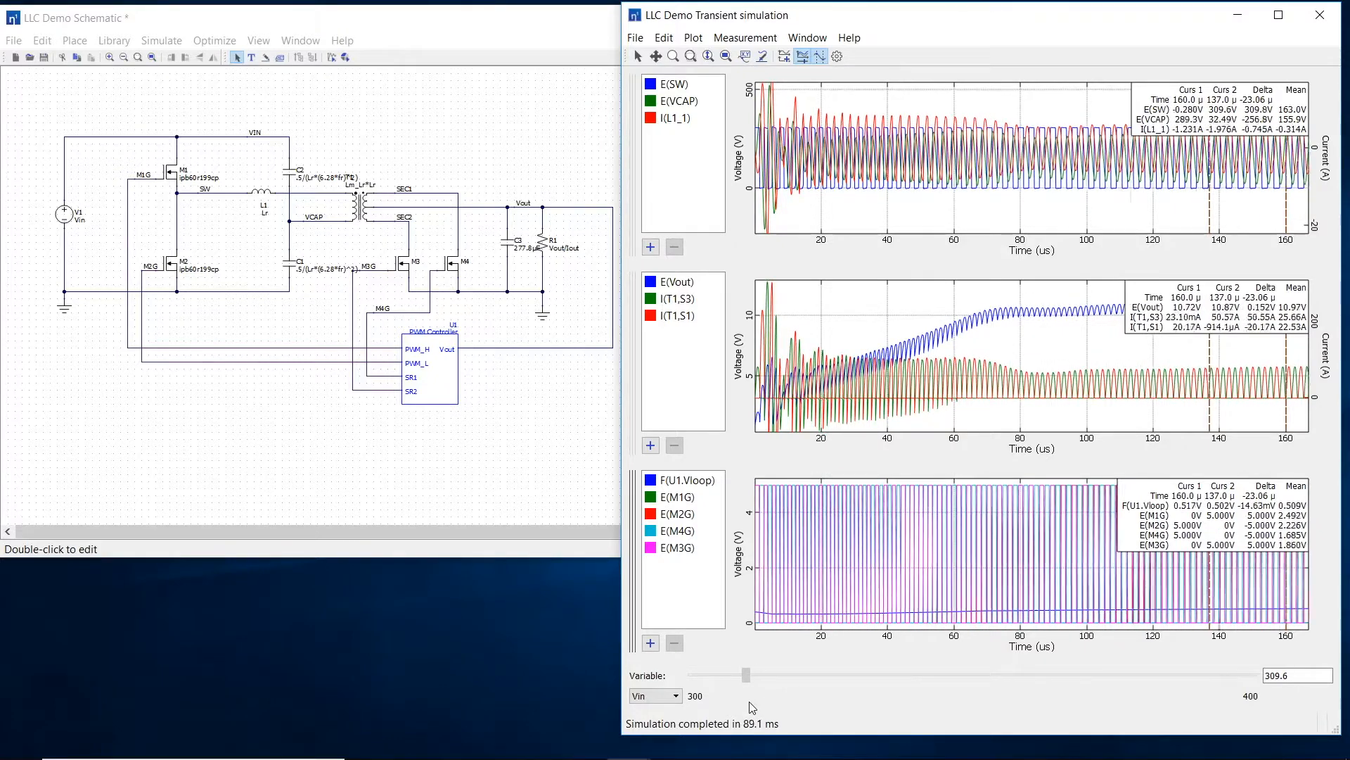
# Step: Extend the transient simulation time to 400 µs
pyautogui.click(837, 58)
pyautogui.doubleClick(1012, 348)
pyautogui.write('4')
pyautogui.press('Return')
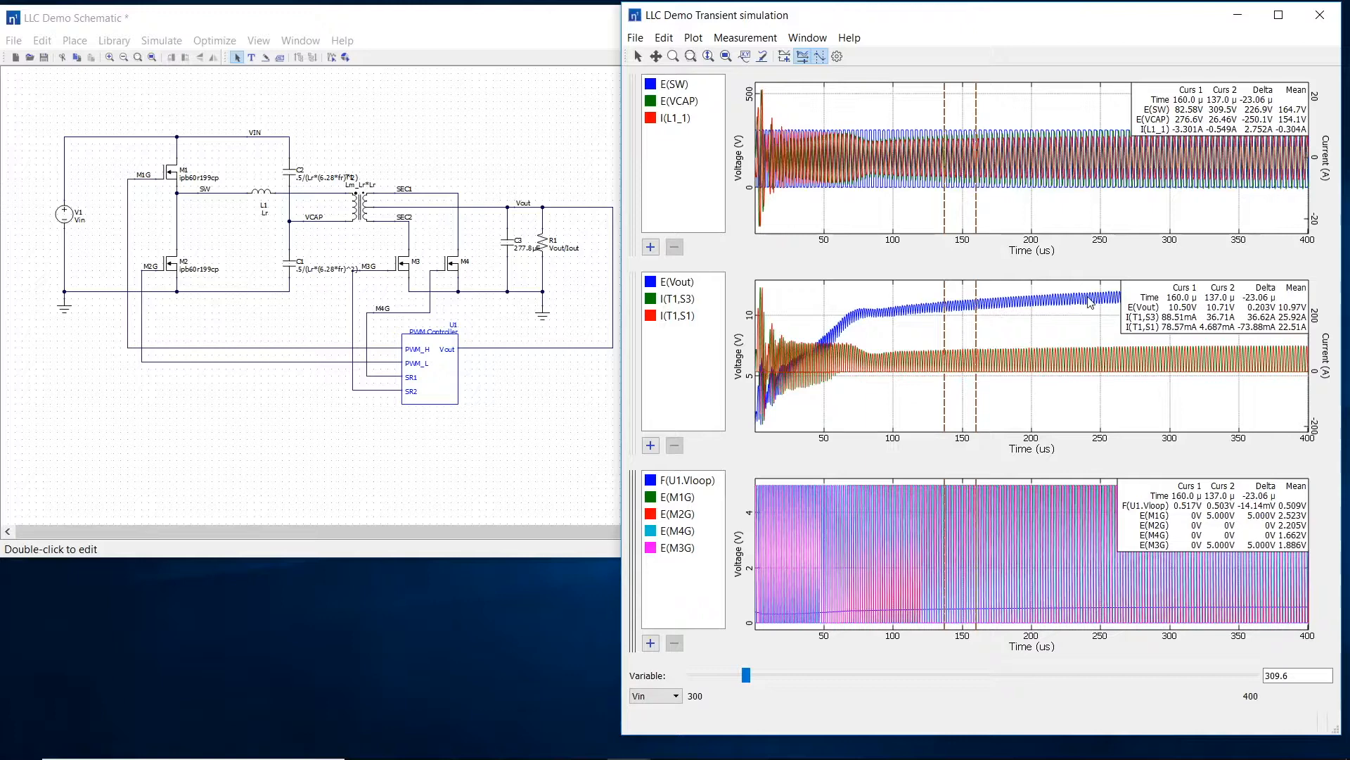
# Step: Turn off the average measurement and hide the cursors on the transient plots
pyautogui.click(745, 37)
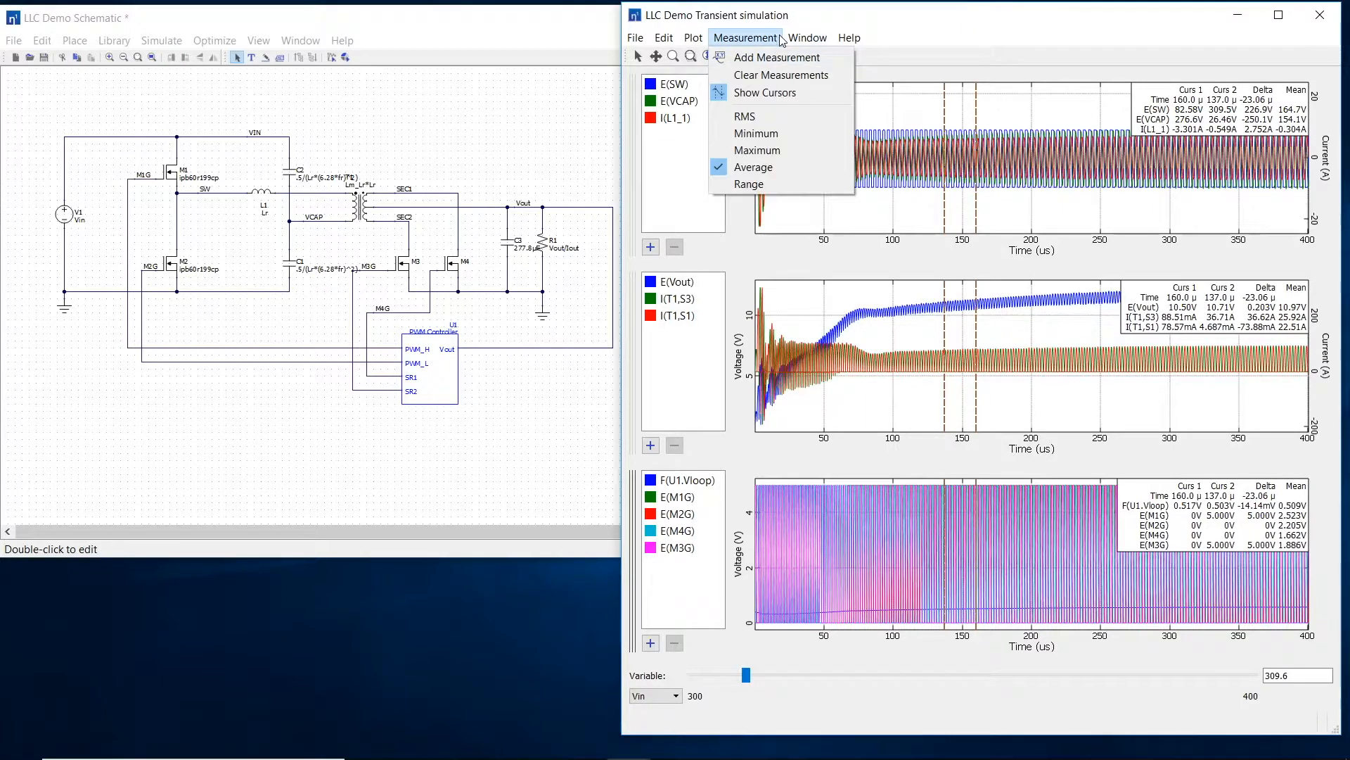
pyautogui.click(763, 171)
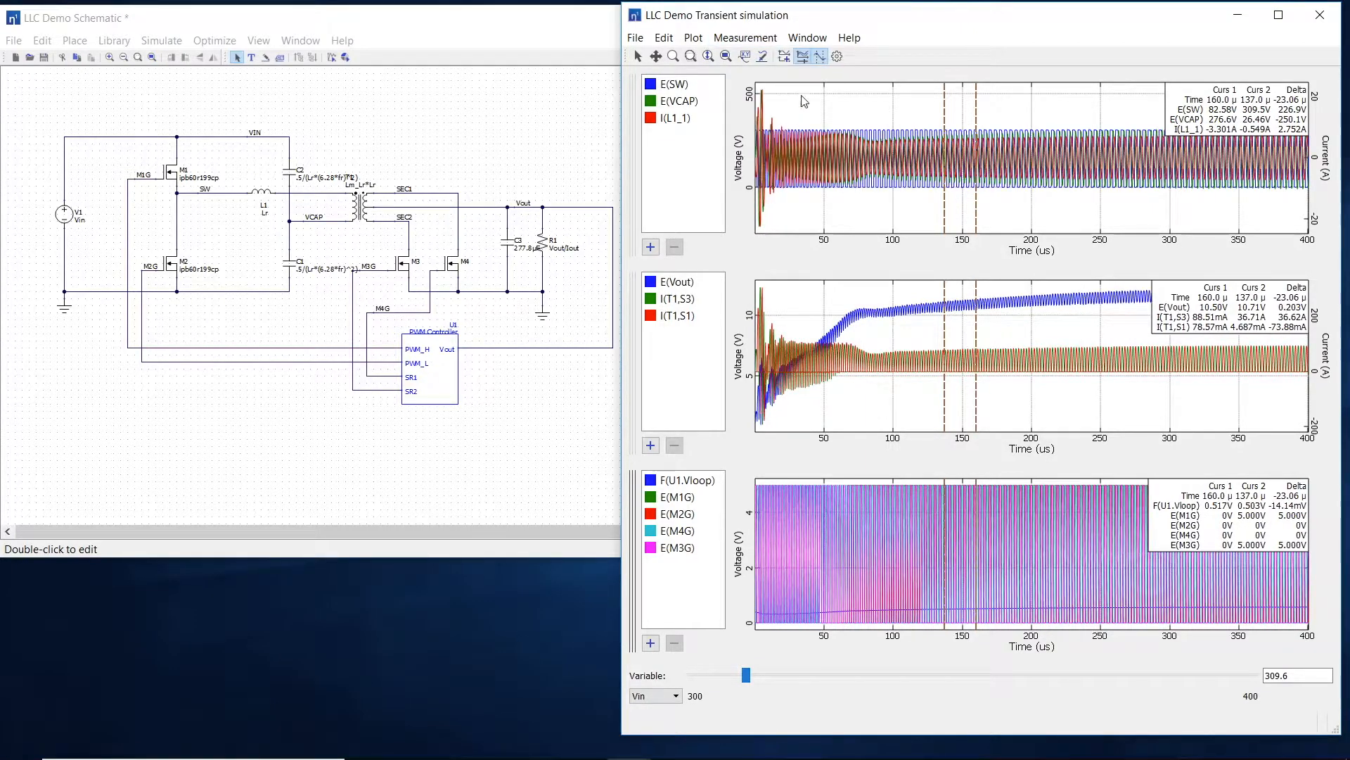
pyautogui.click(817, 62)
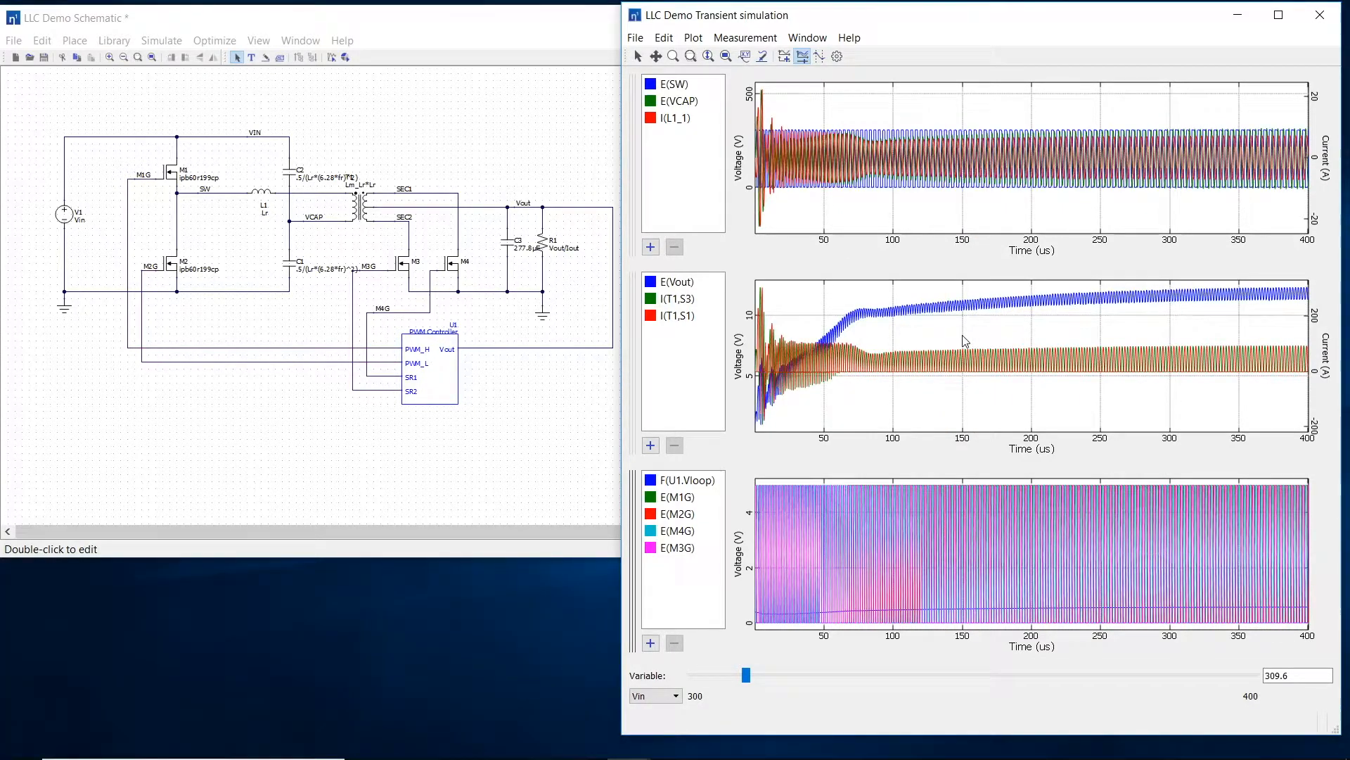
# Step: Raise the loop Gain variable and increase the zero frequency fz to about 56.75k
pyautogui.click(658, 696)
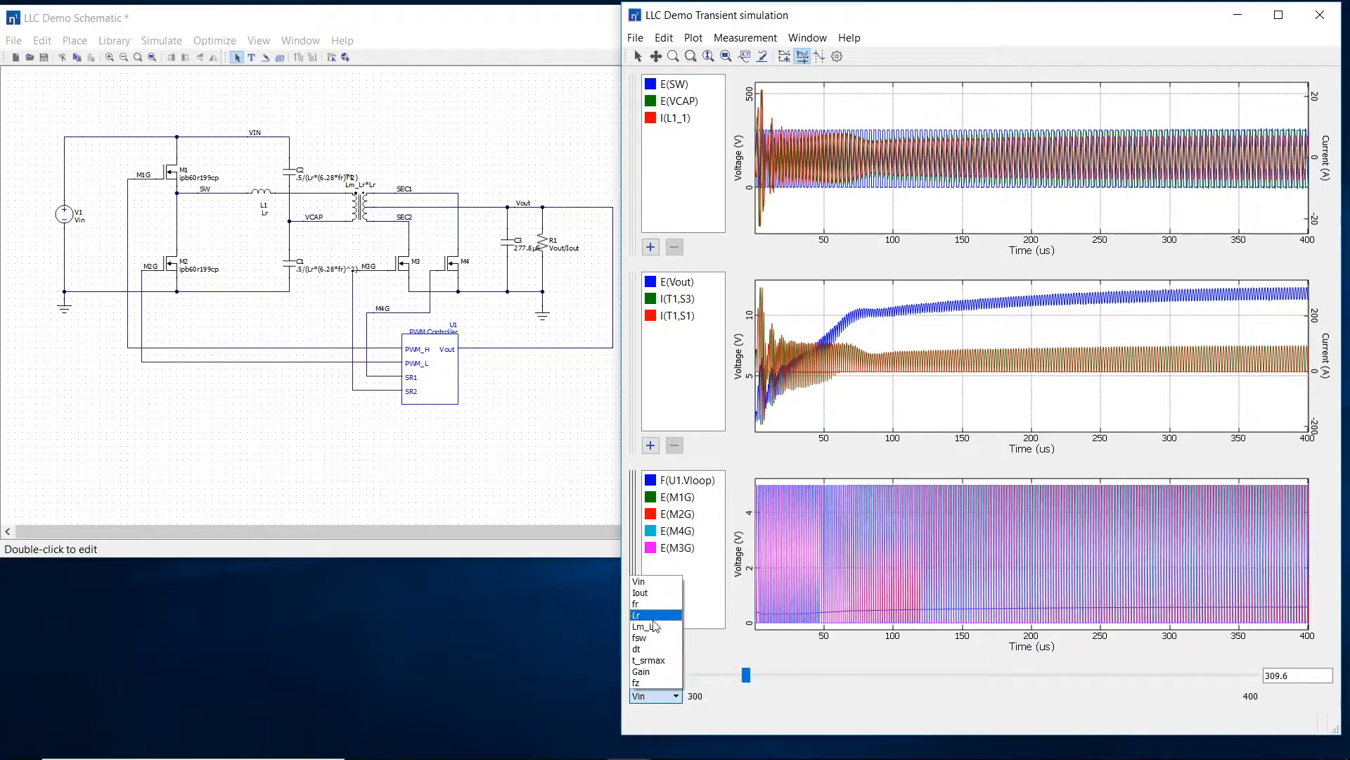
pyautogui.click(657, 671)
pyautogui.moveTo(973, 676); pyautogui.dragTo(1158, 675)
pyautogui.click(672, 696)
pyautogui.click(651, 675)
pyautogui.moveTo(961, 677); pyautogui.dragTo(1115, 671)
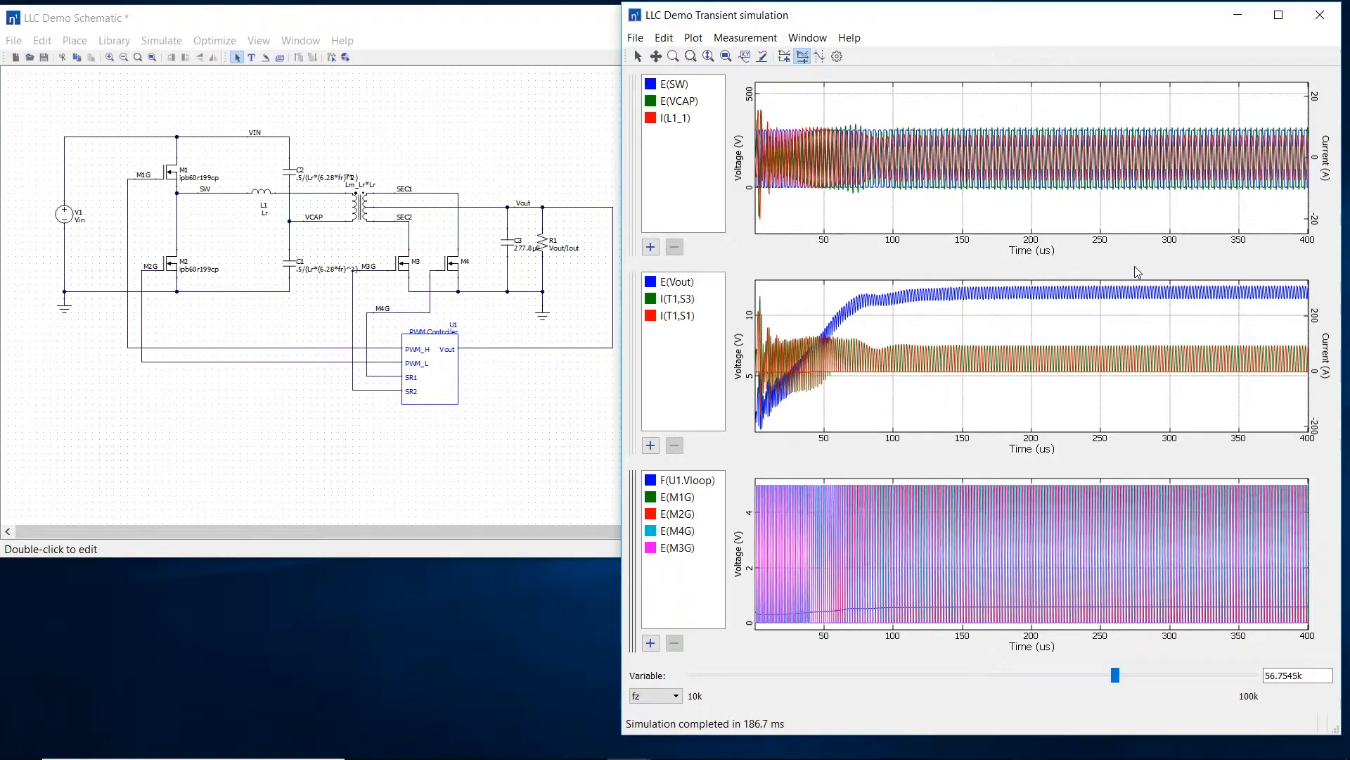
# Step: Raise Vin to about 385.7 and lower Iout to about 19.5 in the transient results
pyautogui.click(672, 693)
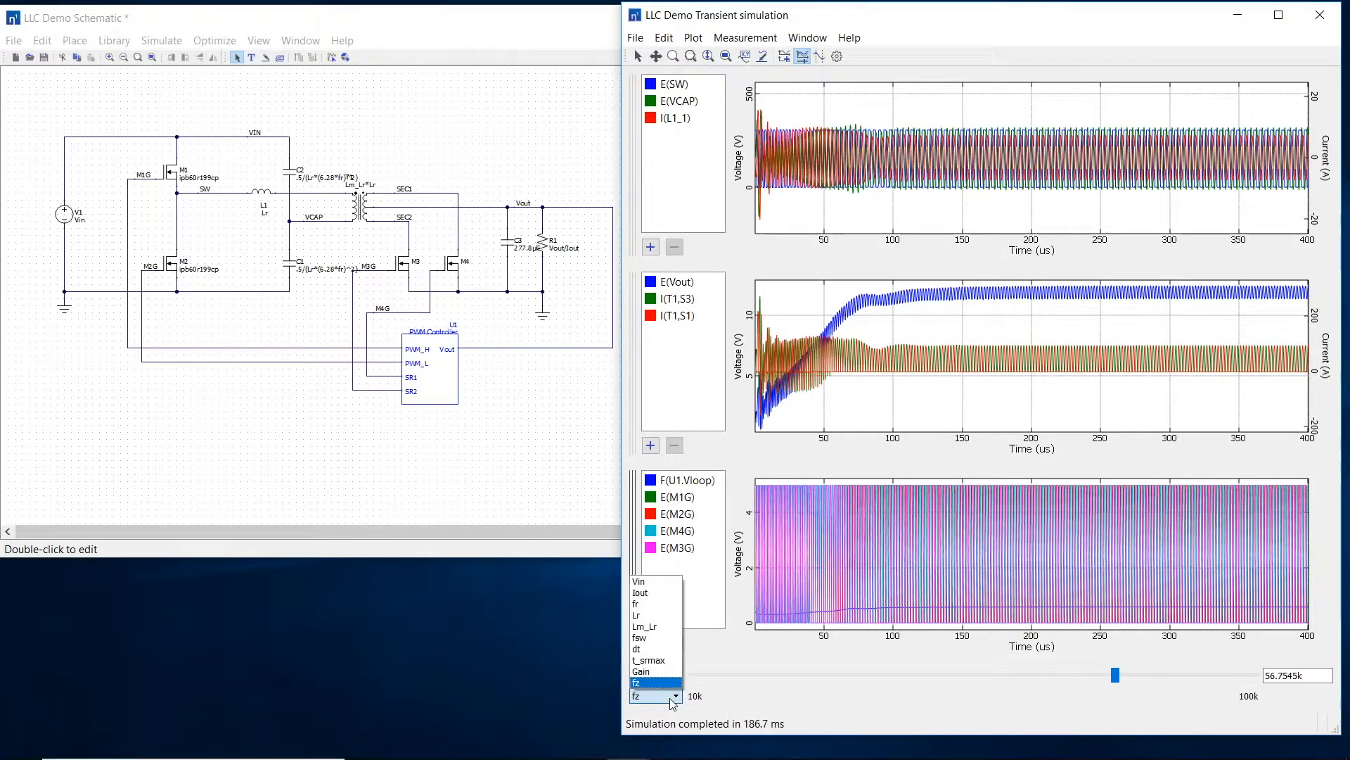
pyautogui.click(669, 582)
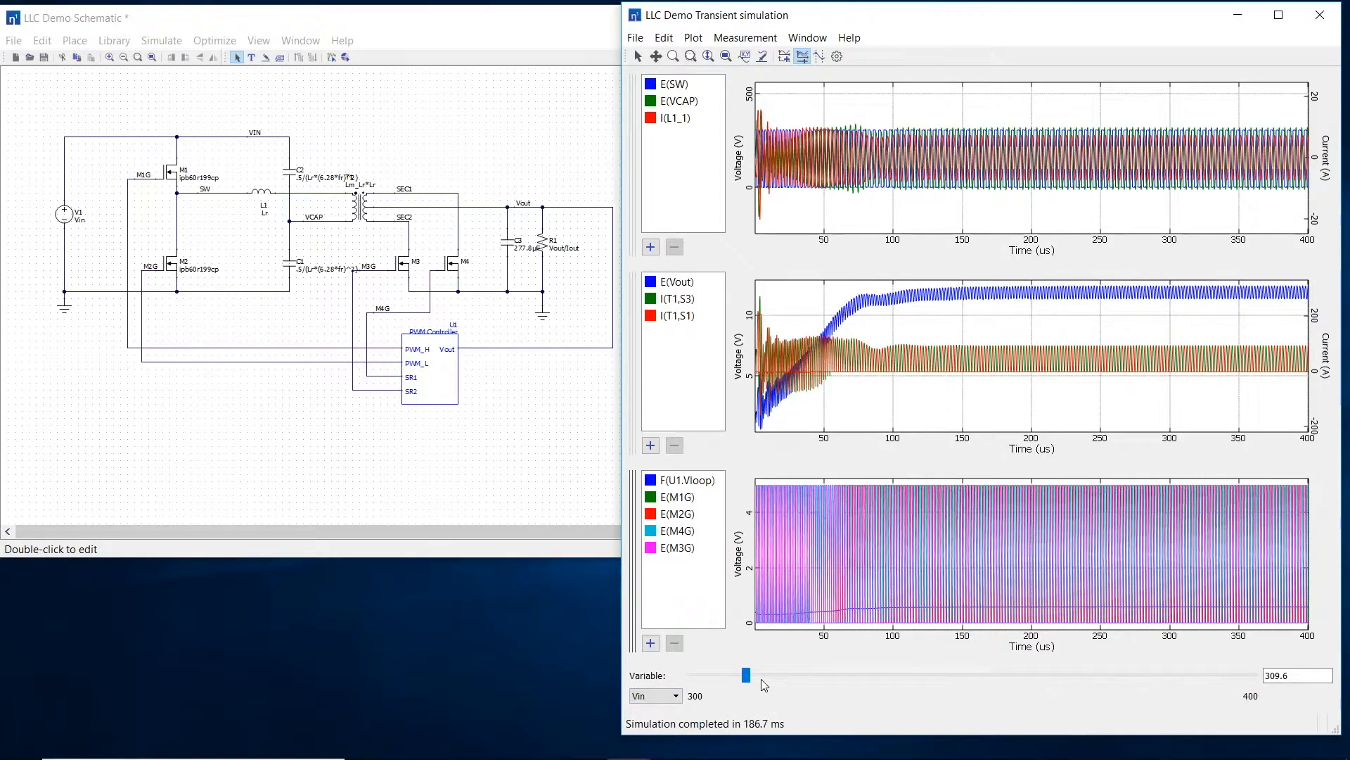
pyautogui.moveTo(747, 675); pyautogui.dragTo(1176, 665)
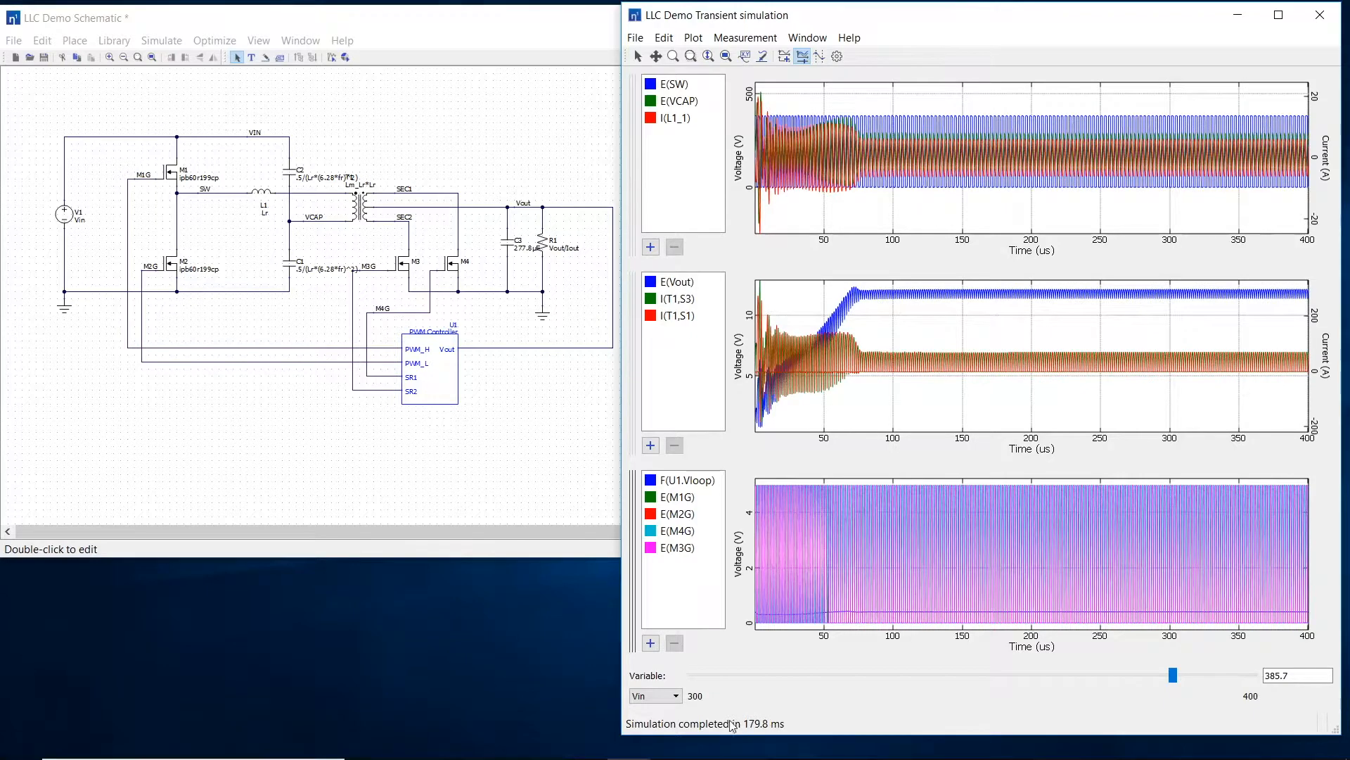
pyautogui.click(651, 696)
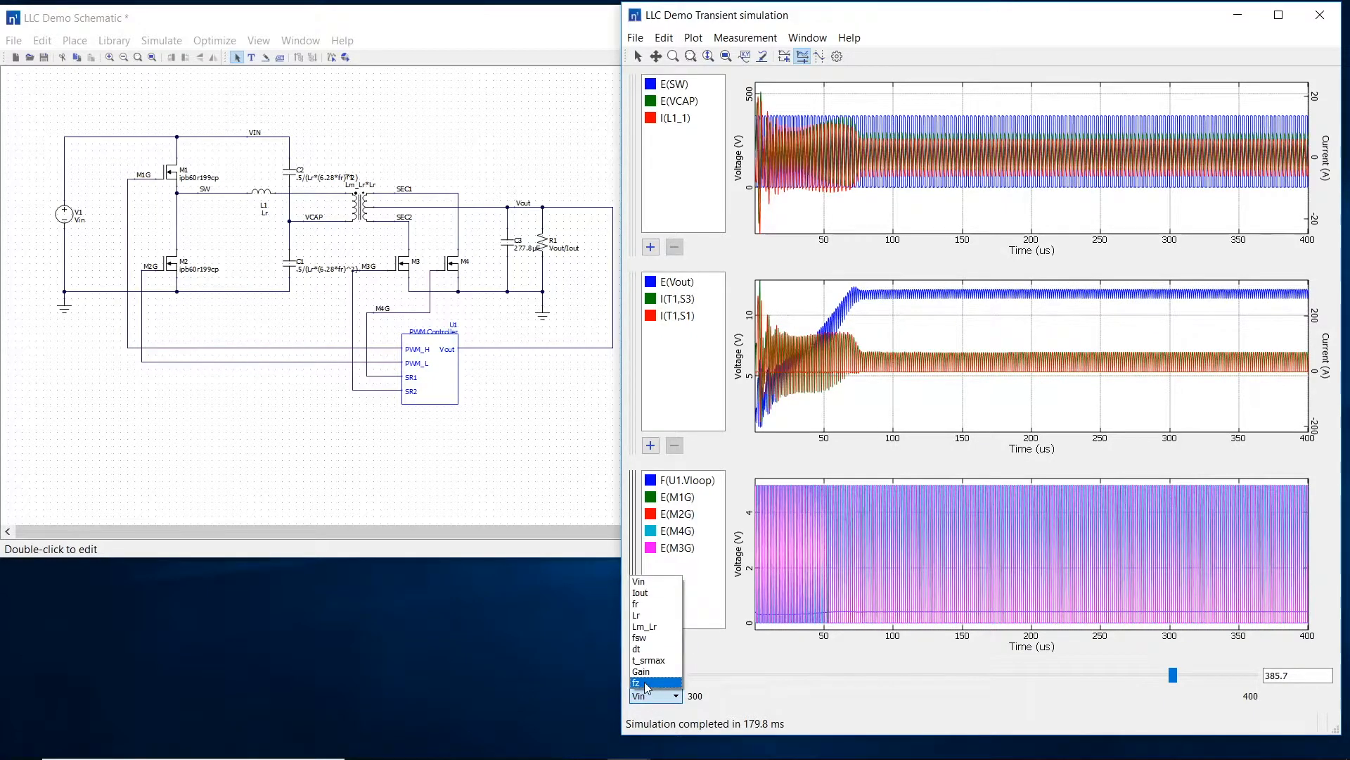
pyautogui.click(640, 592)
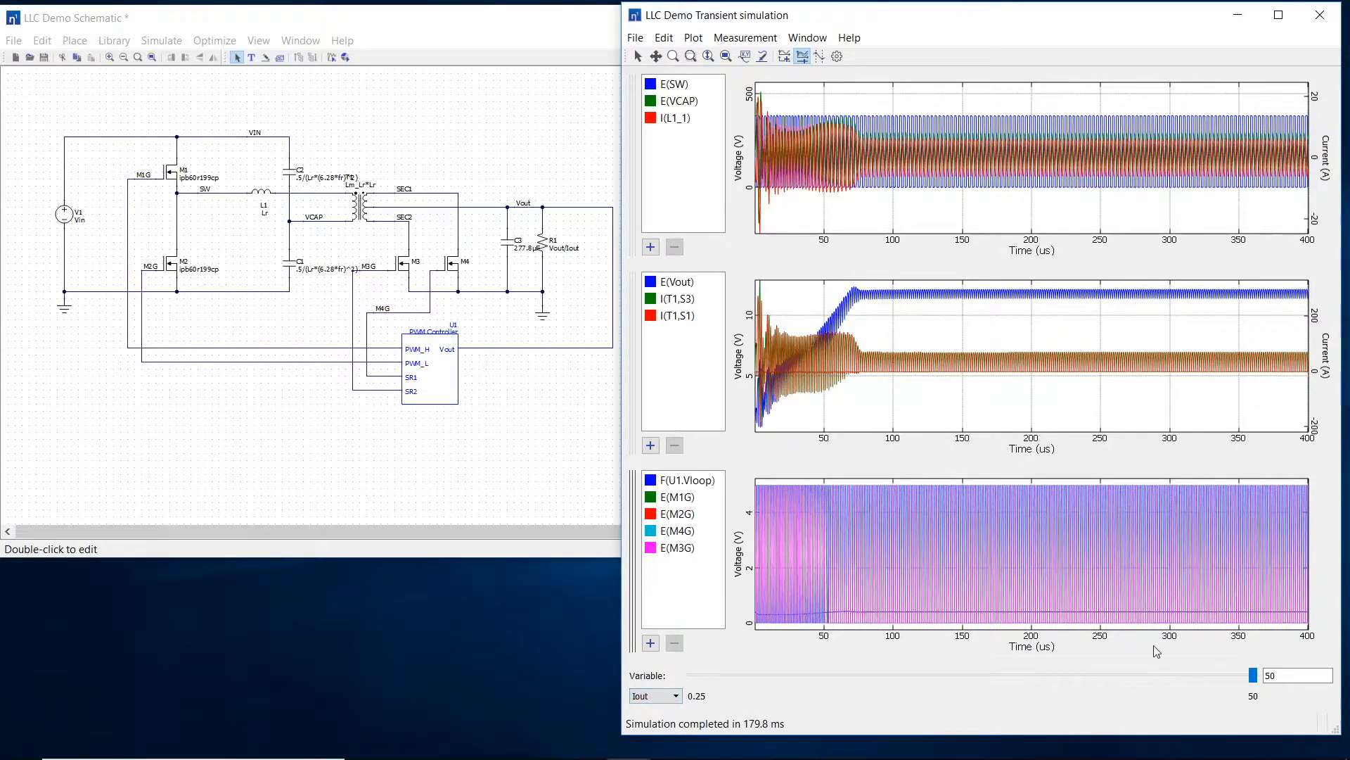
pyautogui.moveTo(1252, 676); pyautogui.dragTo(912, 703)
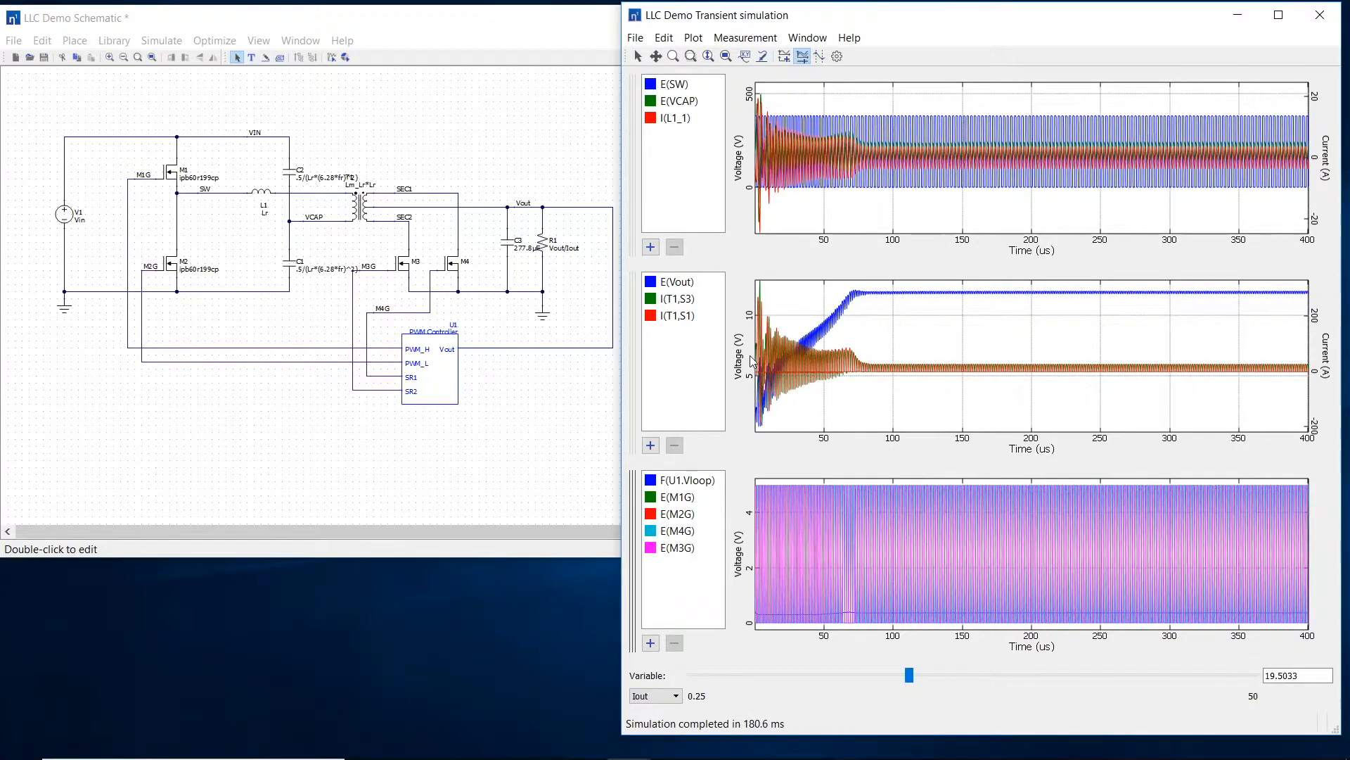